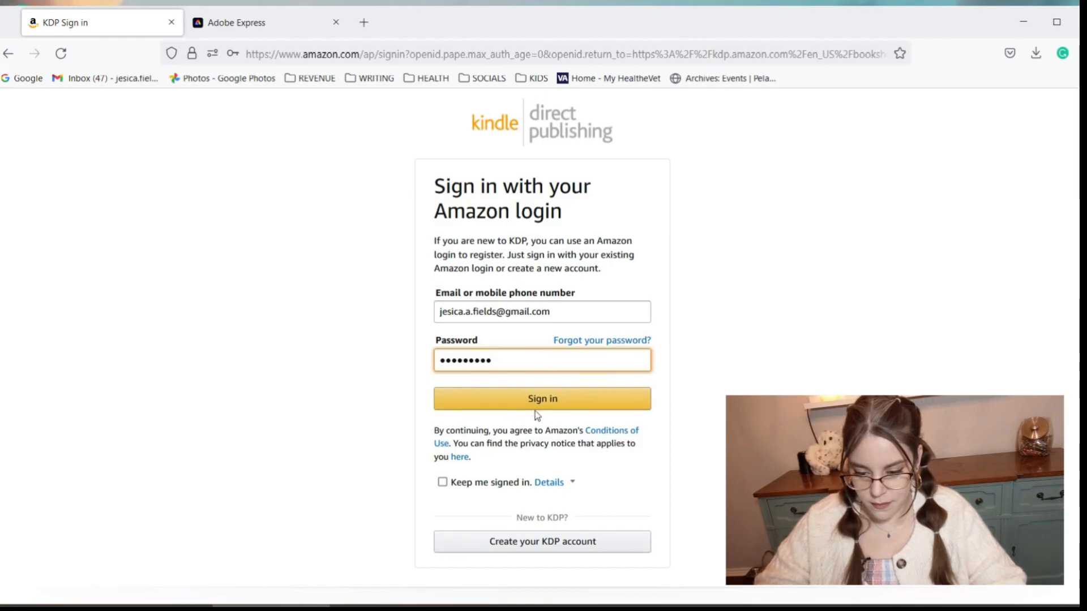
Step: Sign in to KDP by re-entering the account password, declining Firefox's save-login prompts
left_click(540, 403)
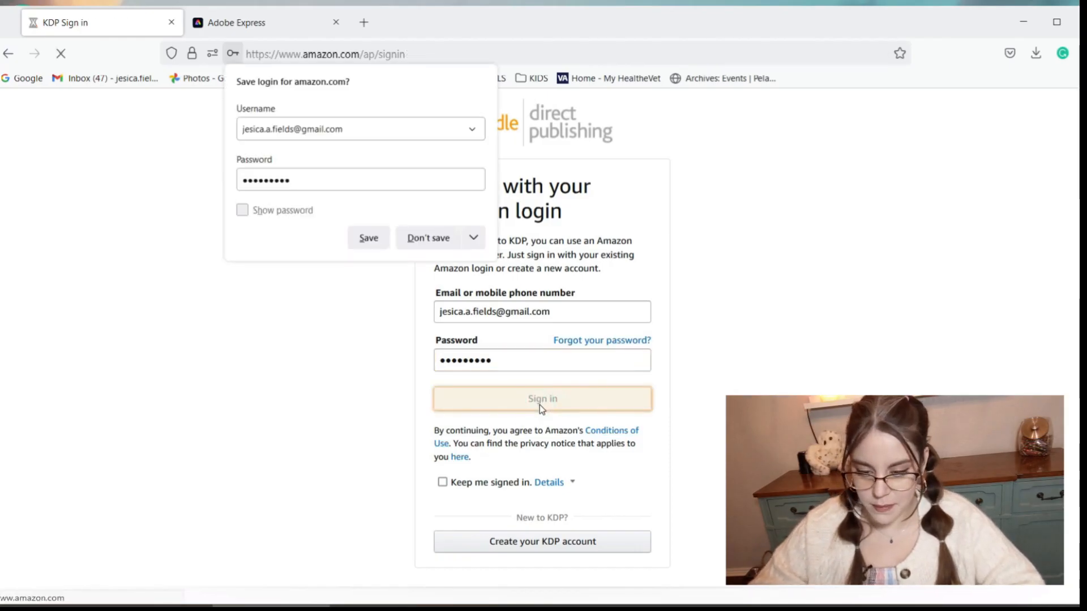
left_click(434, 241)
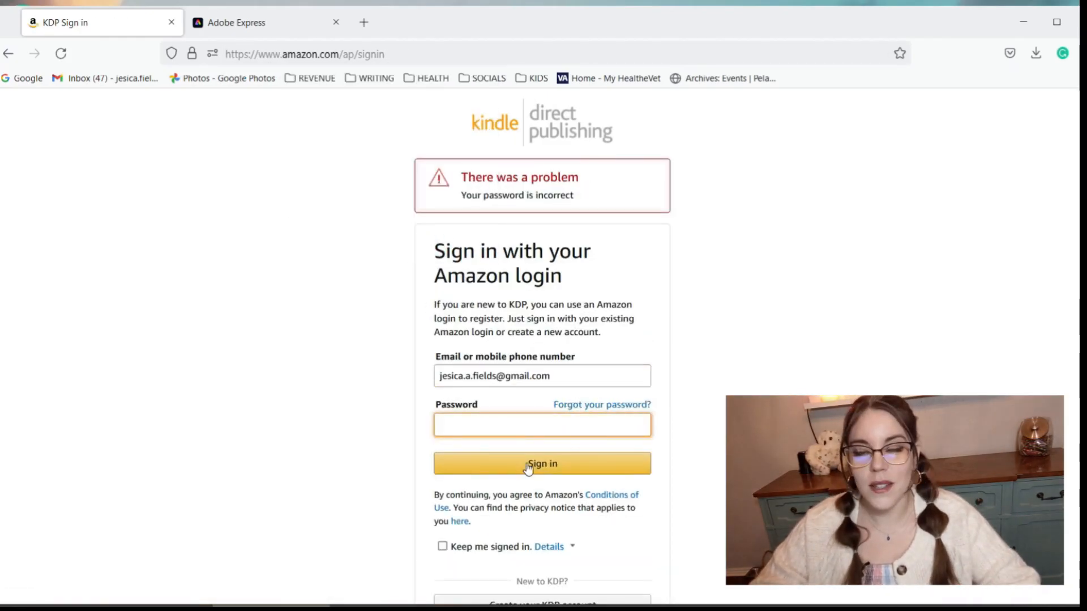
left_click(506, 428)
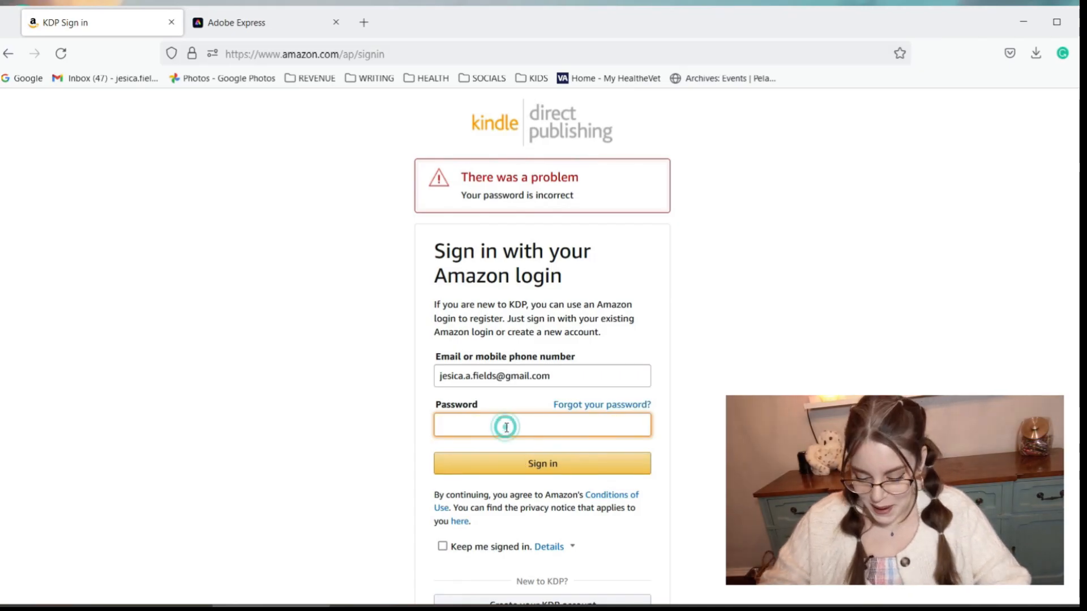
type("••••••")
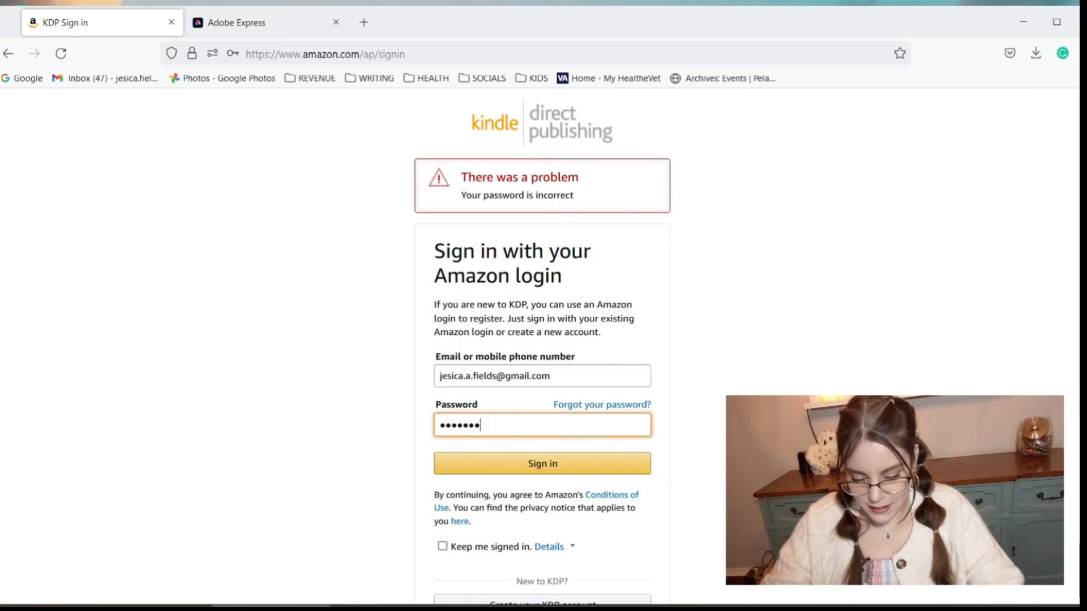
left_click(570, 469)
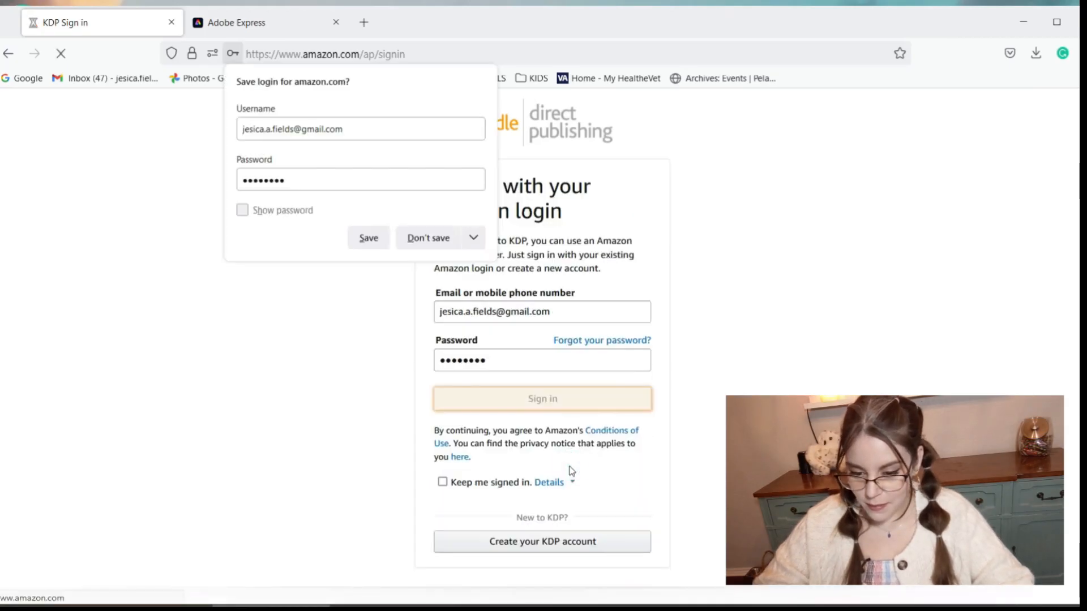
left_click(423, 240)
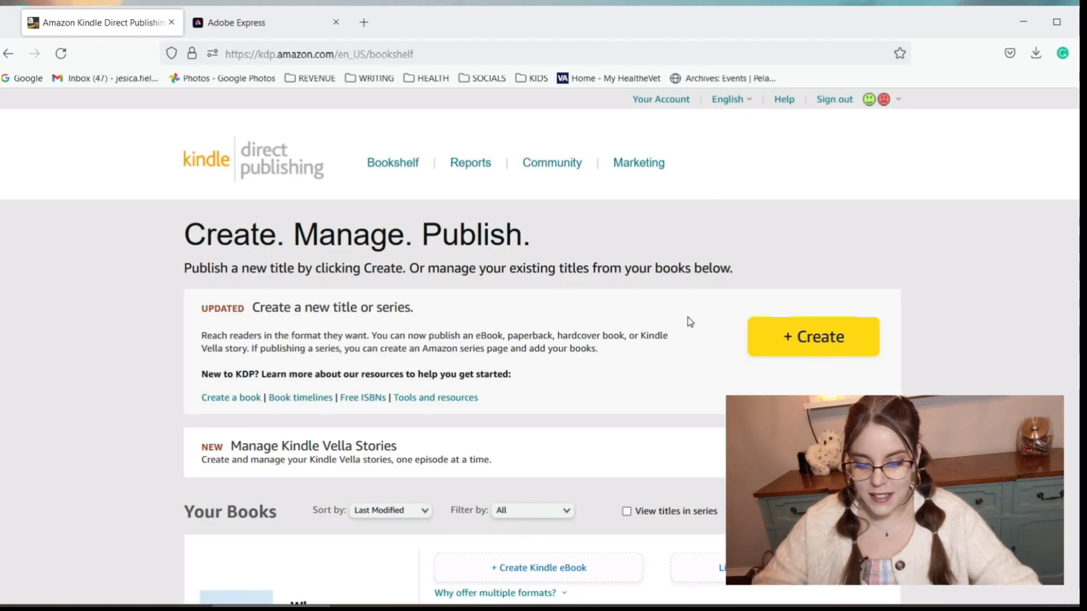
Step: Resume setup of the When a Grasshopper Whispers paperback draft from Your Books
scroll(674, 387, "down", 4)
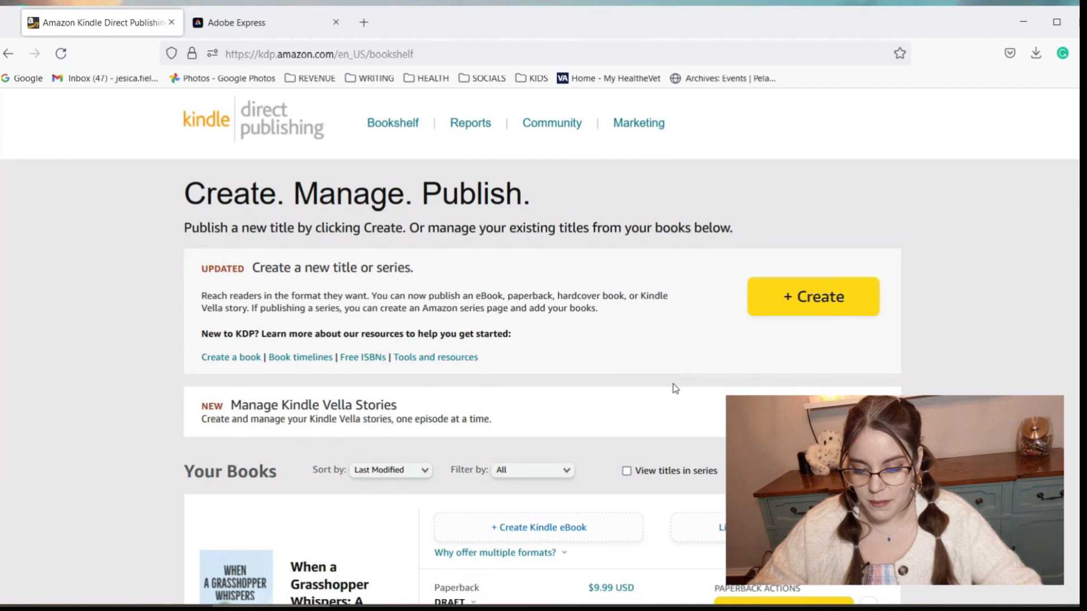
scroll(674, 389, "down", 3)
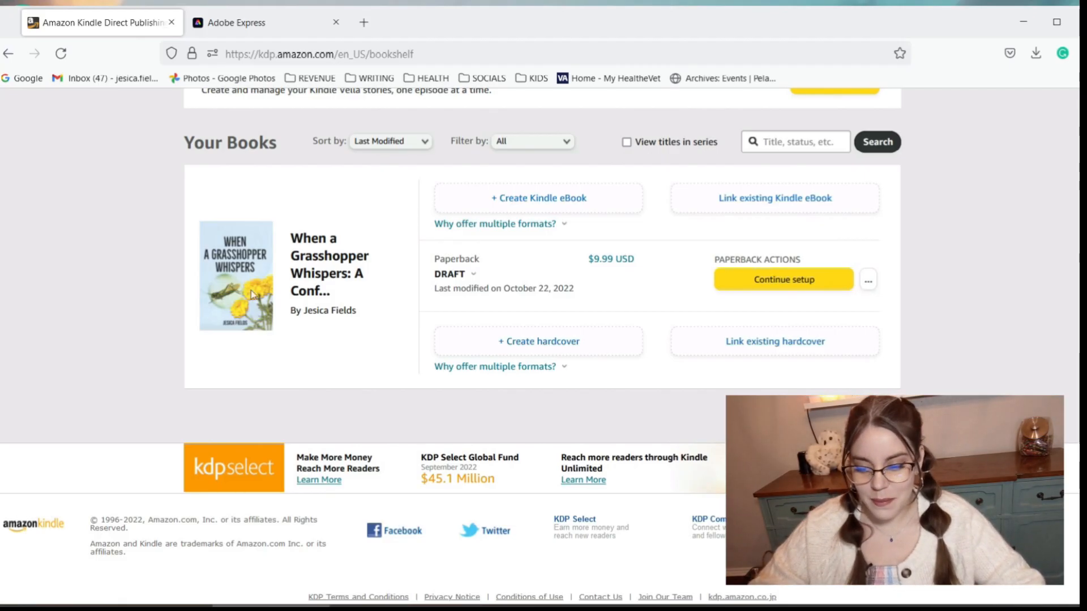
left_click(789, 288)
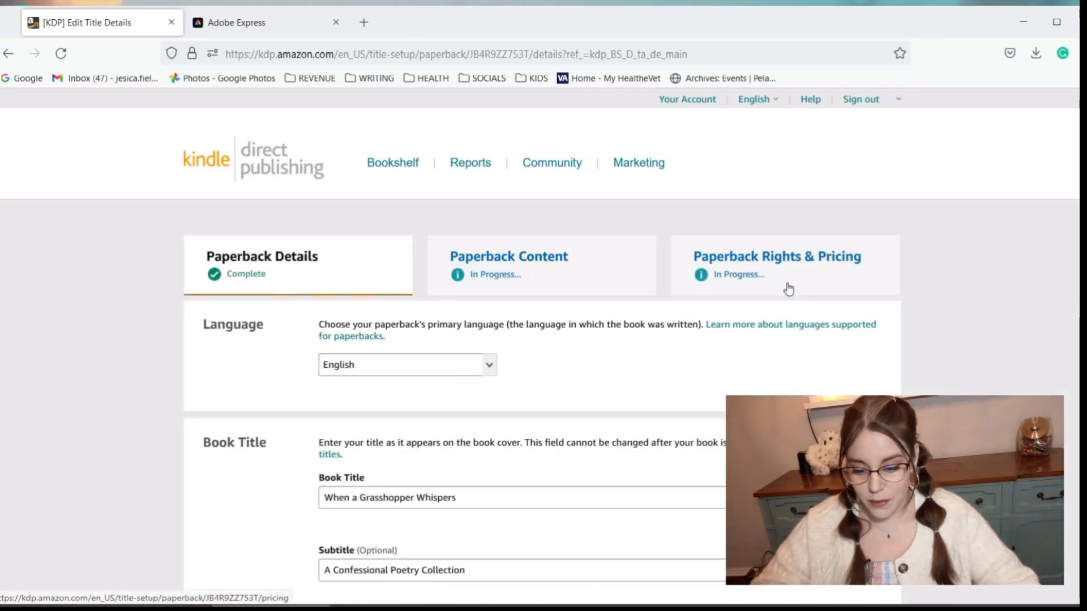
Step: Save the Paperback Details page and continue to Paperback Content
scroll(660, 407, "down", 3)
scroll(660, 406, "down", 1)
scroll(660, 406, "up", 4)
scroll(660, 406, "down", 2)
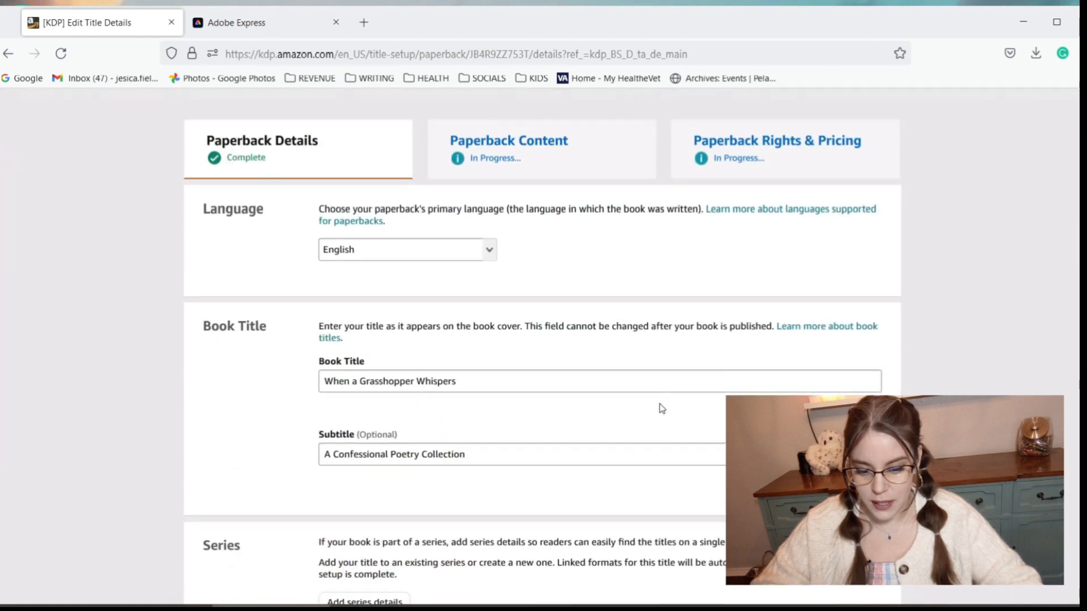
scroll(660, 404, "down", 1)
scroll(482, 419, "down", 1)
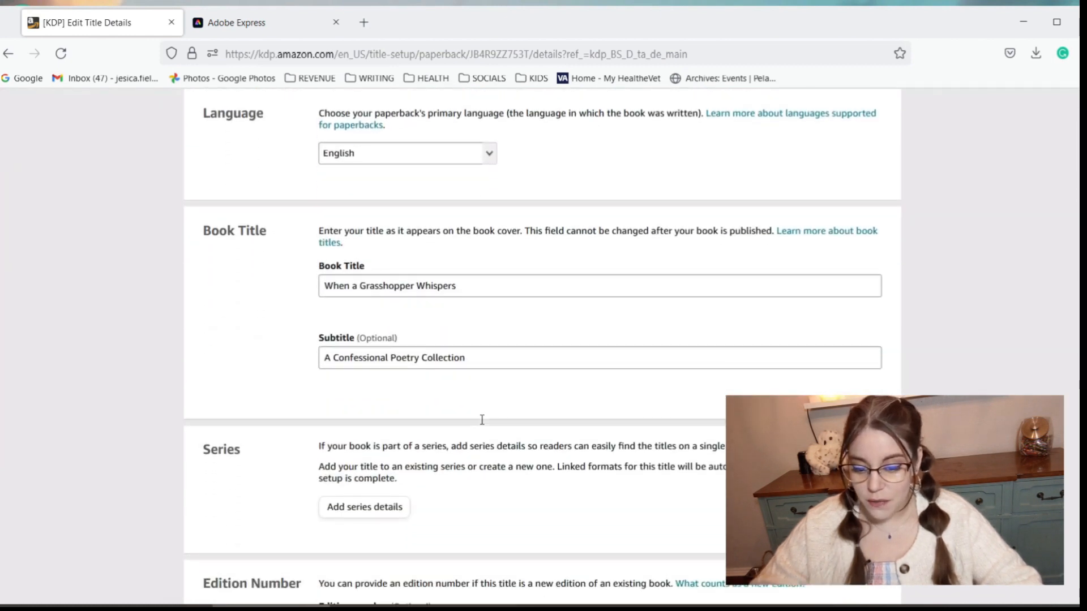
scroll(482, 423, "down", 1)
scroll(482, 423, "down", 12)
scroll(483, 425, "down", 15)
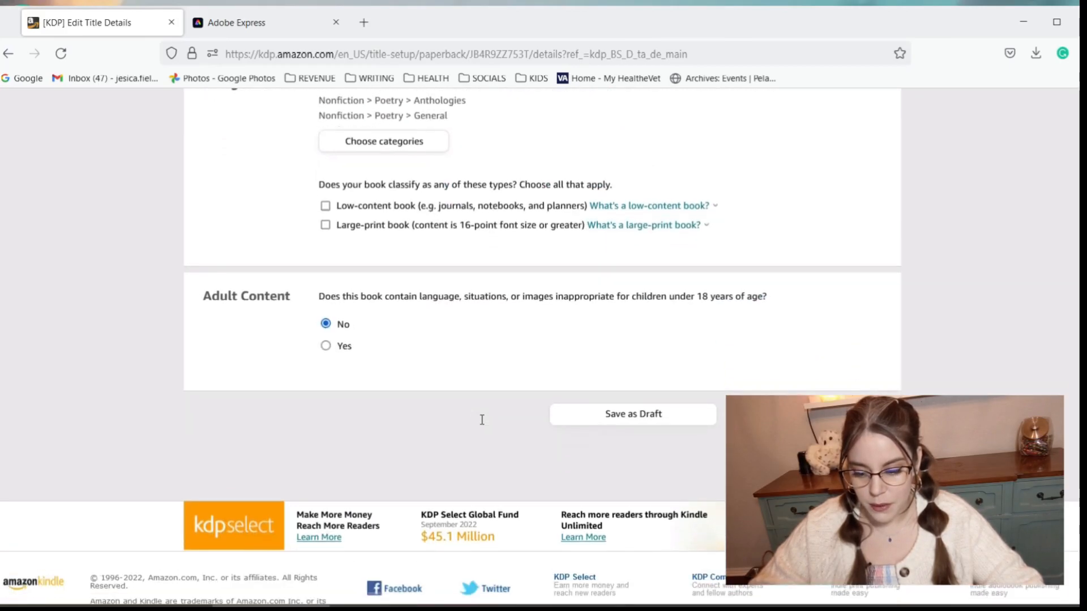
scroll(482, 420, "down", 1)
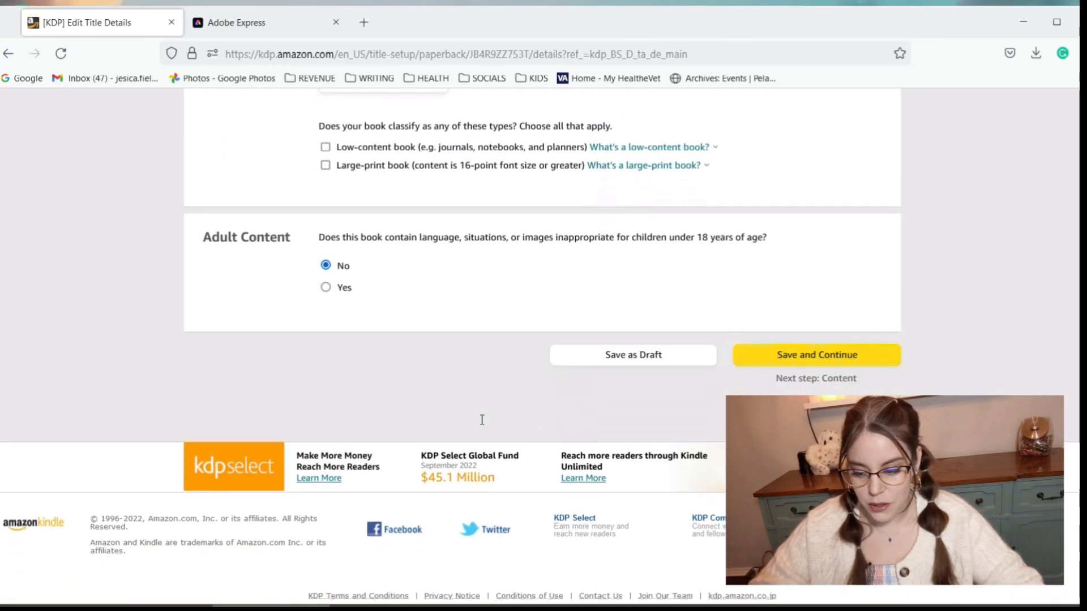
left_click(770, 357)
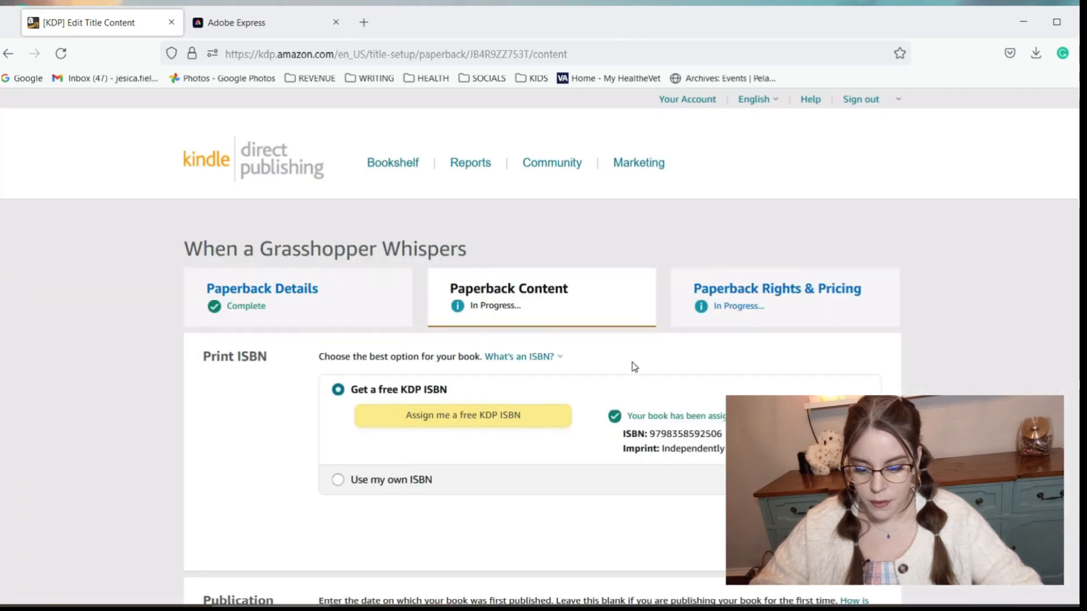
scroll(634, 367, "down", 10)
scroll(634, 367, "up", 5)
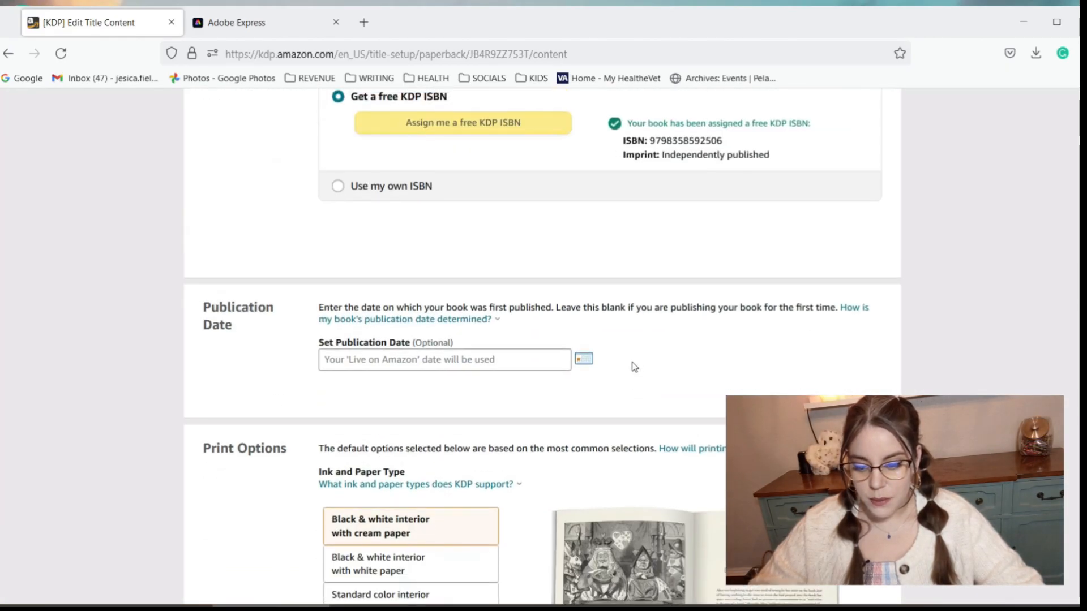
scroll(634, 367, "up", 2)
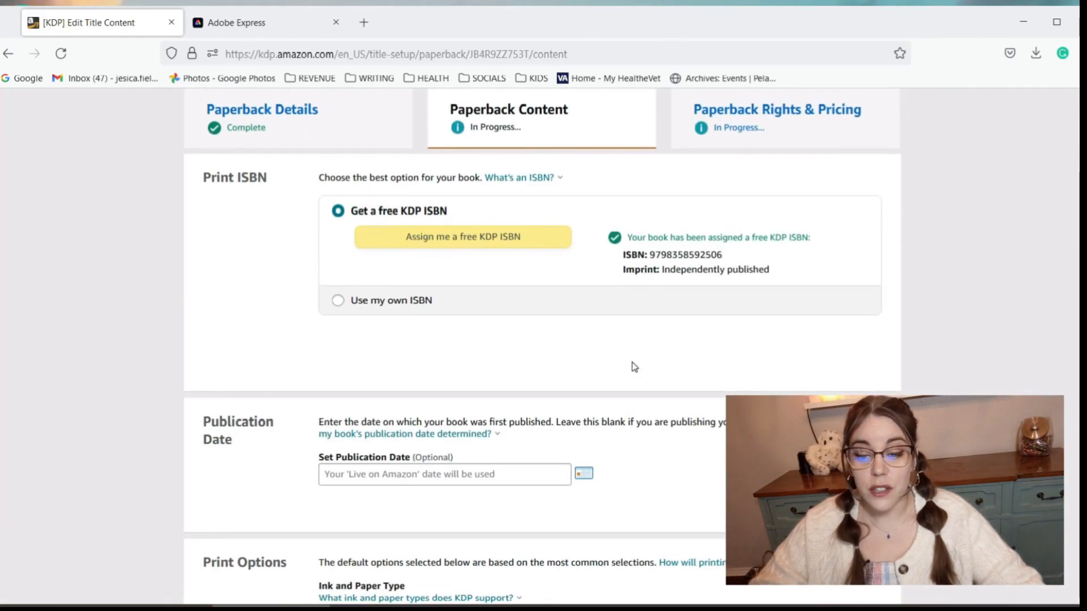
scroll(594, 395, "down", 1)
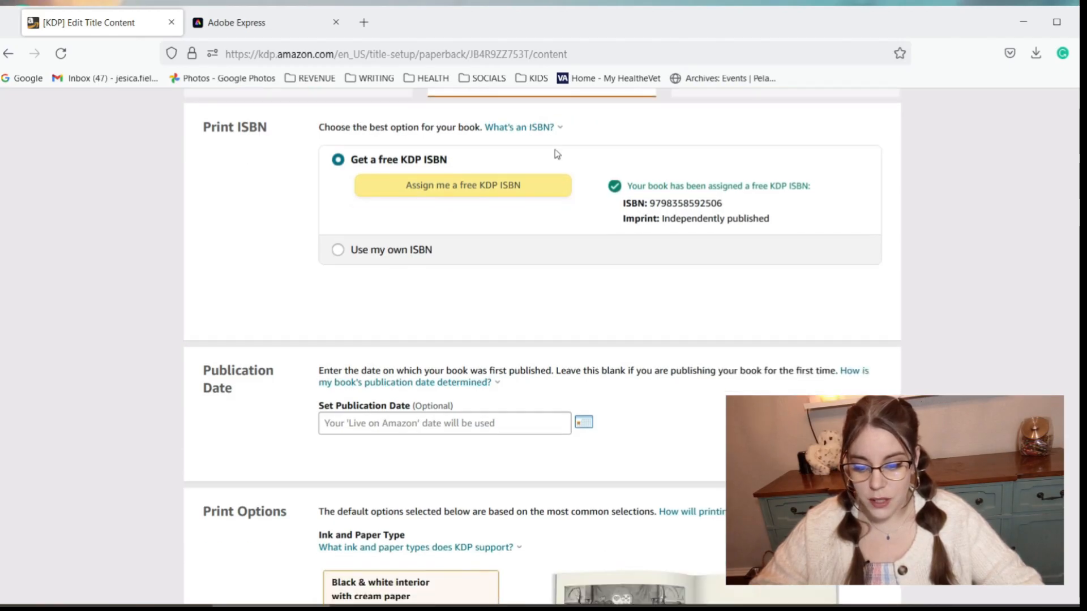
scroll(557, 334, "down", 1)
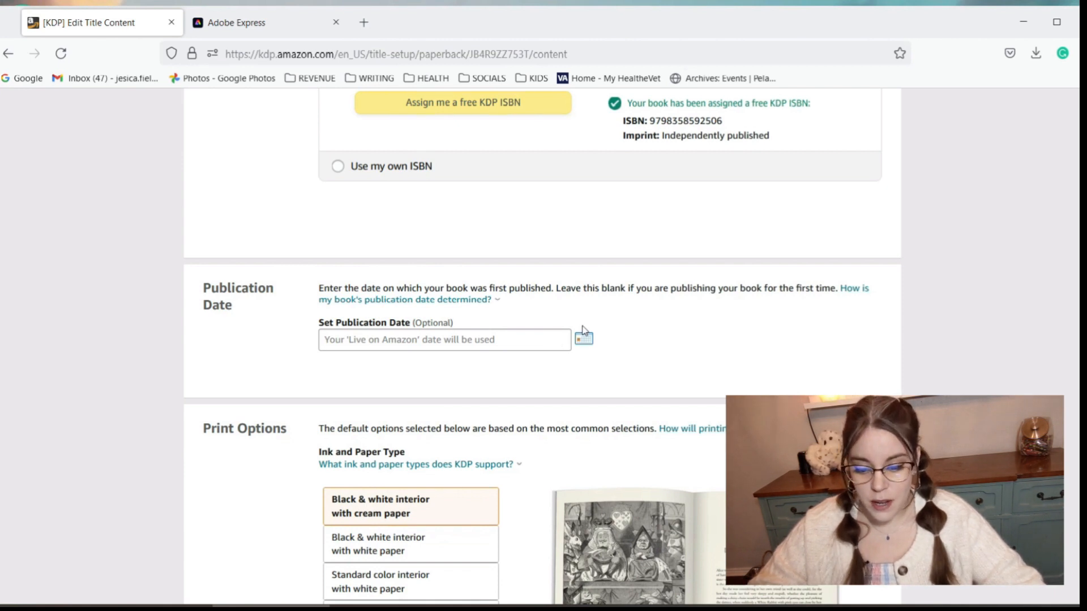
scroll(641, 358, "down", 3)
scroll(641, 360, "down", 1)
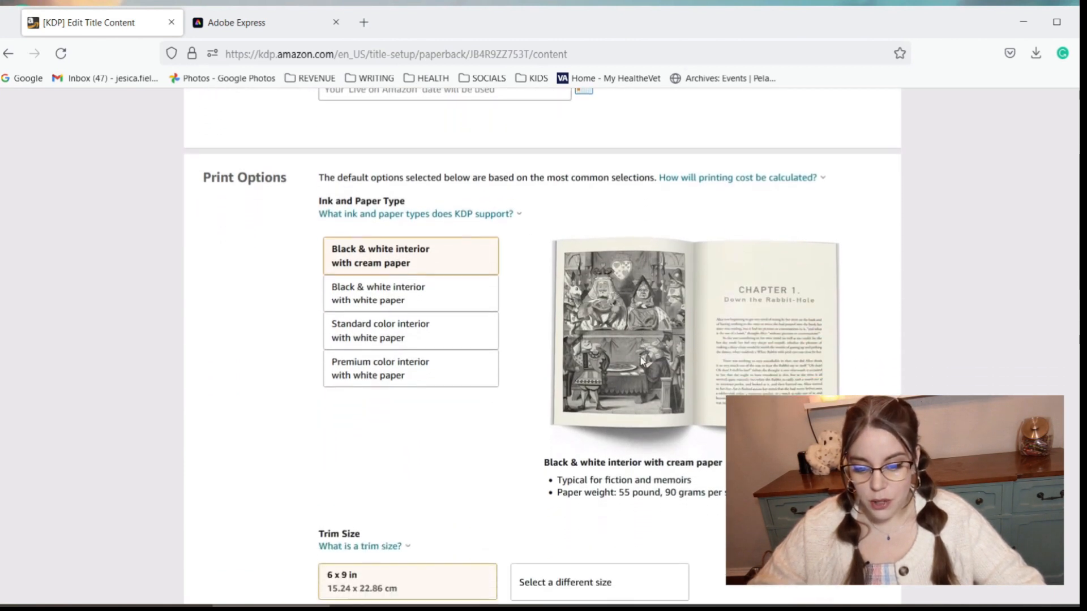
scroll(481, 480, "down", 1)
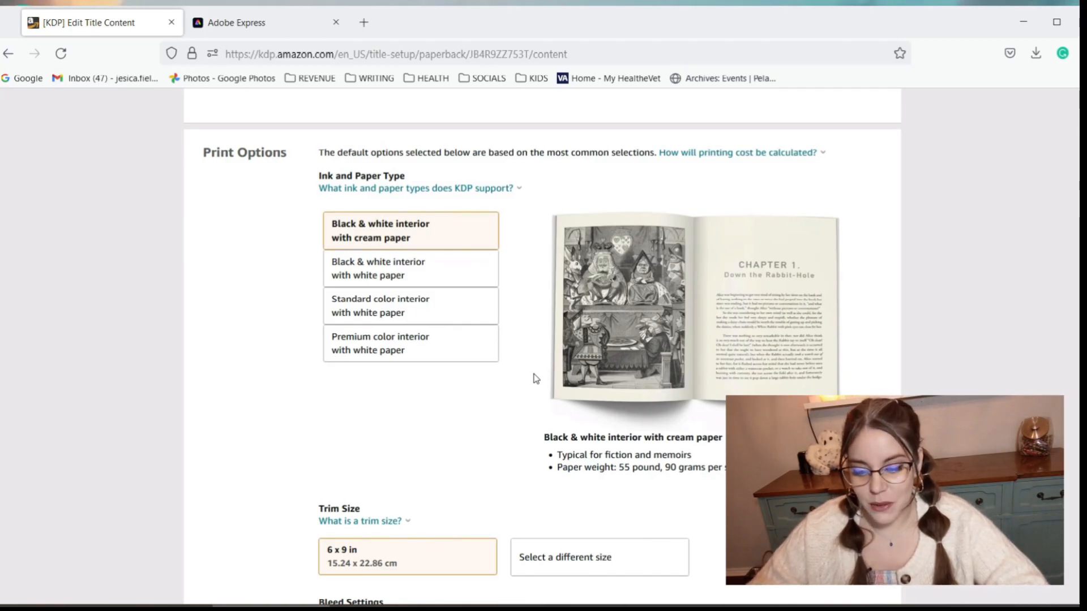
left_click(395, 277)
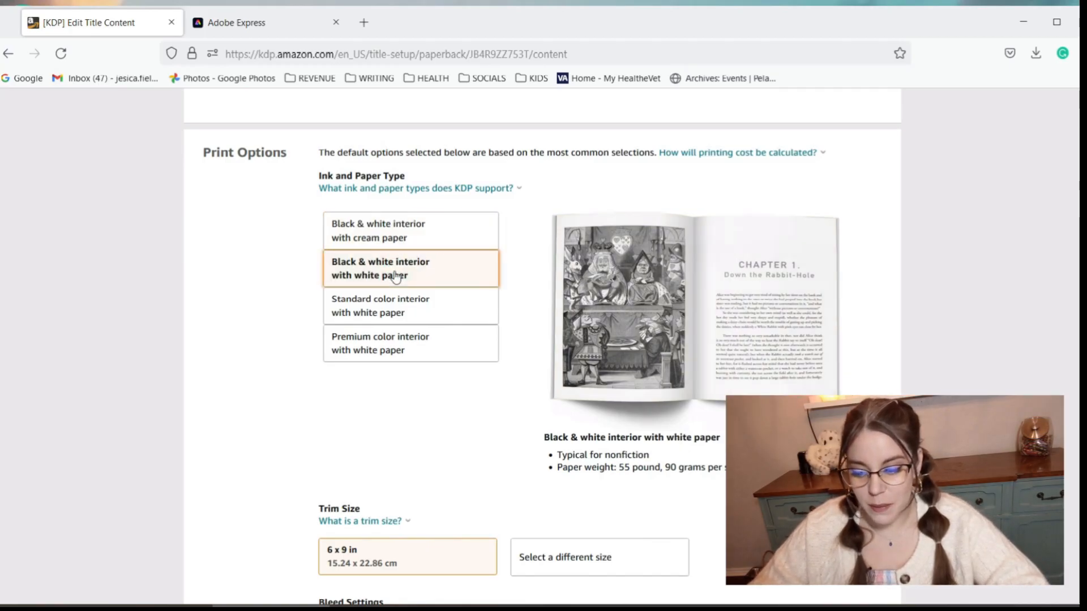
left_click(395, 313)
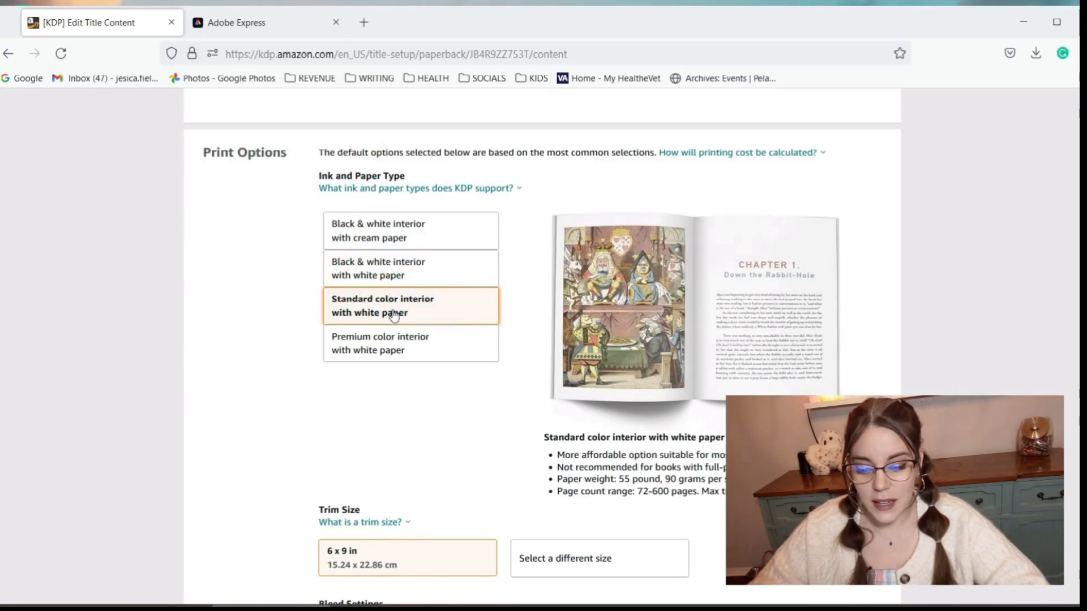
left_click(401, 354)
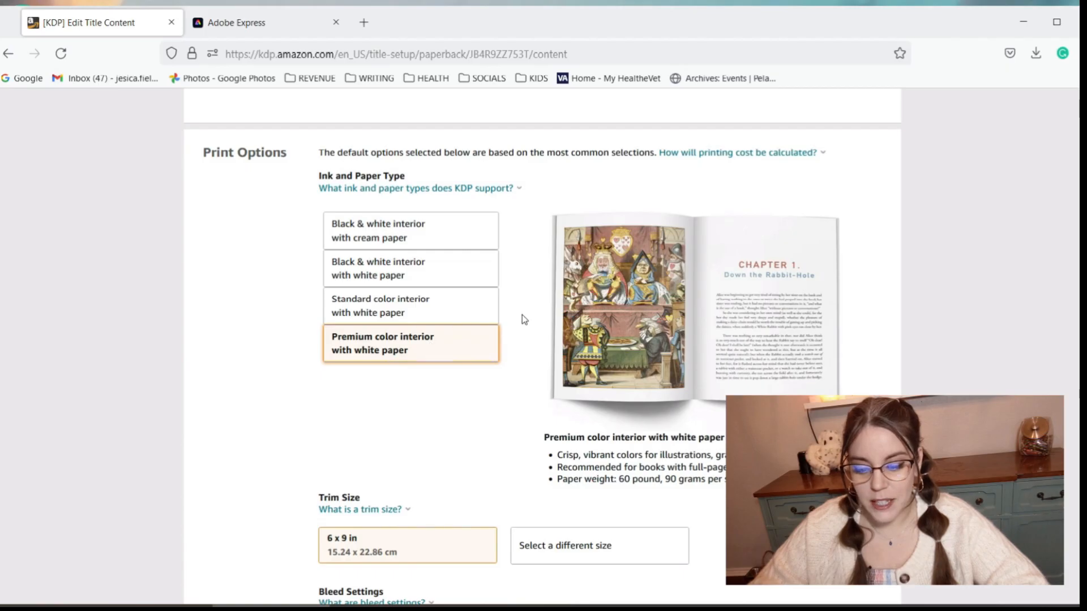
left_click(402, 240)
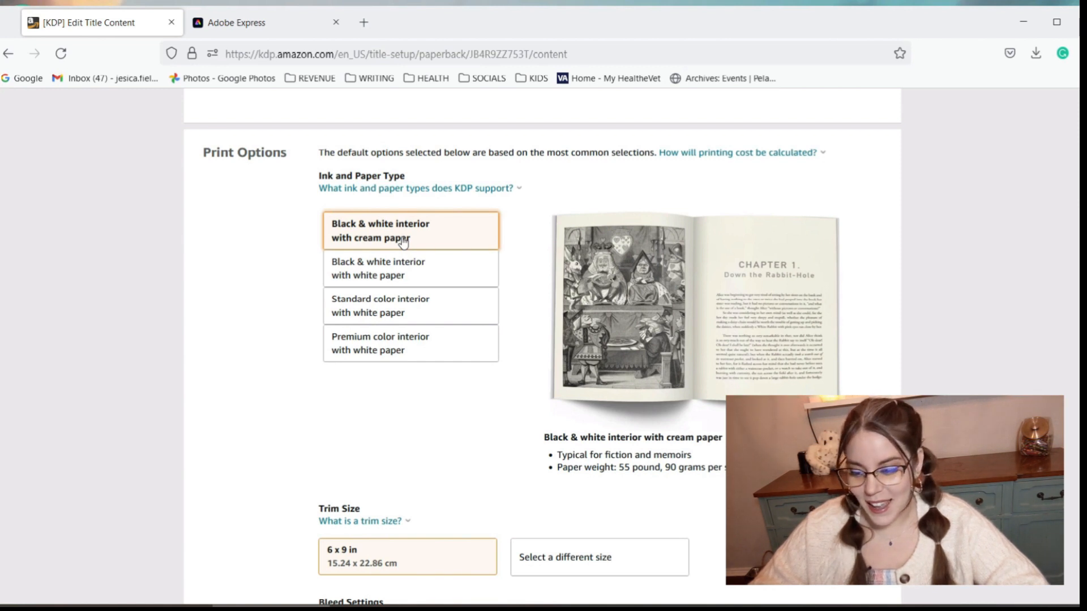
scroll(434, 351, "down", 3)
scroll(434, 351, "down", 2)
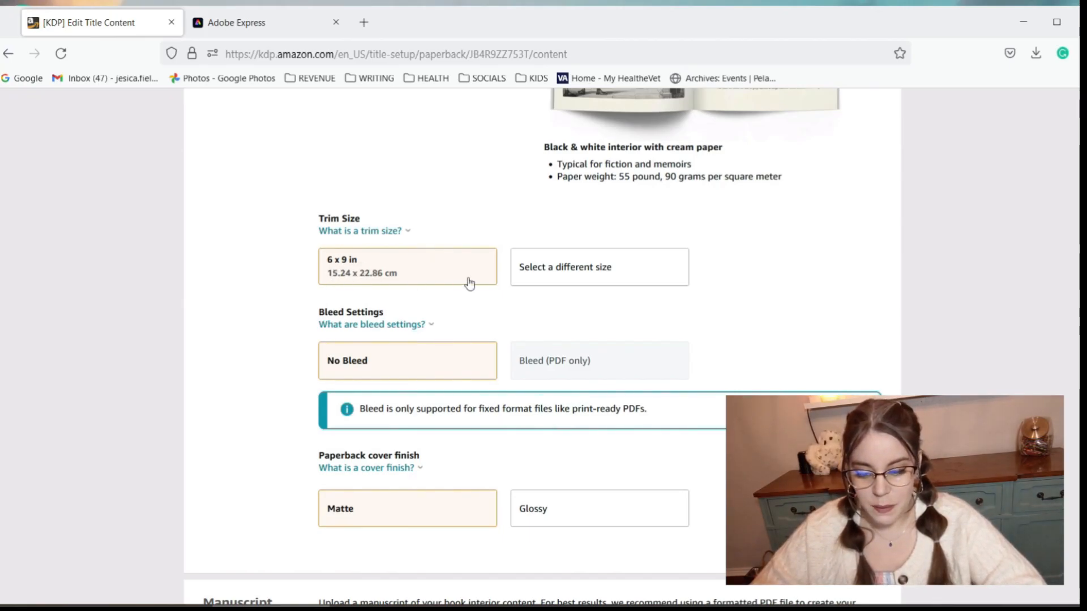
left_click(561, 259)
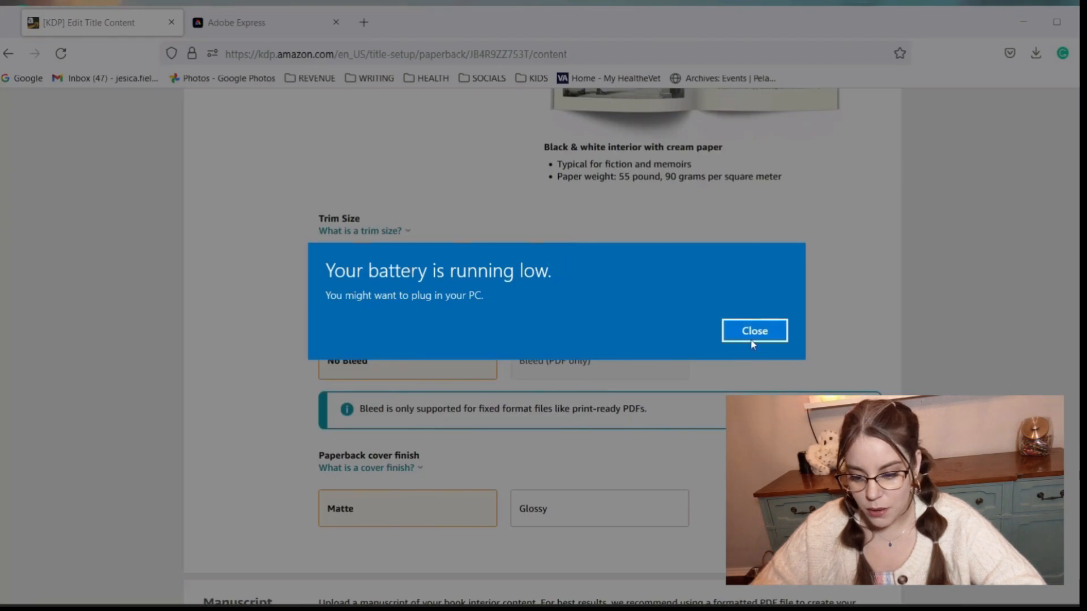
left_click(758, 334)
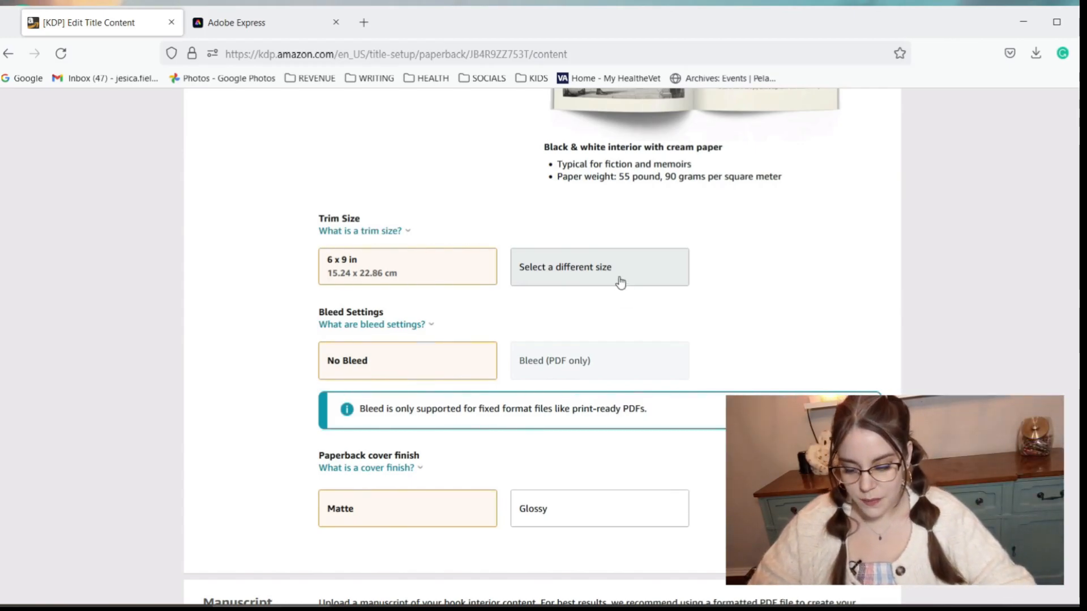
left_click(555, 276)
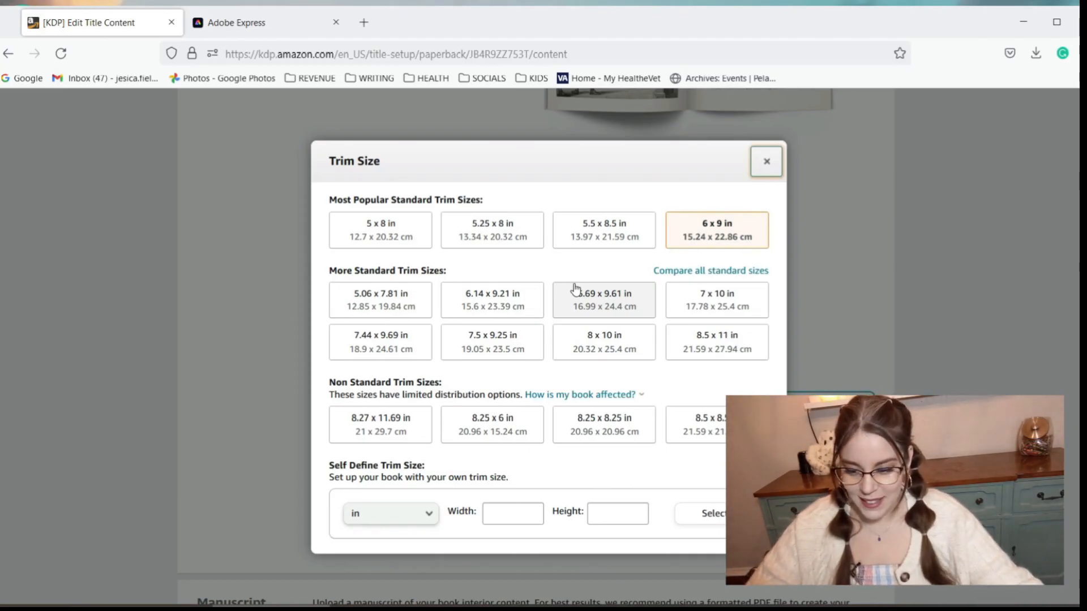
left_click(766, 161)
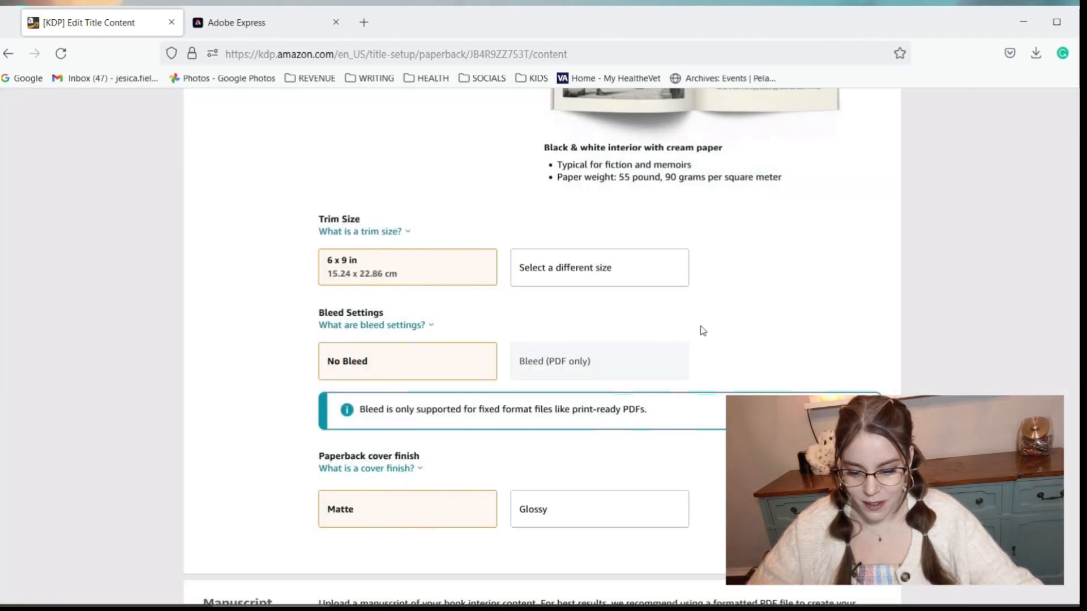
scroll(702, 330, "down", 2)
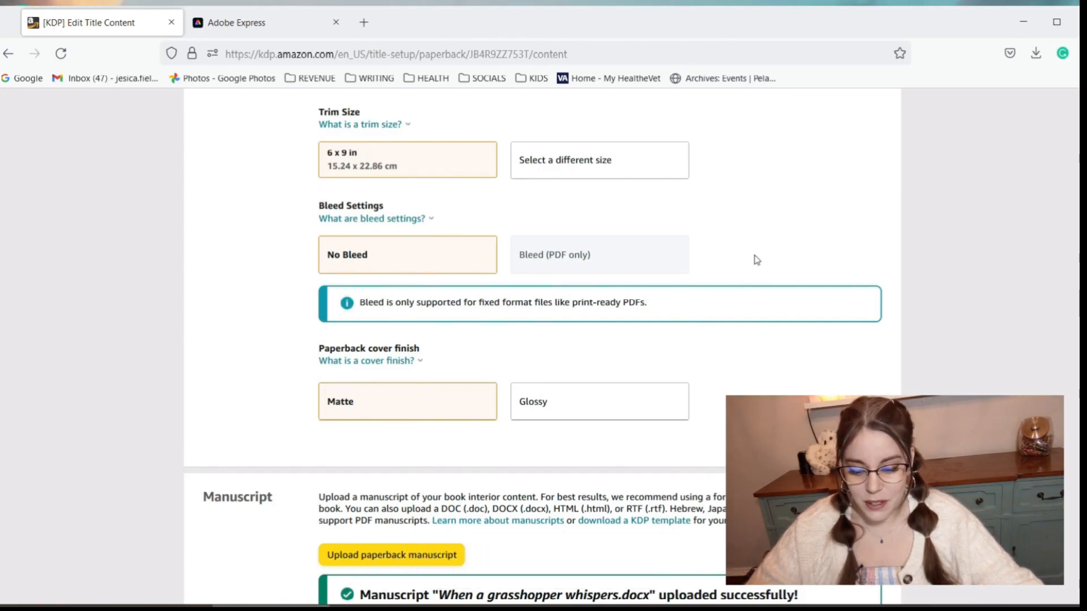
scroll(738, 383, "down", 2)
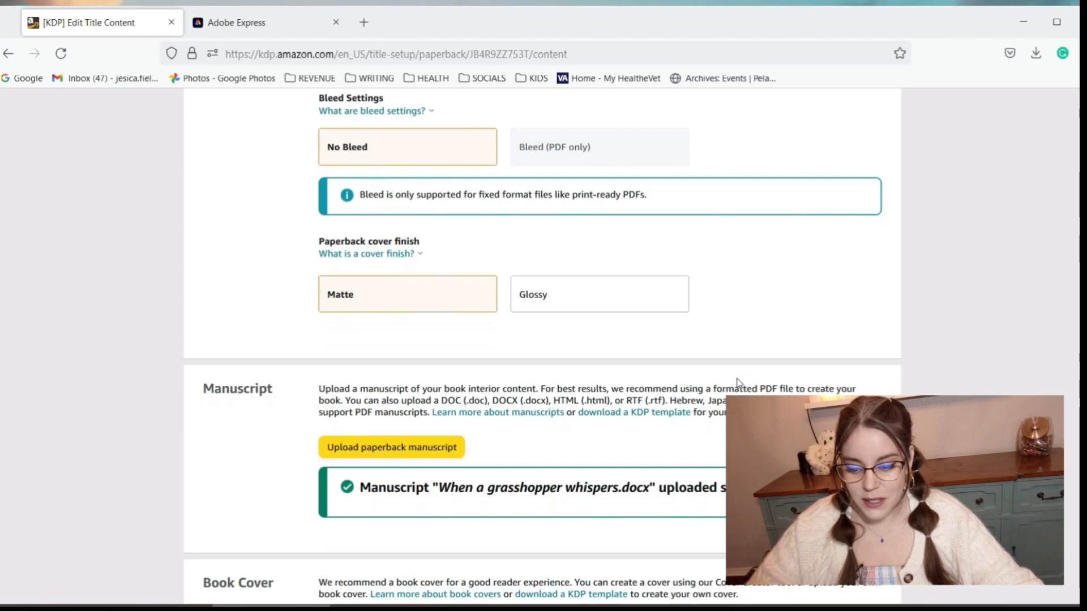
scroll(738, 383, "down", 2)
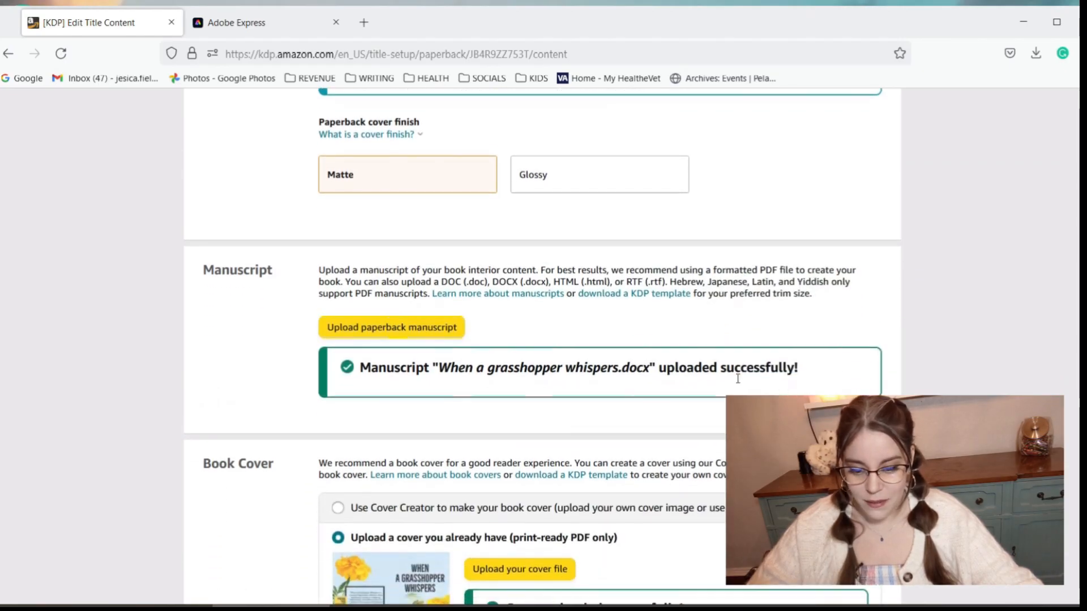
scroll(739, 383, "up", 3)
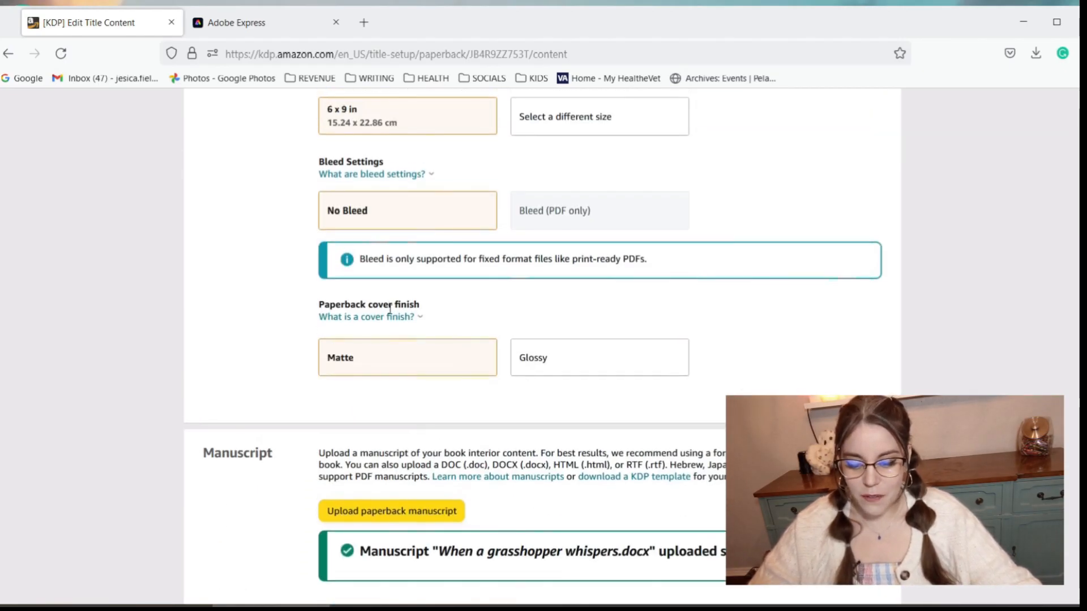
left_click(389, 317)
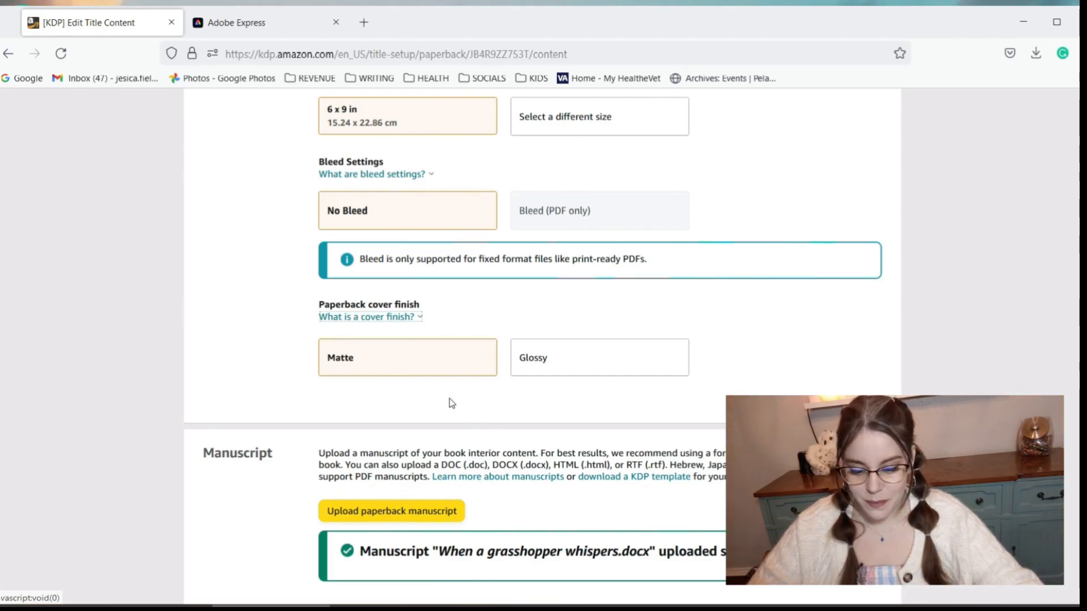
scroll(450, 399, "down", 3)
scroll(451, 403, "down", 2)
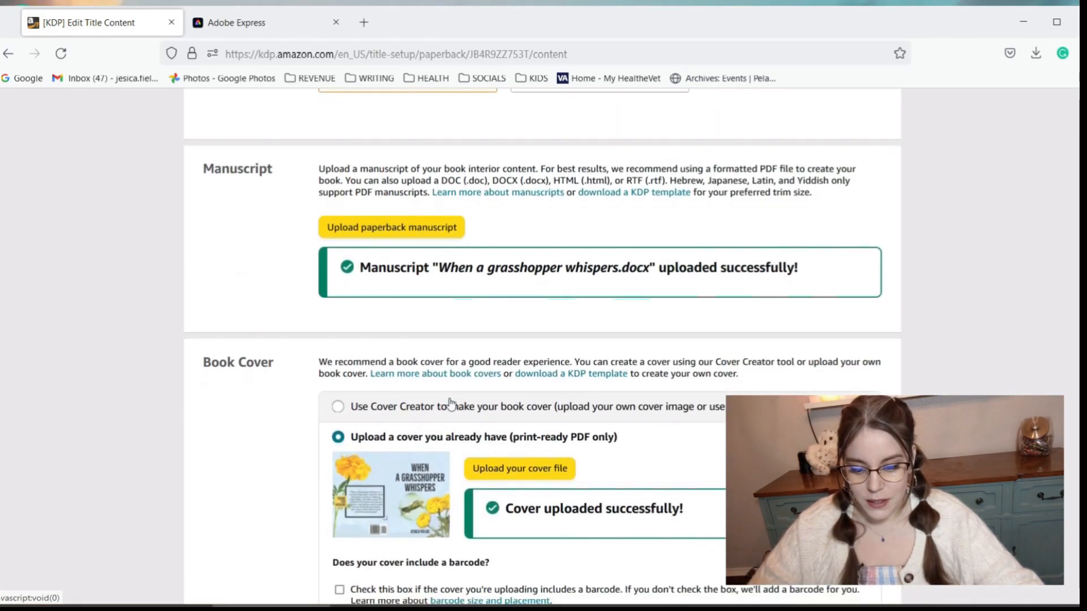
scroll(450, 399, "down", 1)
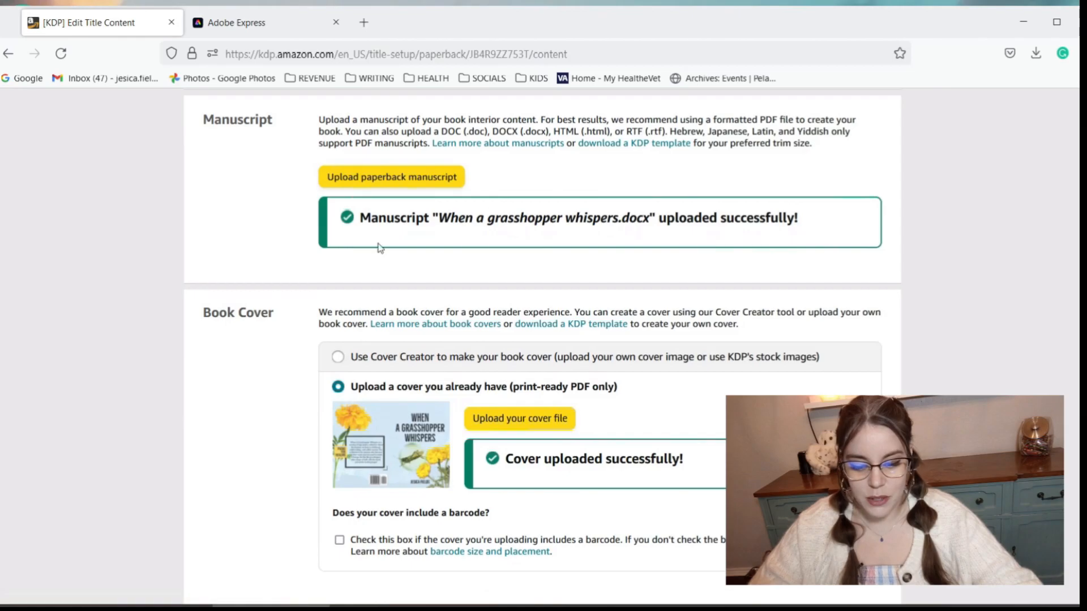
scroll(405, 403, "down", 3)
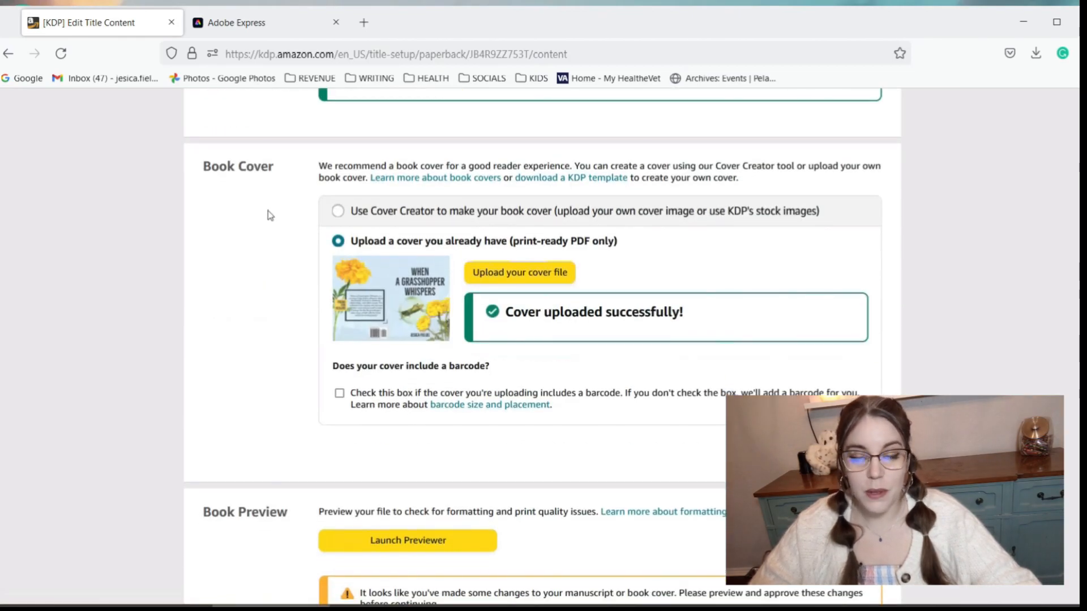
Step: Choose Use Cover Creator for the cover and launch it on the existing cover
left_click(339, 214)
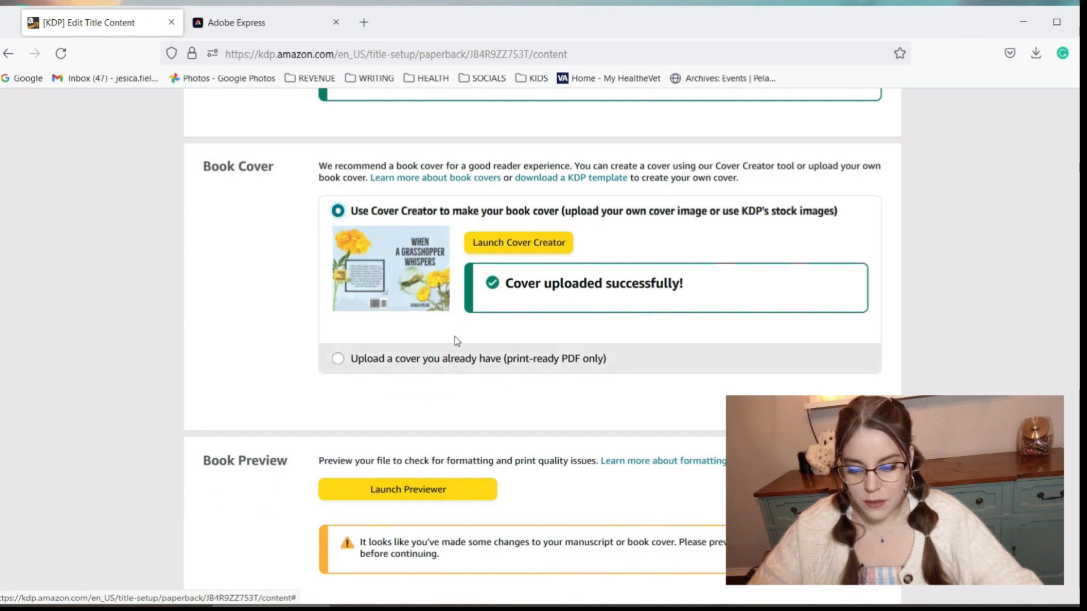
left_click(521, 245)
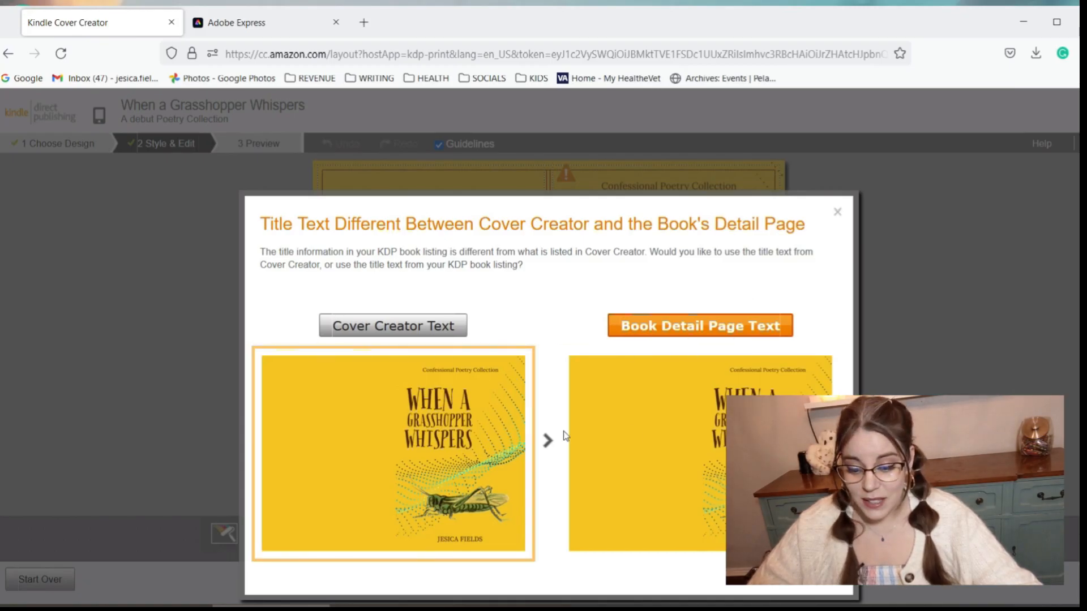
Step: Close the Cover Creator title-mismatch notice and switch to the Adobe Express tab
left_click(838, 213)
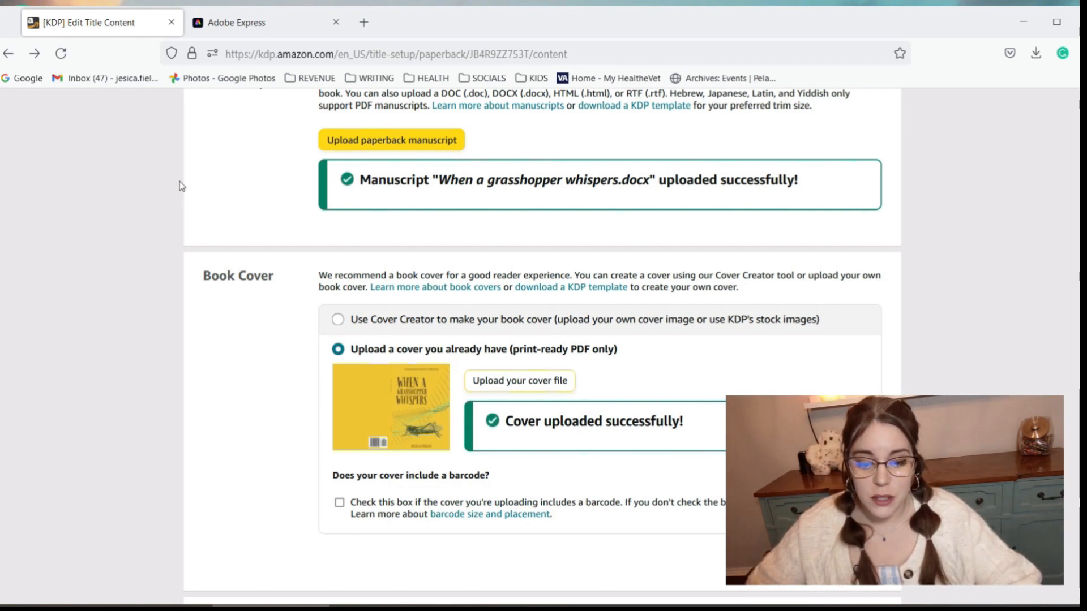
left_click(249, 26)
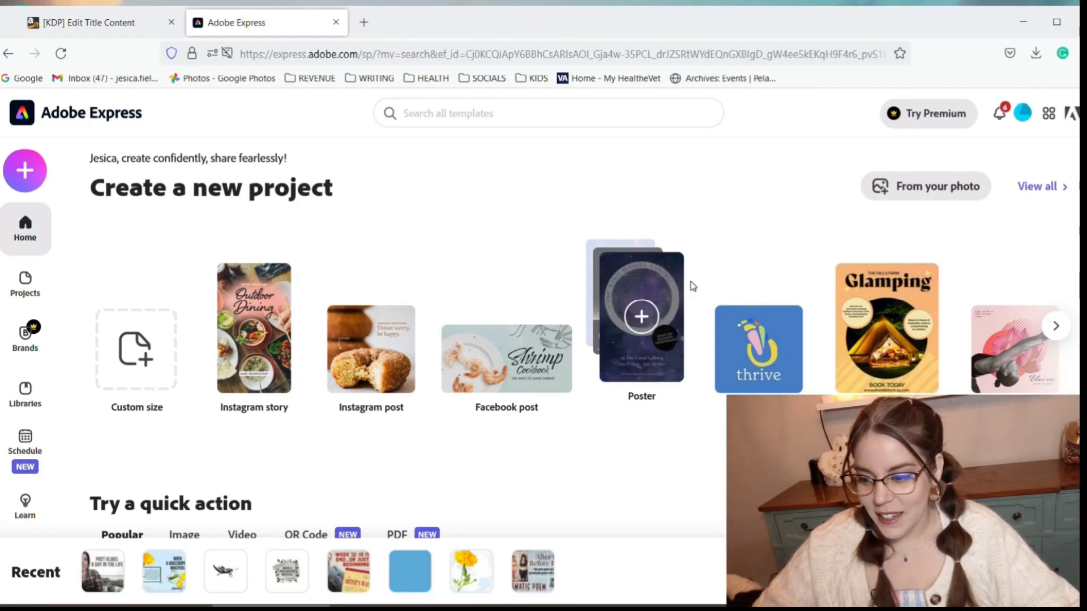
Step: Open the Try Premium offer from the Adobe Express home page
left_click(952, 123)
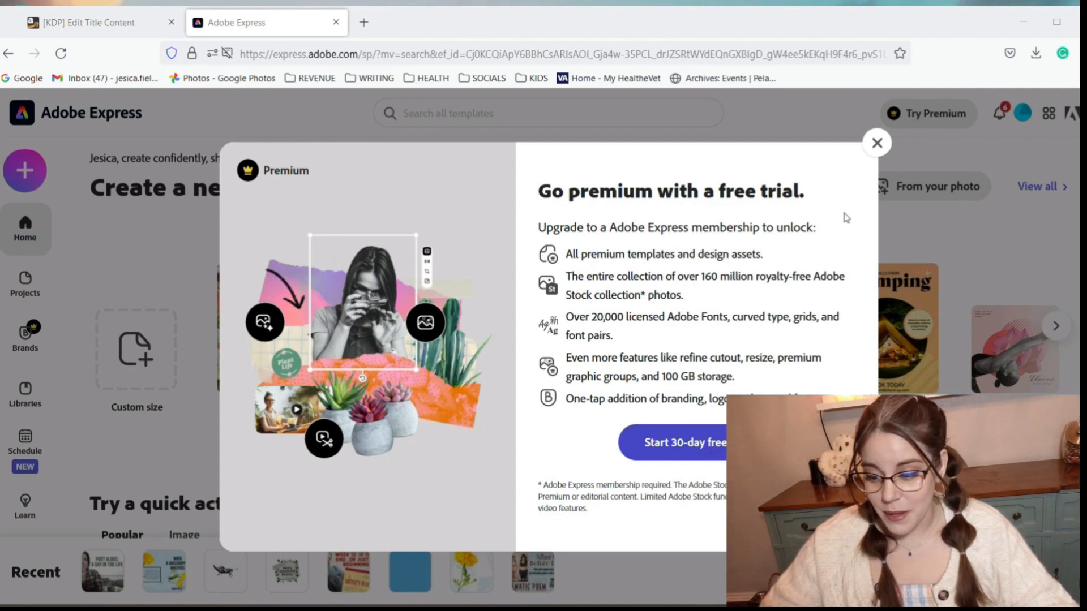
Step: Close the premium offer and page the new-project carousel twice to reveal Book cover
left_click(876, 143)
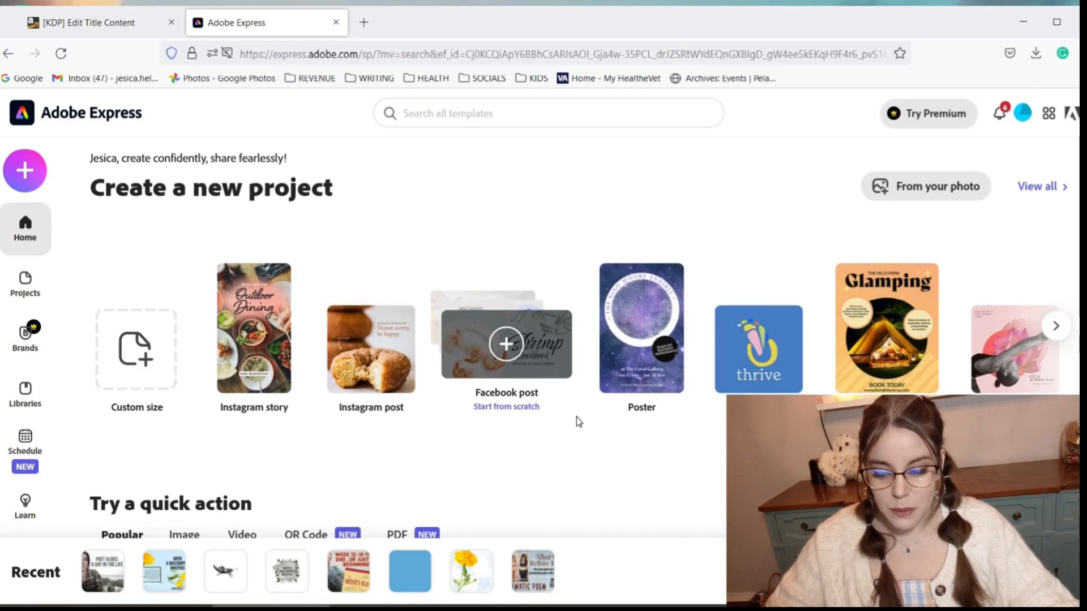
left_click(1066, 333)
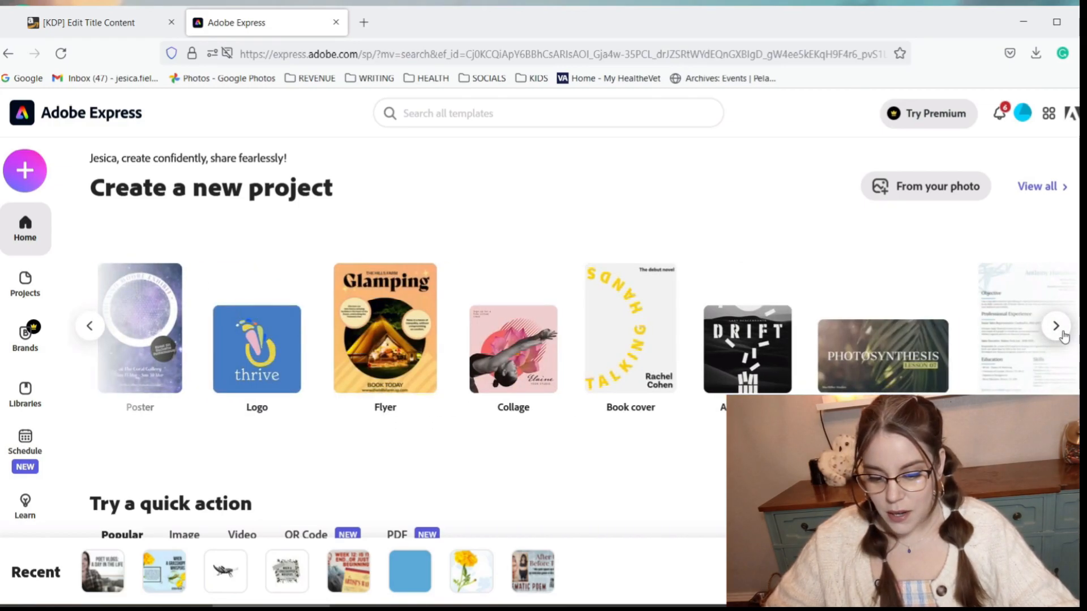
left_click(1064, 337)
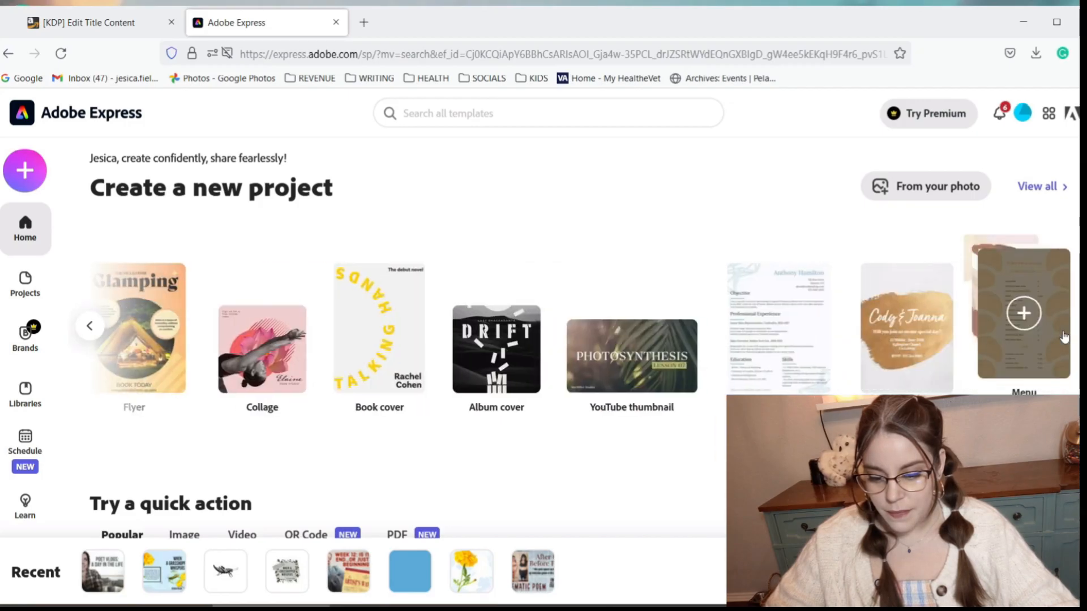
mouse_move(400, 386)
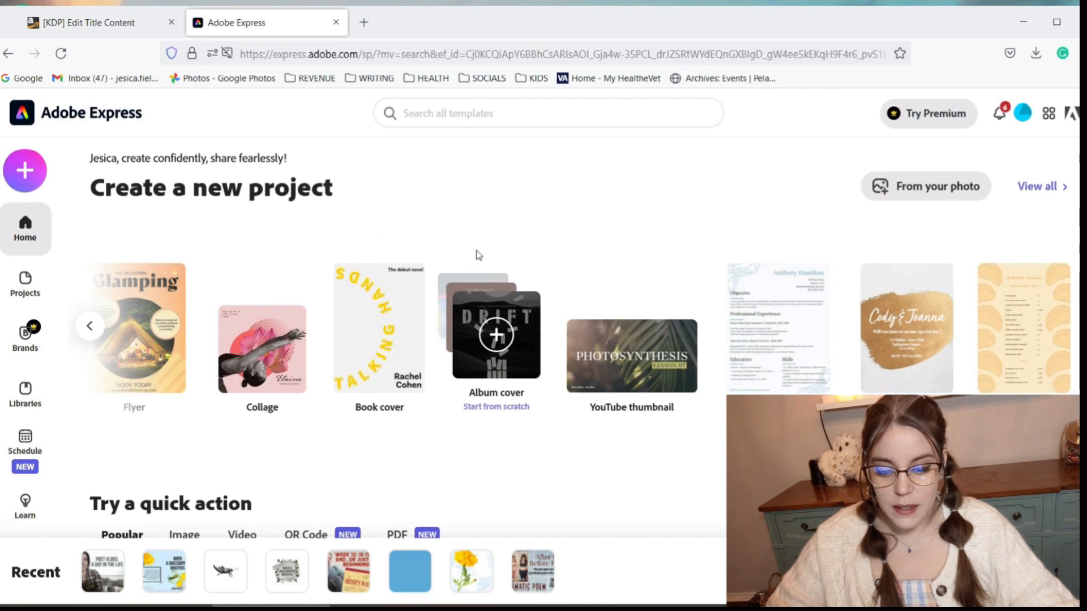
Step: Start a blank Book cover from scratch and close the Templates panel
left_click(379, 315)
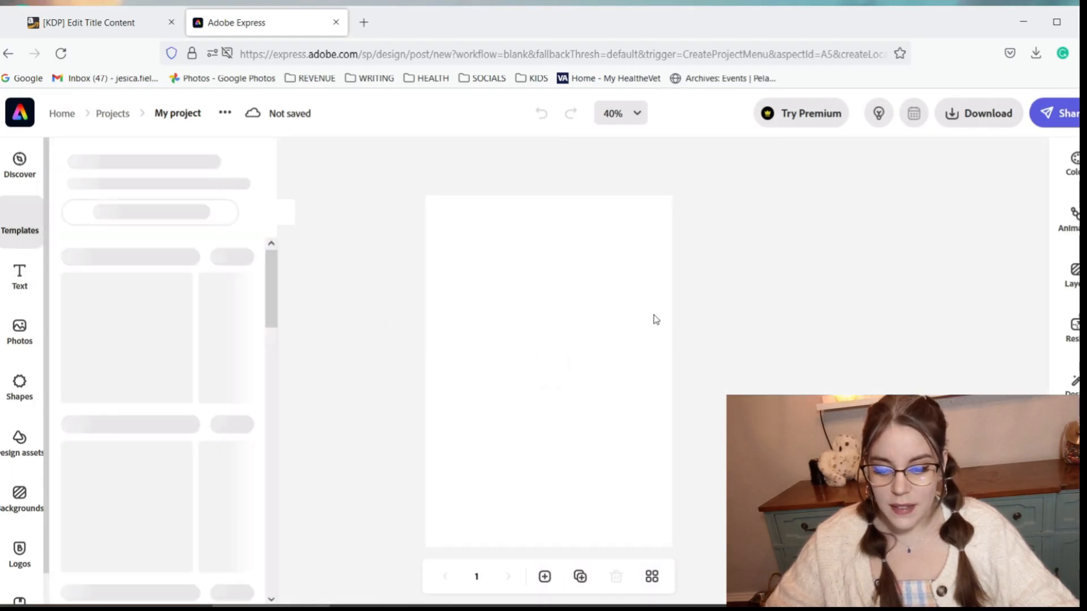
left_click(257, 163)
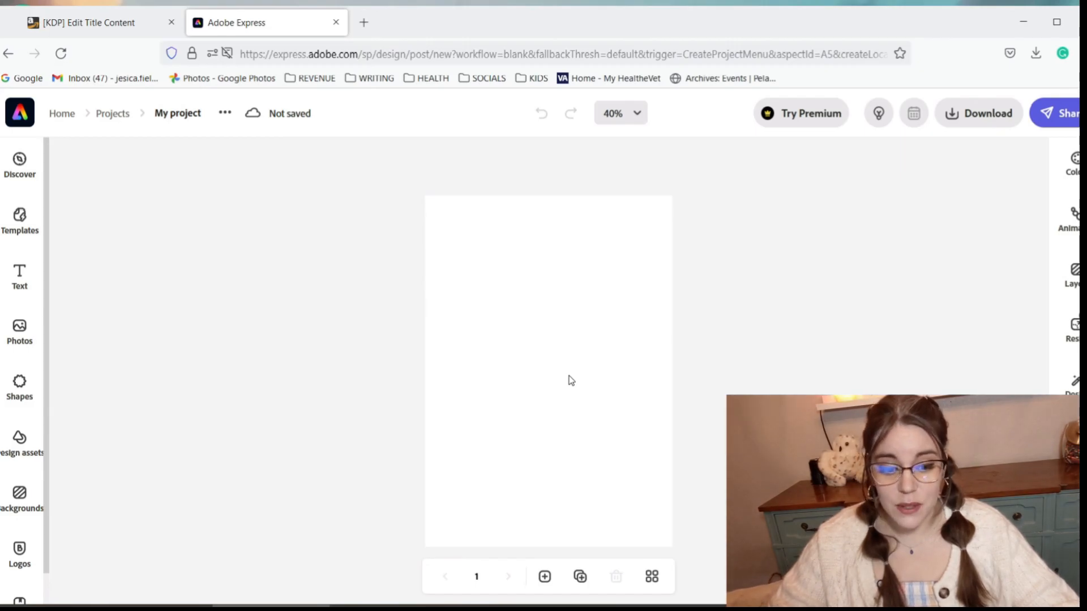
Step: Leave the blank book cover design without saving it
left_click(8, 53)
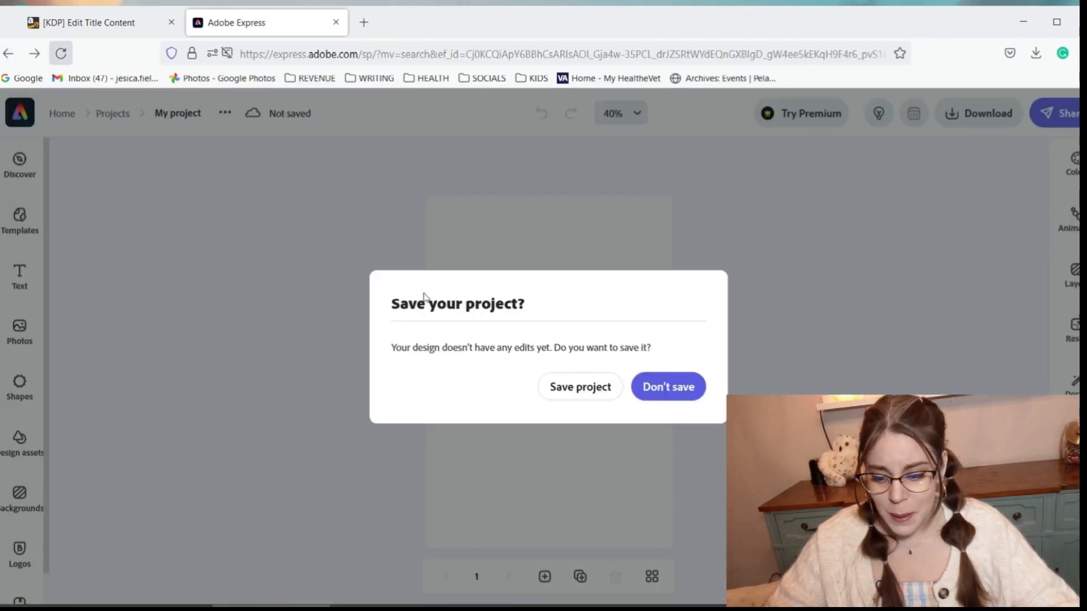
left_click(663, 395)
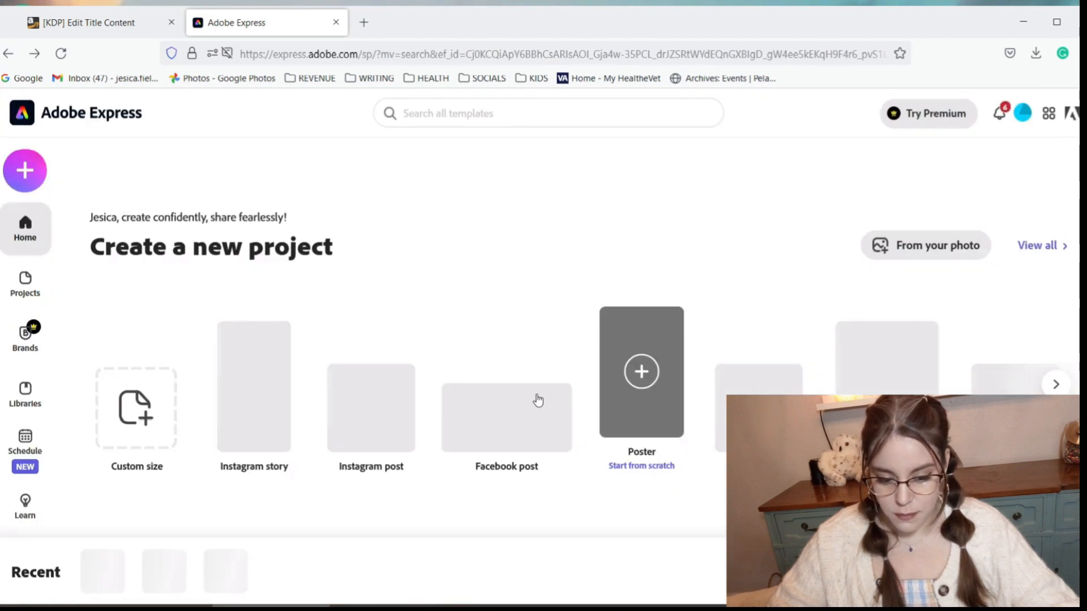
scroll(133, 406, "down", 1)
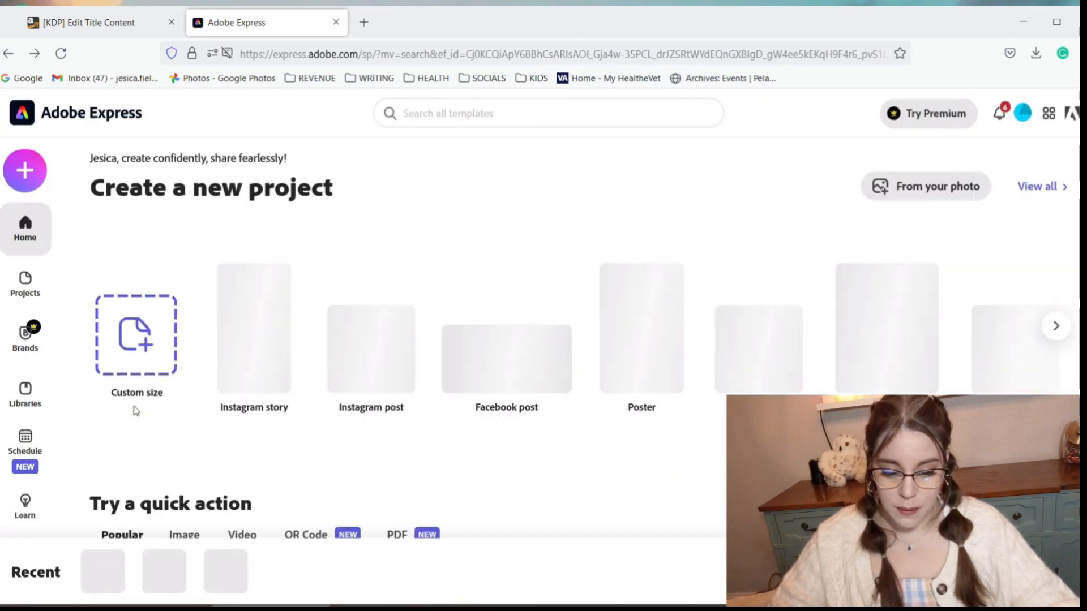
Step: Start a Custom size project with units in inches, then go back to the KDP tab
left_click(136, 363)
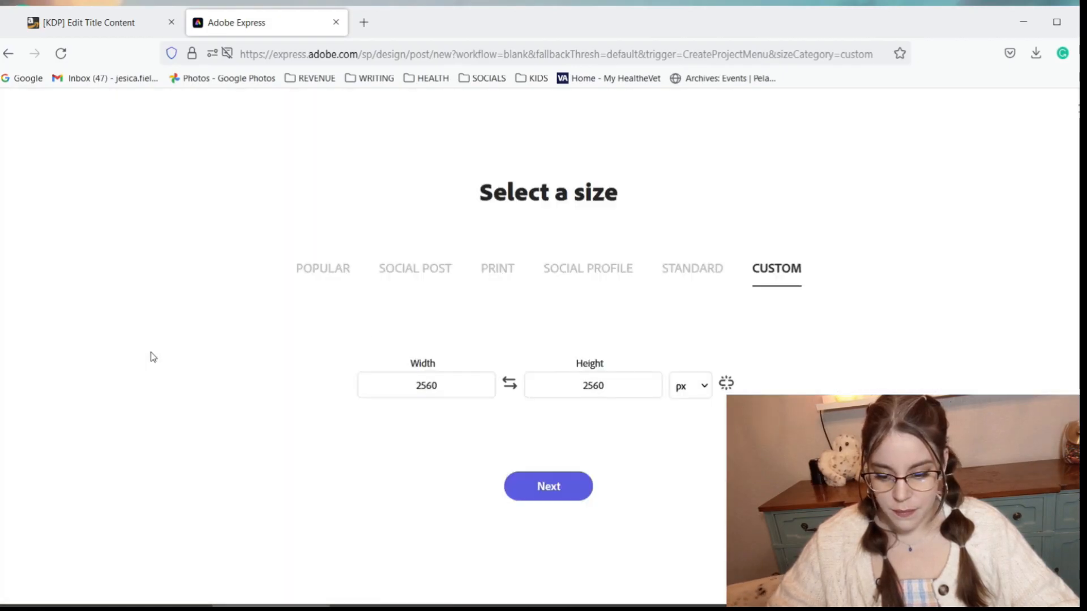
left_click(701, 396)
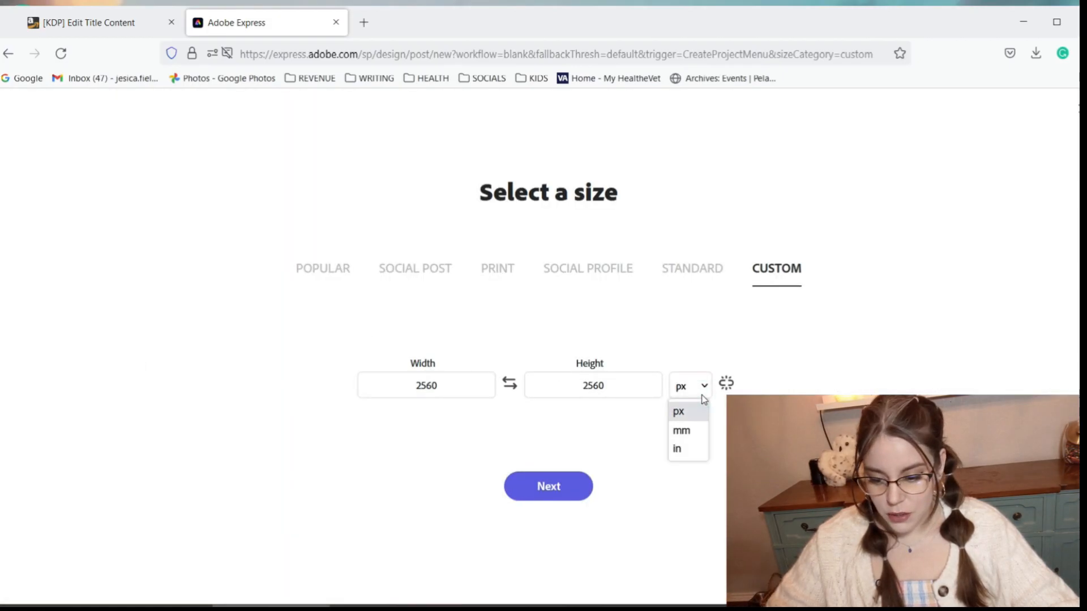
left_click(694, 452)
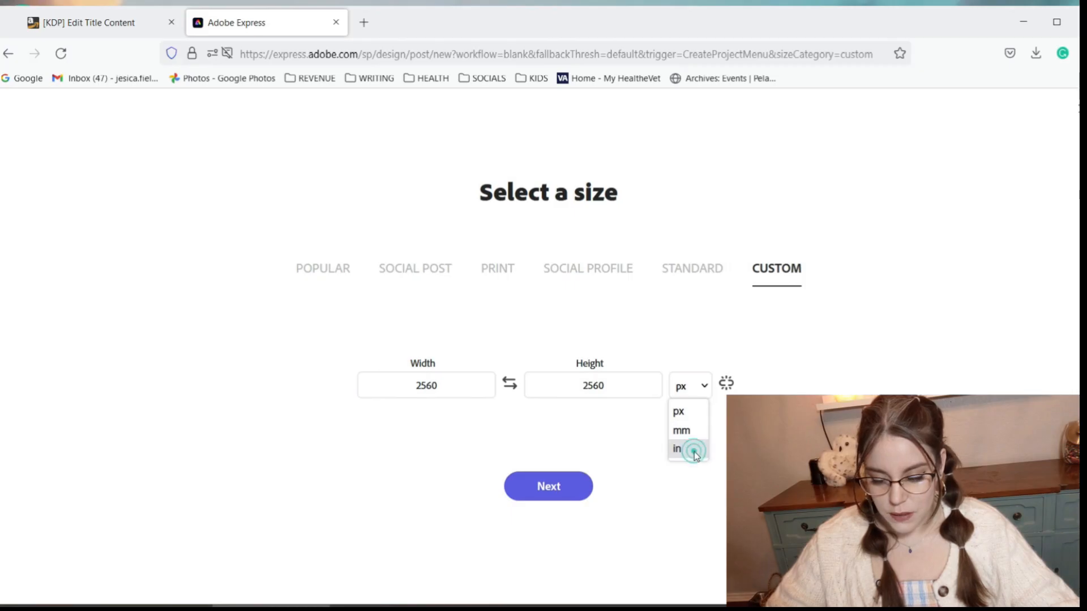
left_click(441, 388)
left_click(114, 23)
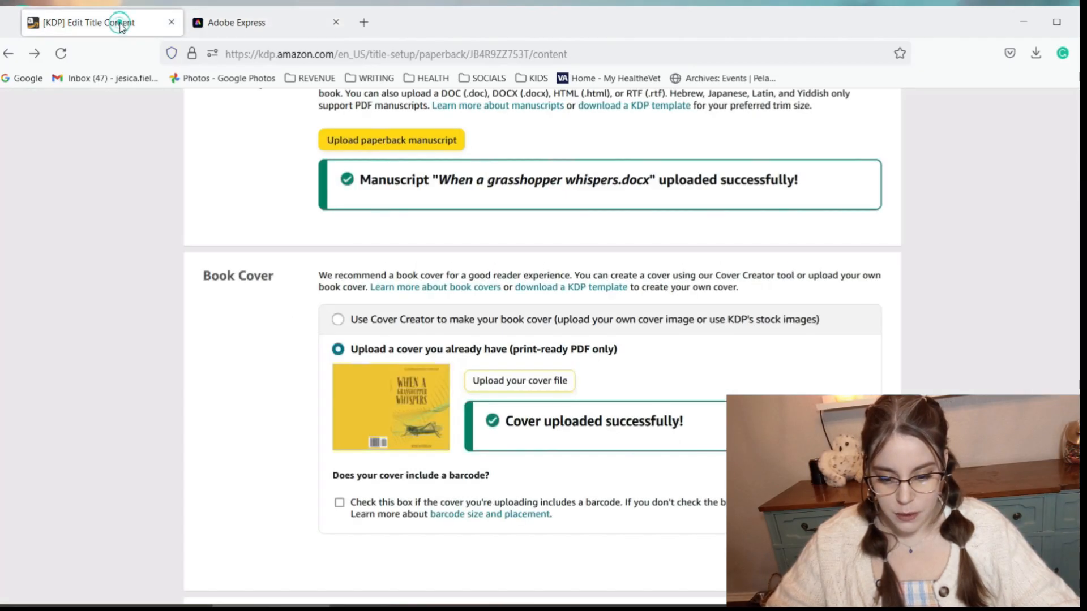
Step: Scroll the KDP page to the 6 x 9 in Trim Size and No Bleed settings
scroll(404, 347, "up", 15)
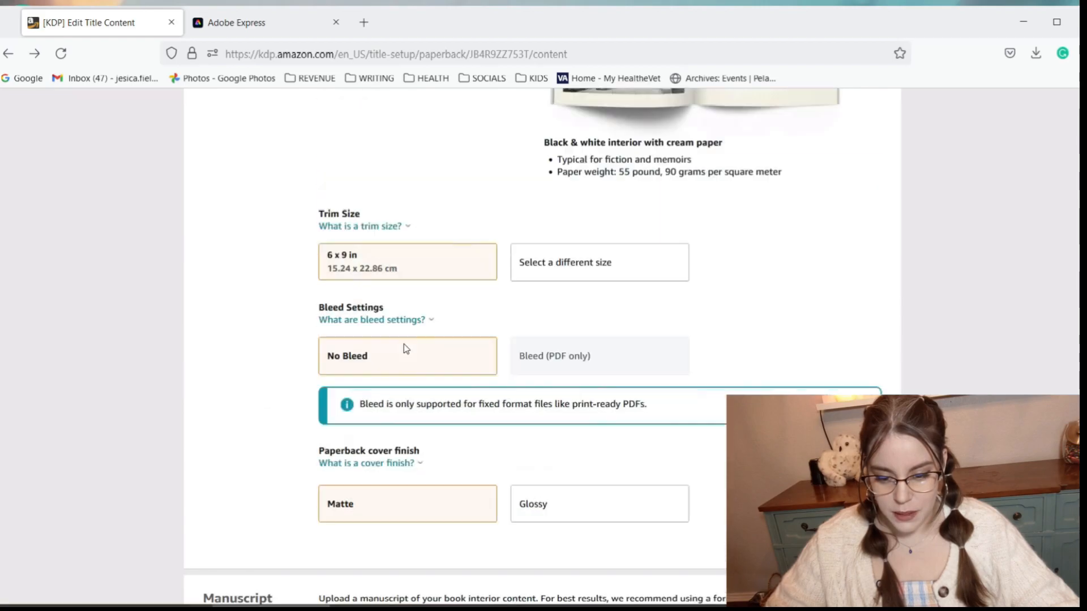
scroll(404, 348, "up", 5)
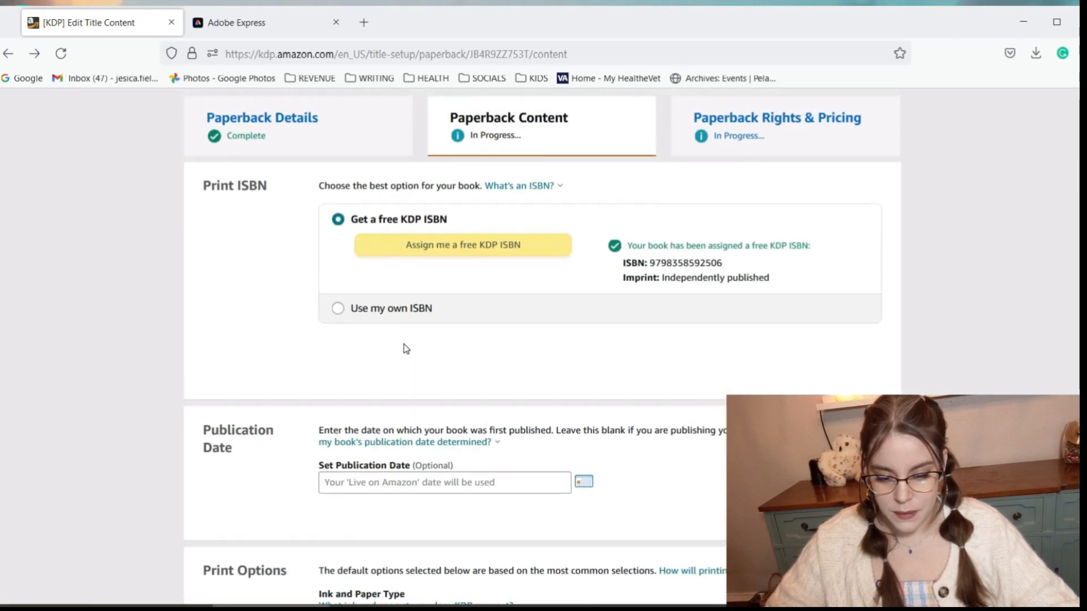
scroll(404, 348, "down", 10)
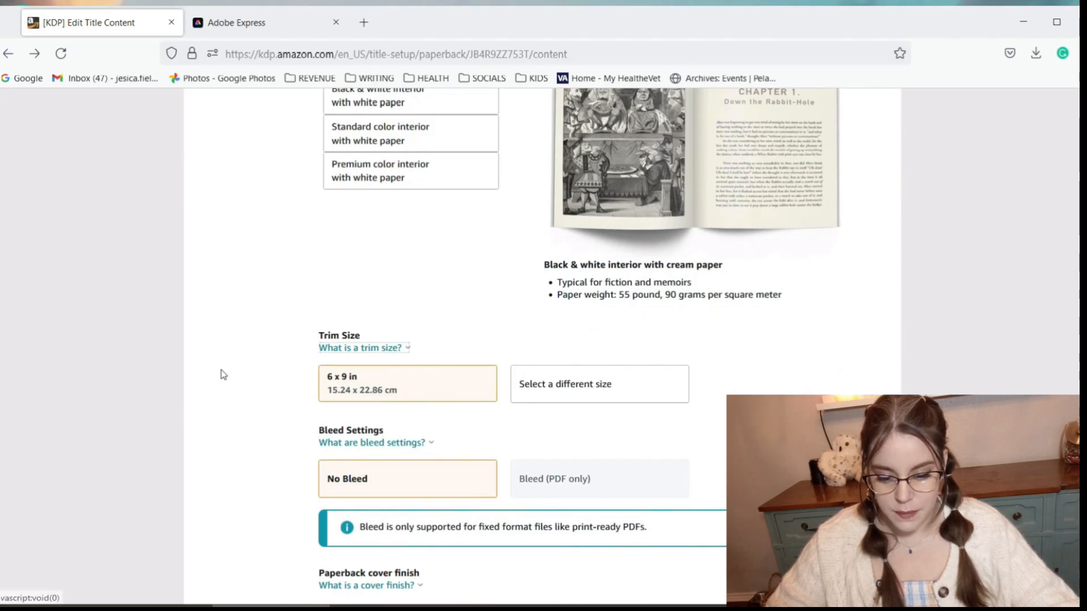
Step: Create a blank 6 × 9 in Adobe Express design, then start another custom-size design
left_click(249, 22)
key("BackSpace")
key("BackSpace")
key("BackSpace")
key("BackSpace")
type("6")
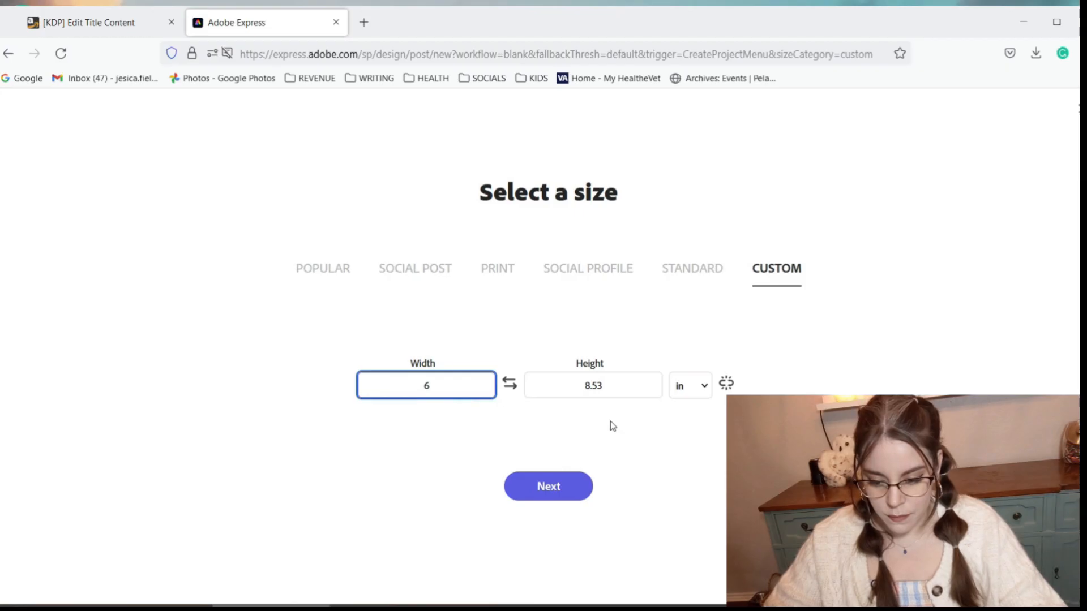
left_click(612, 385)
key("BackSpace")
key("BackSpace")
key("BackSpace")
type("9")
left_click(567, 492)
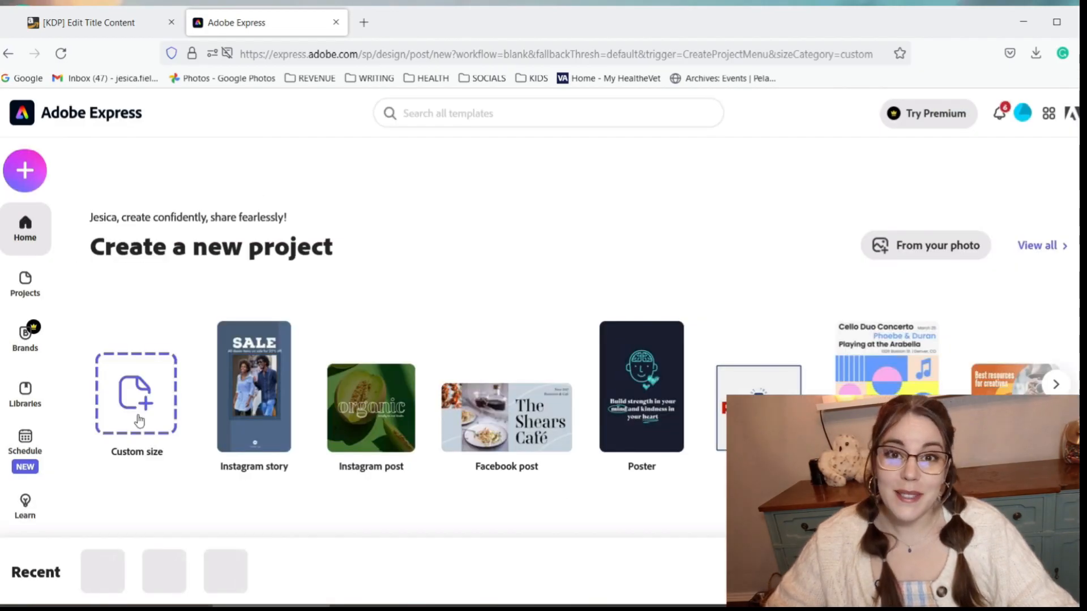
left_click(138, 420)
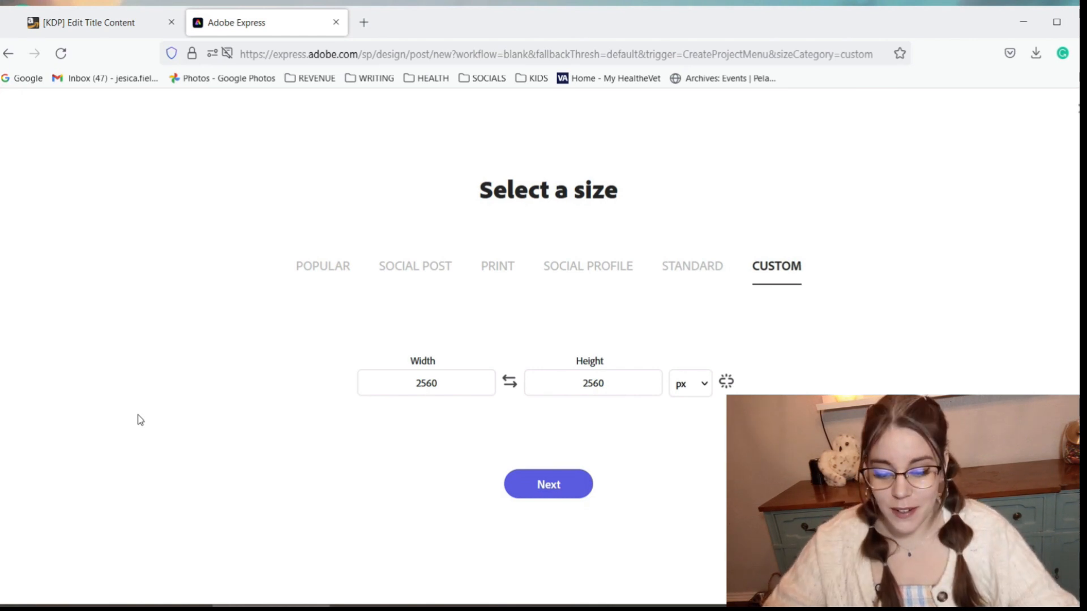
Step: Review KDP's trim size explanation and alternative sizes, keeping 6 x 9 in, then view Book Cover
left_click(94, 23)
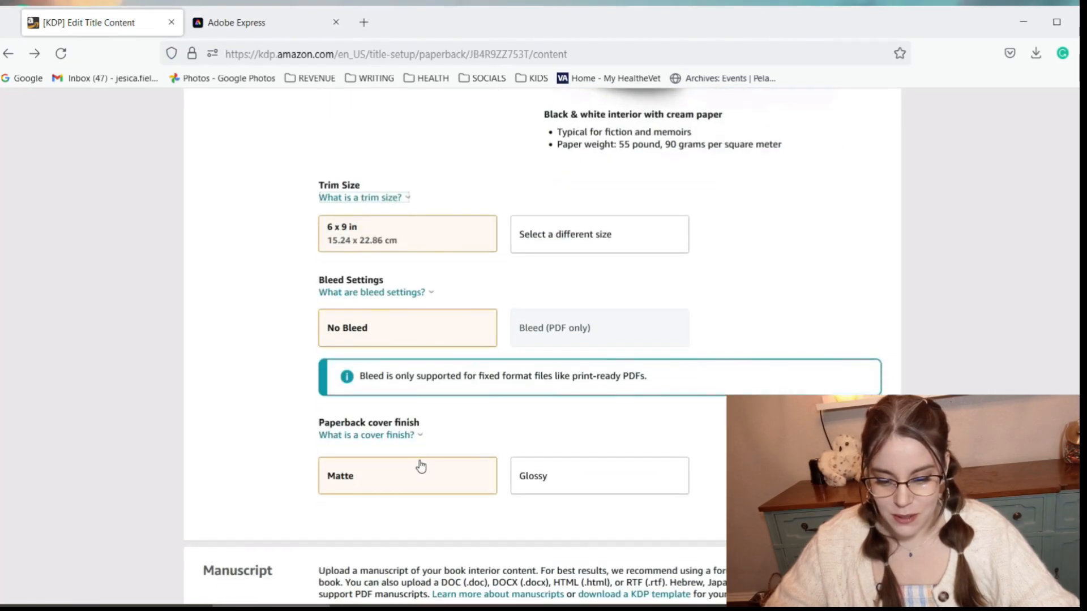
scroll(505, 383, "down", 10)
scroll(505, 383, "up", 6)
scroll(504, 383, "up", 8)
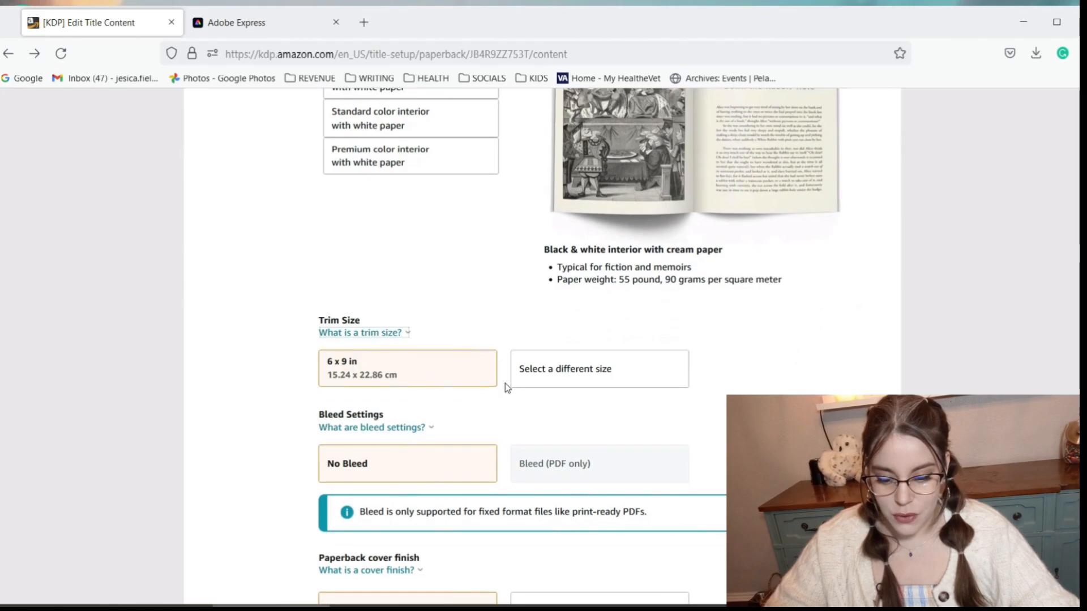
left_click(392, 334)
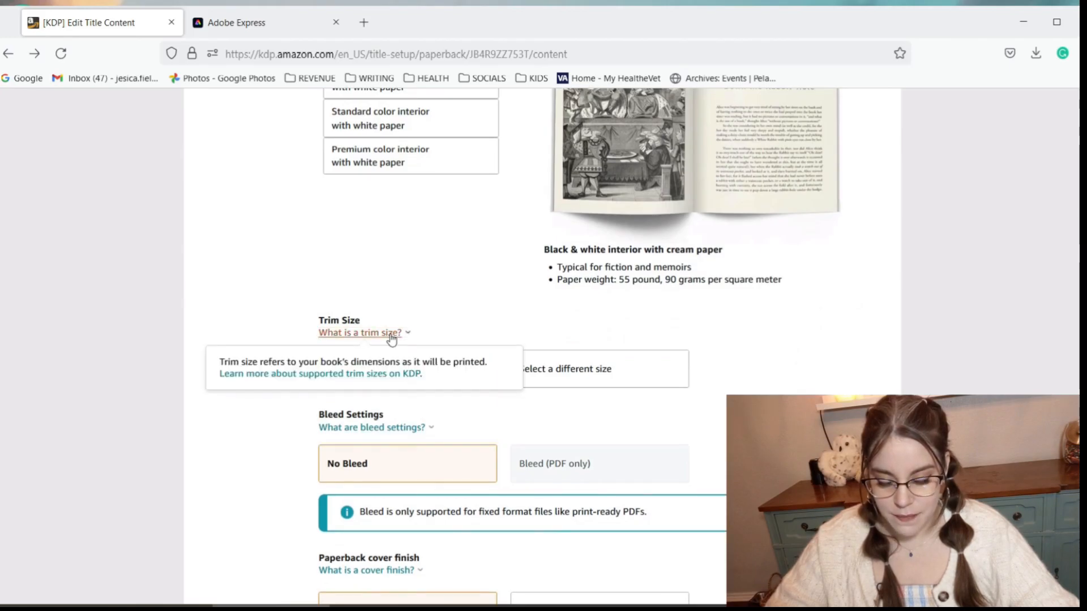
left_click(489, 422)
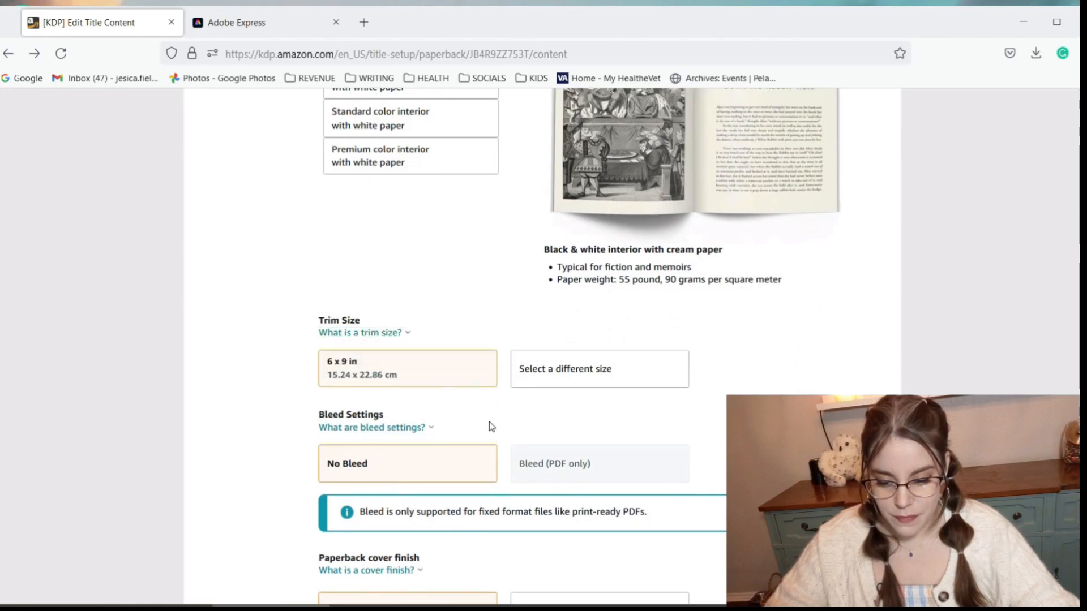
left_click(576, 380)
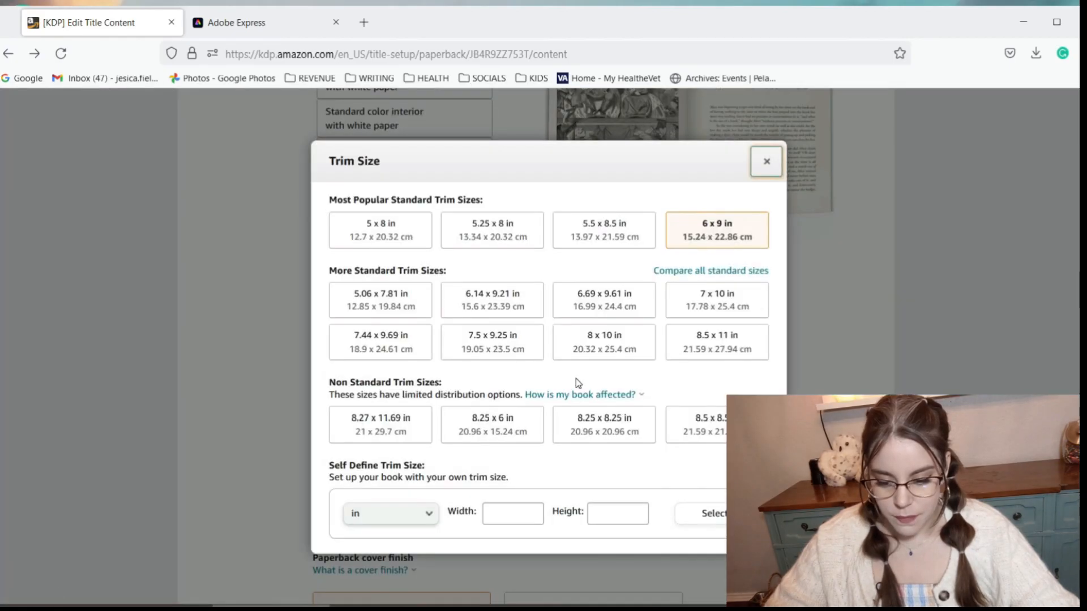
left_click(766, 162)
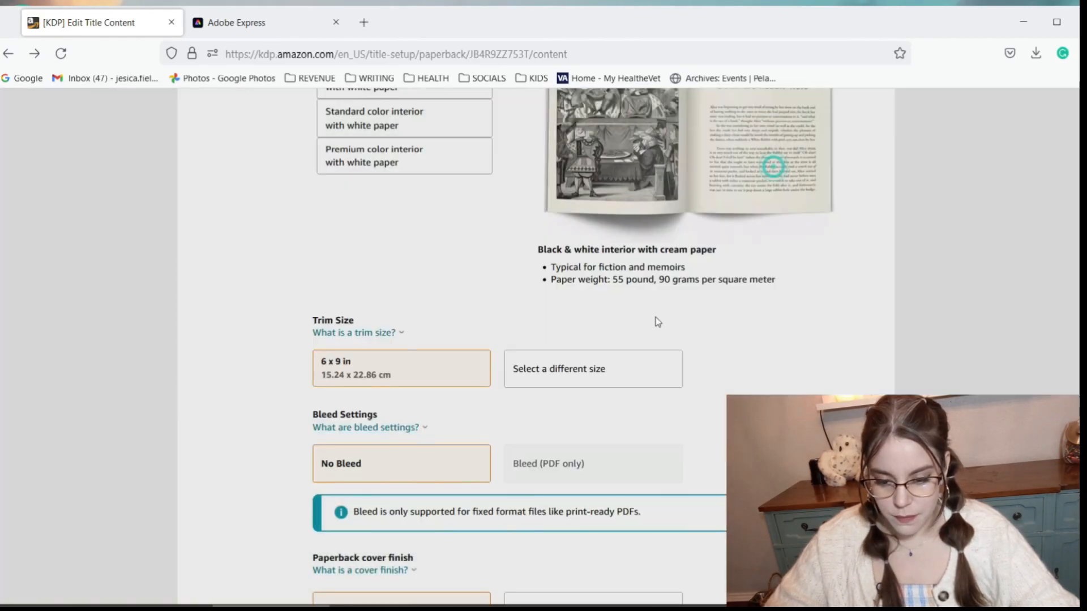
scroll(602, 415, "down", 10)
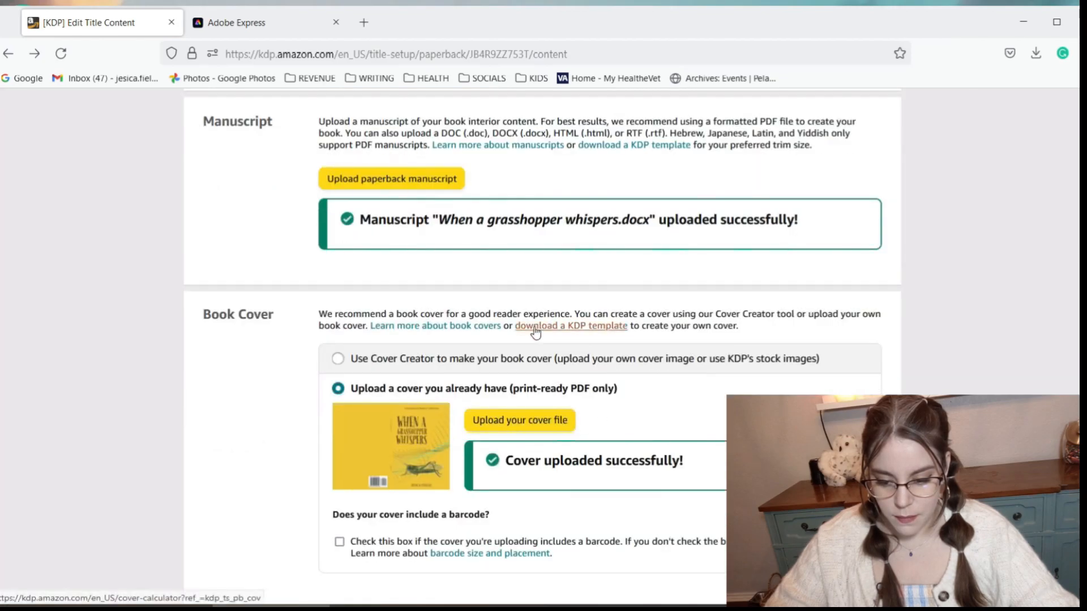
Step: Open 'Learn more about book covers' and read the Create a Hardcover Cover layout and file guidance
left_click(474, 330)
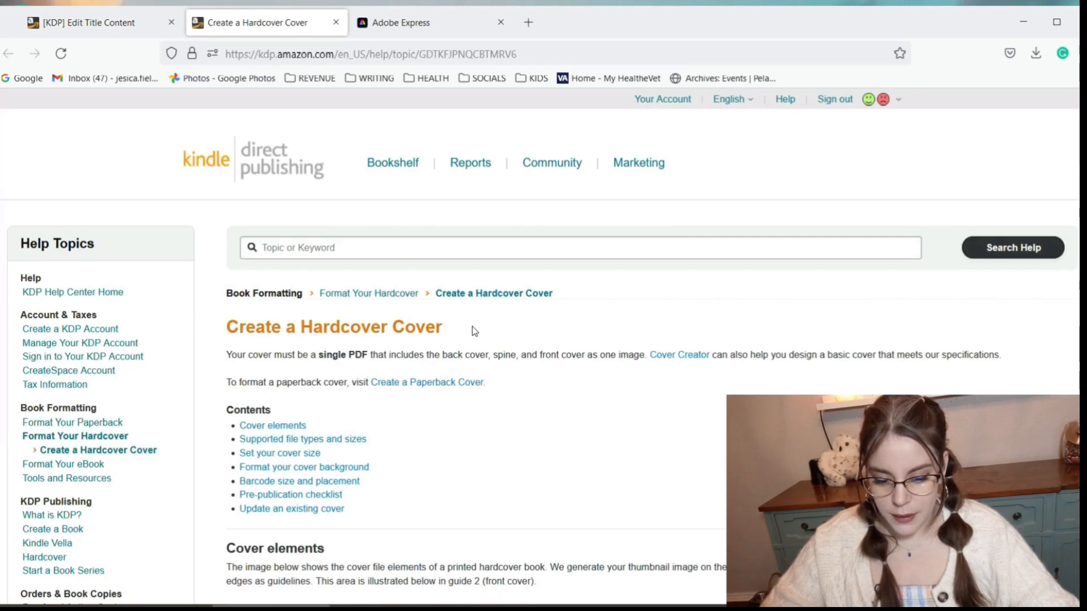
scroll(511, 492, "down", 5)
scroll(511, 492, "up", 5)
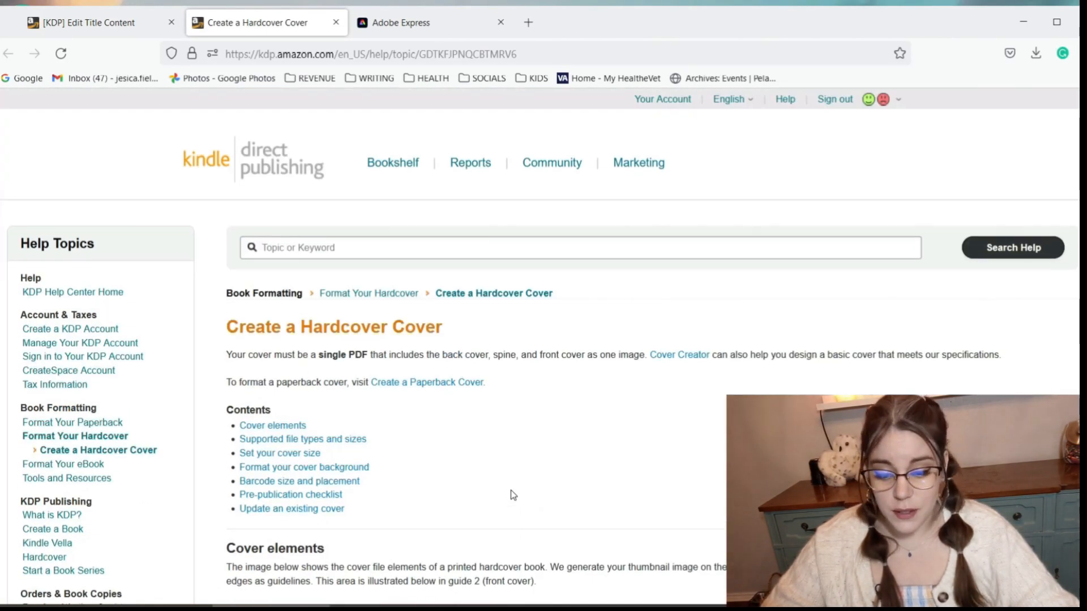
scroll(513, 494, "down", 10)
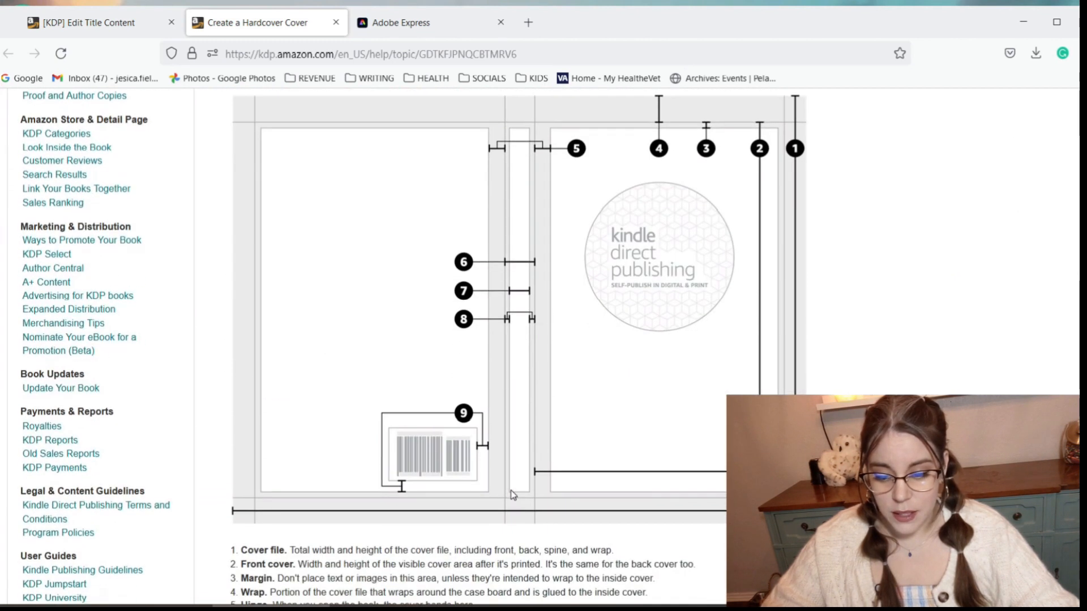
scroll(510, 490, "up", 2)
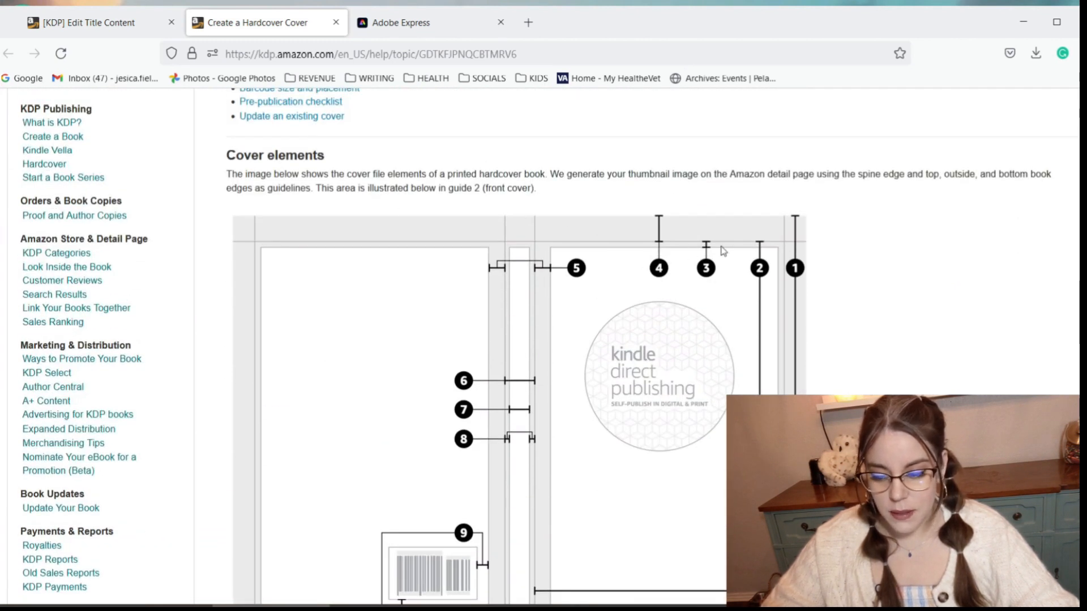
scroll(722, 457, "down", 2)
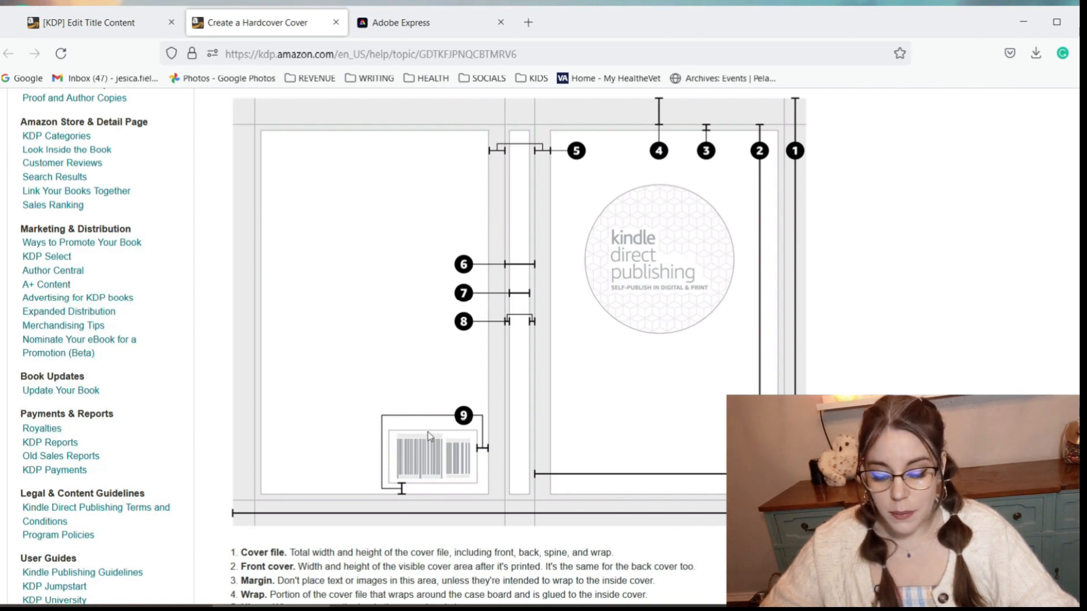
scroll(482, 460, "down", 5)
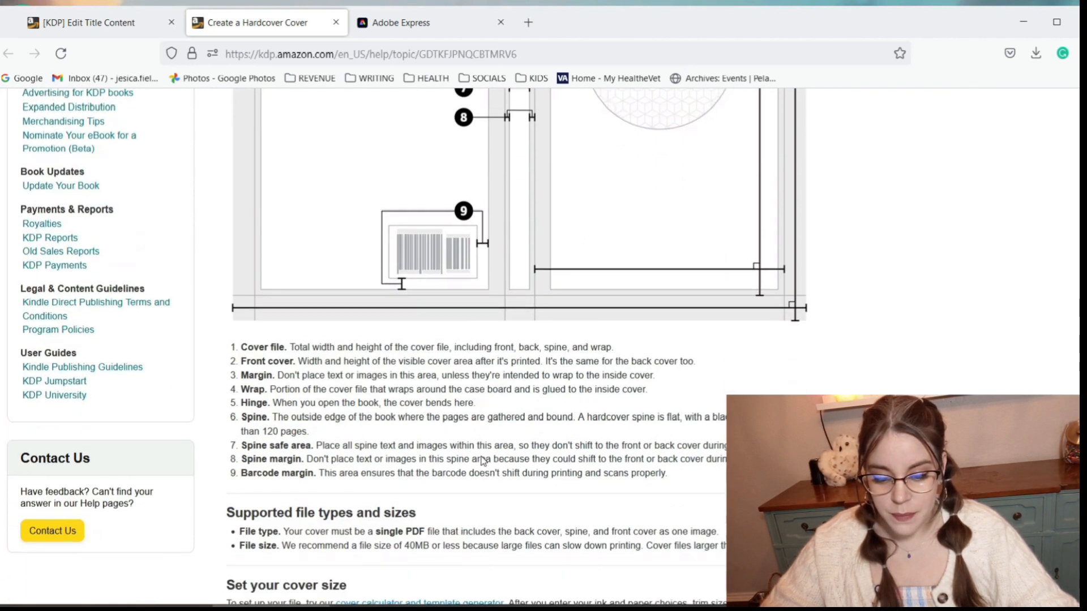
scroll(483, 460, "down", 2)
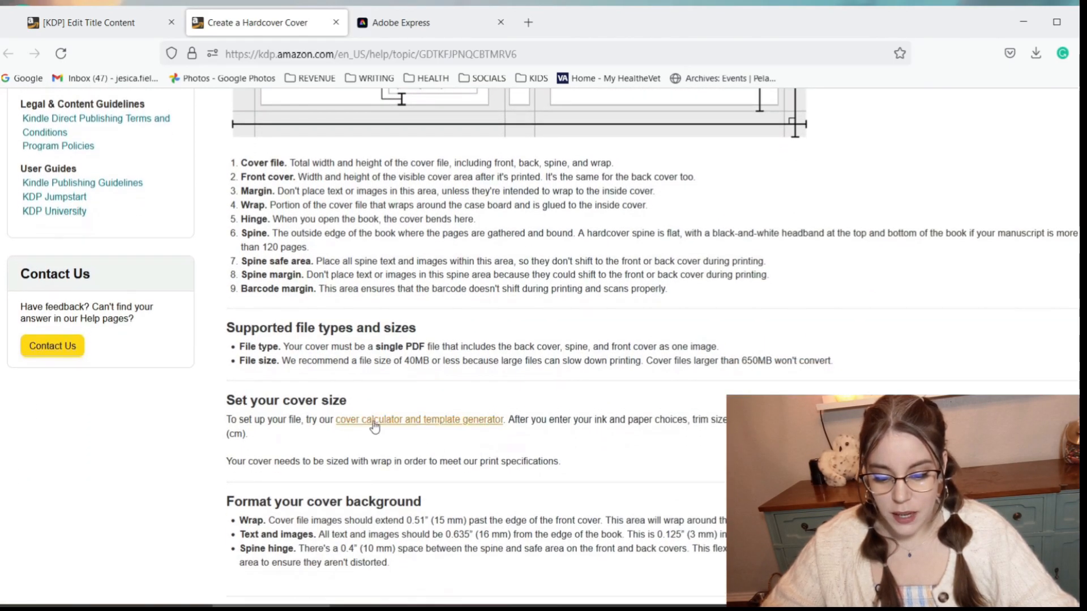
Step: In the cover calculator, choose Paperback, Black & white interior, Cream paper and Right to Left page turn
left_click(397, 421)
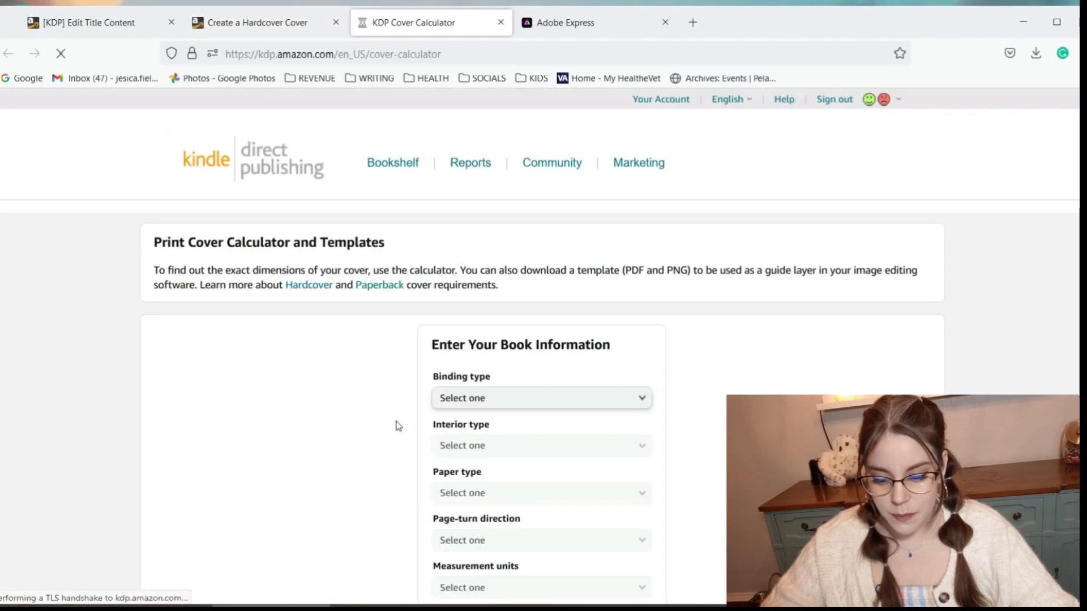
scroll(654, 383, "down", 3)
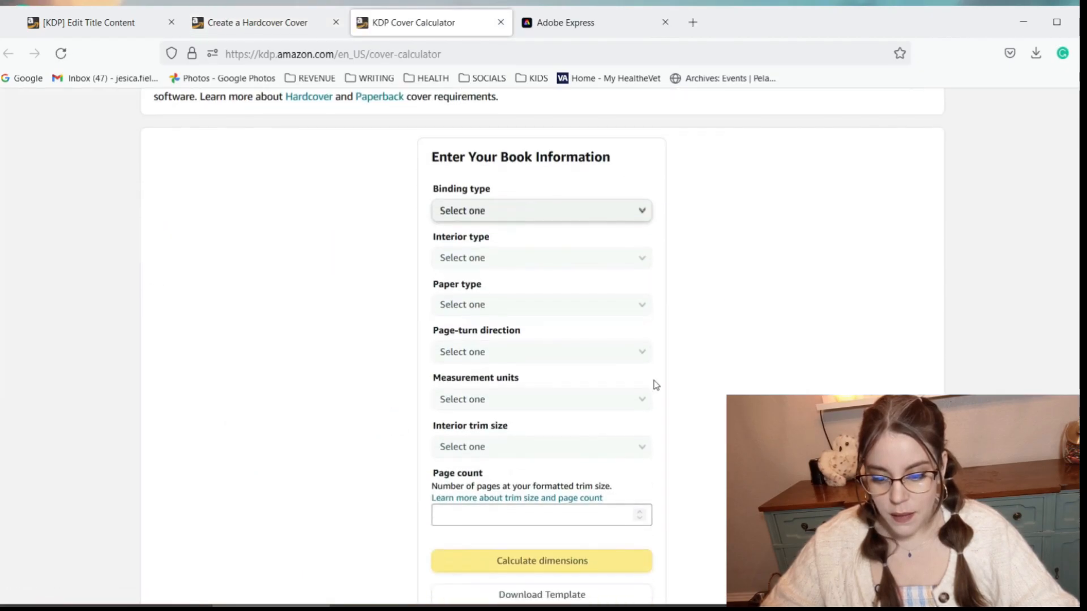
left_click(634, 213)
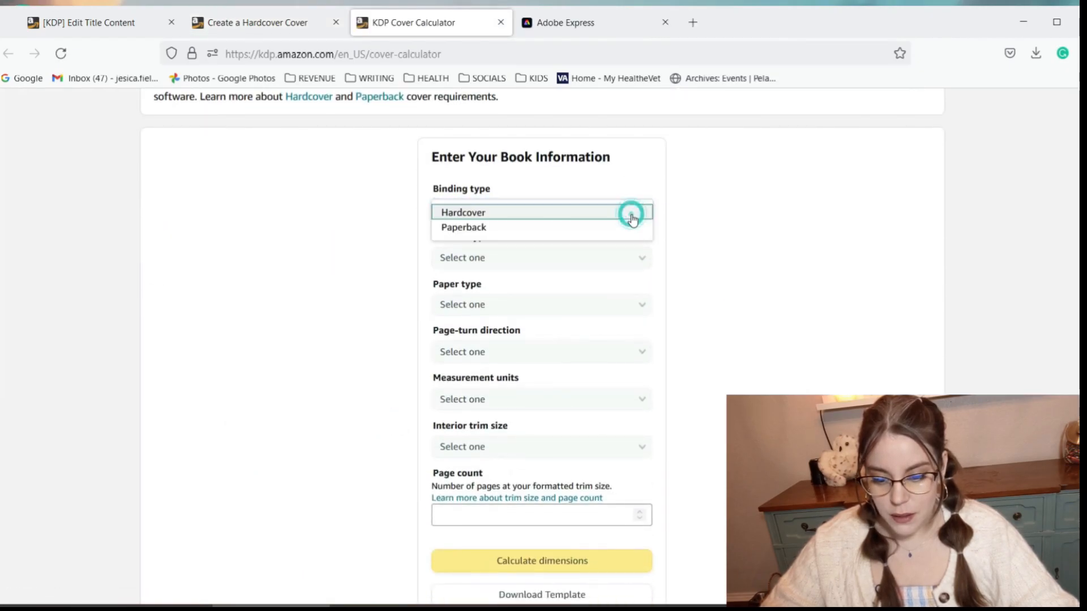
left_click(507, 229)
left_click(592, 258)
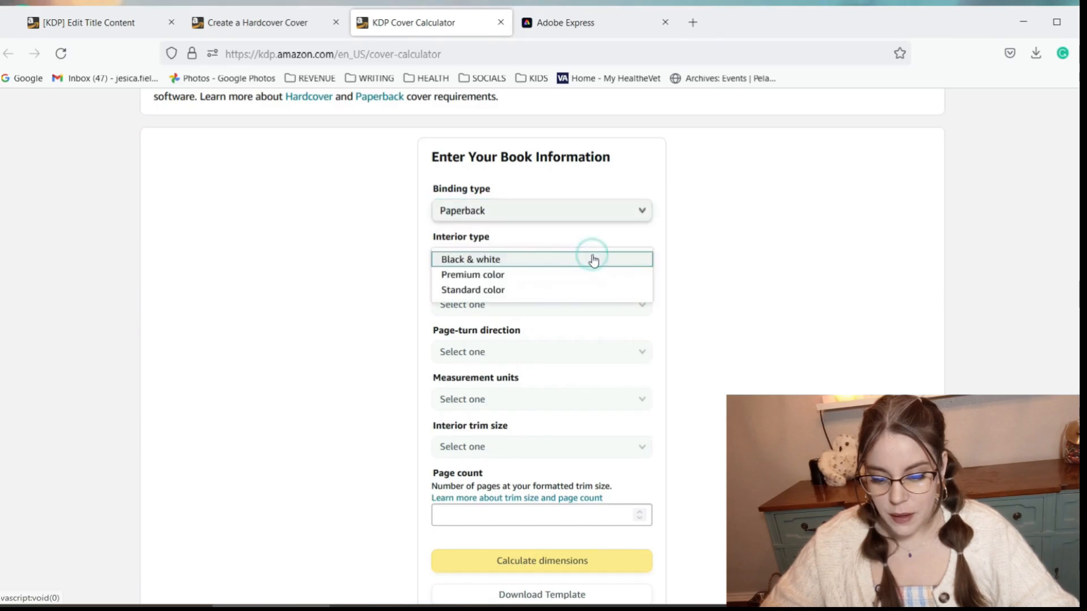
left_click(486, 259)
left_click(582, 305)
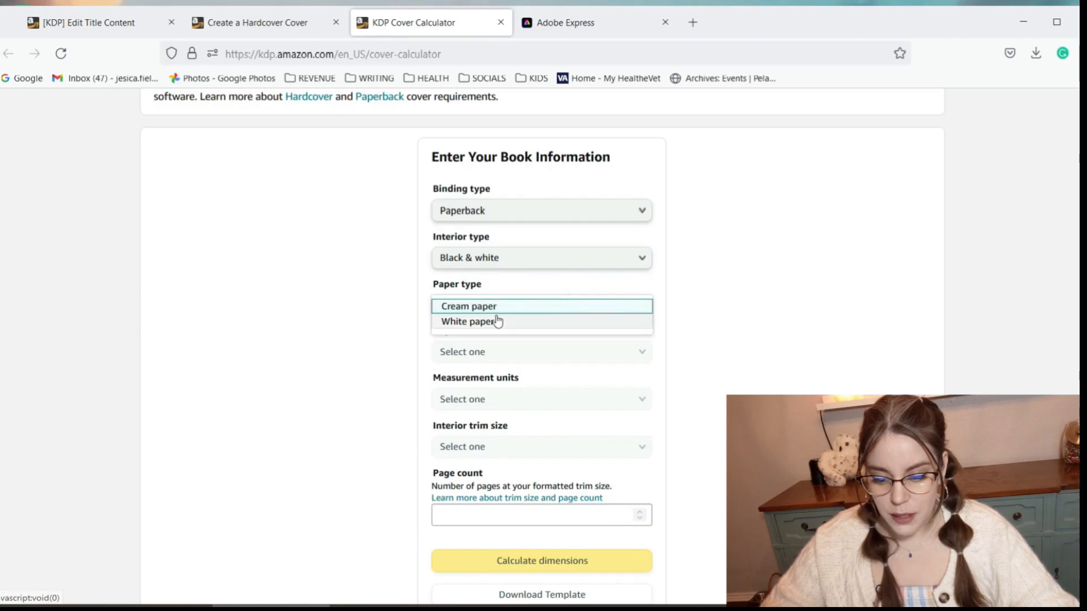
left_click(488, 307)
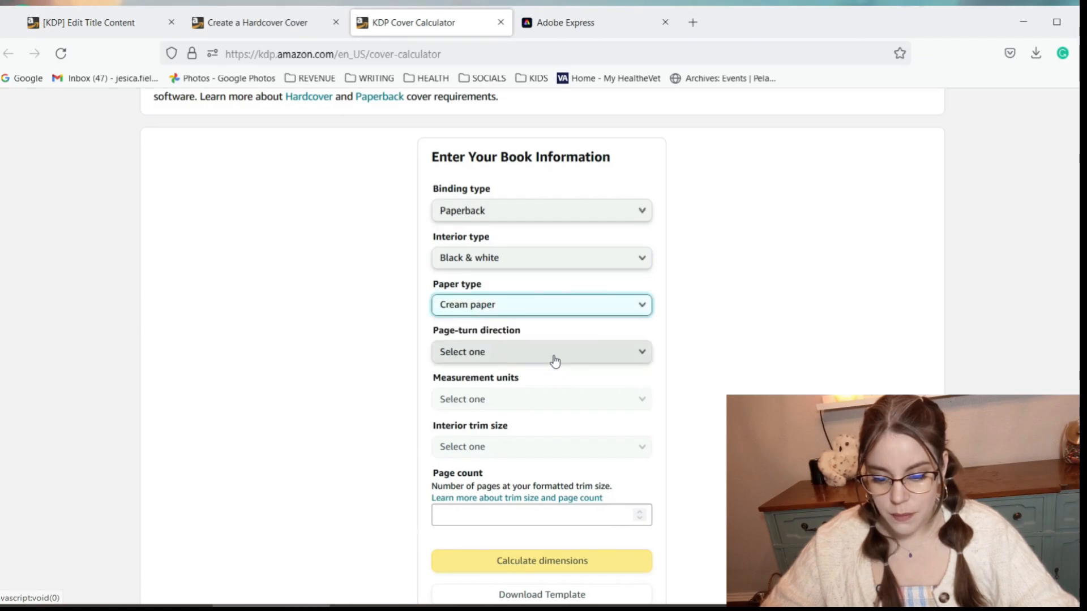
left_click(554, 356)
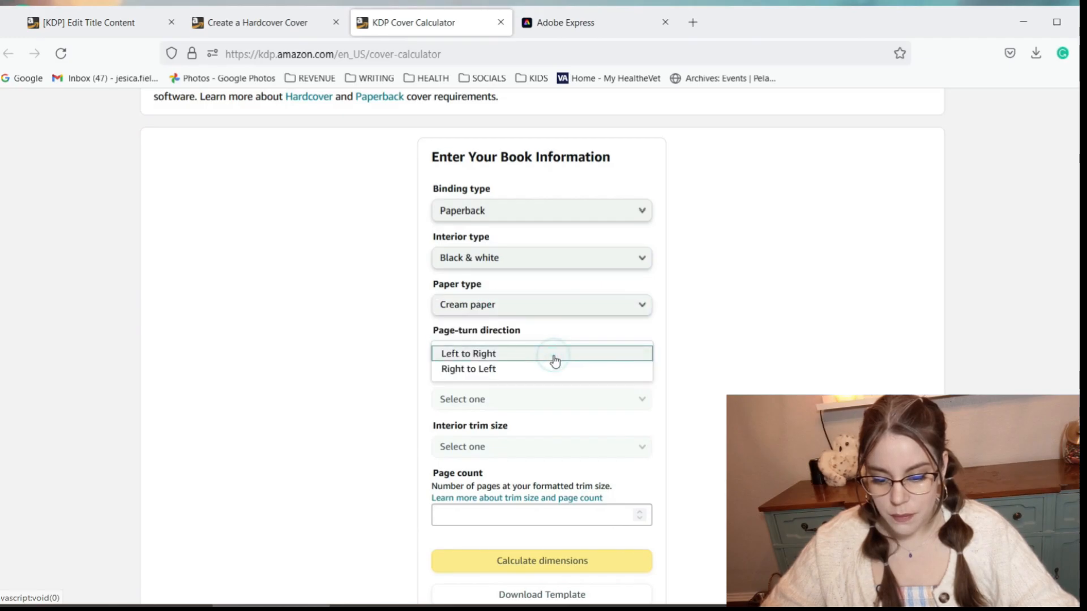
left_click(475, 374)
Step: Set units to Inches, trim size 6 x 9 in, page count 94, and calculate the cover dimensions
scroll(587, 393, "down", 2)
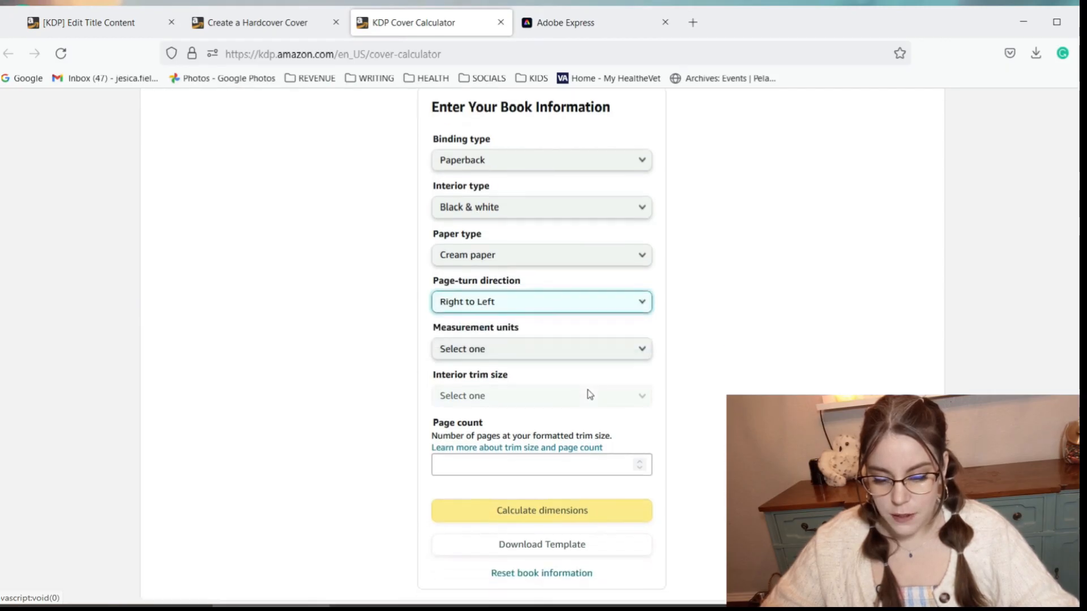
scroll(588, 390, "down", 1)
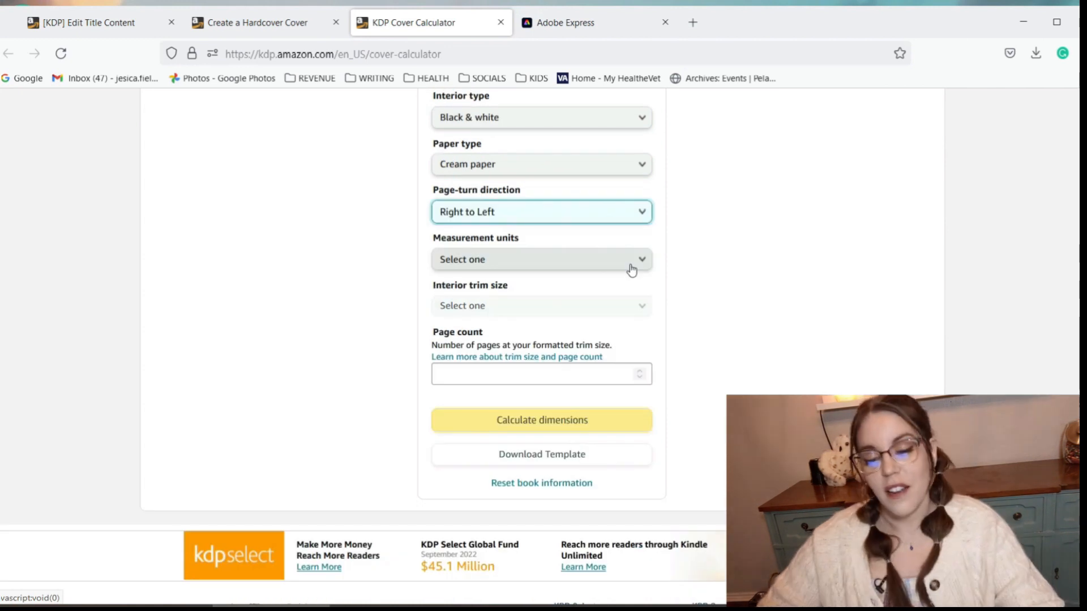
left_click(632, 269)
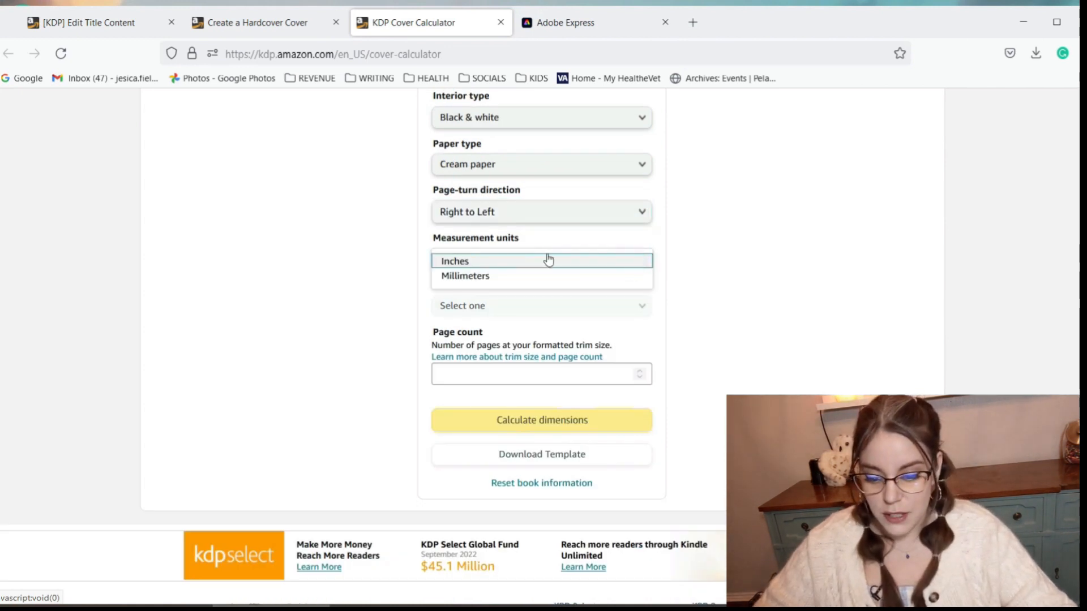
left_click(508, 262)
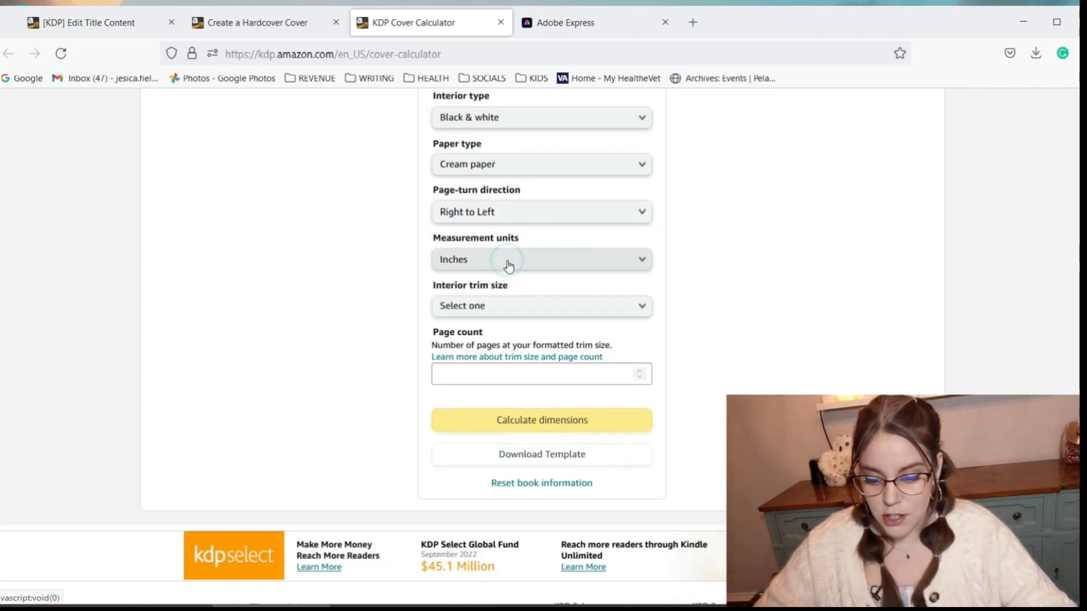
left_click(565, 313)
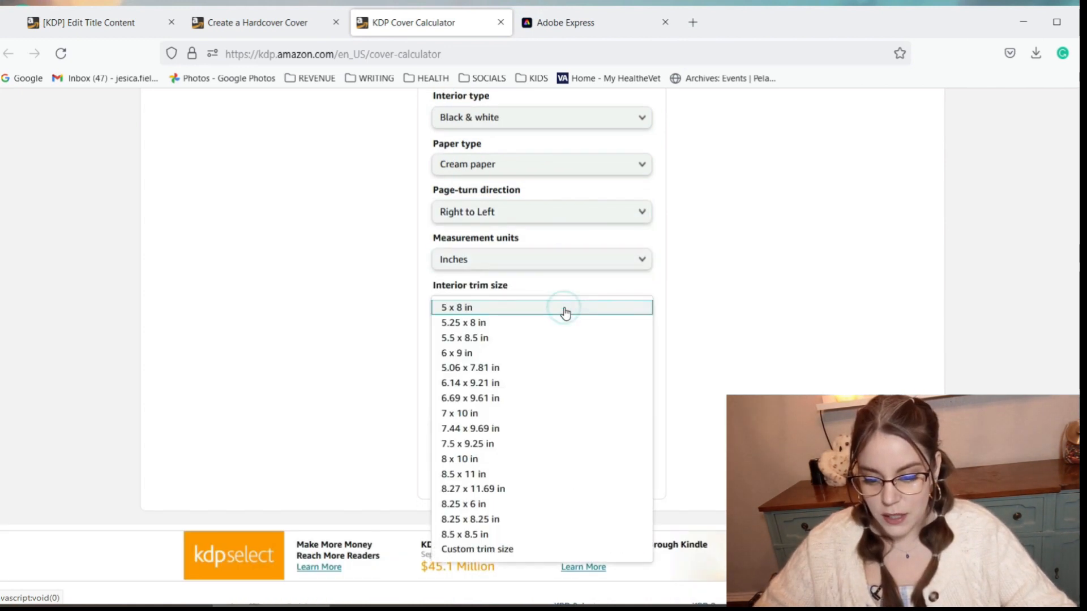
left_click(488, 354)
left_click(607, 375)
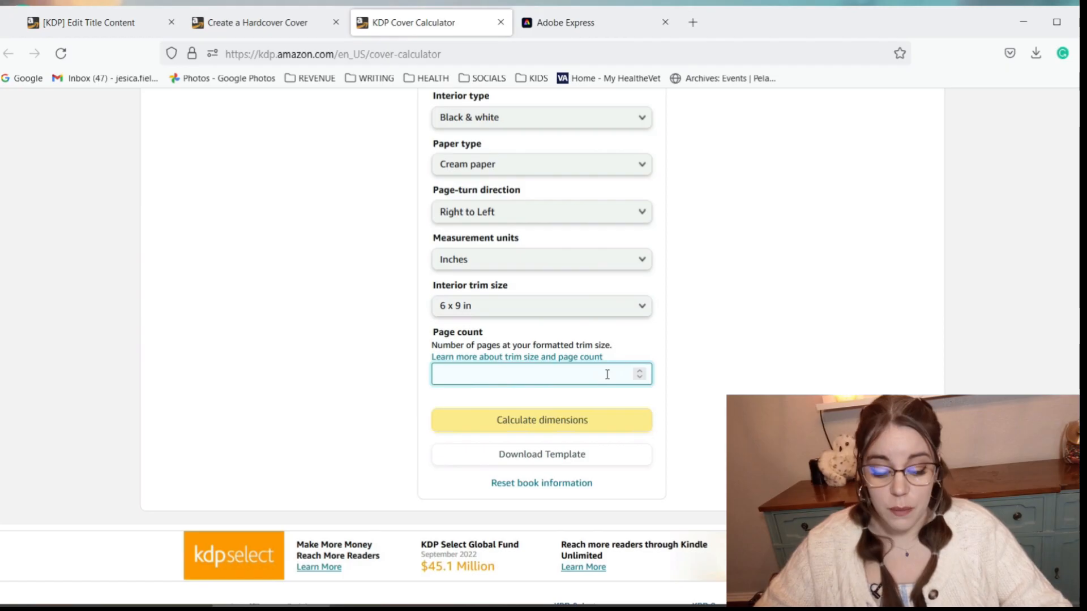
type("94")
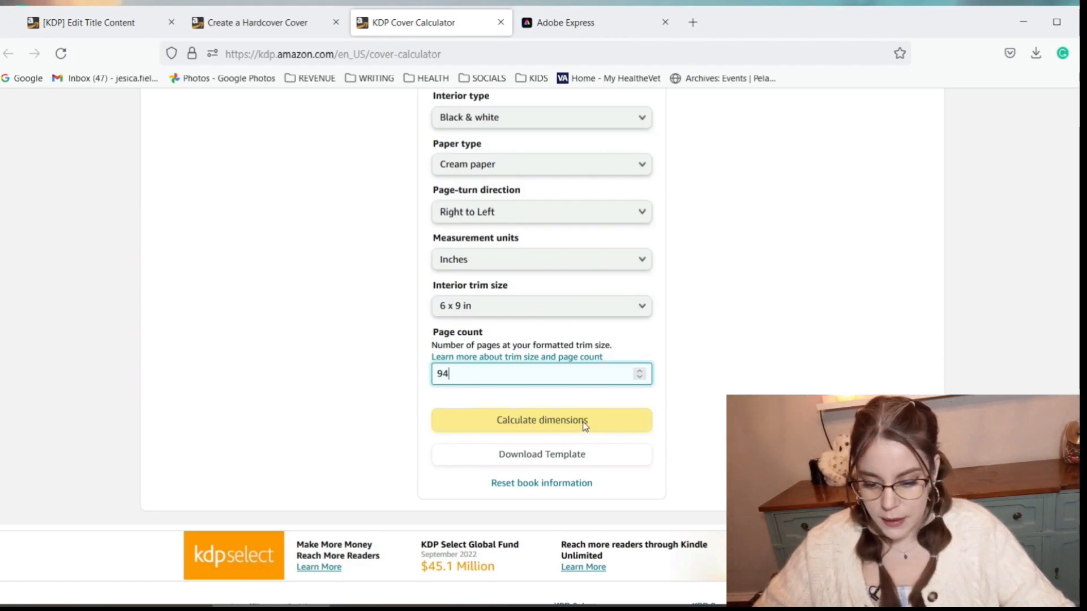
left_click(585, 426)
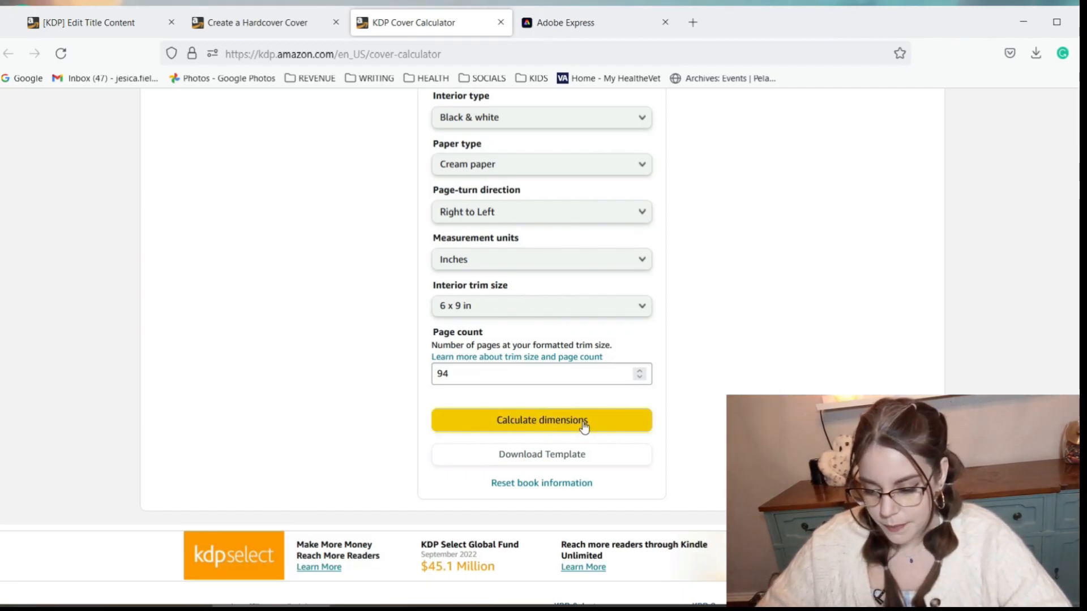
left_click(528, 425)
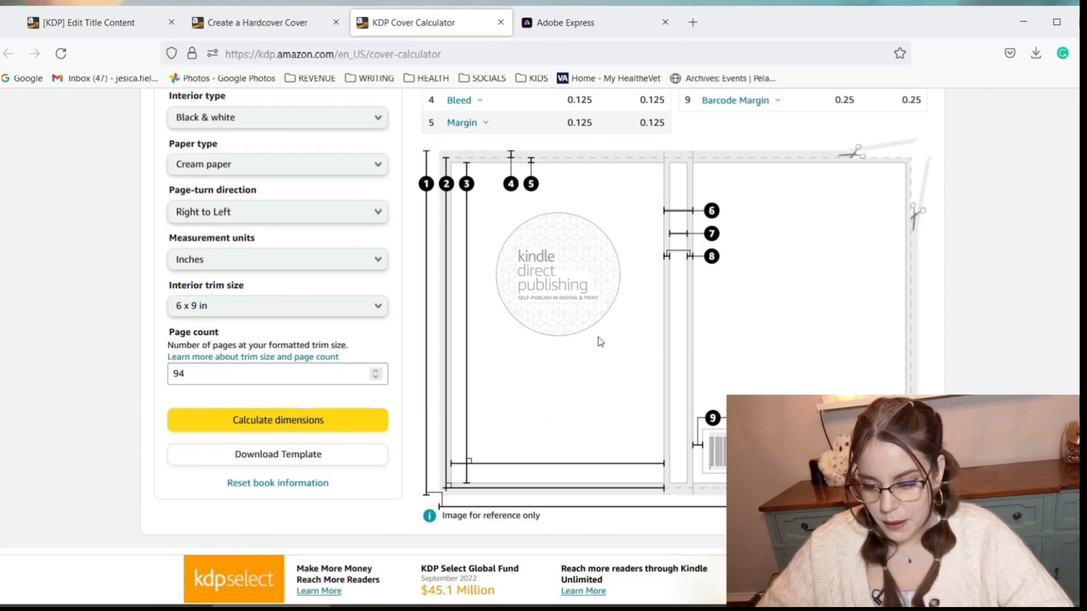
scroll(711, 397, "down", 1)
scroll(711, 397, "up", 4)
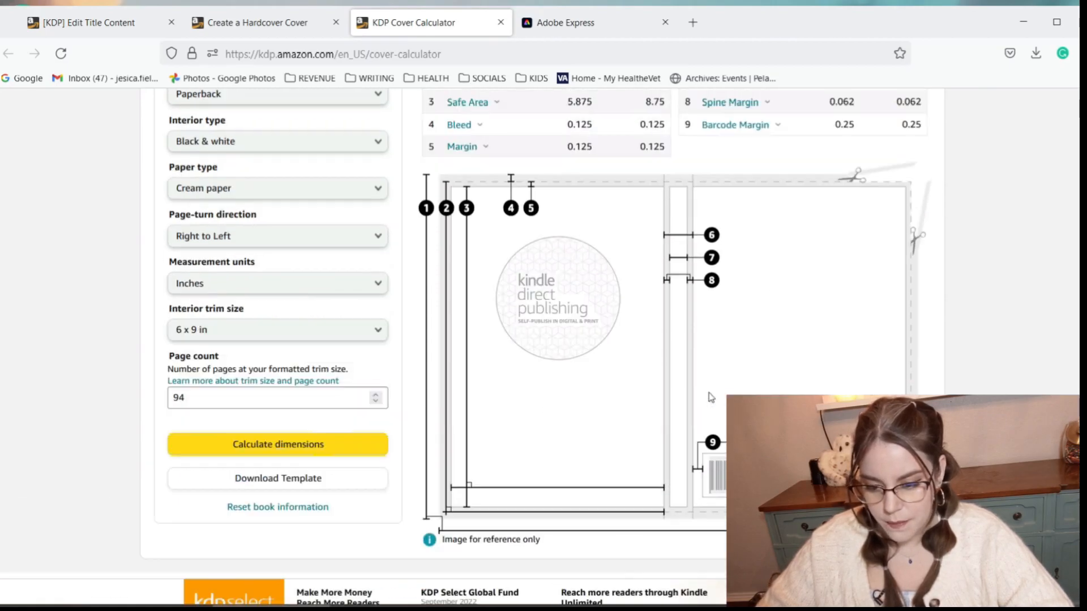
scroll(711, 398, "down", 1)
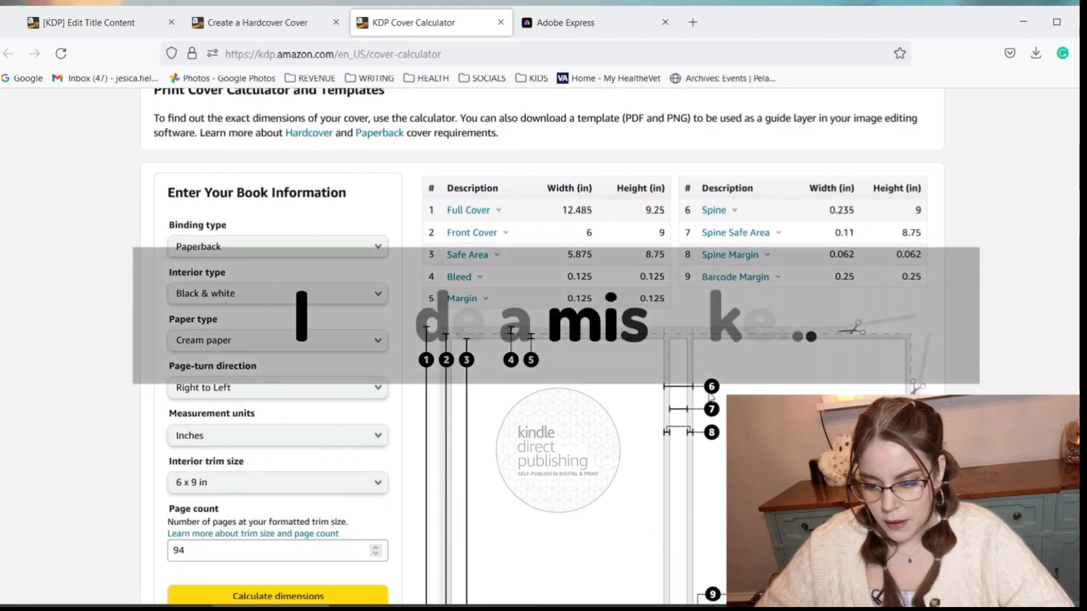
mouse_move(490, 221)
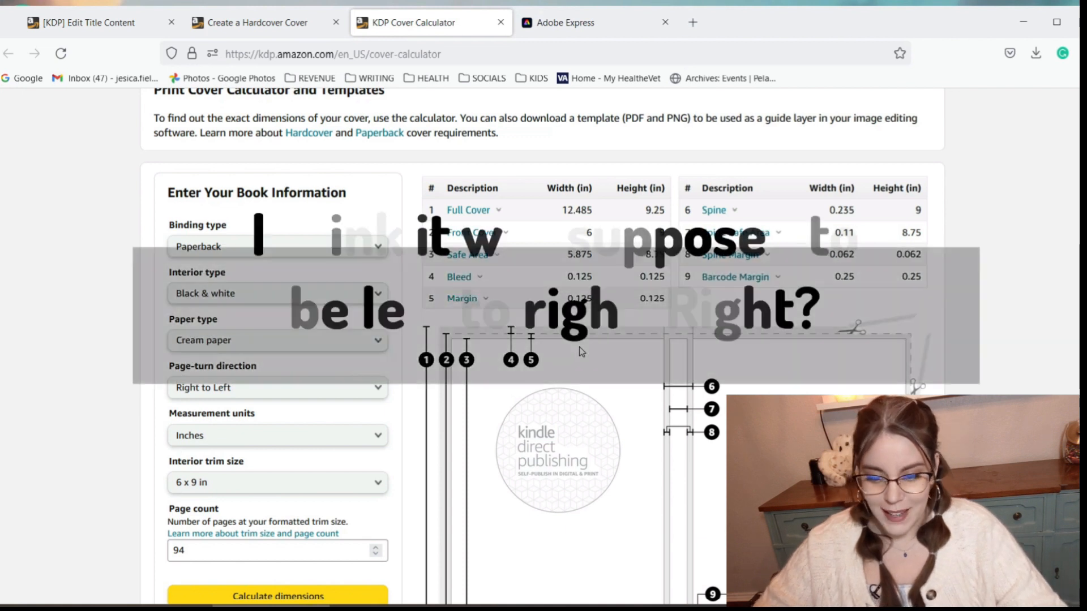
Step: Switch the Adobe Express size units to inches and set the height to 9.25
left_click(560, 25)
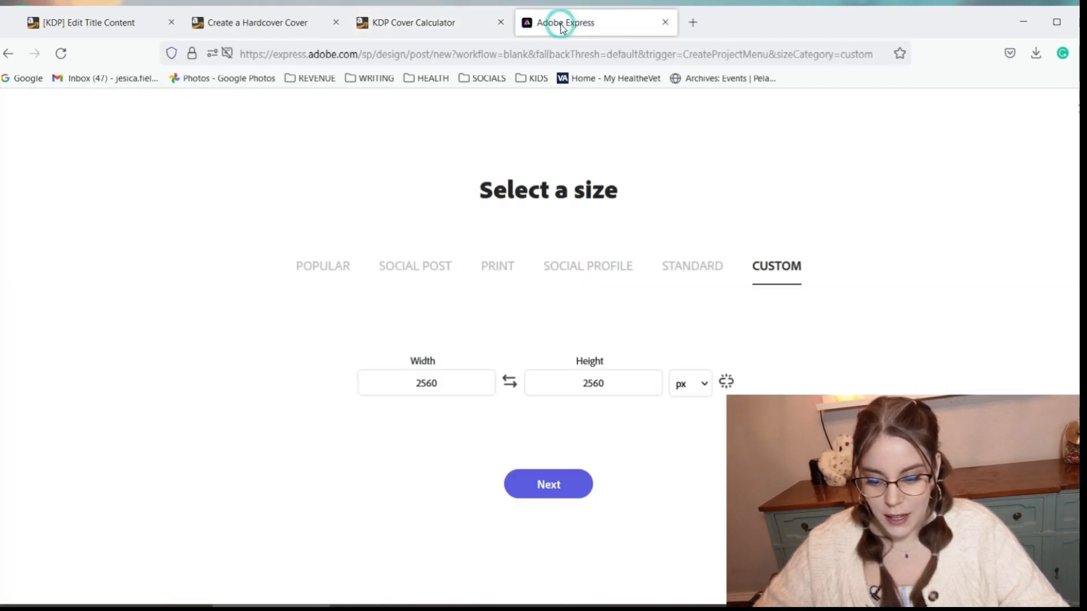
left_click(620, 389)
key("BackSpace")
key("BackSpace")
key("BackSpace")
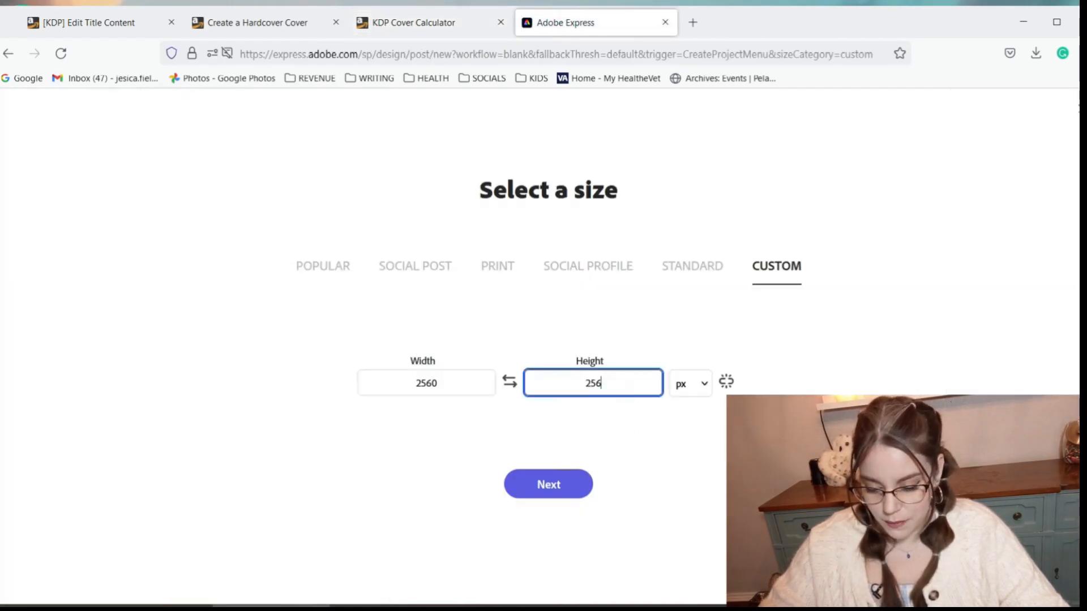
key("BackSpace")
type("9.25")
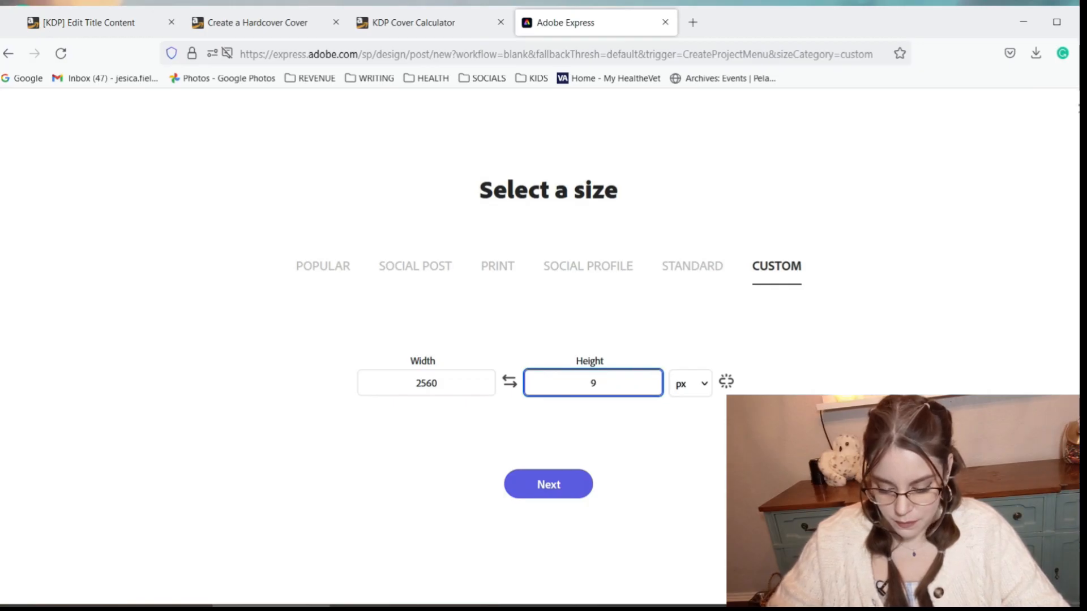
left_click(705, 388)
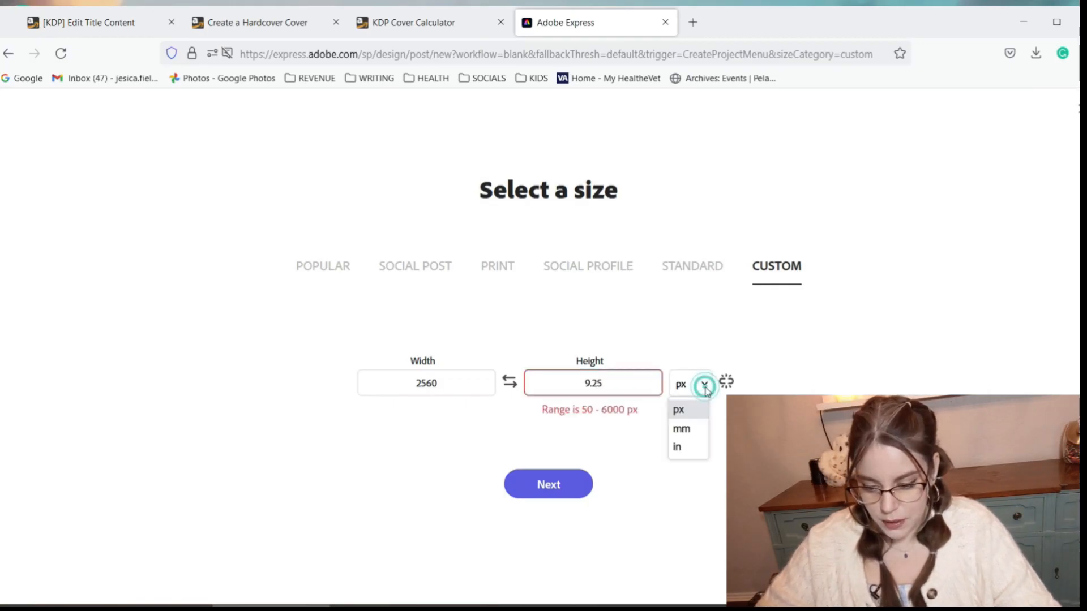
left_click(678, 449)
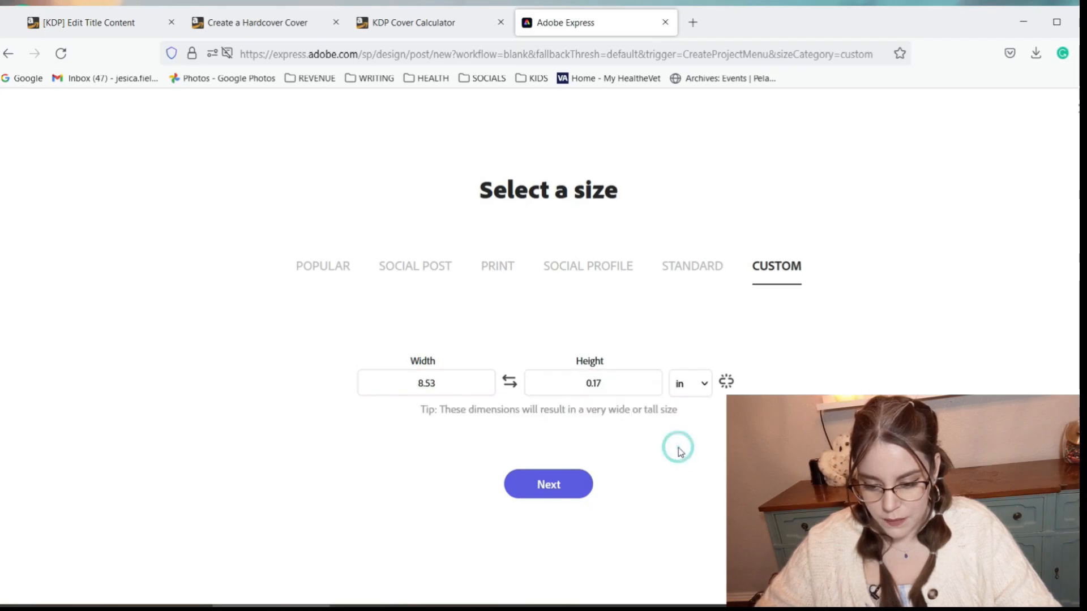
left_click(618, 384)
key("BackSpace")
key("BackSpace")
key("BackSpace")
key("BackSpace")
type("9")
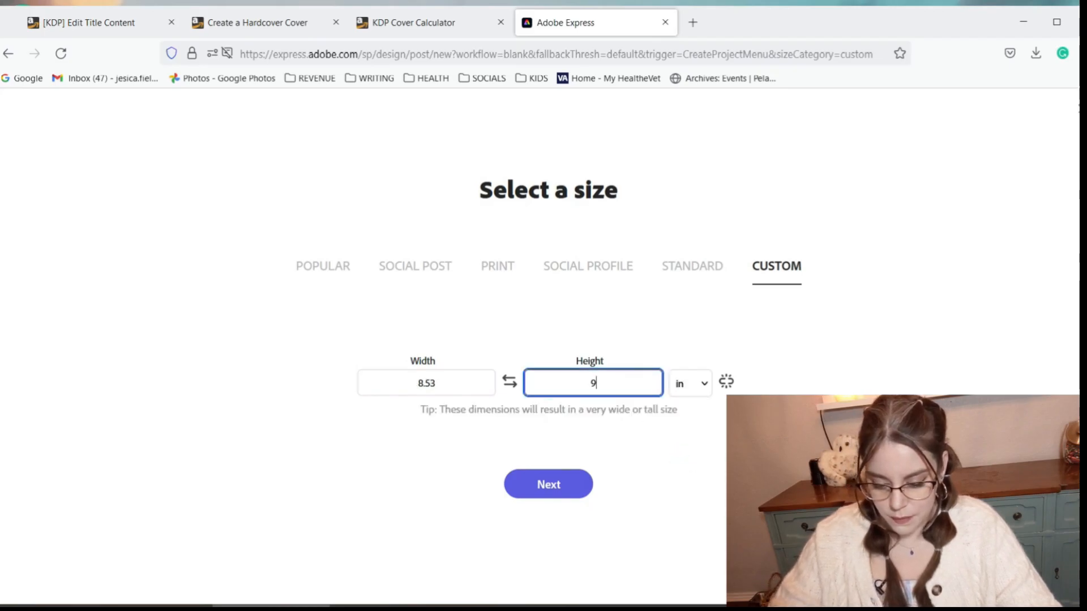
type(".25")
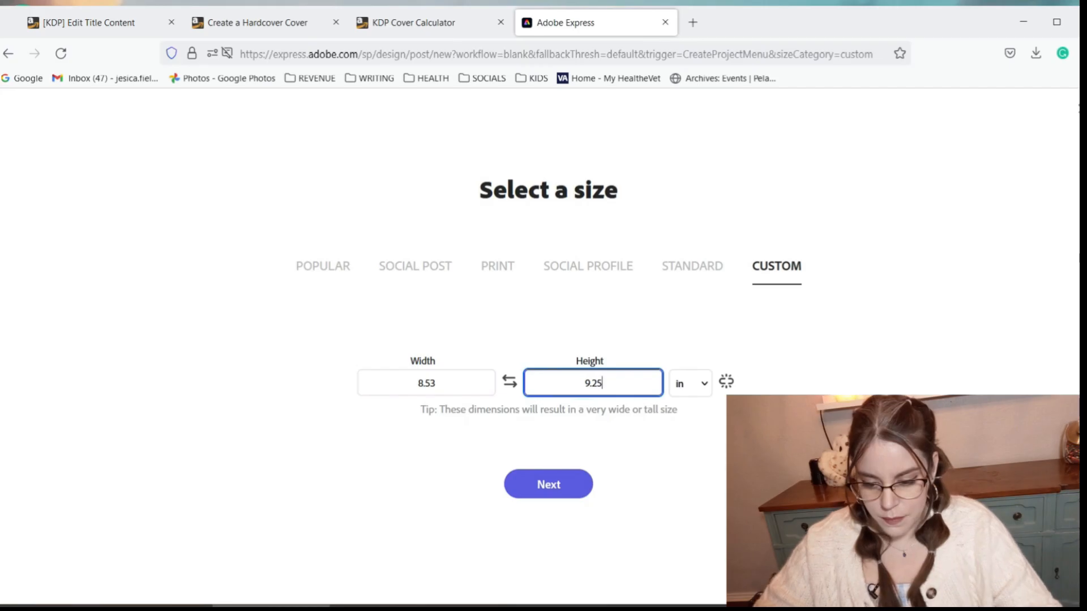
Step: Recheck the KDP calculator, set the width to 12.485 in, and create the design
left_click(431, 22)
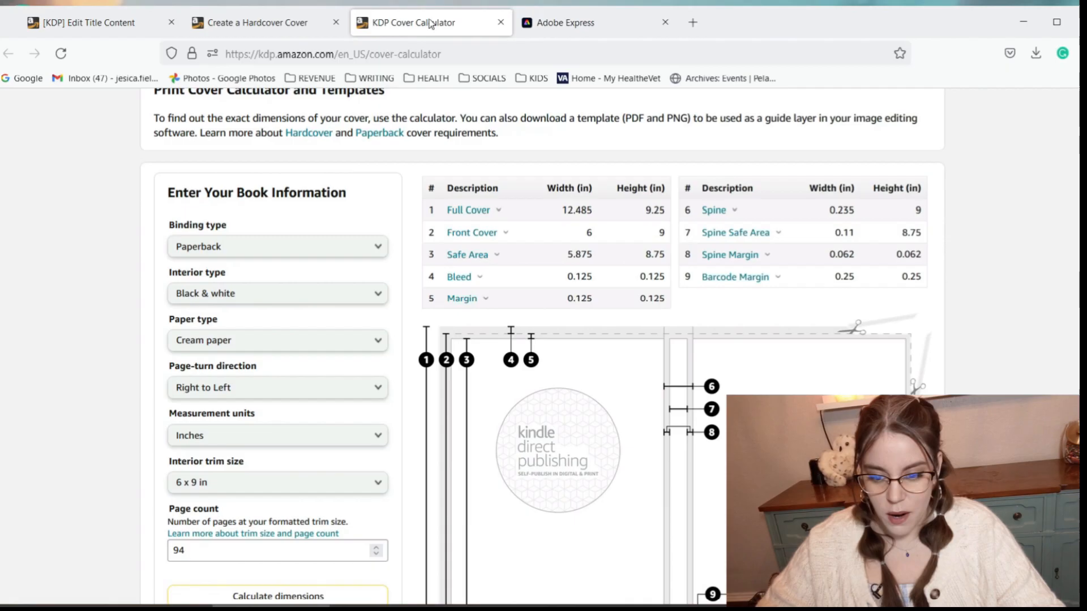
left_click(569, 21)
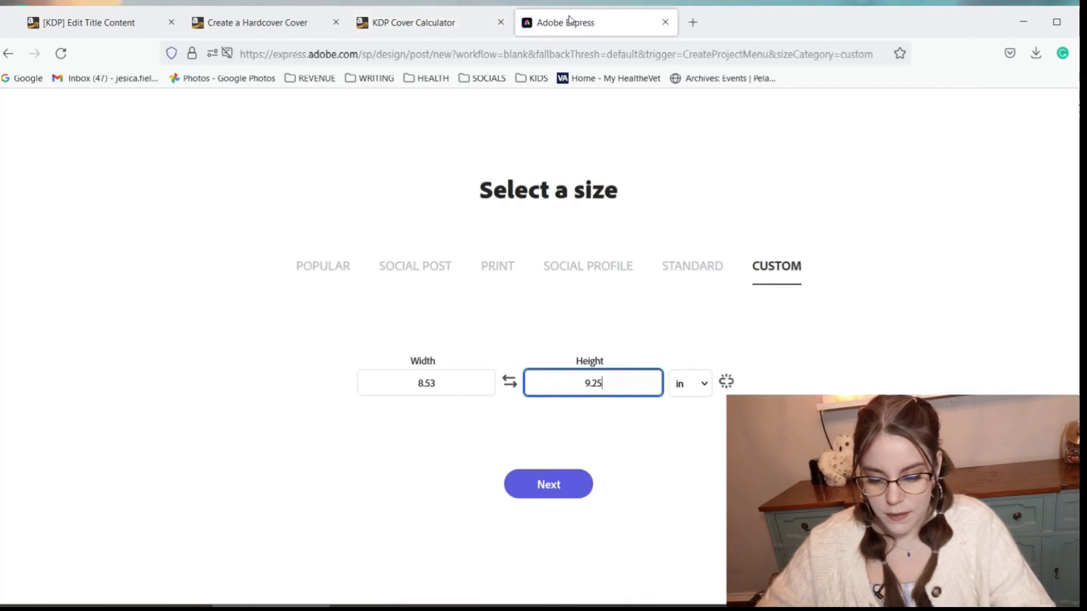
left_click(450, 383)
key("BackSpace")
key("BackSpace")
type("12")
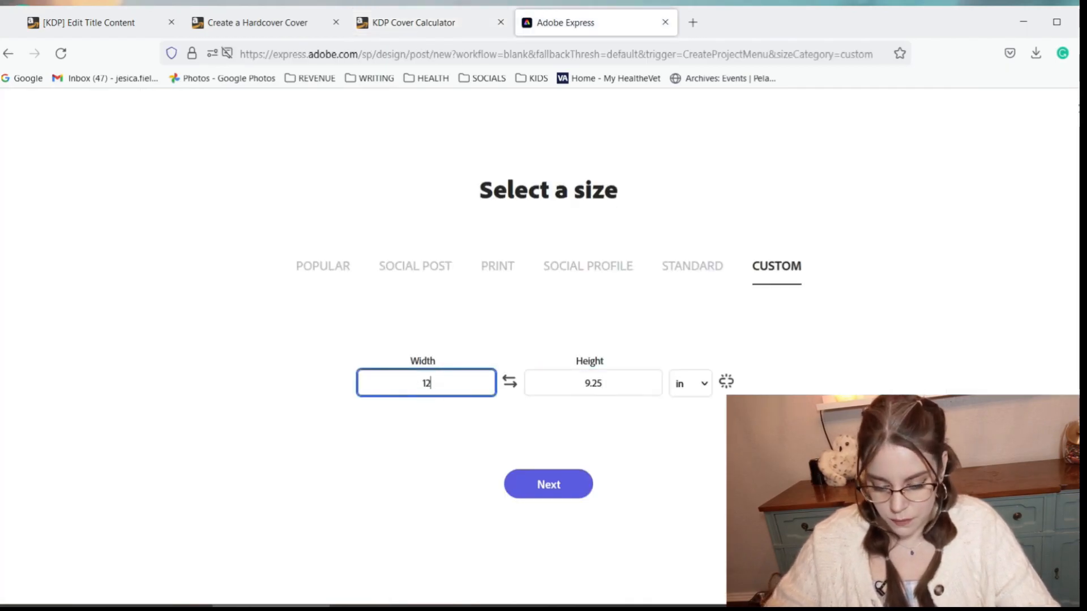
type(".485")
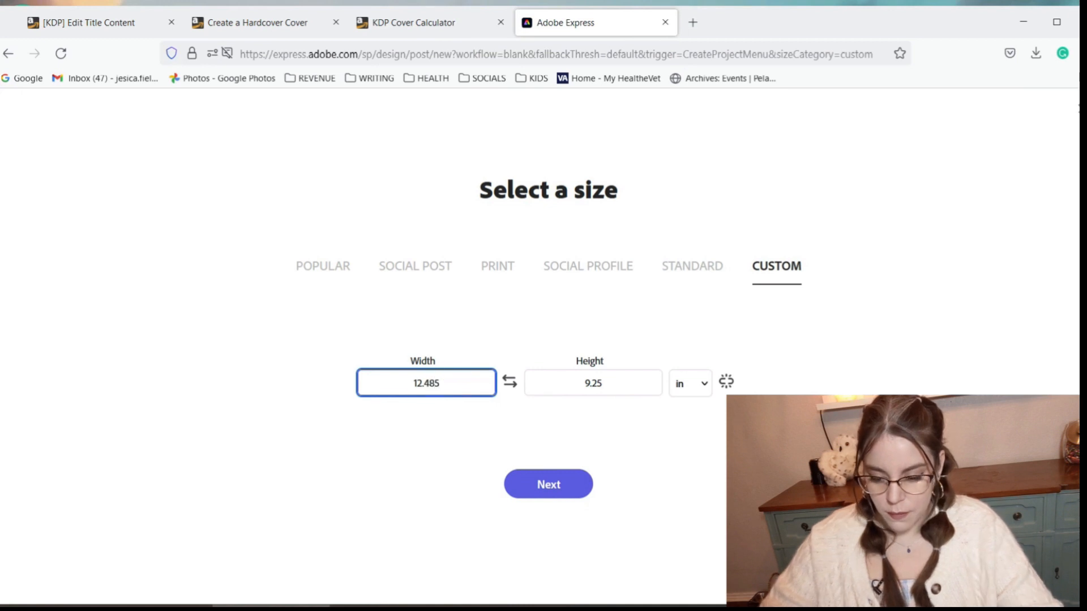
left_click(568, 494)
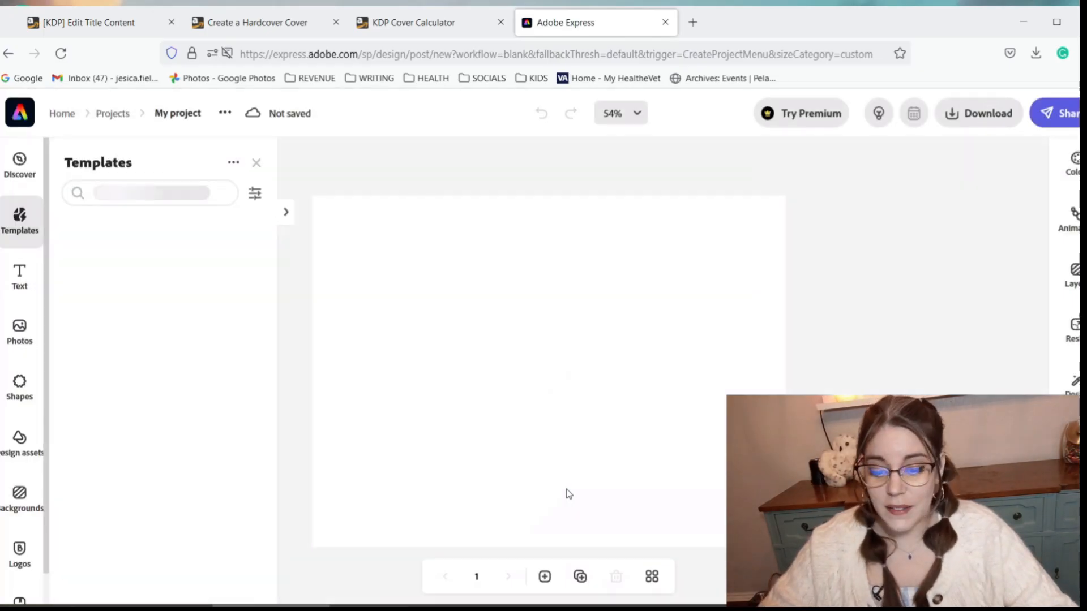
Step: Close the Templates panel, glance at the KDP cover calculator, and open a new browser tab
left_click(258, 165)
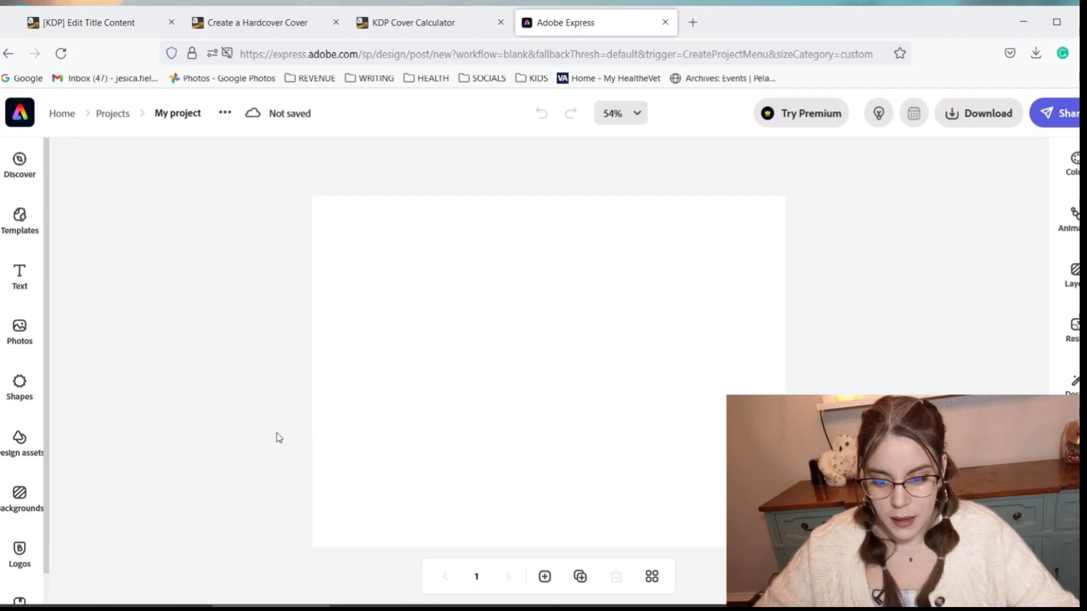
left_click(419, 22)
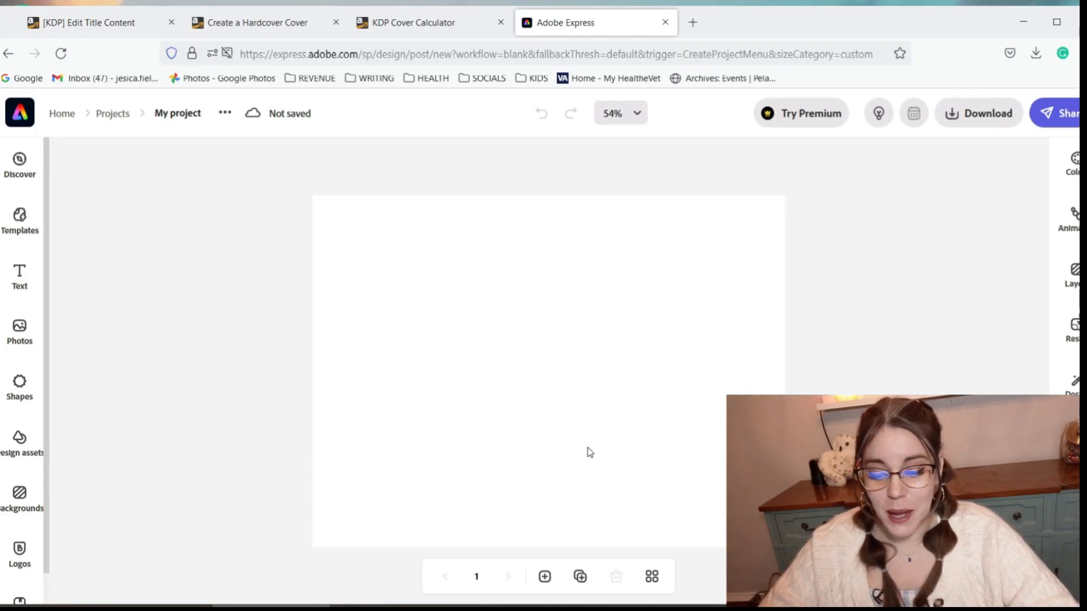
left_click(696, 23)
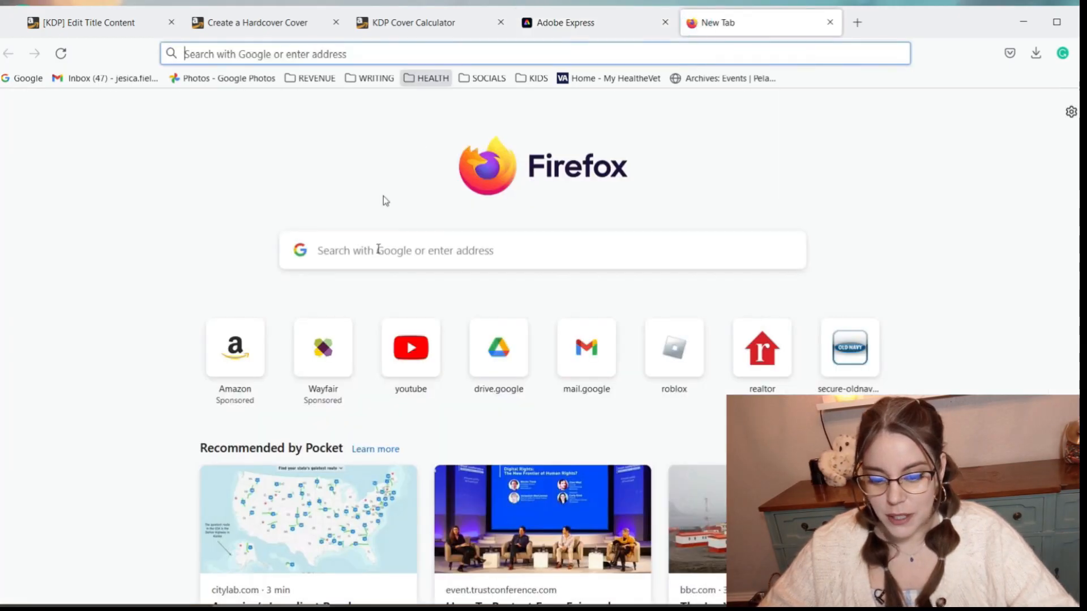
Step: Go to Amazon and search for 'bestselling poetry books'
left_click(249, 357)
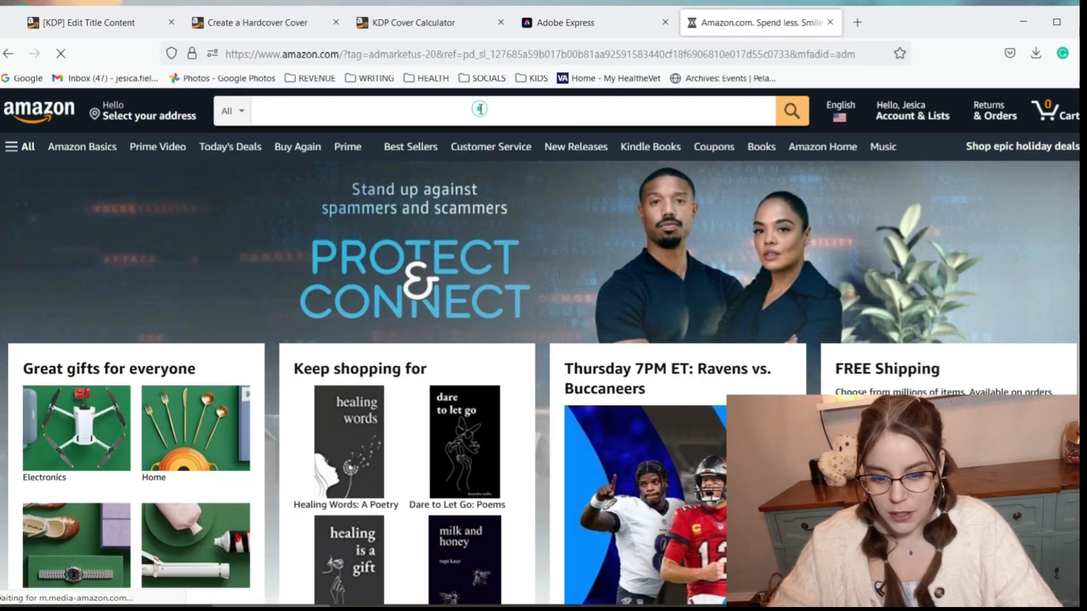
left_click(481, 109)
type("bestse")
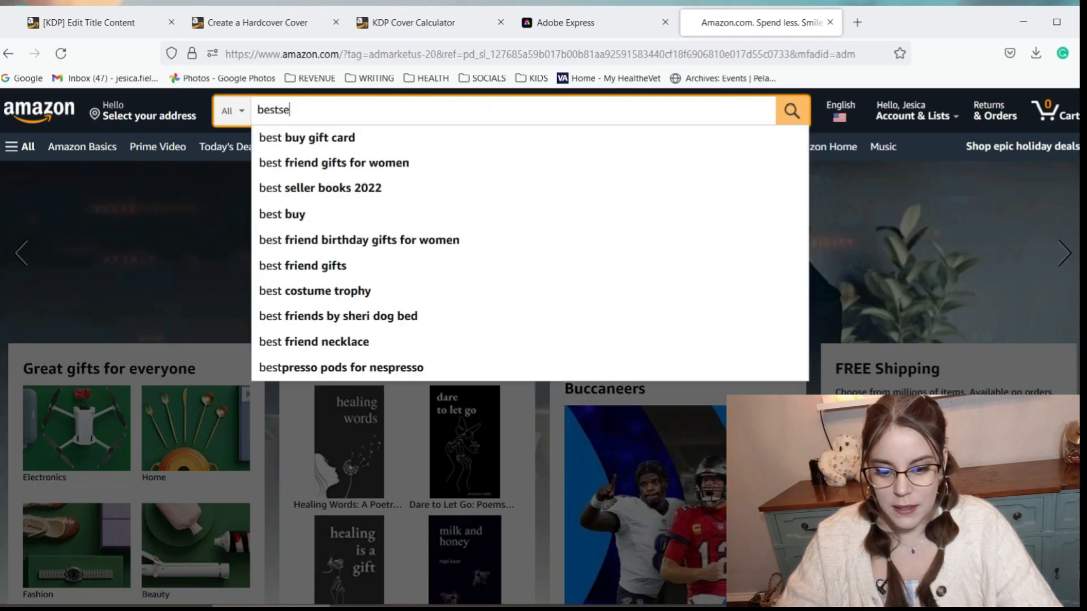
type("lling poe")
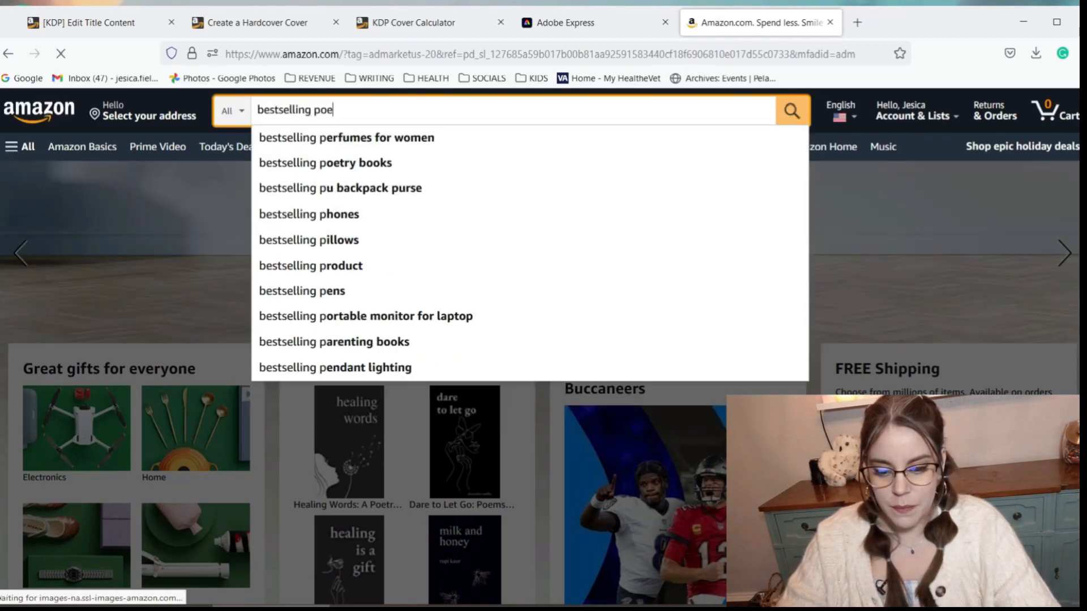
type("try books")
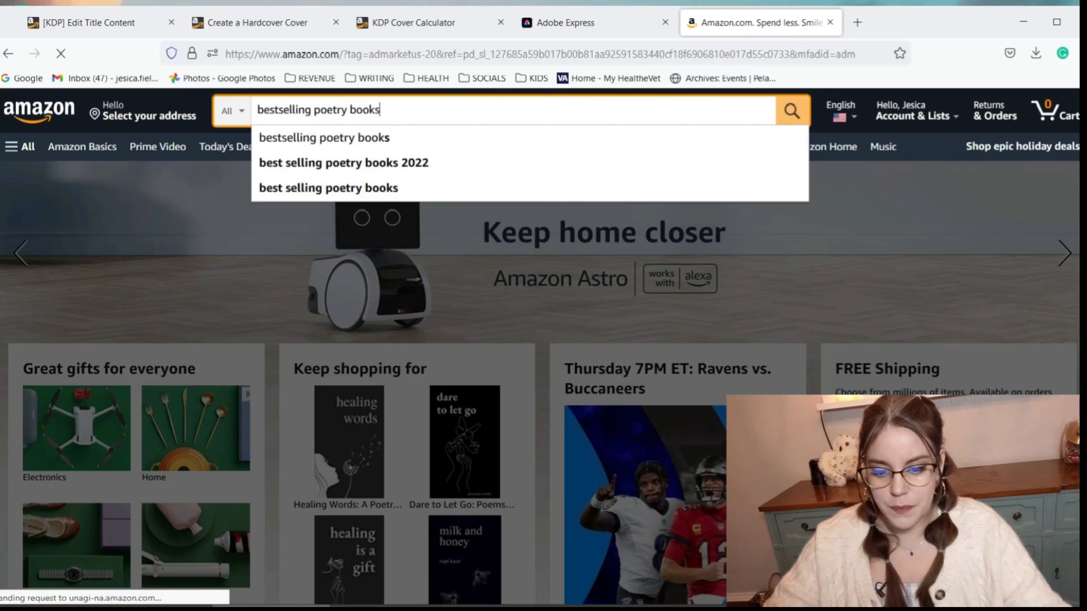
key("Return")
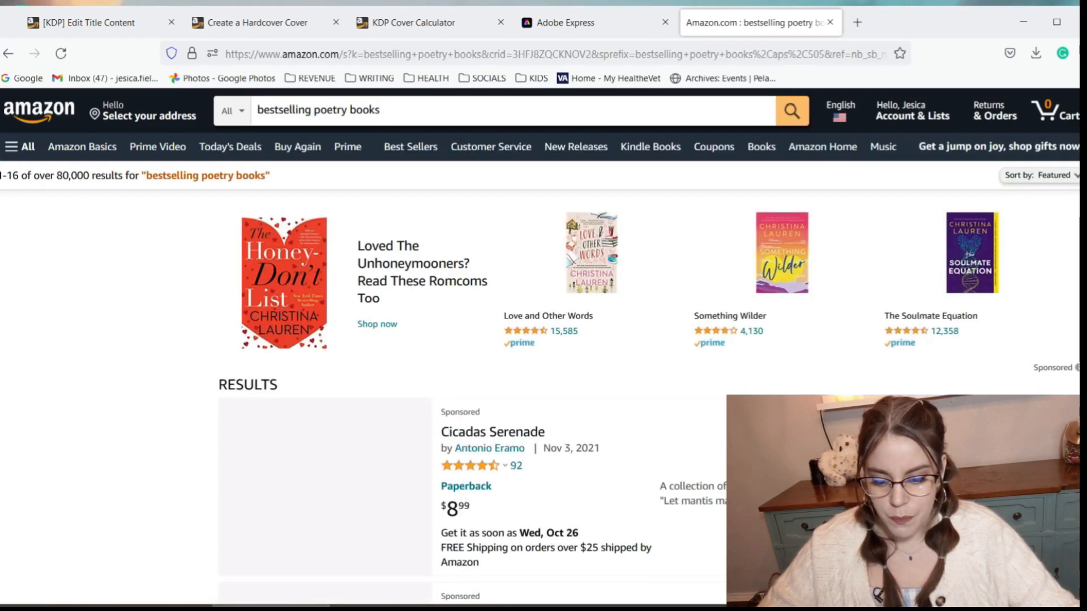
scroll(567, 391, "down", 2)
scroll(568, 391, "down", 3)
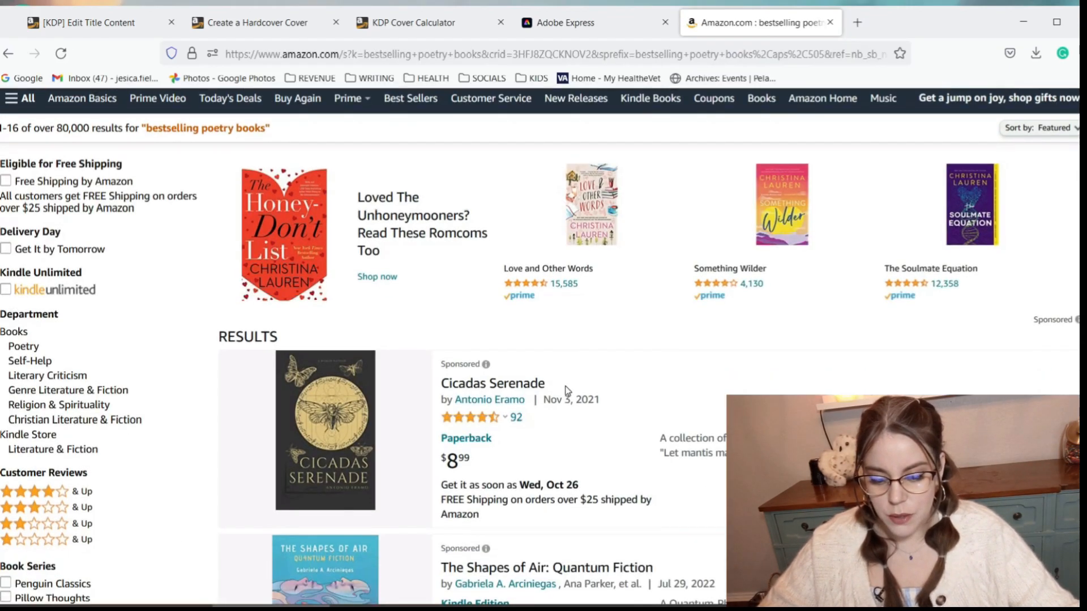
scroll(568, 391, "down", 4)
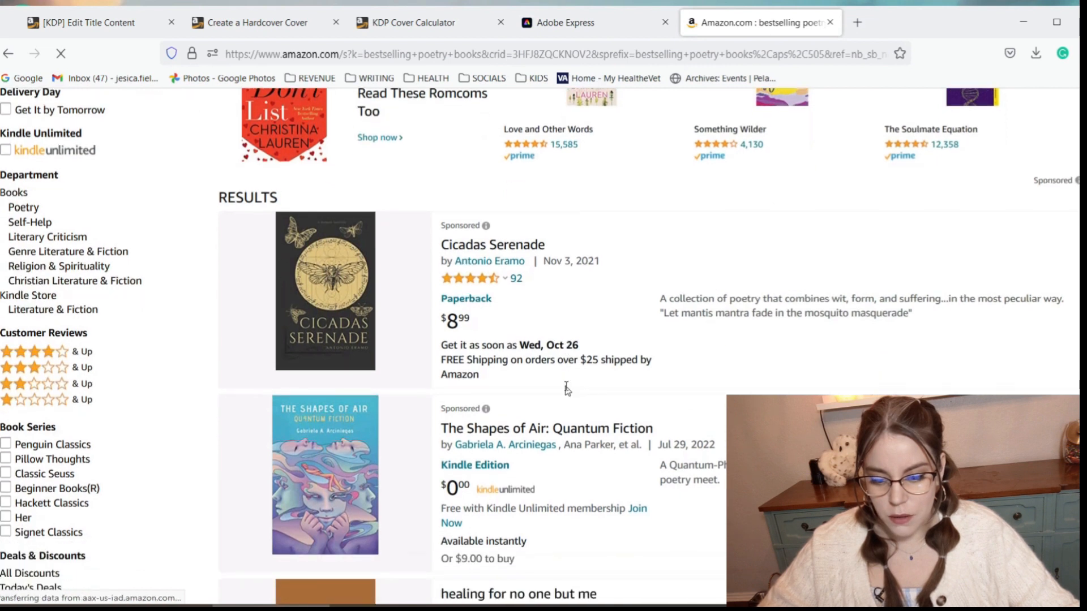
scroll(566, 386, "down", 3)
scroll(566, 388, "up", 4)
scroll(567, 392, "up", 3)
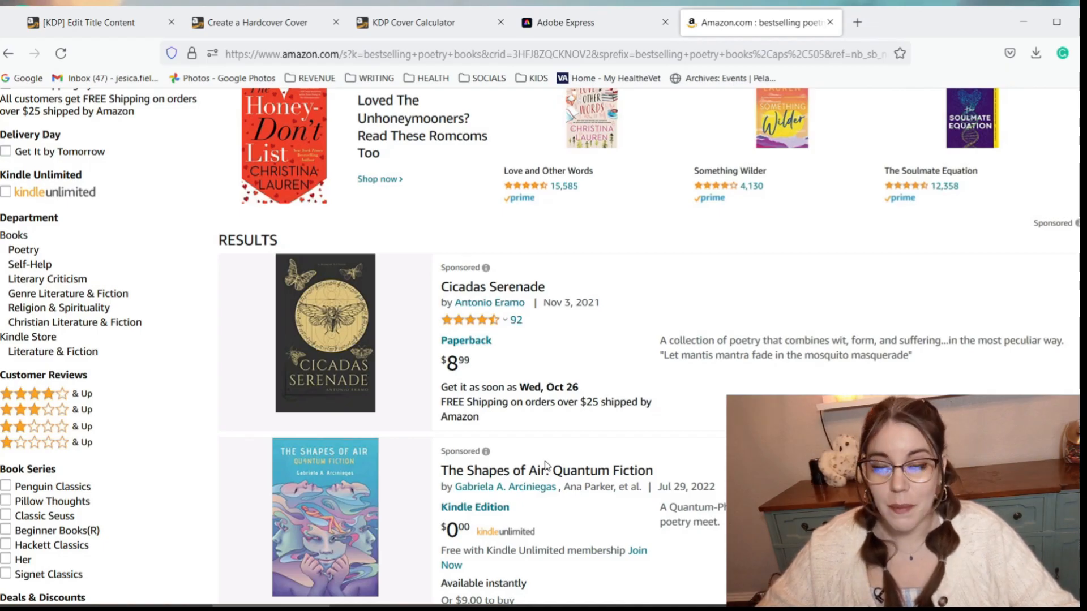
scroll(544, 466, "down", 2)
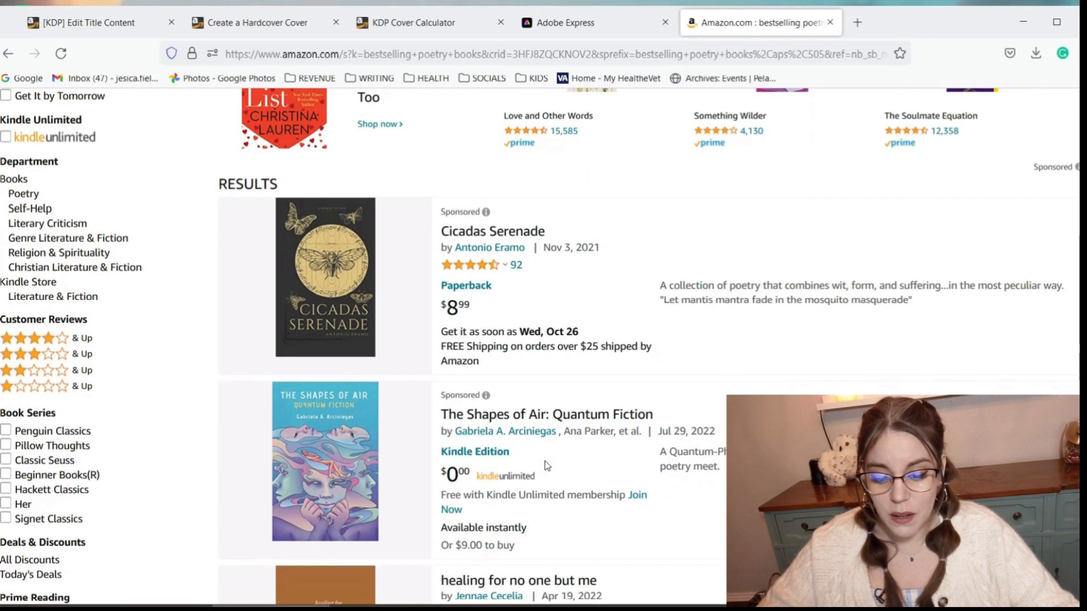
scroll(544, 465, "down", 1)
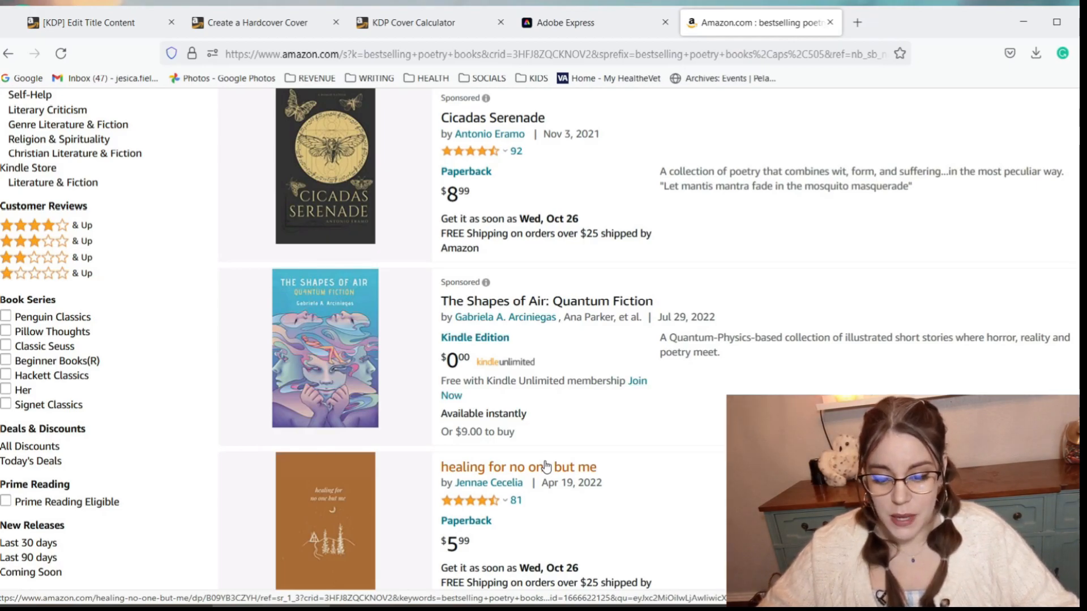
scroll(546, 467, "down", 2)
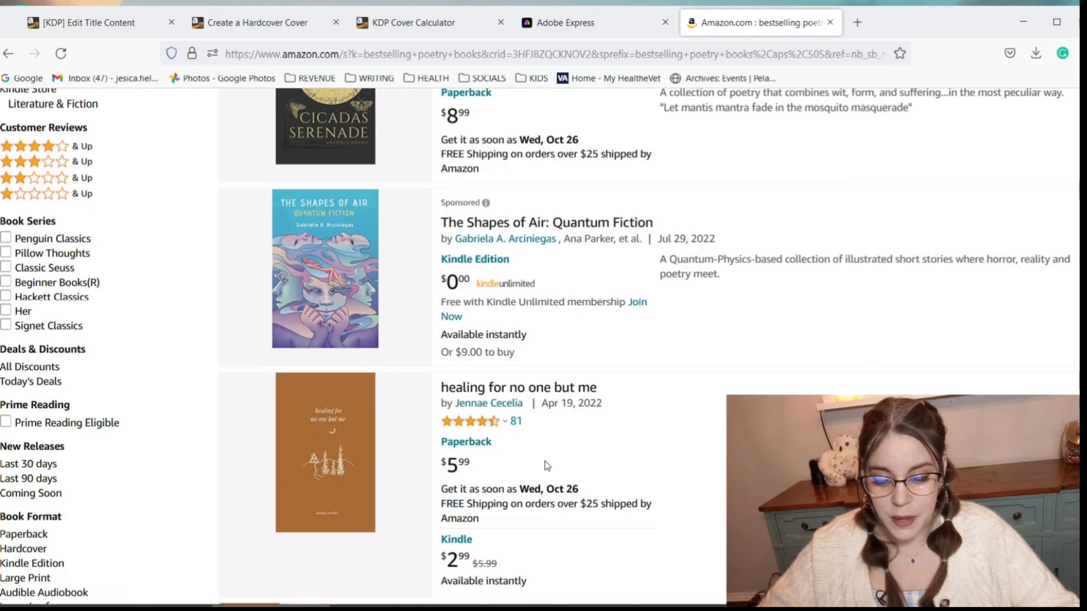
scroll(547, 465, "down", 6)
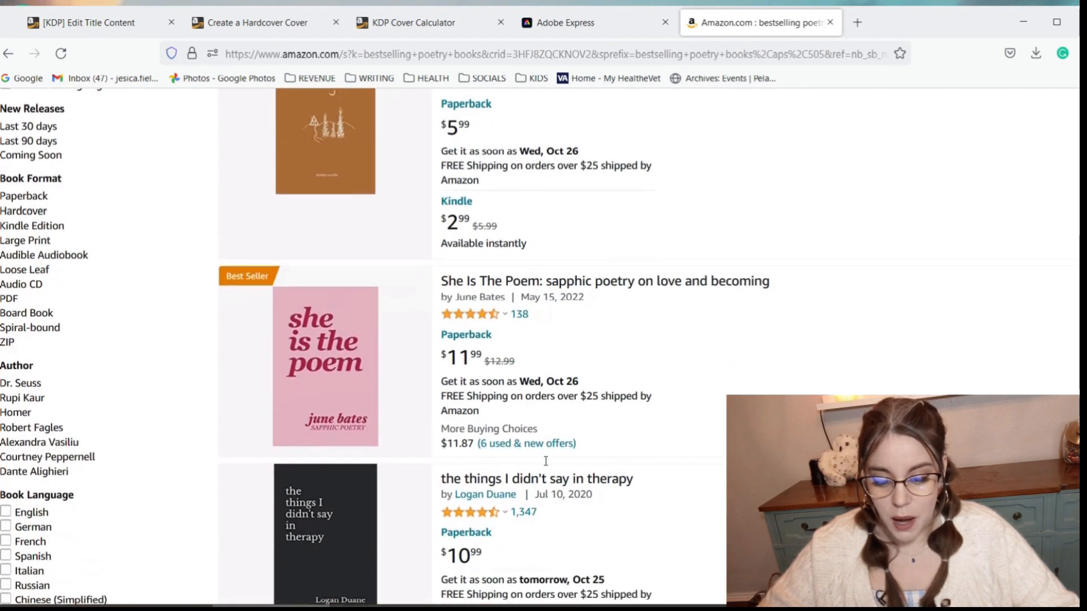
scroll(545, 461, "down", 4)
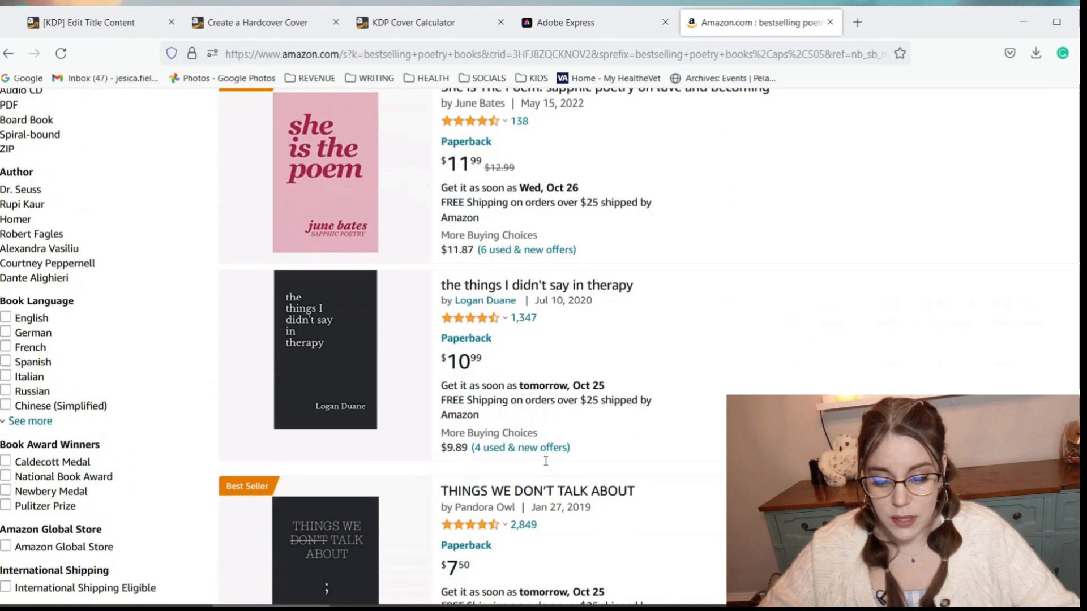
scroll(546, 461, "down", 3)
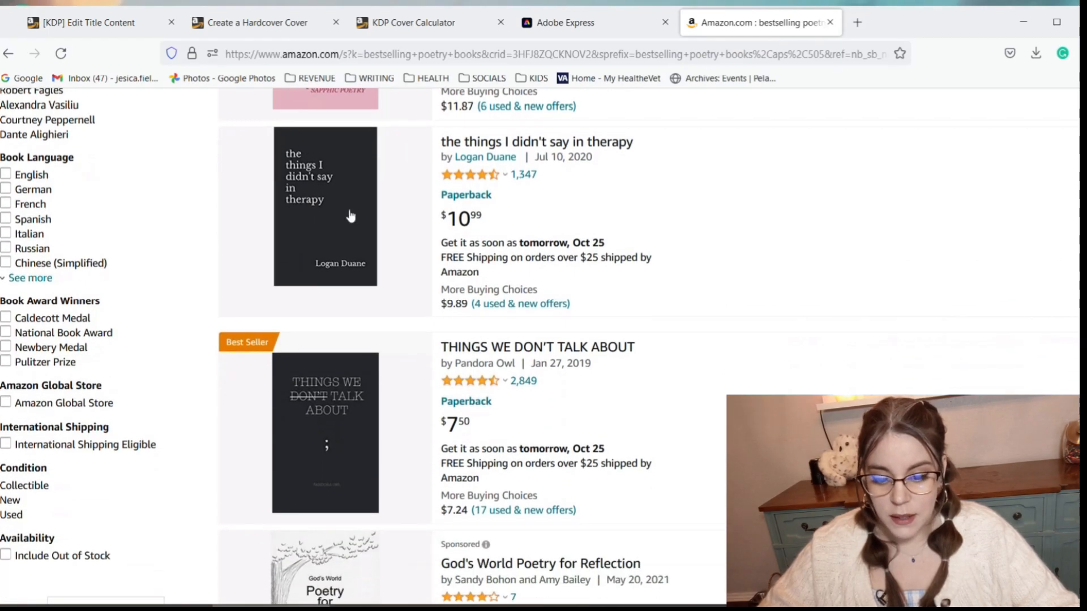
scroll(475, 455, "down", 5)
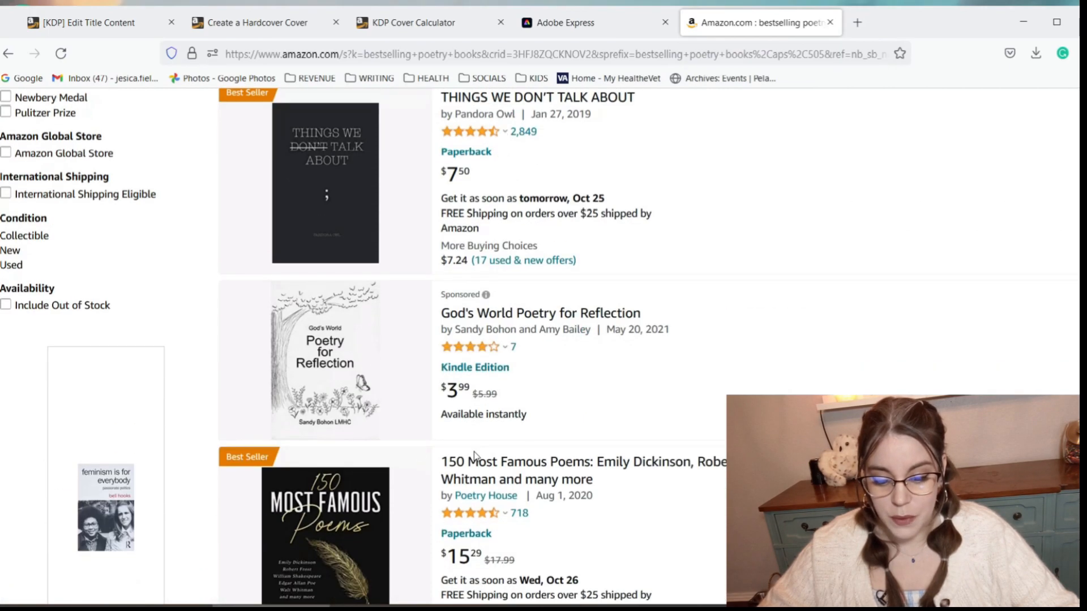
scroll(484, 403, "down", 4)
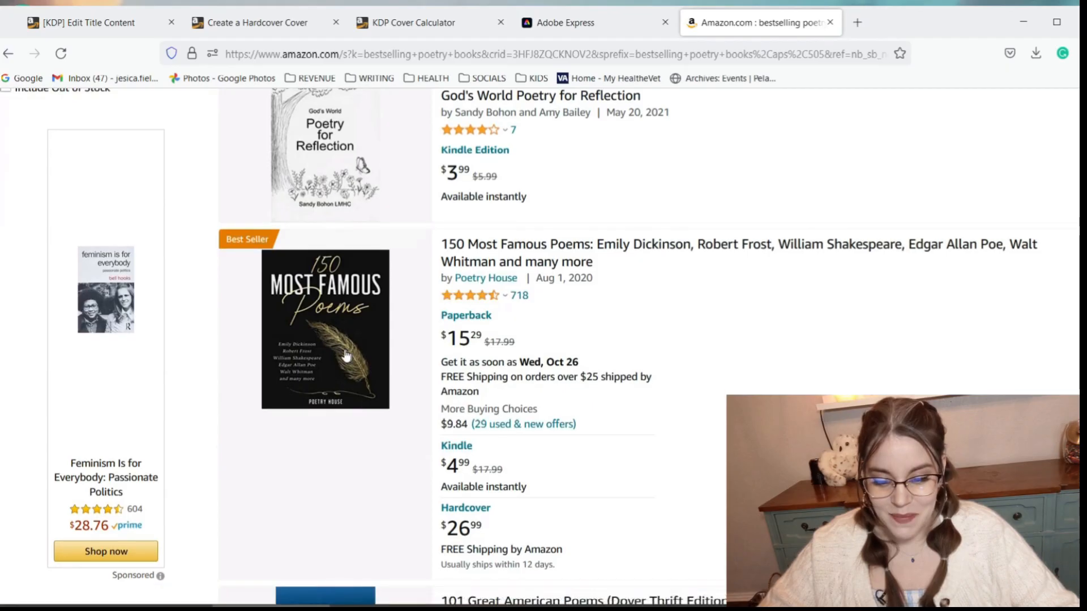
scroll(463, 381, "down", 7)
scroll(463, 382, "down", 15)
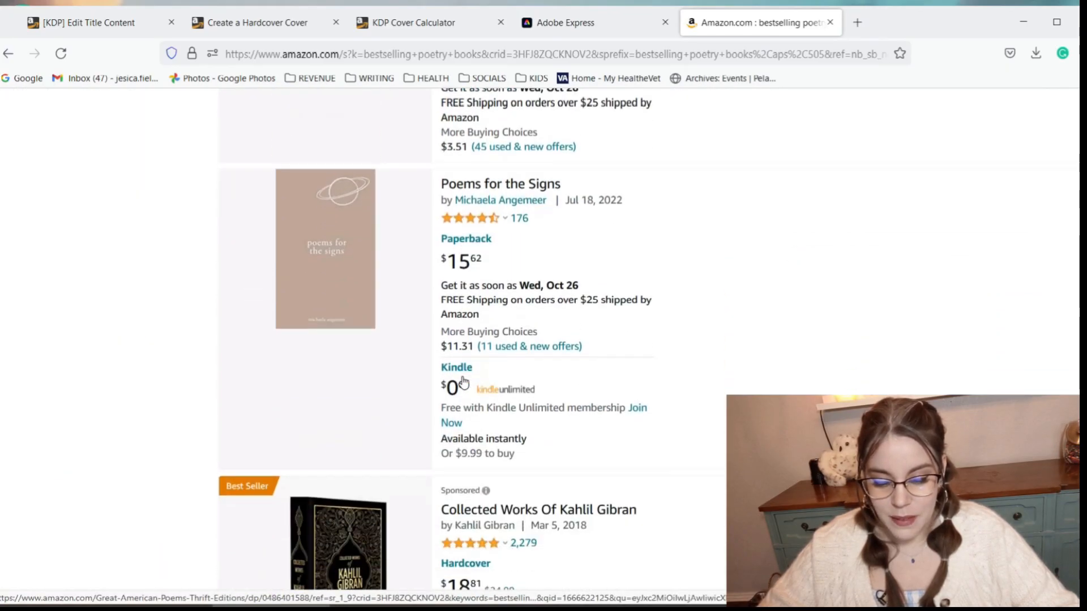
scroll(536, 432, "down", 5)
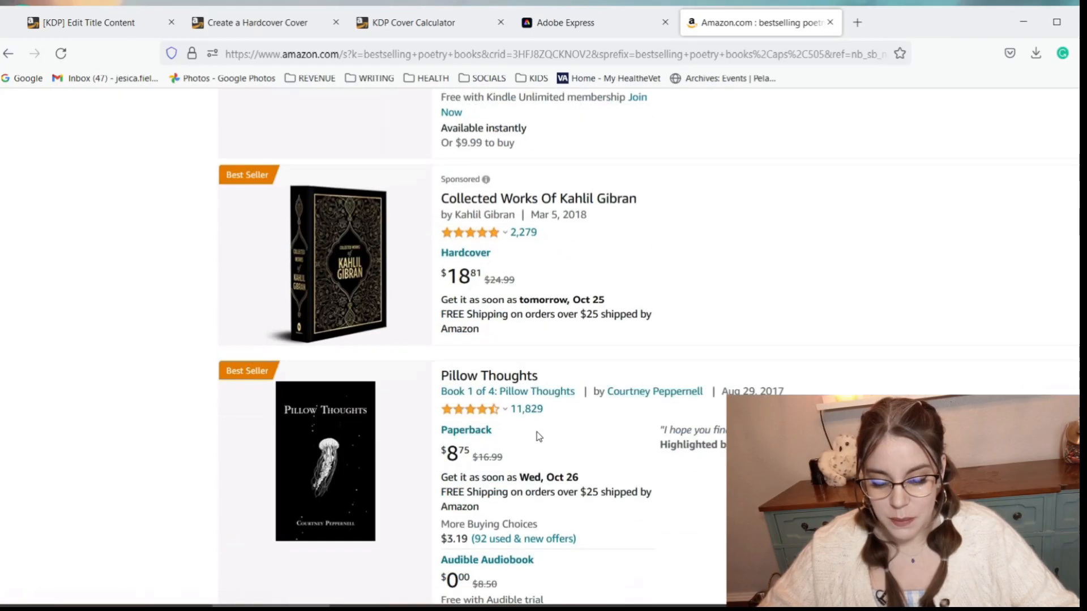
scroll(537, 433, "down", 3)
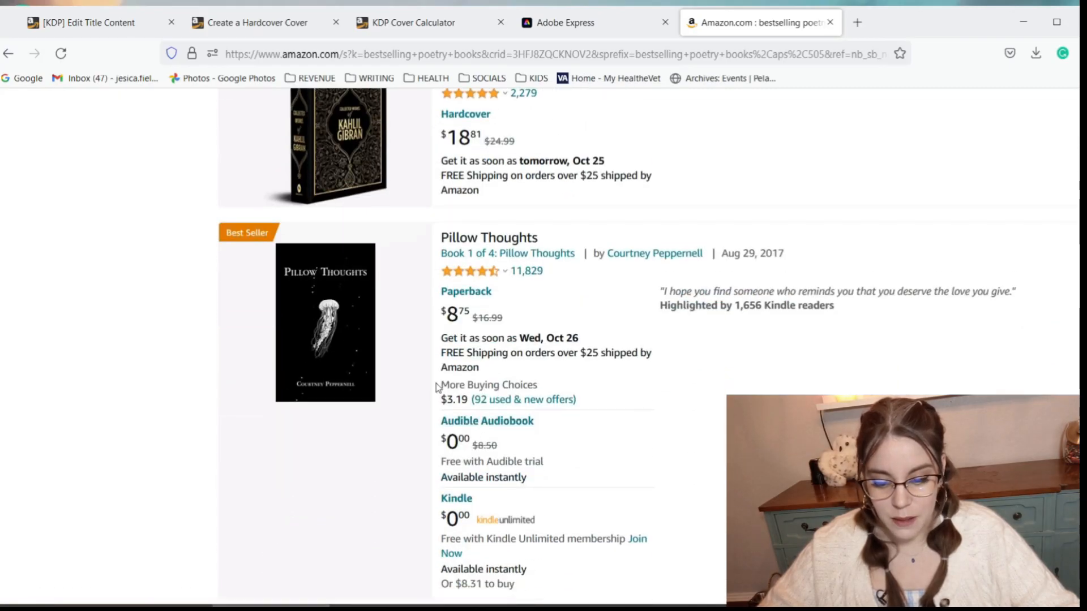
scroll(436, 387, "down", 6)
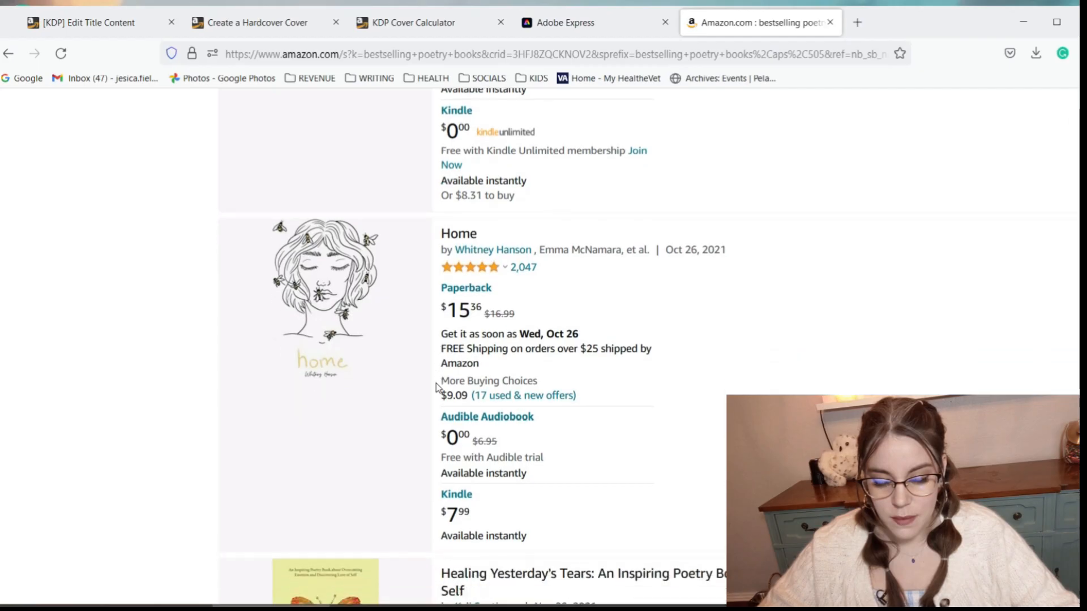
scroll(436, 387, "down", 5)
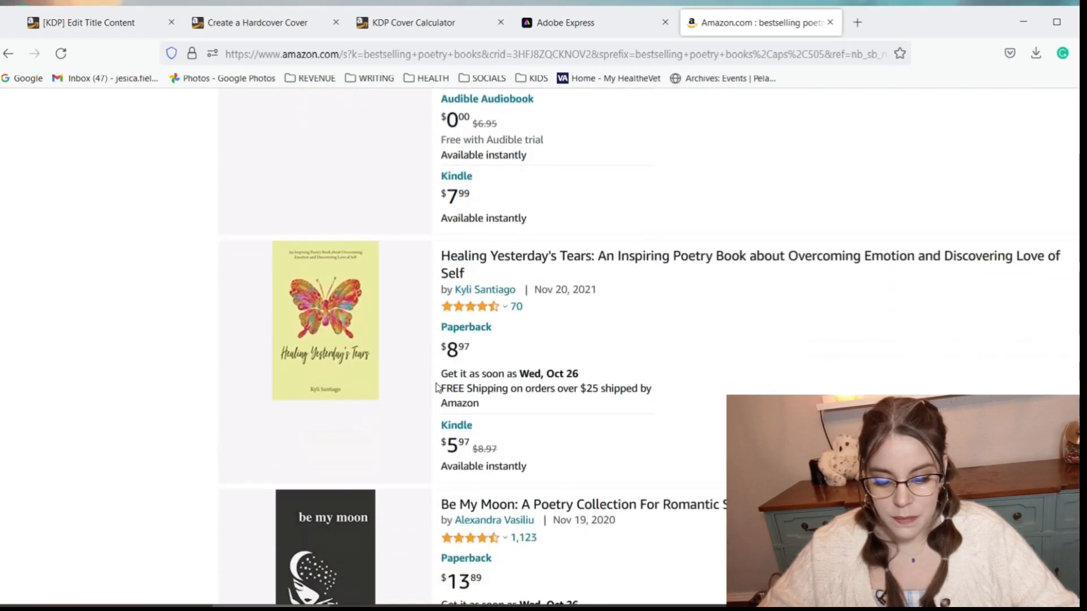
scroll(436, 387, "down", 13)
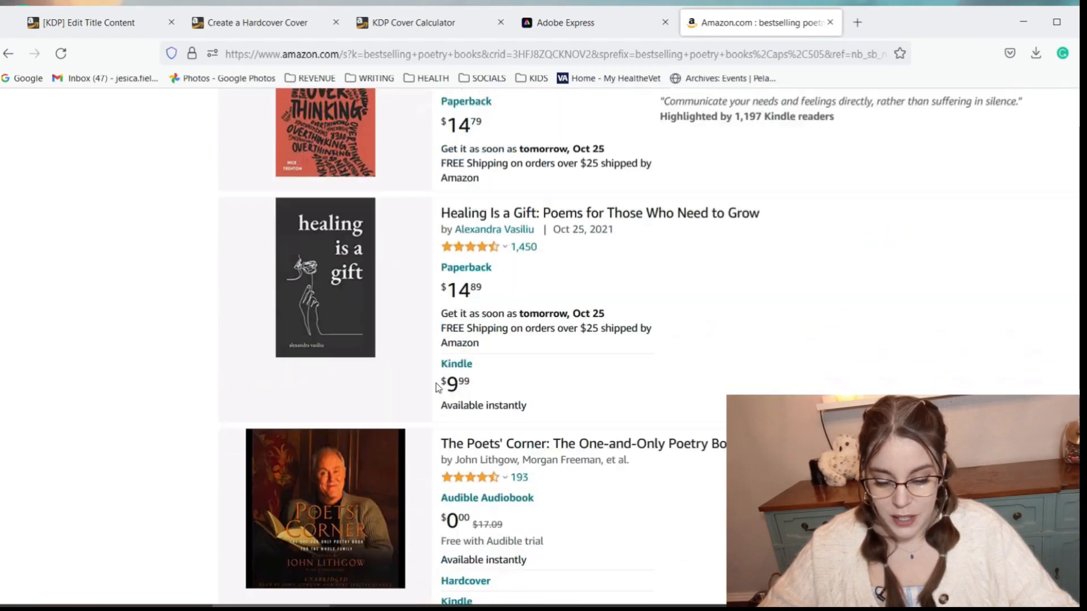
scroll(435, 387, "down", 2)
scroll(437, 387, "down", 20)
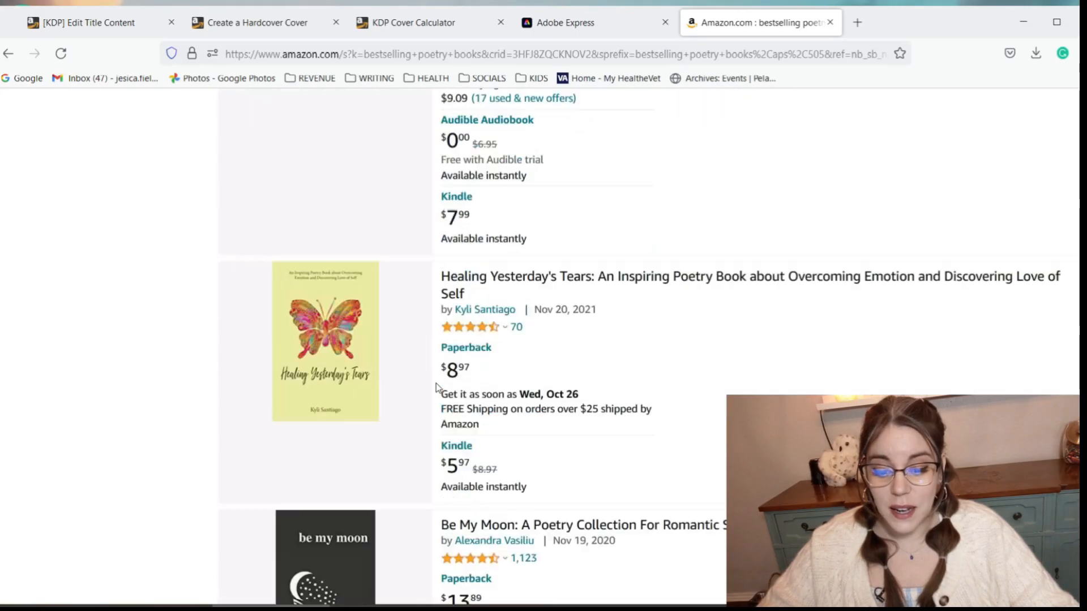
scroll(437, 386, "up", 20)
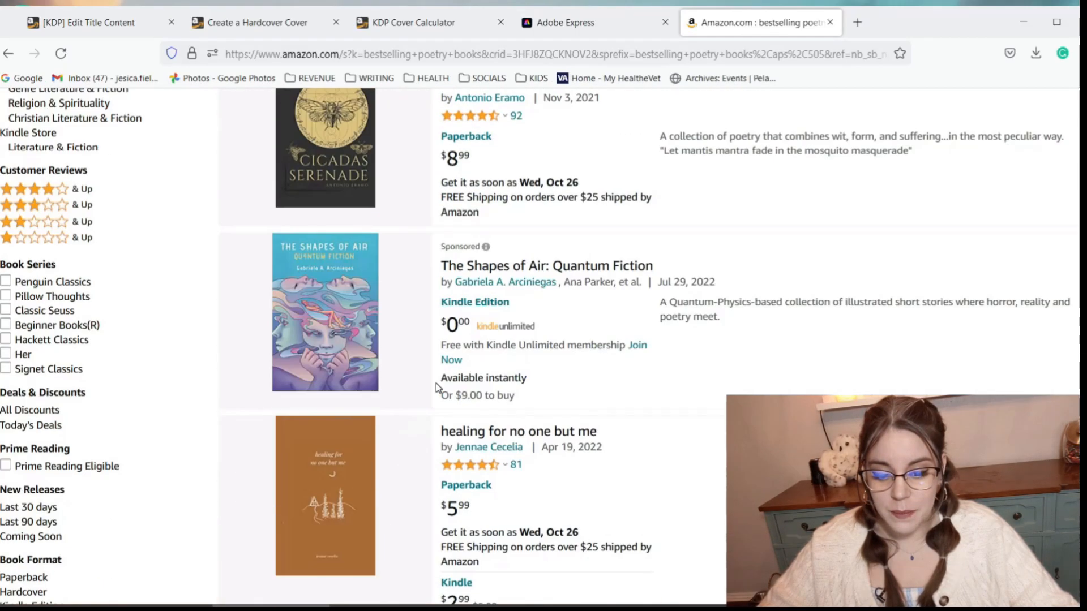
scroll(436, 386, "down", 4)
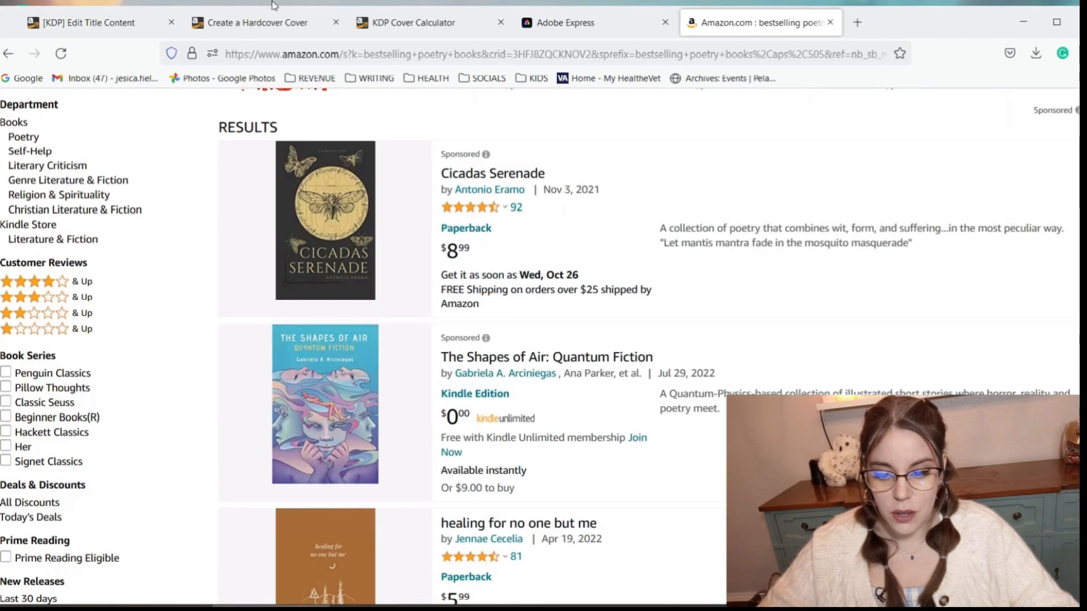
left_click(544, 25)
Step: Set the cover's solid background colour to pale light blue #A7DCF2
left_click(631, 422)
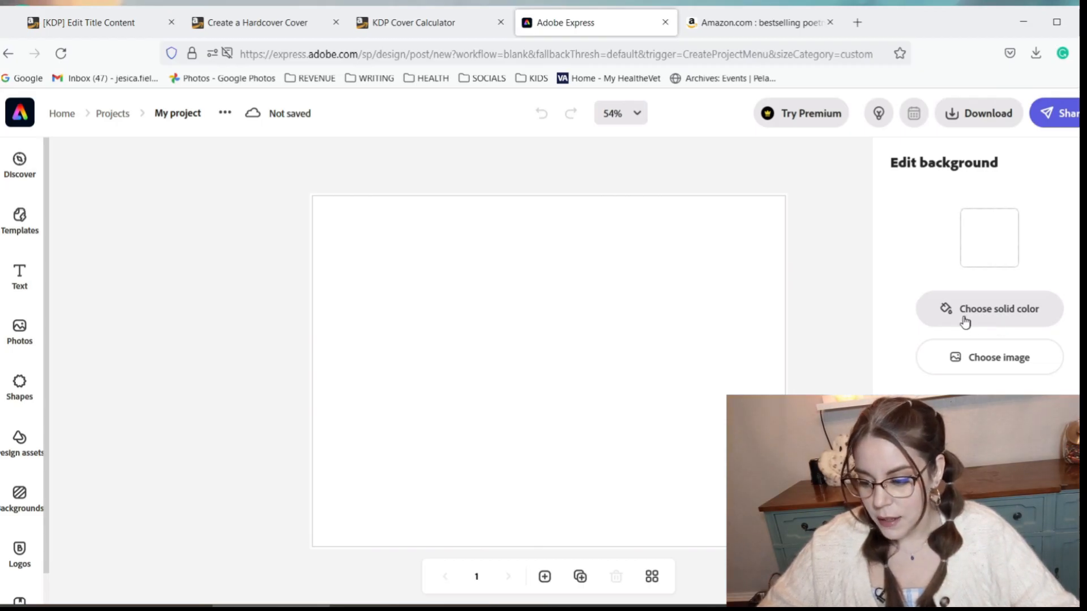
left_click(999, 311)
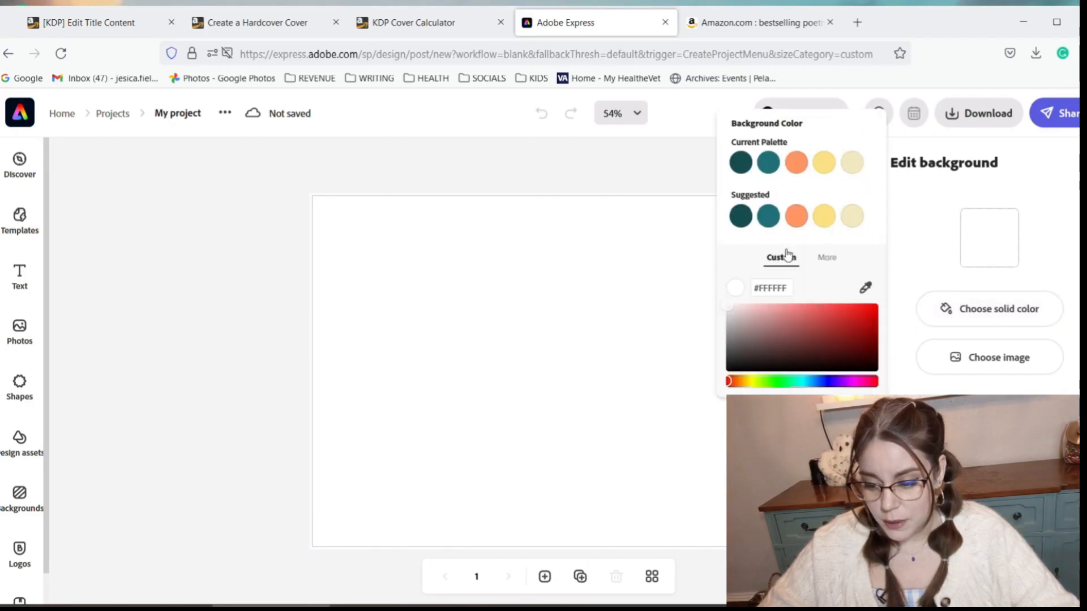
left_click(816, 383)
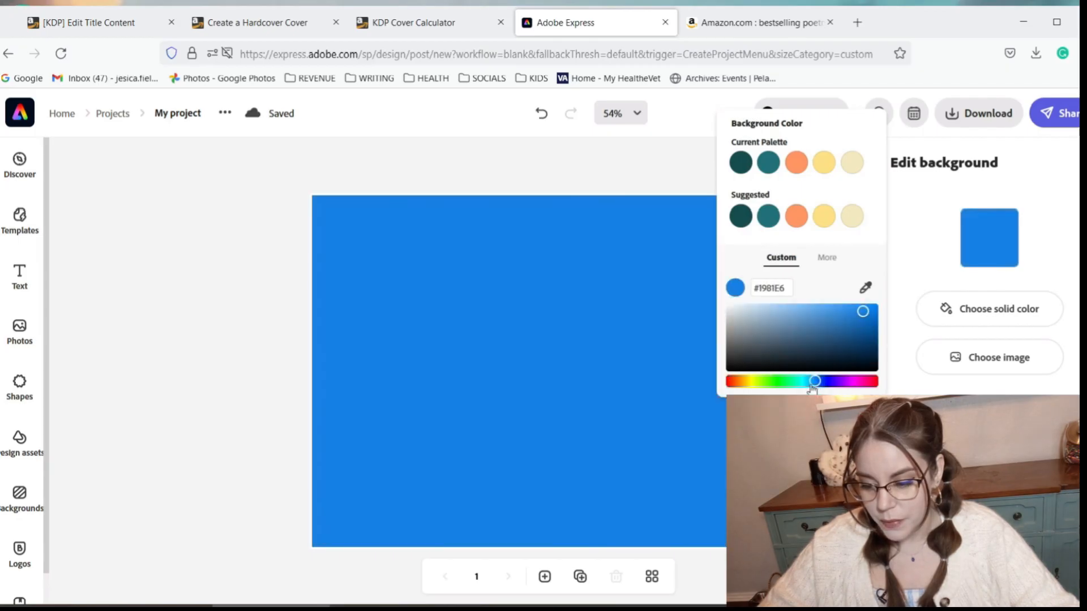
left_click(811, 385)
left_click(803, 383)
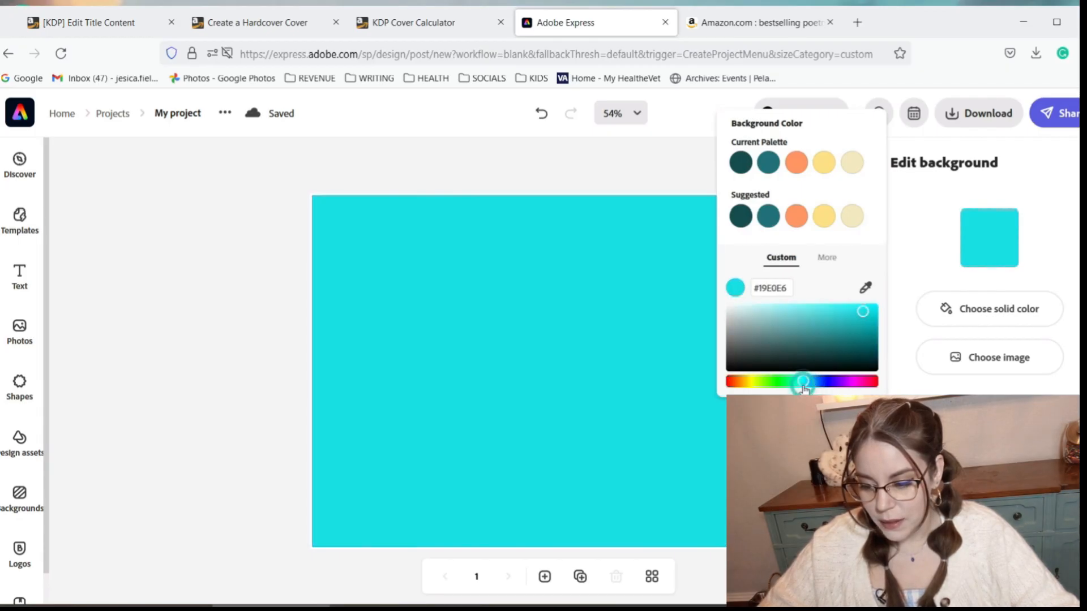
left_click(805, 386)
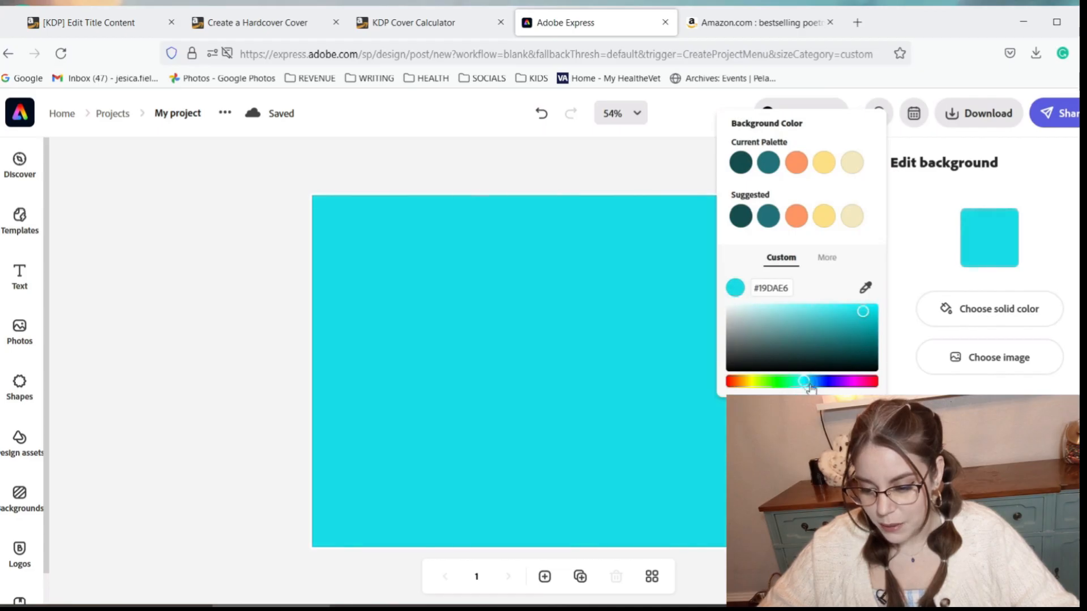
left_click(811, 385)
left_click(799, 311)
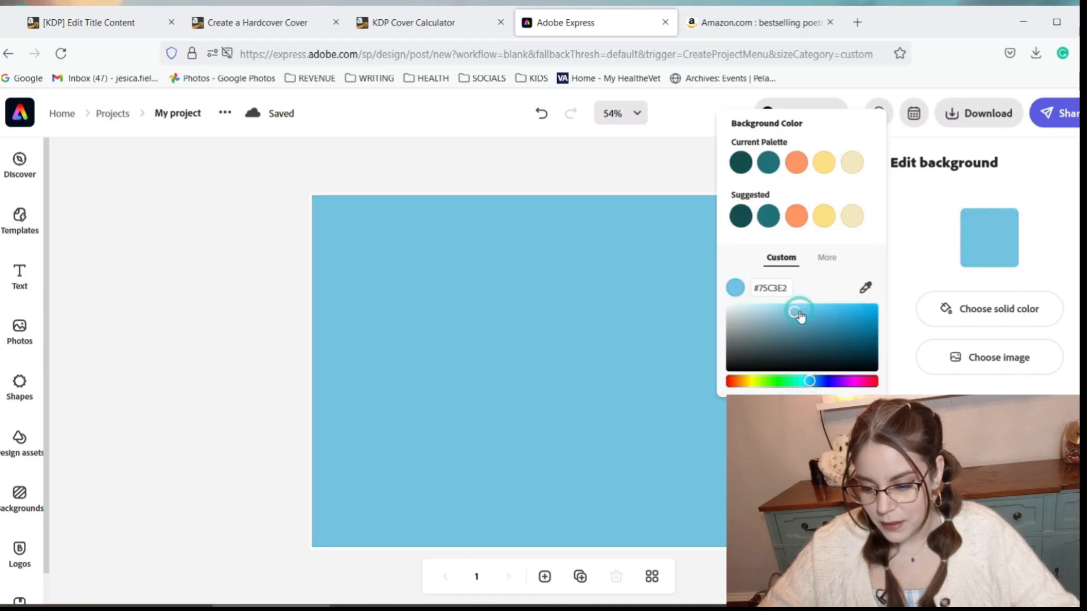
left_click(786, 307)
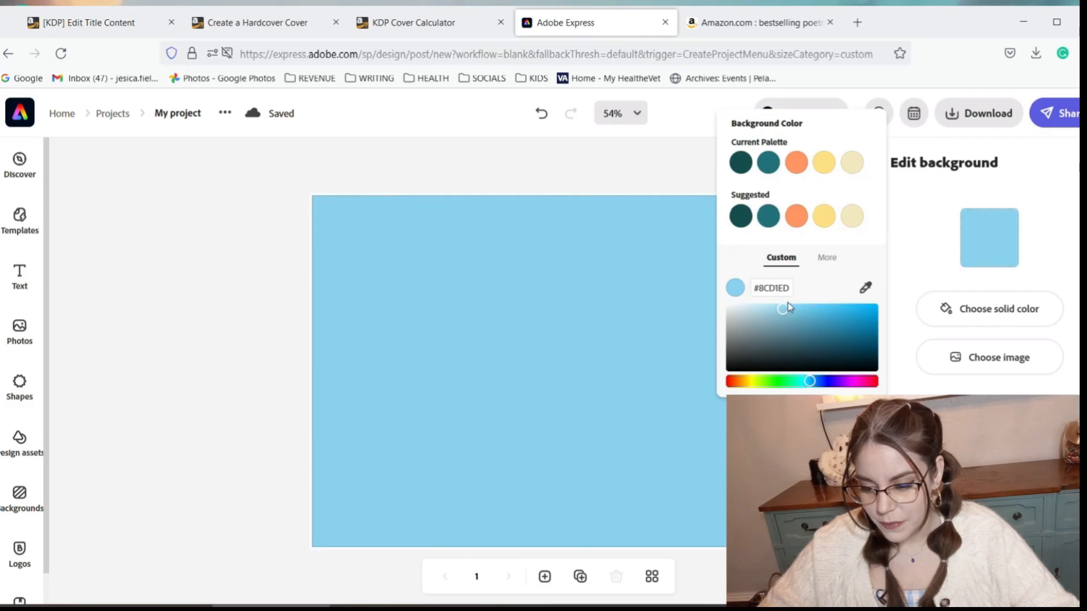
left_click(774, 309)
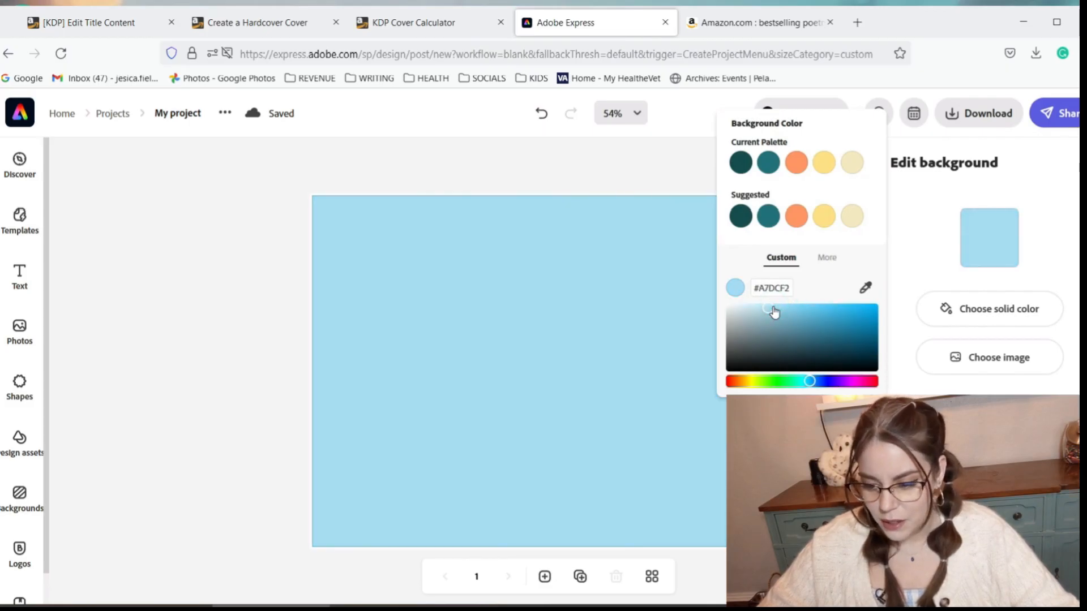
left_click(684, 169)
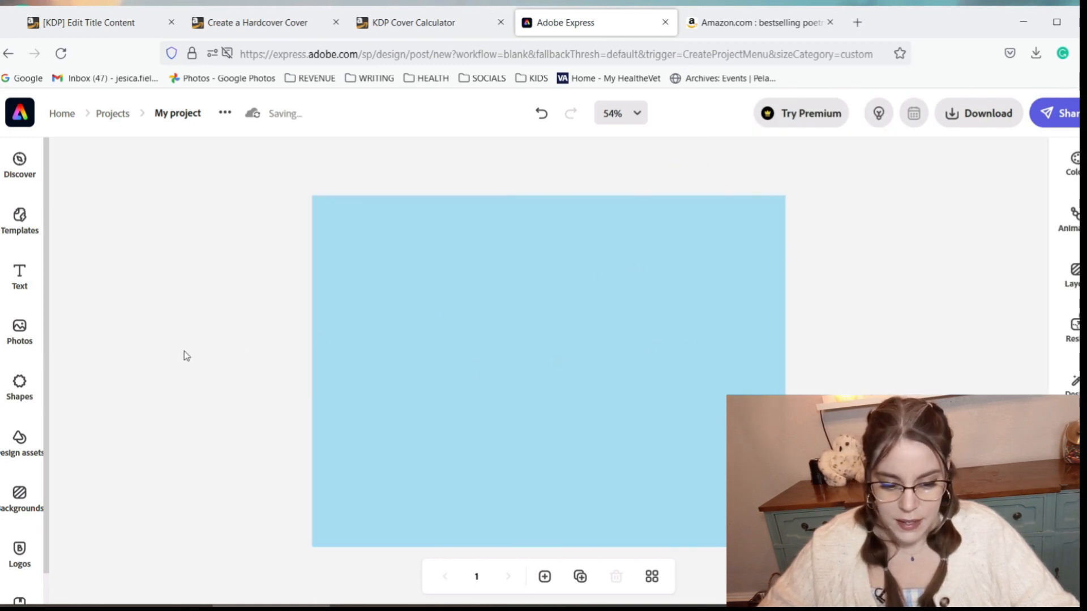
Step: Search design assets for 'overlay' and add the light-blue watercolor texture to the cover
left_click(23, 446)
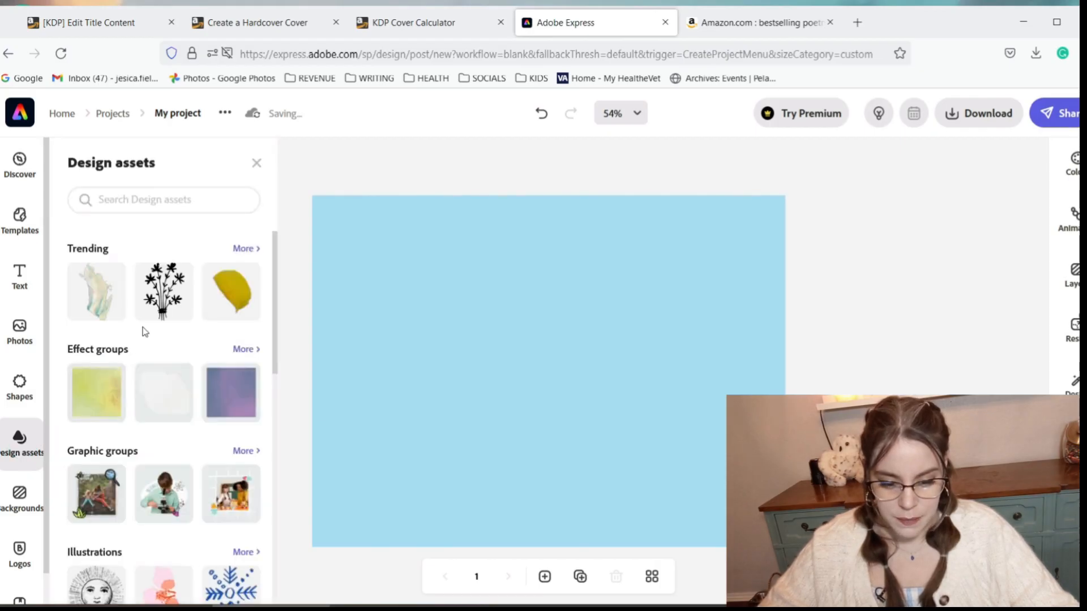
left_click(175, 202)
type("overlay")
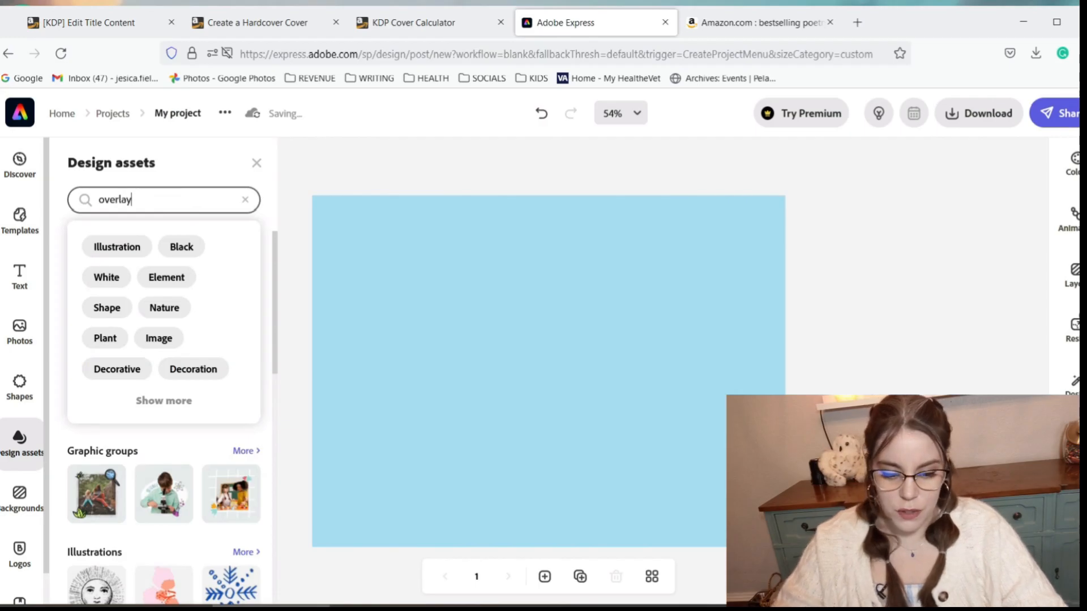
key("Return")
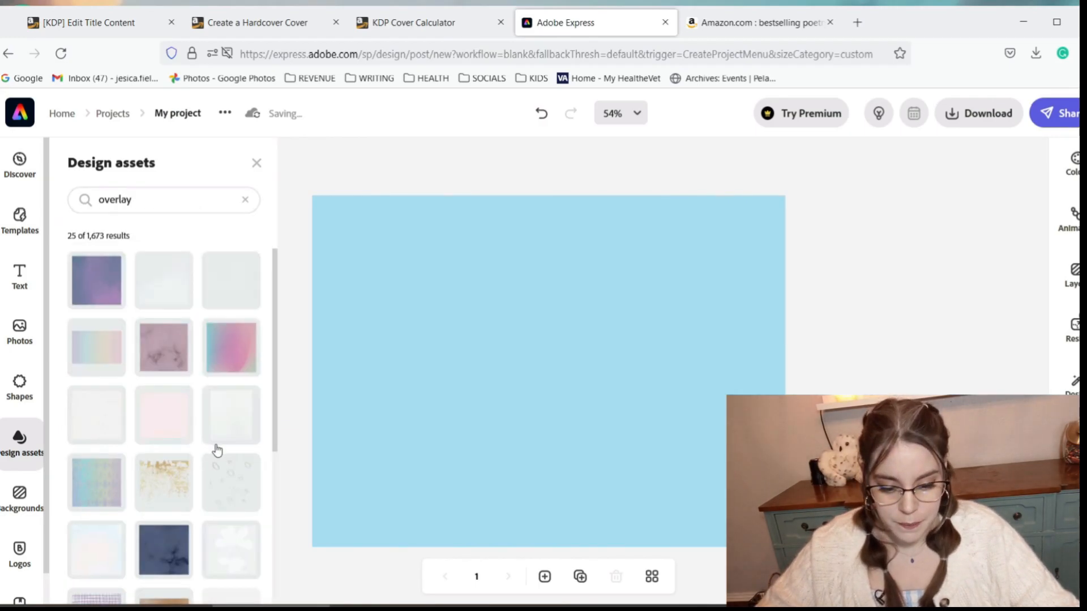
scroll(217, 450, "down", 2)
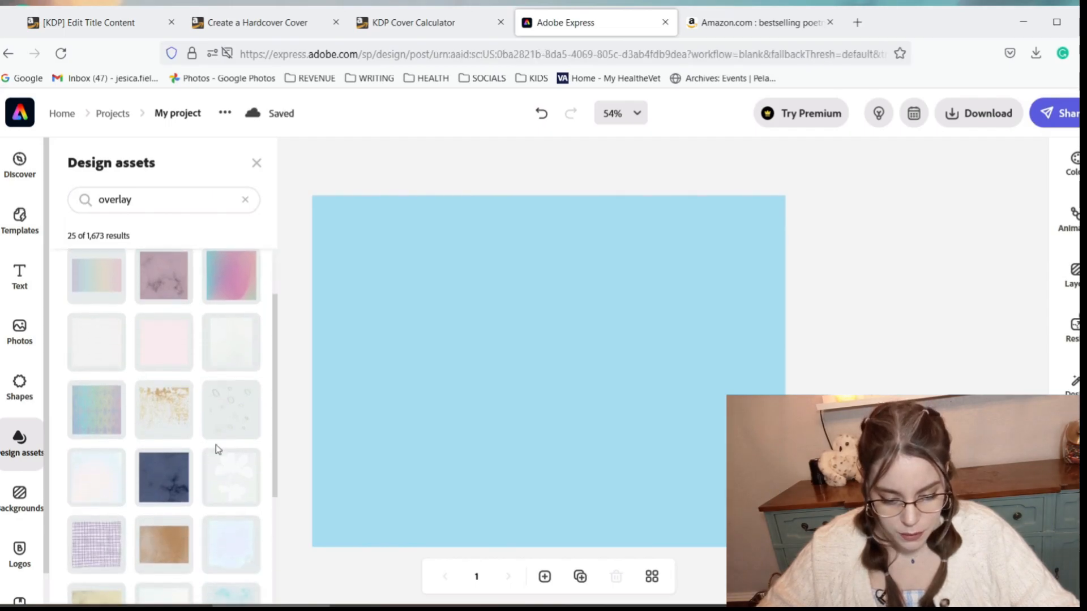
scroll(217, 450, "down", 3)
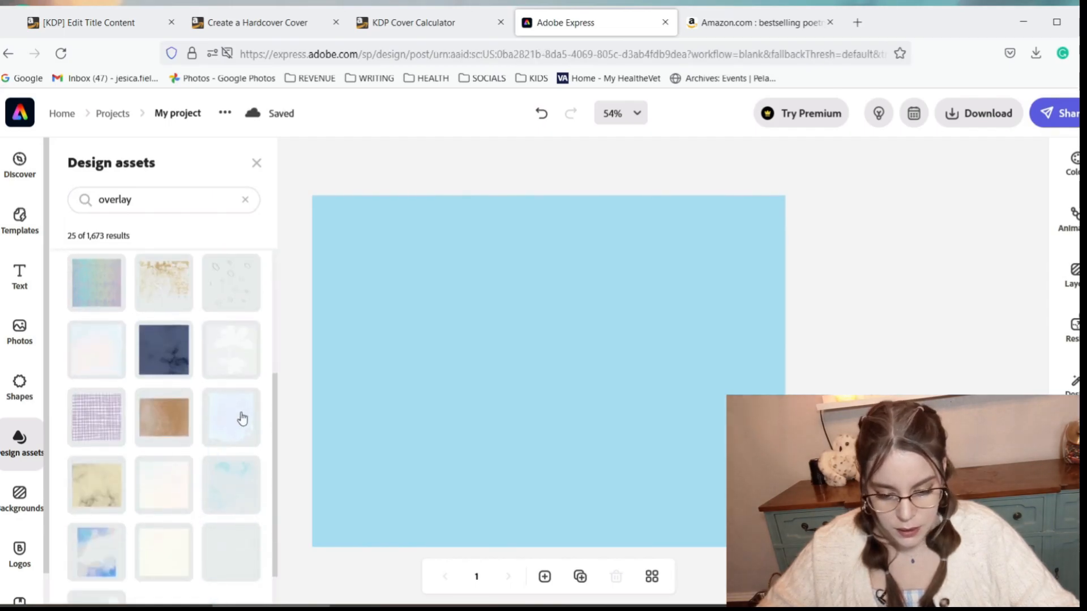
left_click(240, 421)
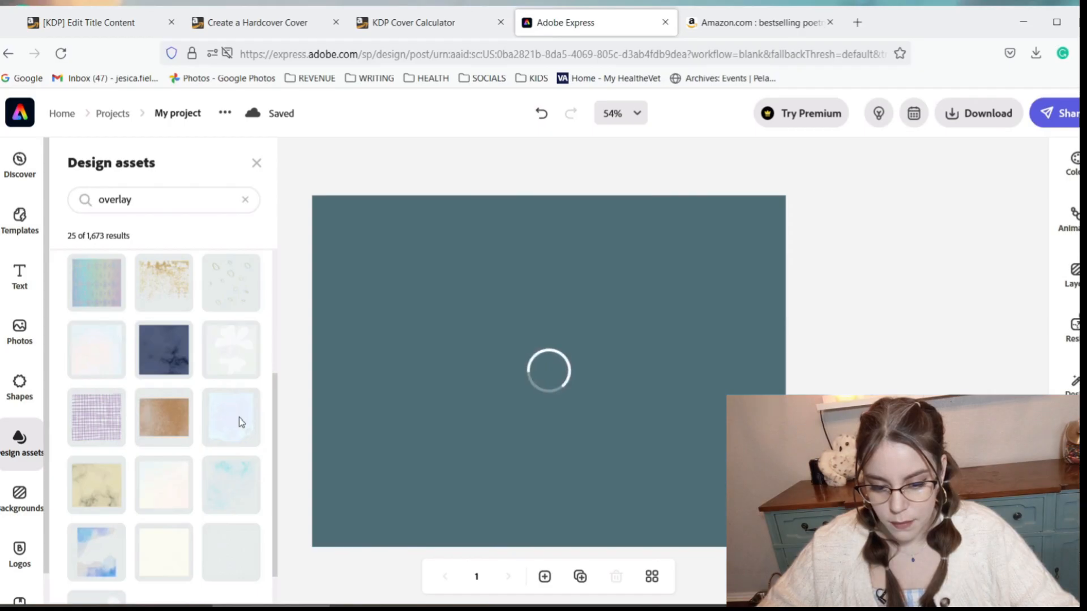
Step: Enlarge the watercolor overlay toward the top-left and top-right corners of the cover
left_click(256, 164)
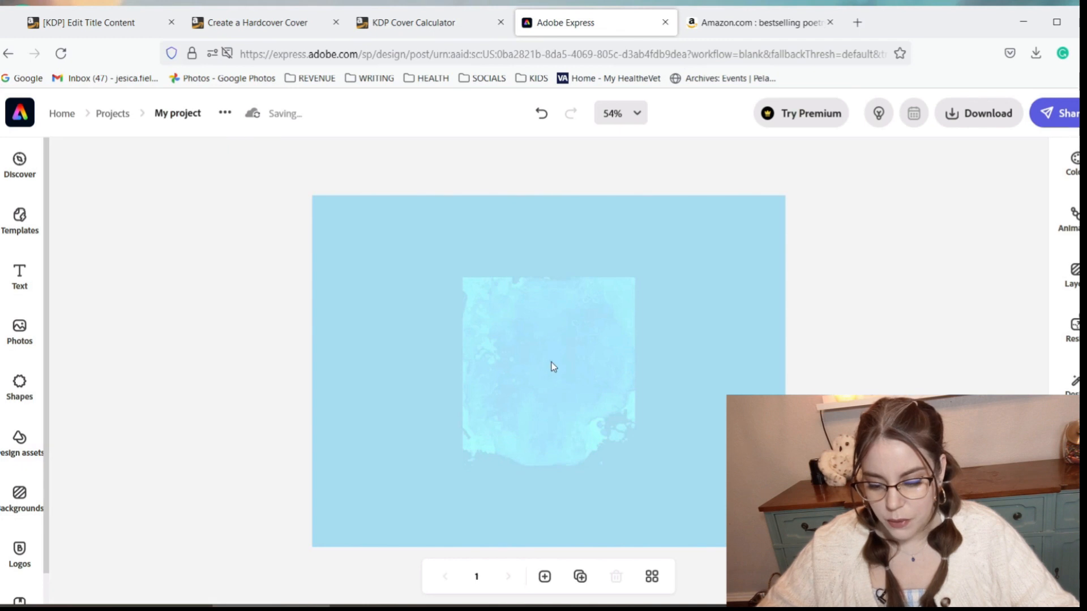
left_click(497, 289)
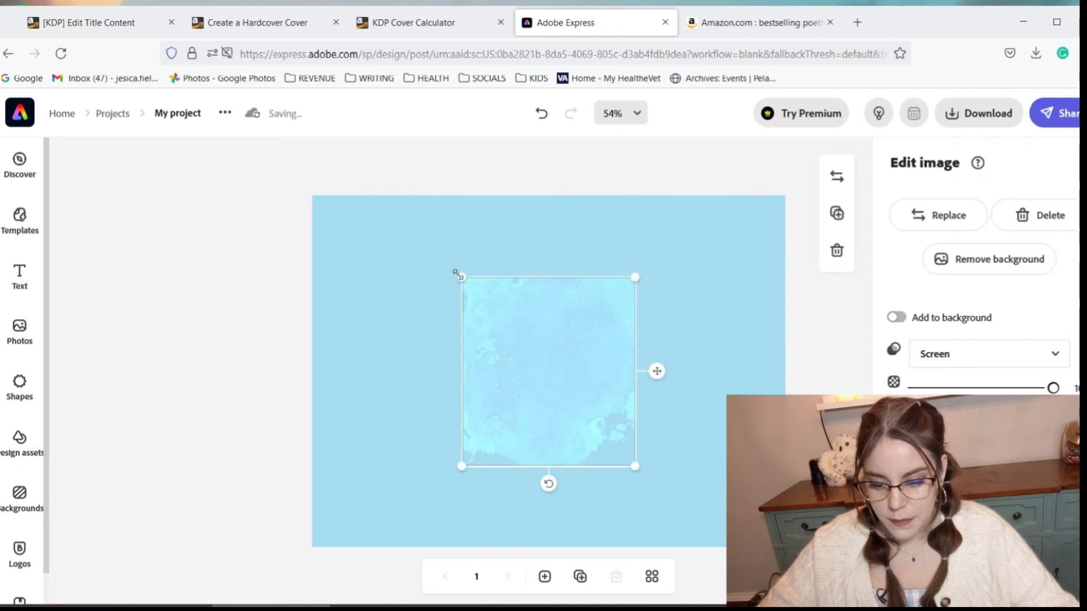
left_click_drag(456, 273, 277, 227)
left_click_drag(549, 300, 594, 340)
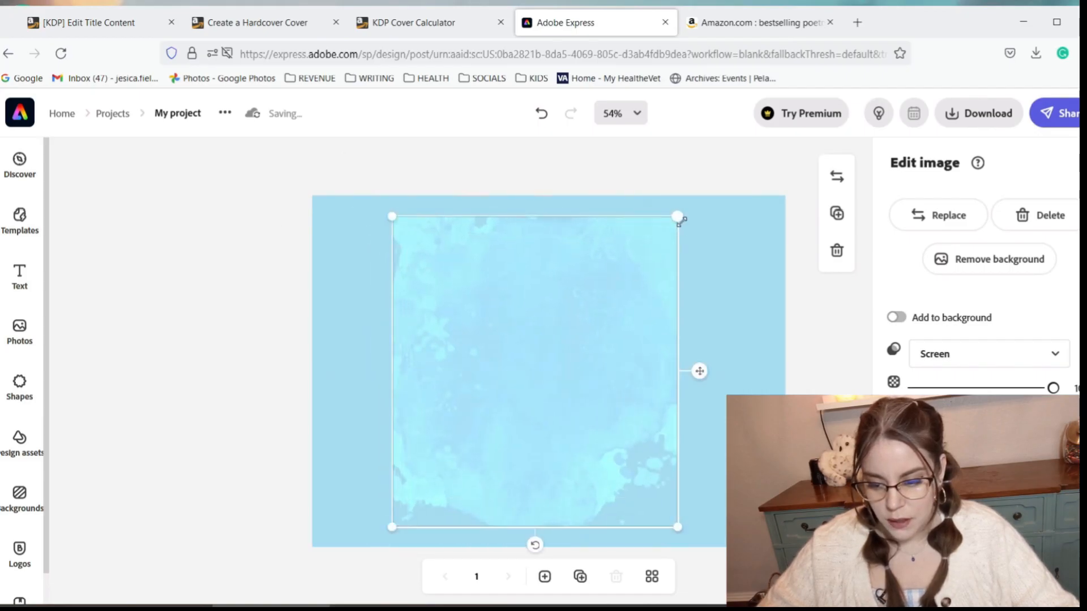
left_click_drag(679, 218, 847, 214)
left_click(596, 266)
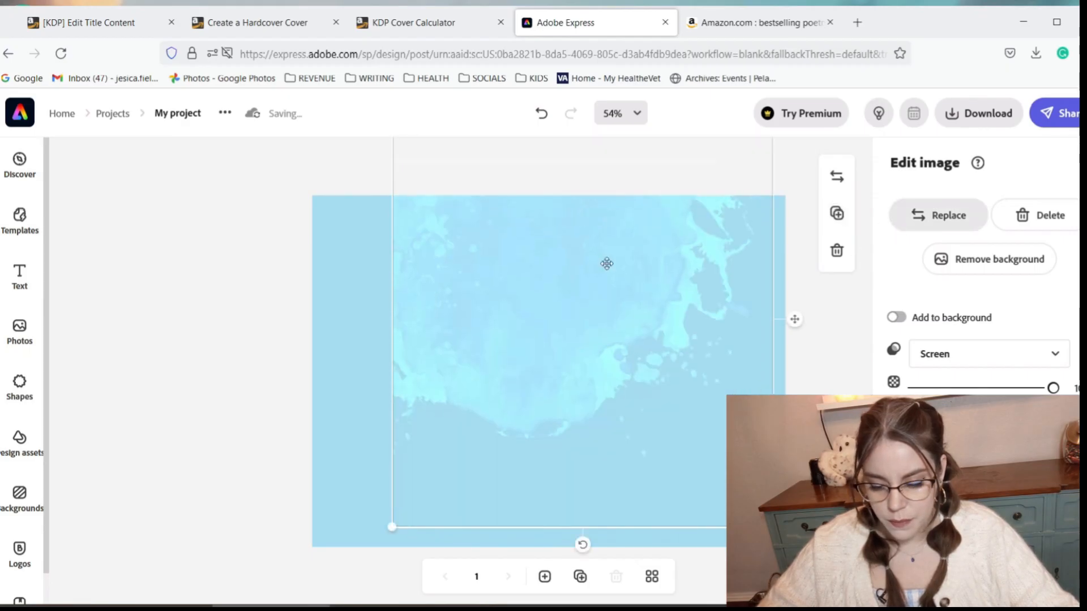
mouse_move(605, 375)
left_mouse_down()
mouse_move(592, 398)
mouse_move(598, 368)
left_mouse_up()
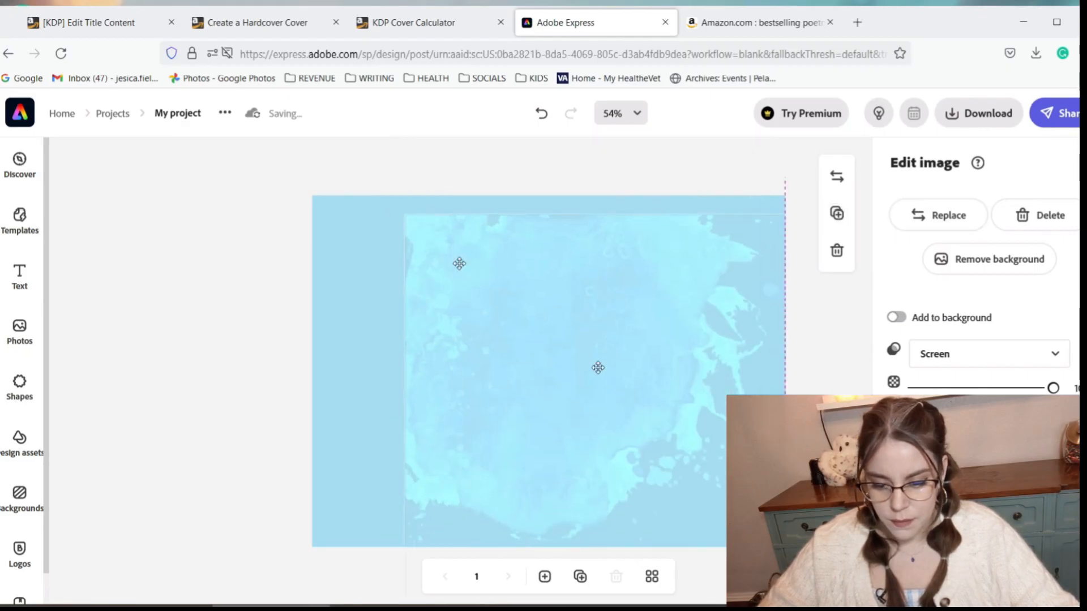
Step: Stretch the overlay over the remaining pale strip and centre it horizontally on the page
left_click_drag(405, 215, 347, 210)
mouse_move(621, 307)
left_mouse_down()
mouse_move(538, 291)
mouse_move(638, 300)
left_mouse_up()
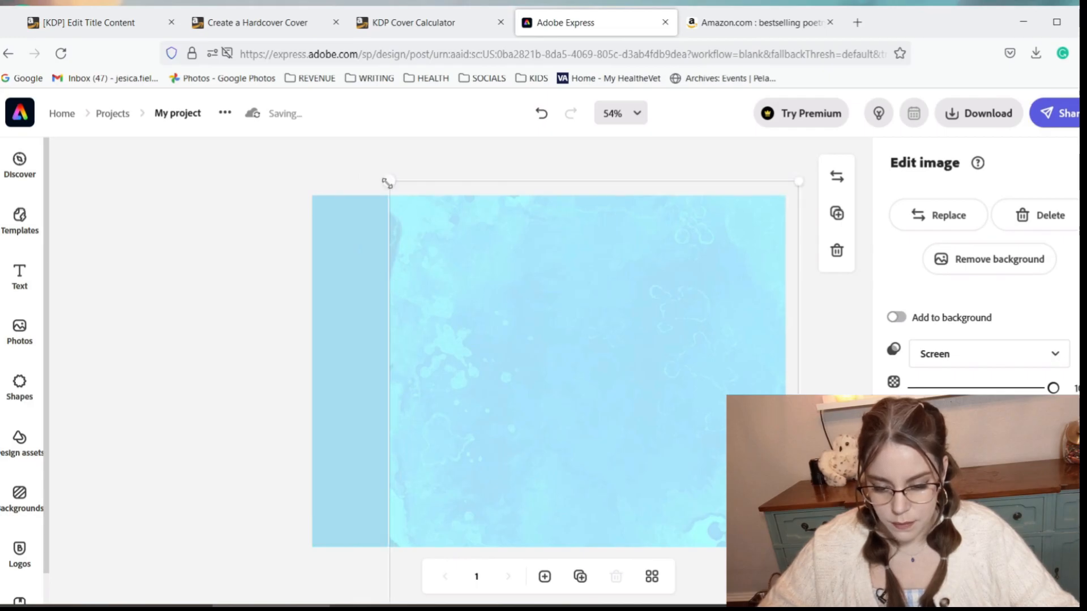
left_click(266, 192)
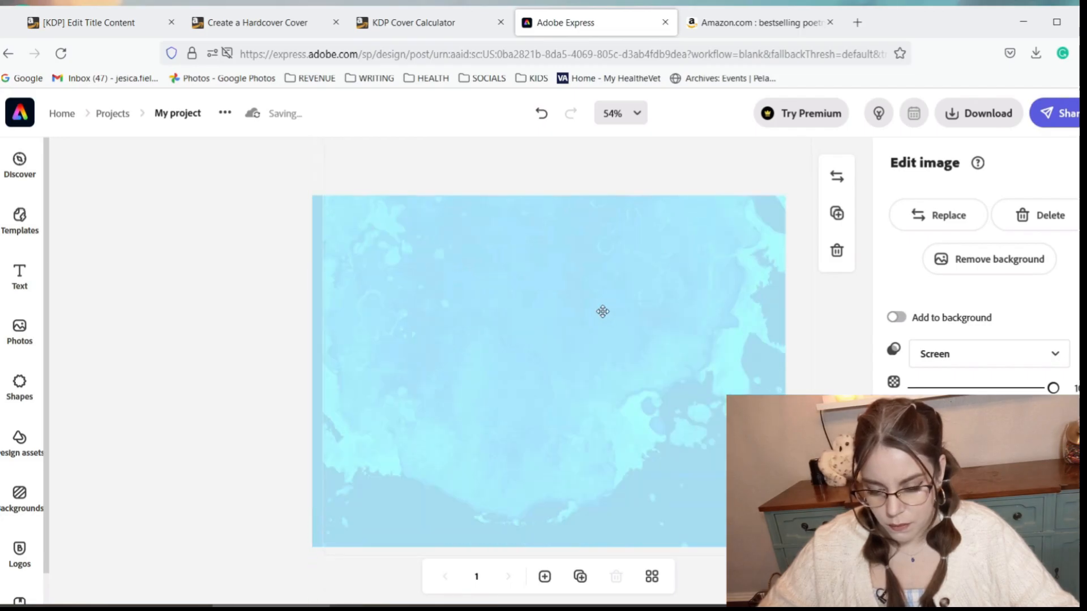
left_click_drag(549, 349, 527, 304)
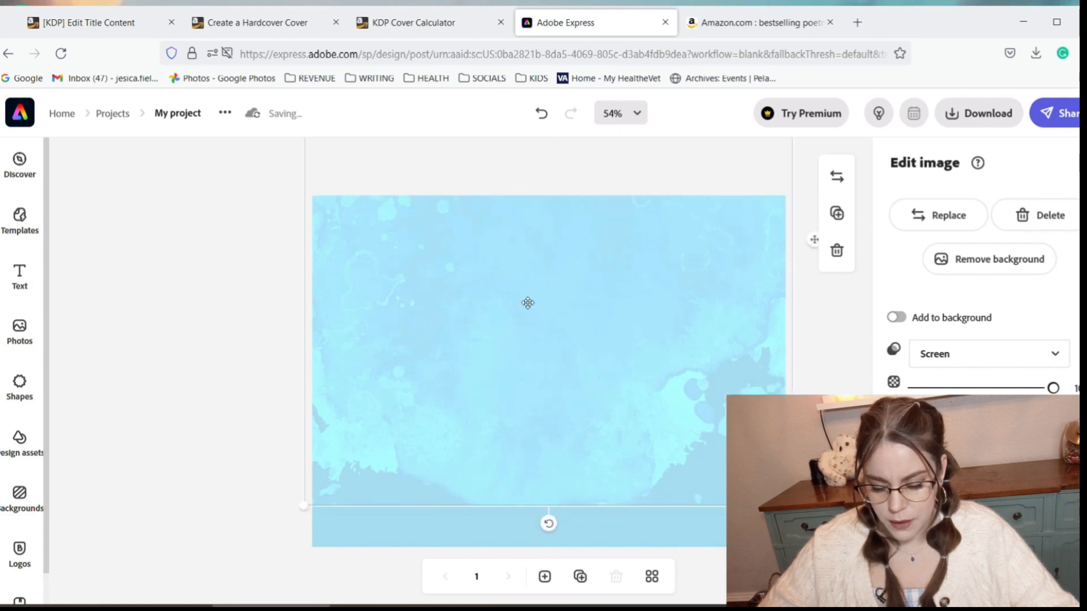
left_click(266, 282)
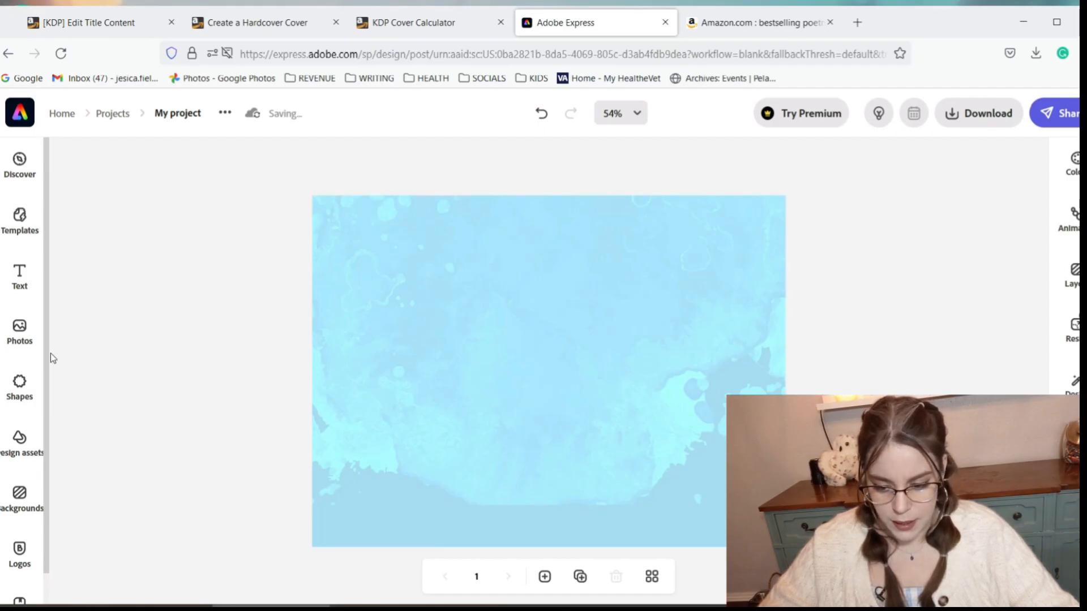
Step: Add a new text box and set its text colour to black
left_click(24, 283)
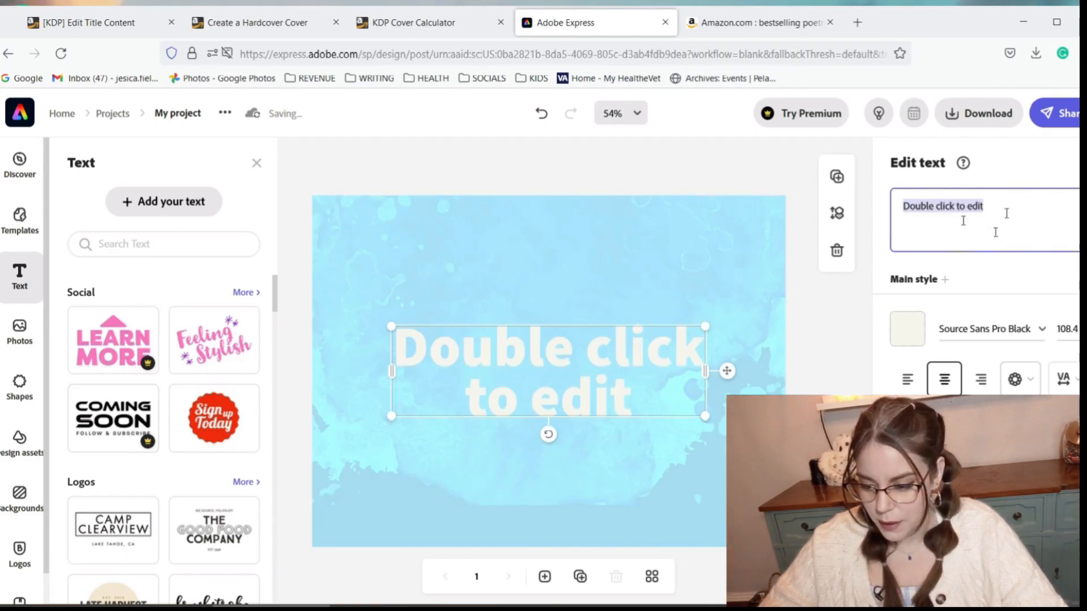
left_click(1035, 337)
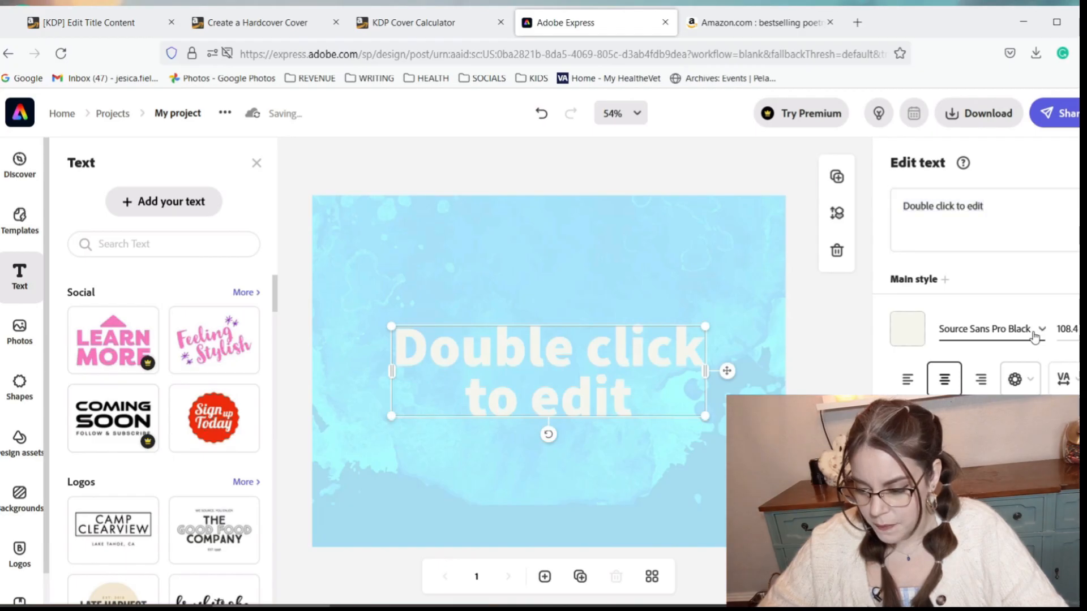
left_click(906, 337)
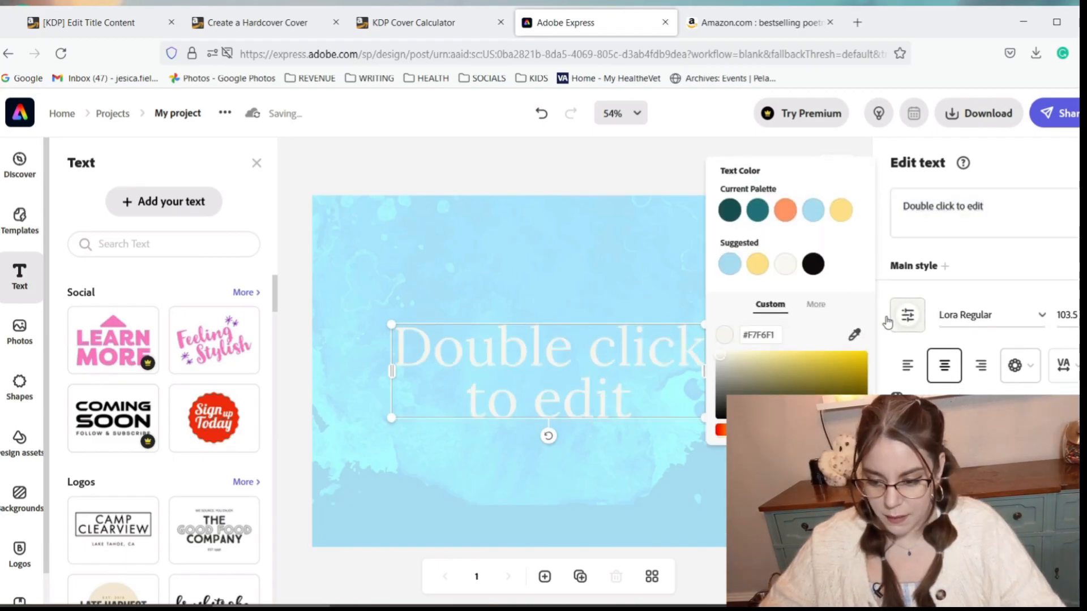
left_click(810, 265)
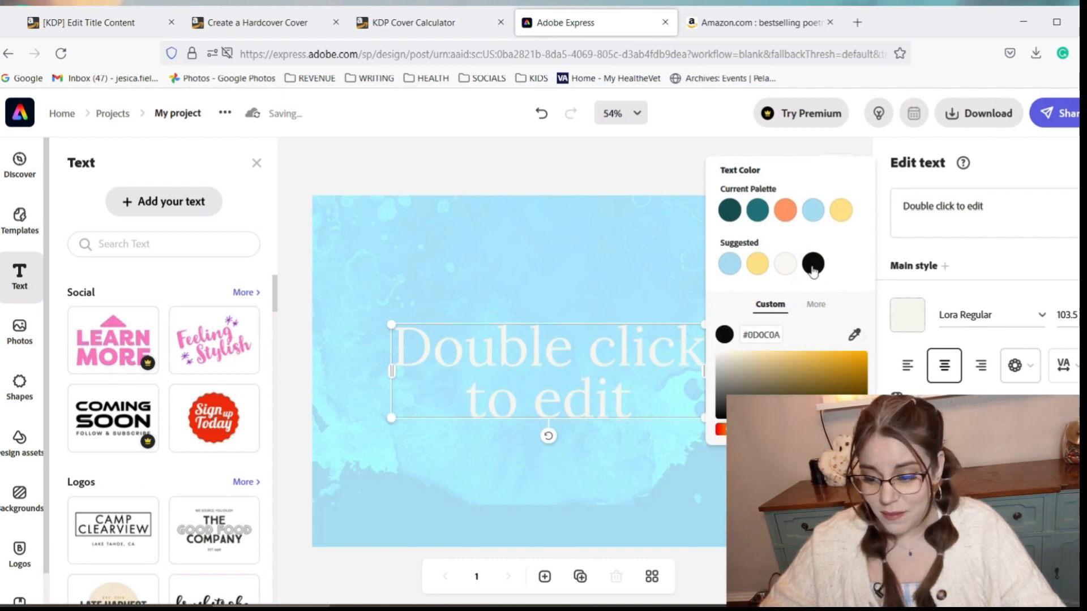
left_click(812, 265)
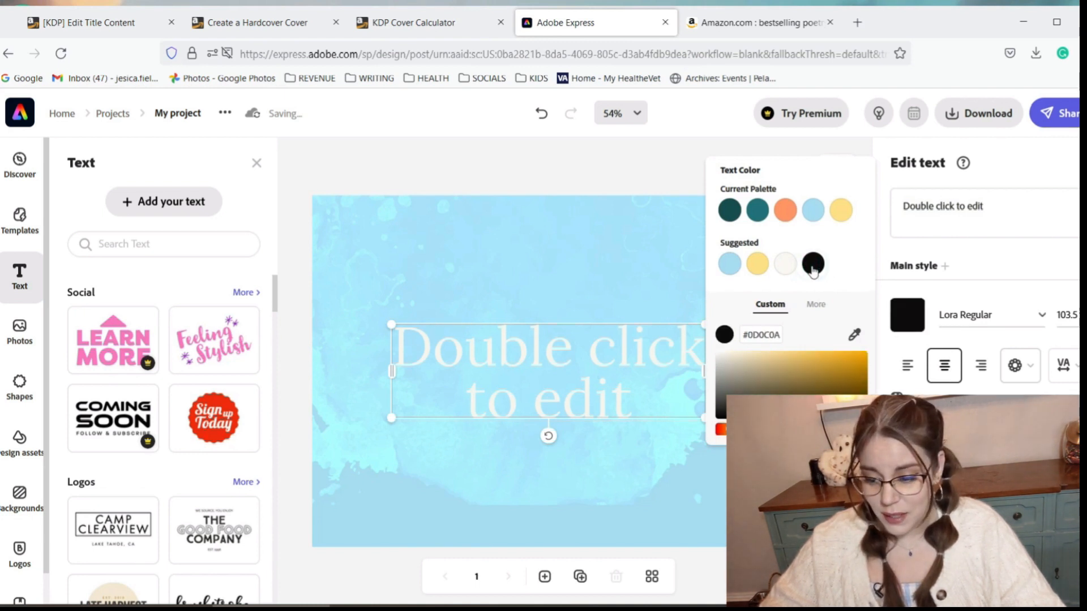
Step: Apply the condensed all-capitals Local Brewery Four font to the text box
left_click(1041, 318)
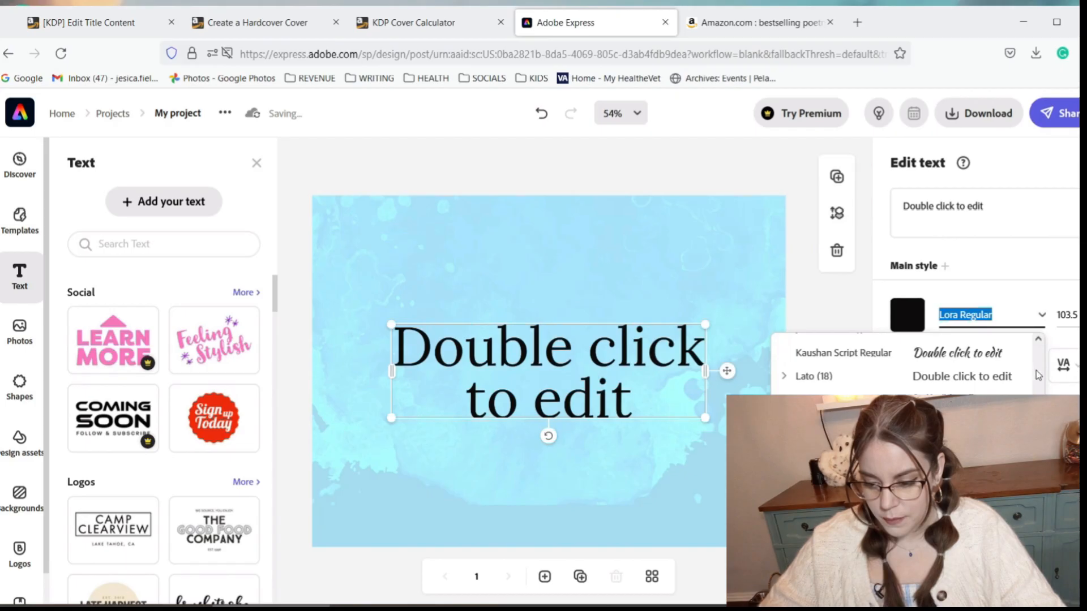
left_click(1037, 395)
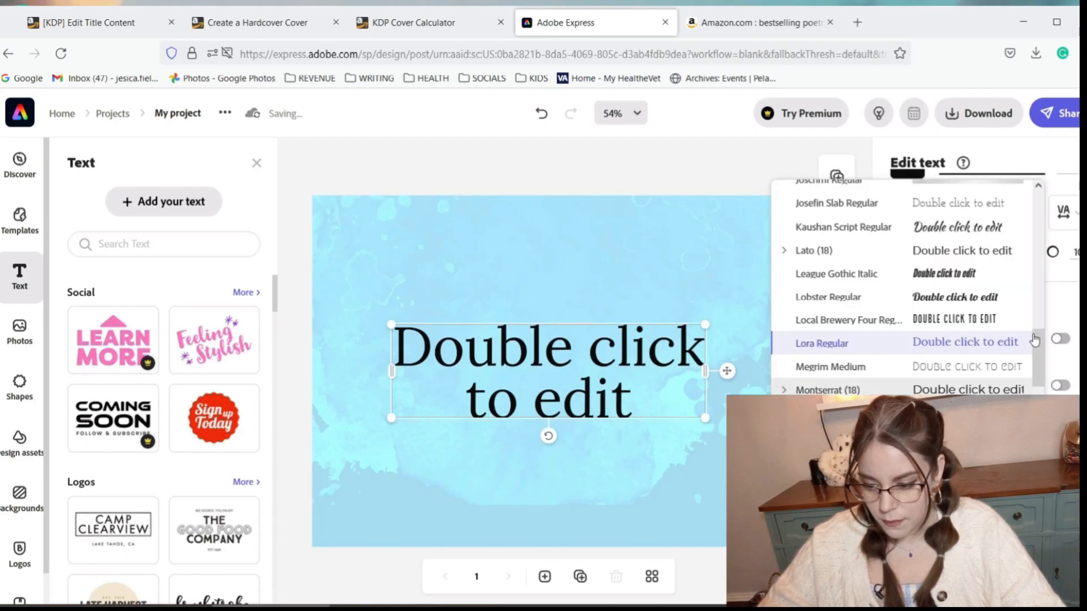
scroll(1002, 345, "up", 1)
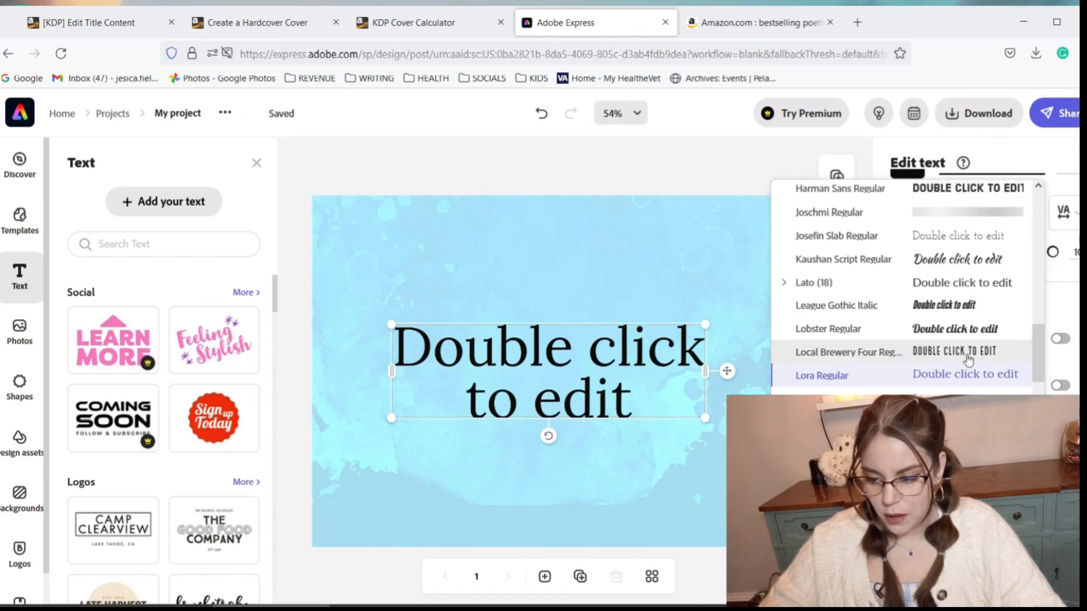
left_click(968, 360)
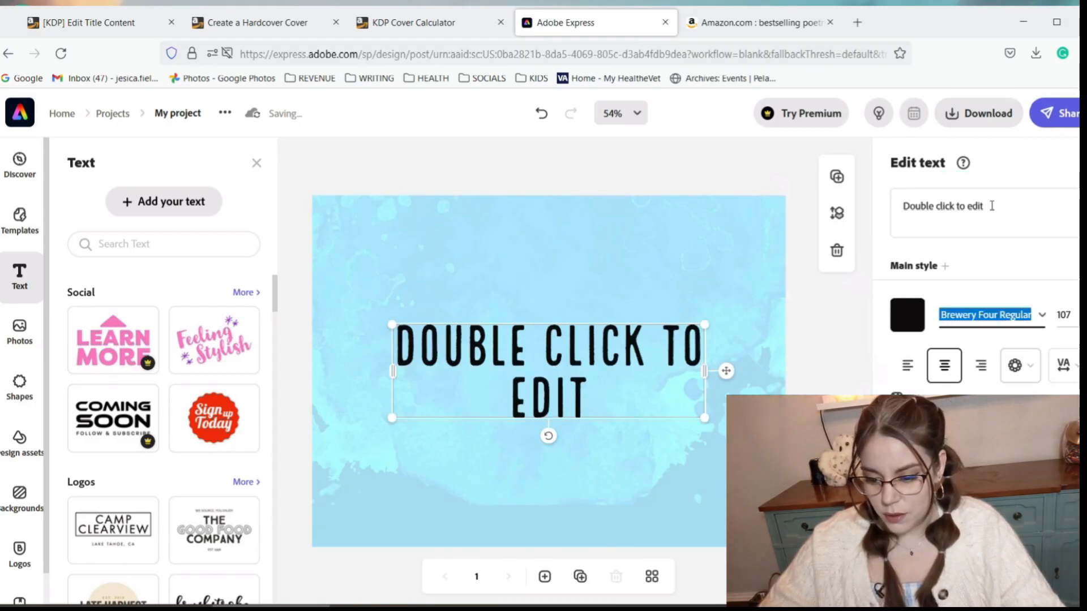
Step: Replace the placeholder wording with the title 'When a Grasshopper Whispers'
left_click(992, 205)
key("BackSpace")
key("BackSpace")
key("BackSpace")
key("BackSpace")
key("BackSpace")
key("BackSpace")
key("BackSpace")
key("BackSpace")
key("BackSpace")
key("BackSpace")
key("BackSpace")
key("BackSpace")
key("BackSpace")
key("BackSpace")
key("BackSpace")
key("BackSpace")
key("BackSpace")
key("BackSpace")
key("BackSpace")
key("BackSpace")
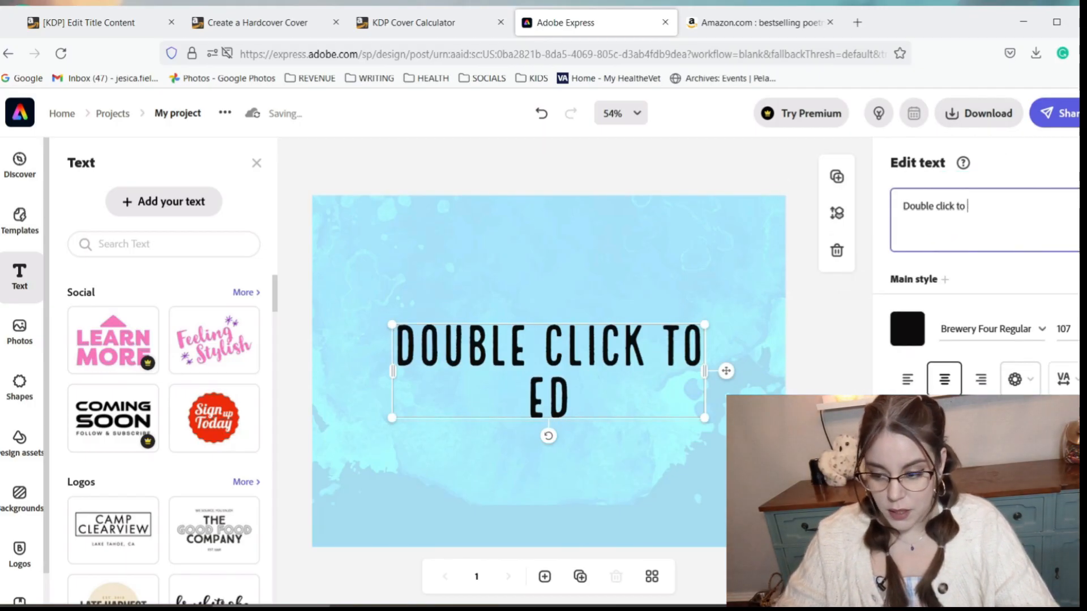
type("W")
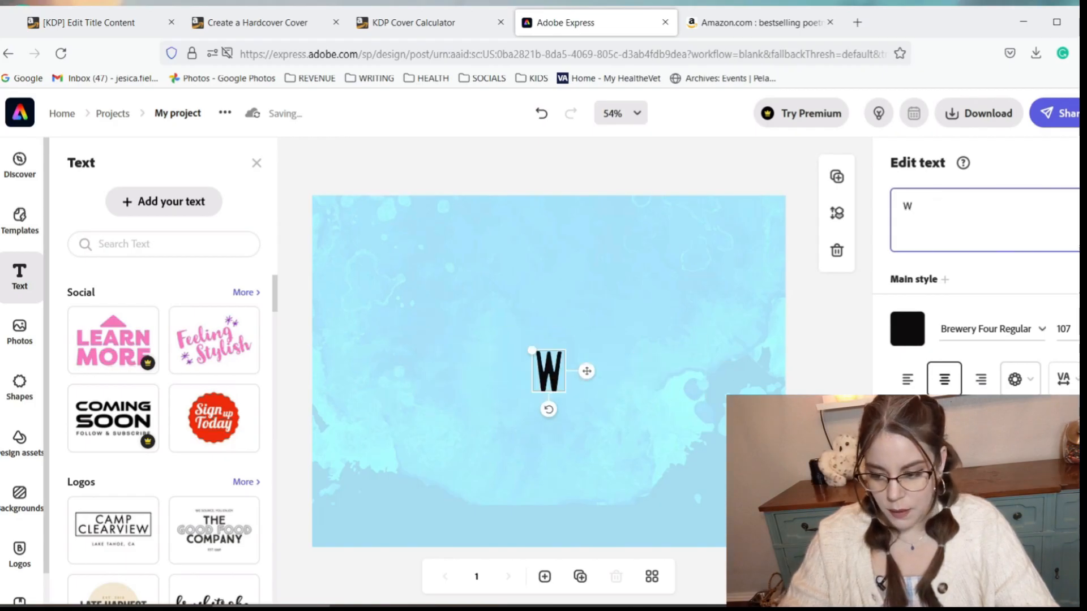
type("hen a")
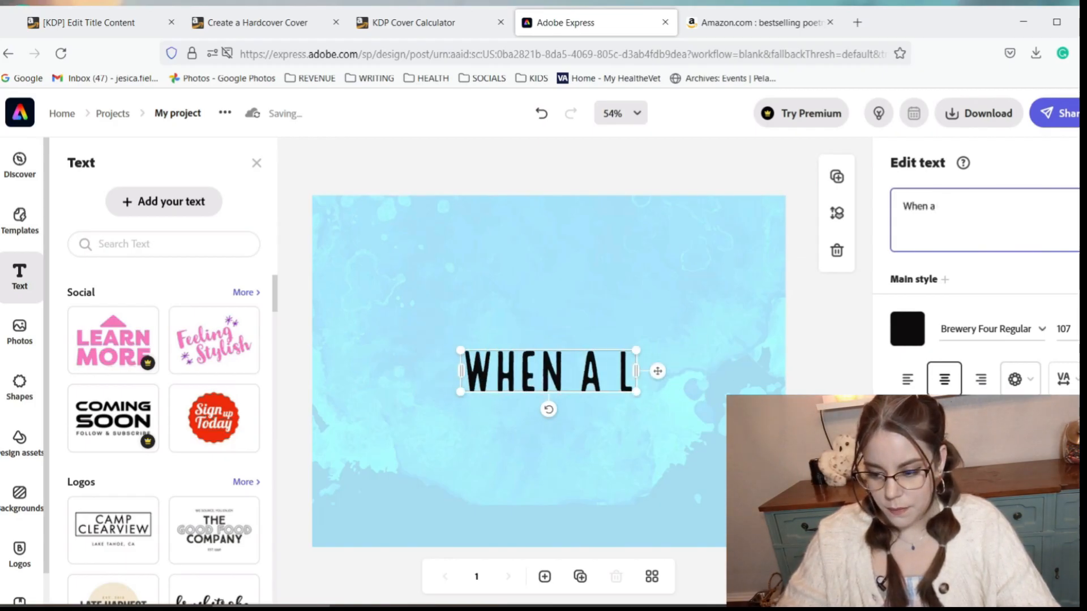
type(" Grasshopper")
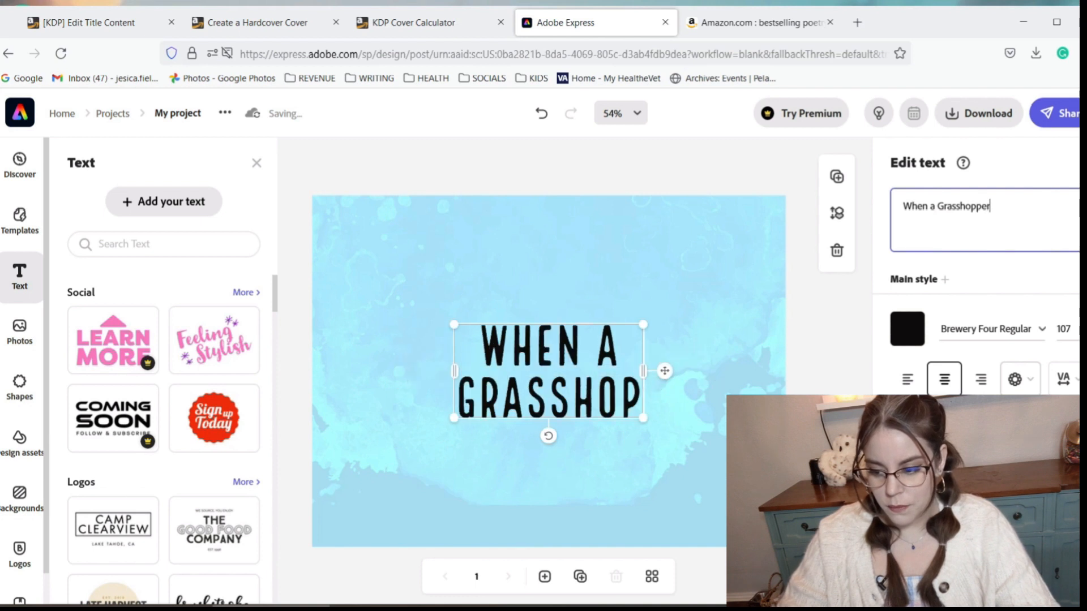
type(" Whispers")
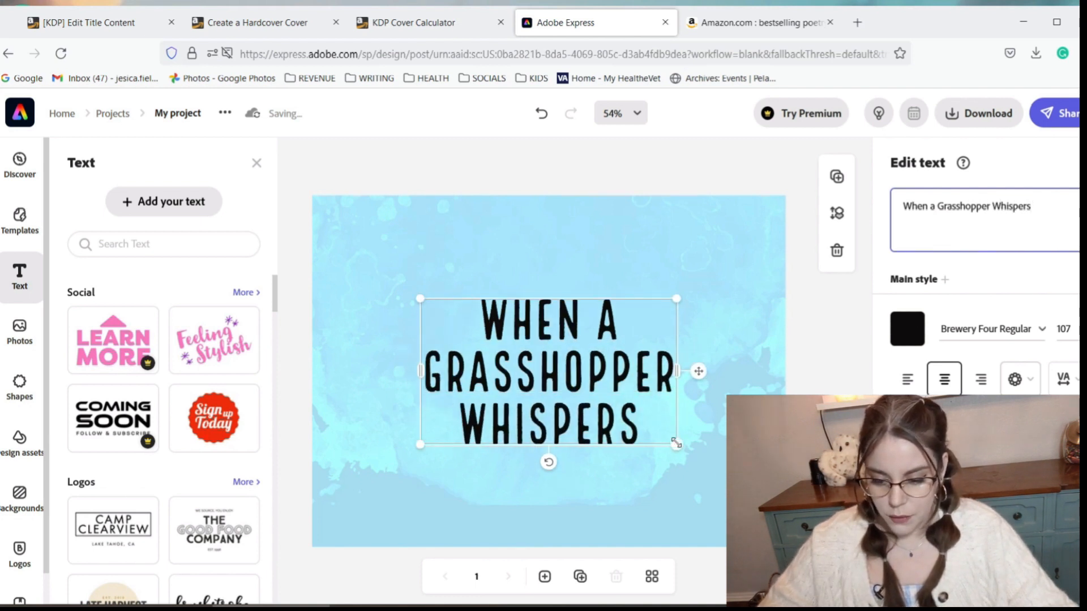
Step: Shrink the title box and position it slightly higher on the cover
left_click_drag(677, 443, 592, 409)
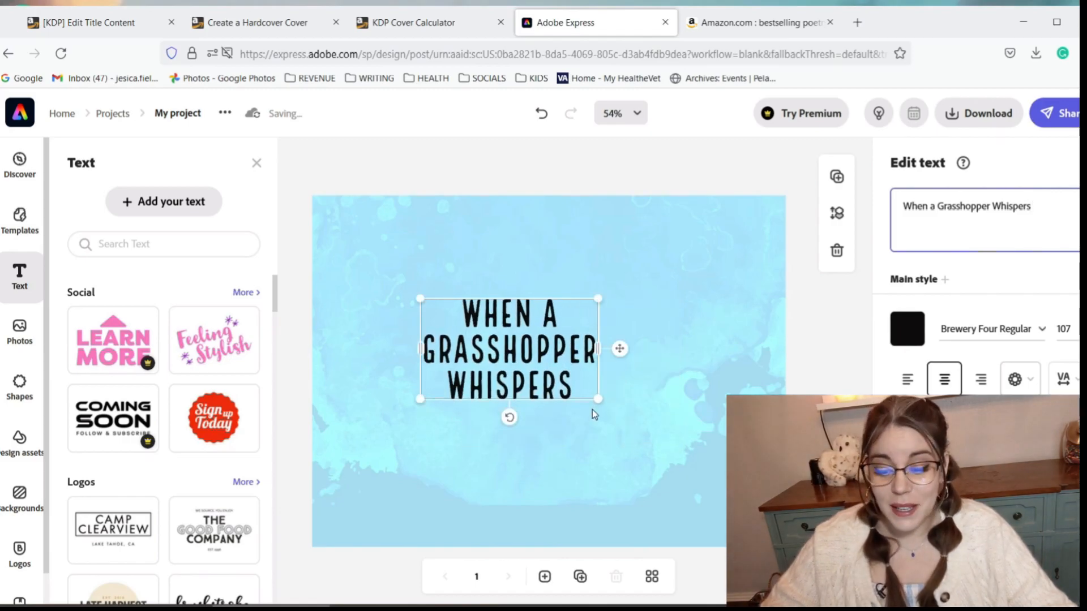
left_click_drag(521, 346, 677, 323)
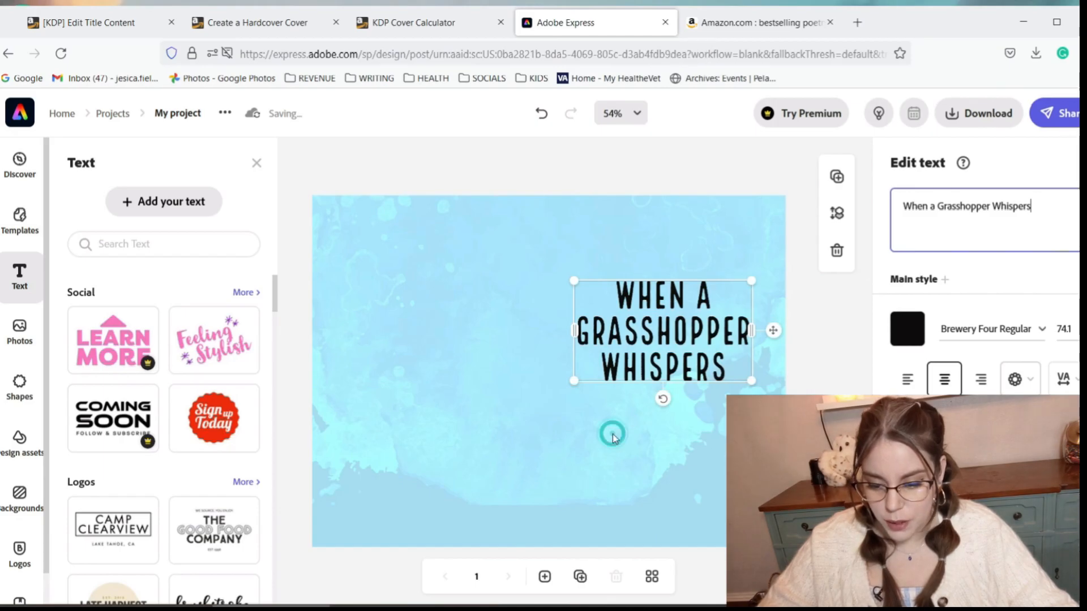
left_click(579, 483)
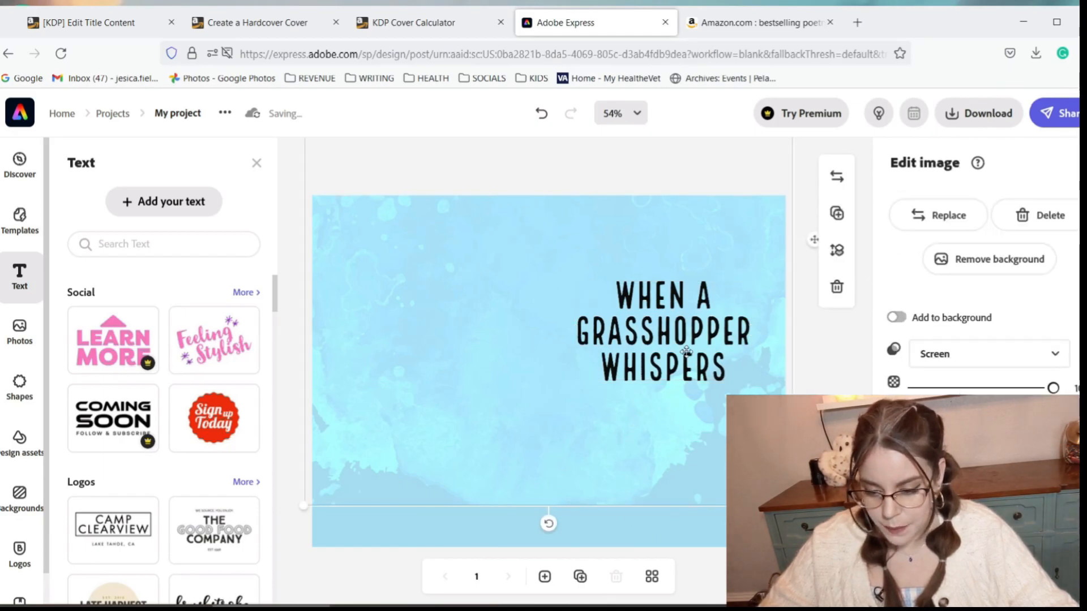
left_click_drag(678, 343, 673, 333)
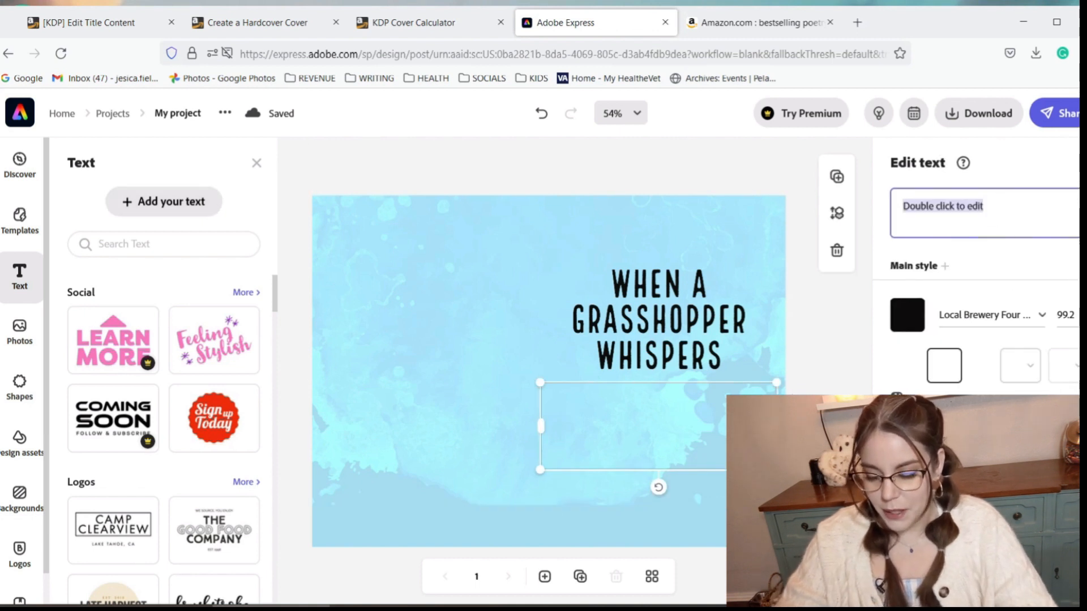
Step: Replace the new placeholder text with the author's name
left_click(895, 259)
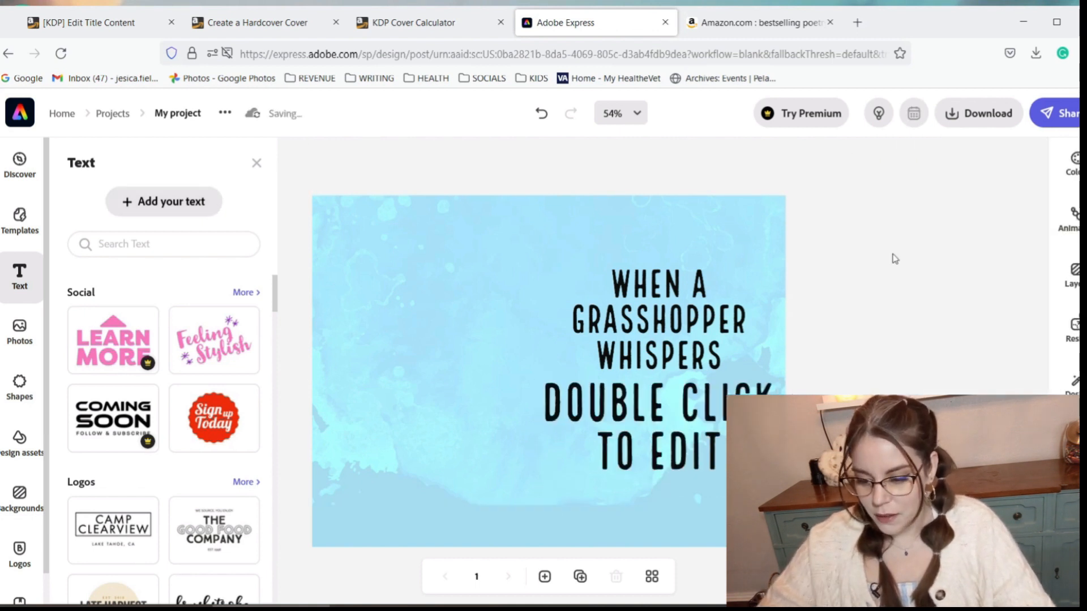
left_click(723, 424)
left_click(991, 207)
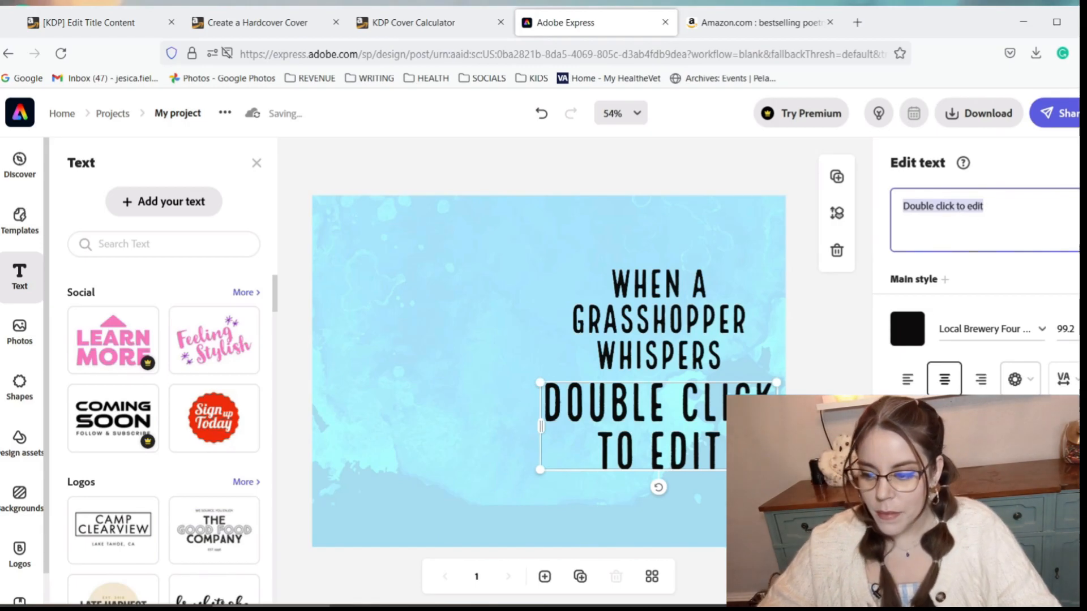
type("J")
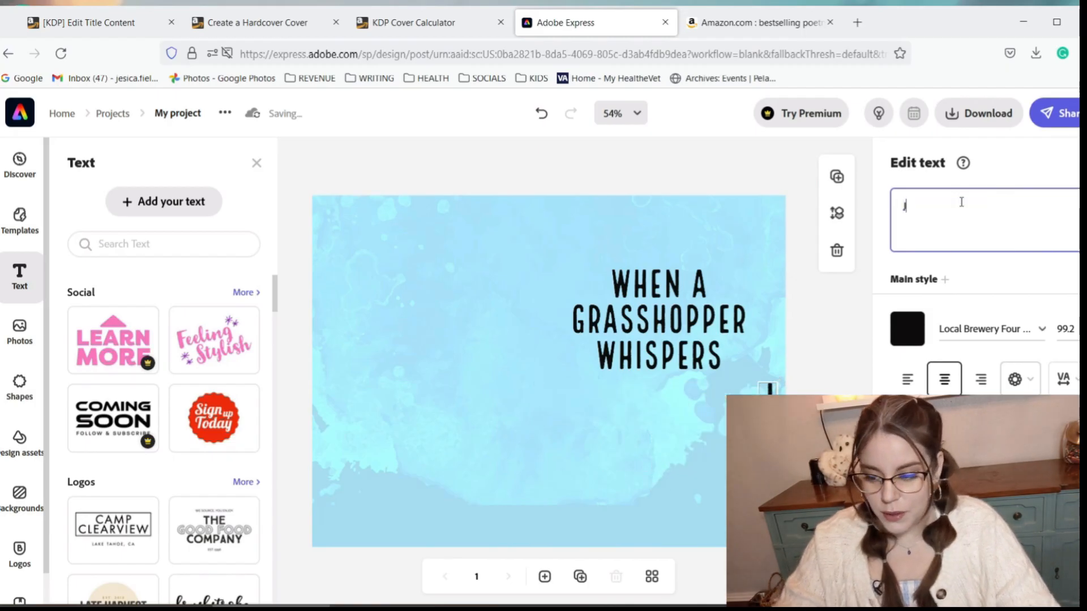
type("e")
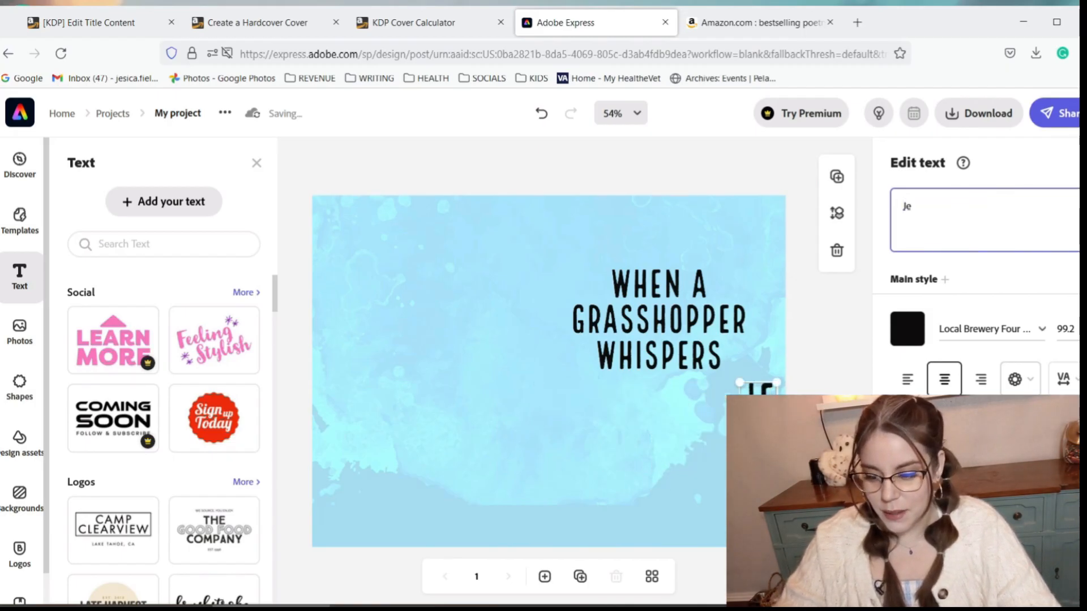
type("sica")
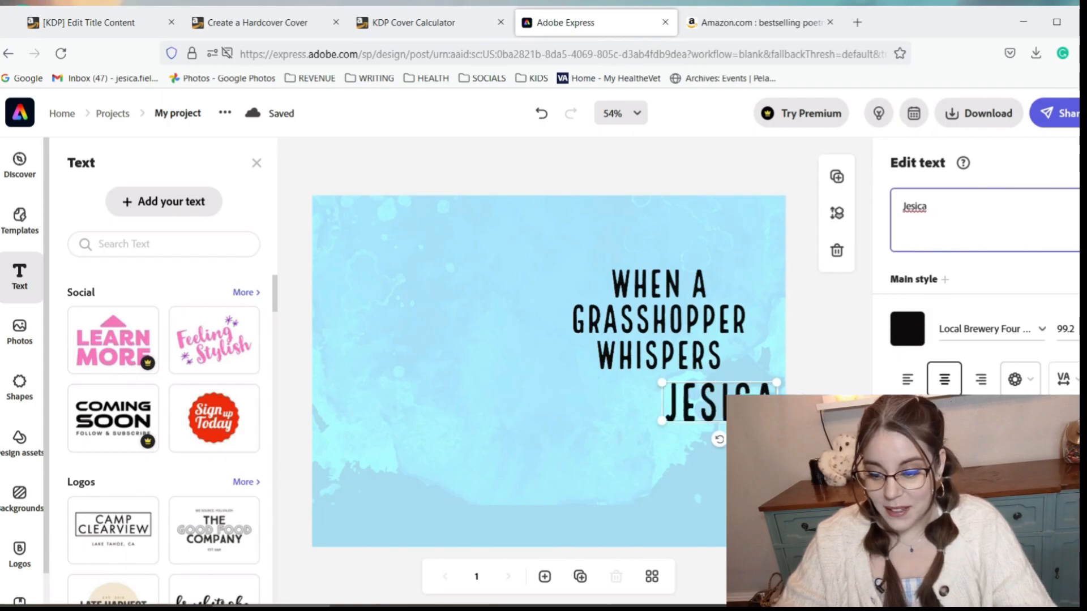
type(" fields")
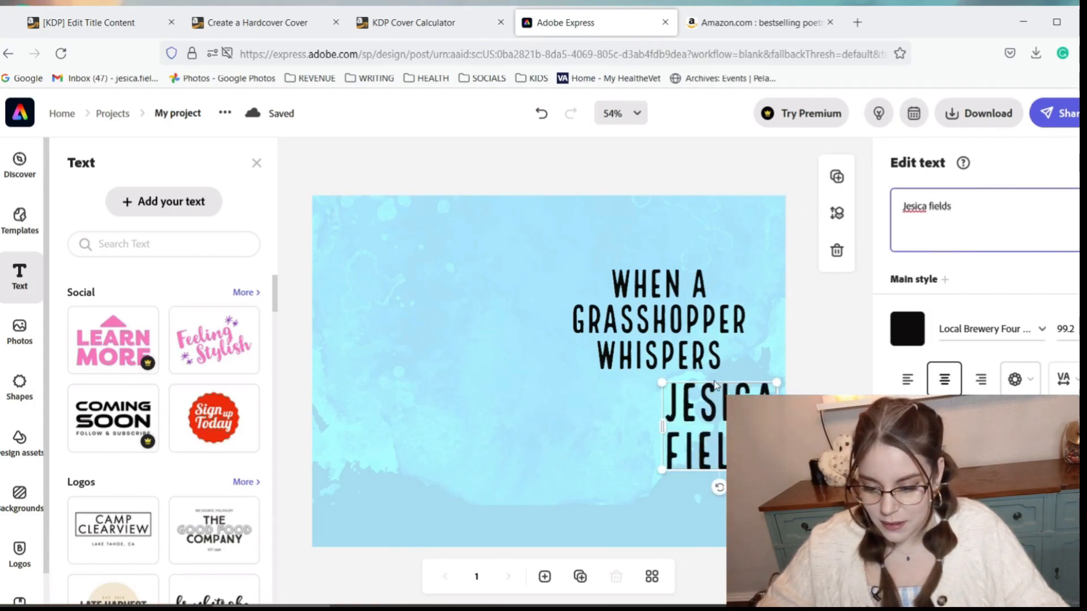
Step: Shrink the author name box to one line and centre it near the bottom
left_click_drag(591, 448, 682, 454)
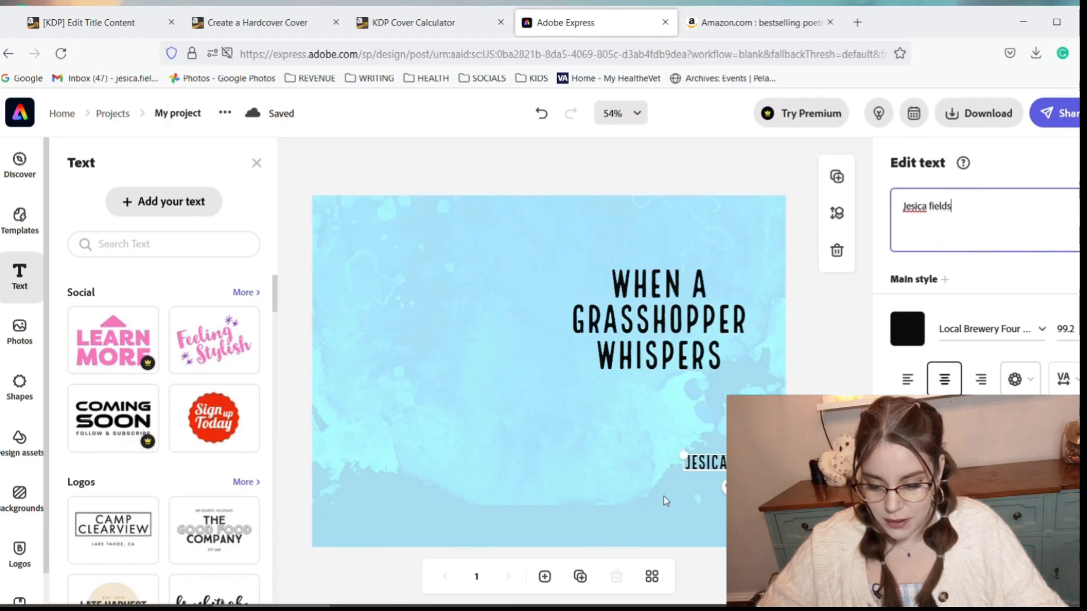
left_click_drag(718, 460, 648, 519)
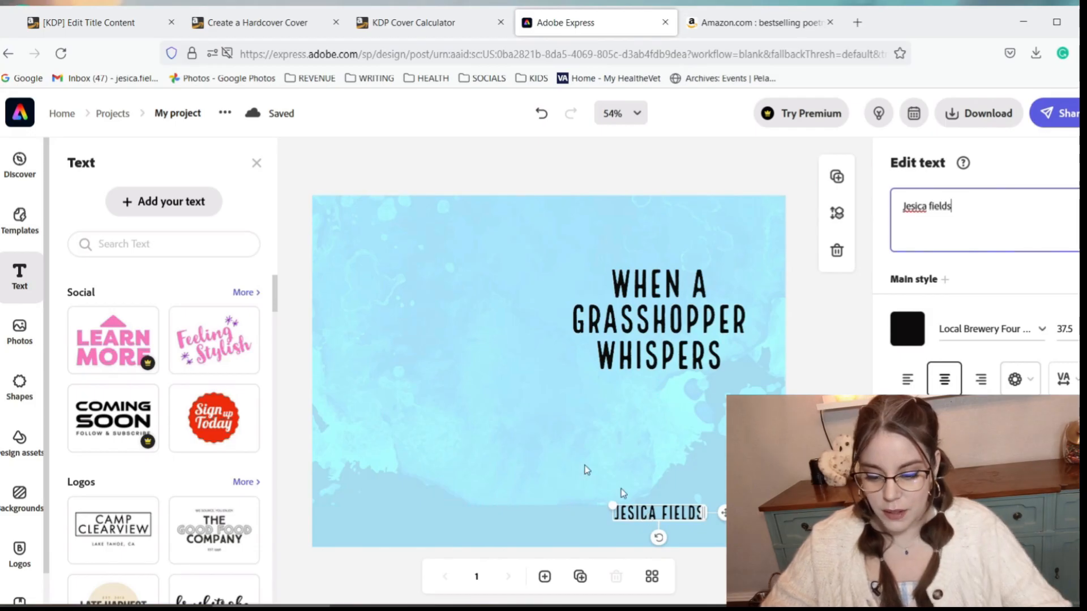
left_click(563, 442)
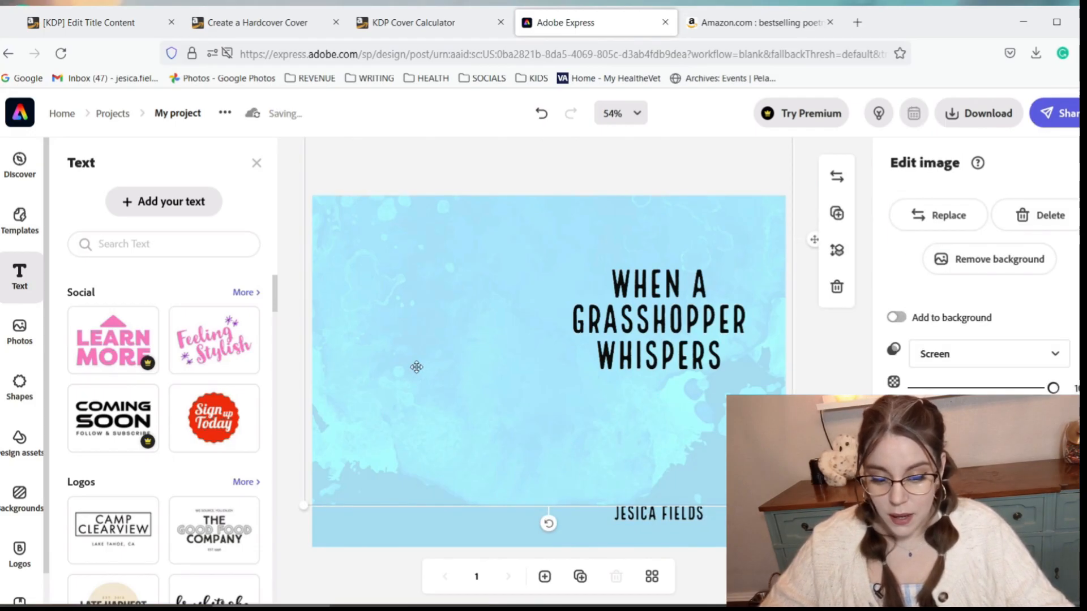
Step: Search the design assets for 'yellow flower'
left_click(21, 439)
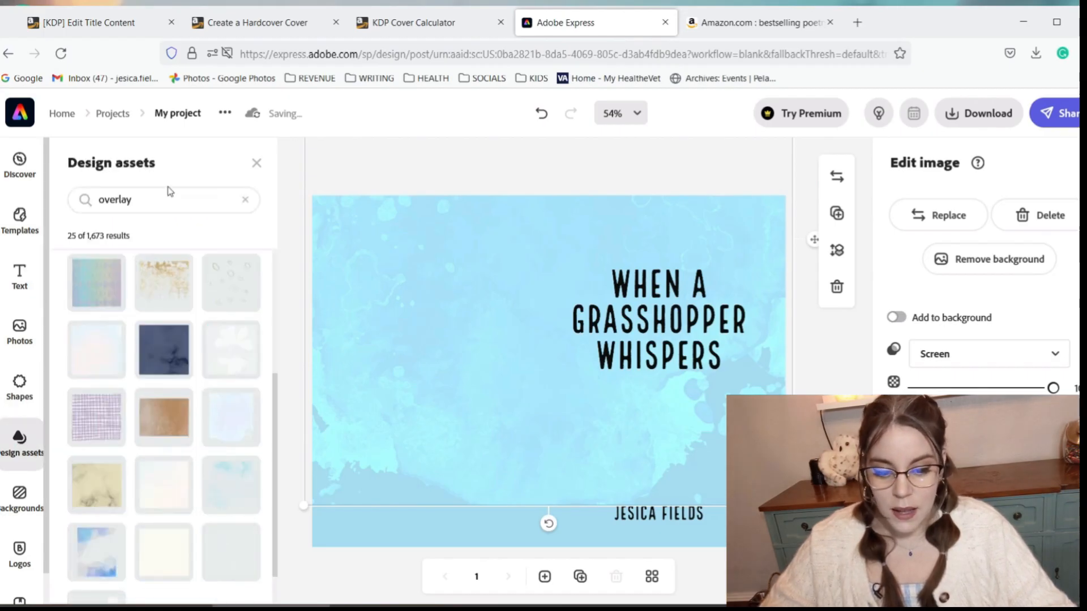
left_click(153, 199)
key("BackSpace")
key("BackSpace")
key("BackSpace")
type("yellow ")
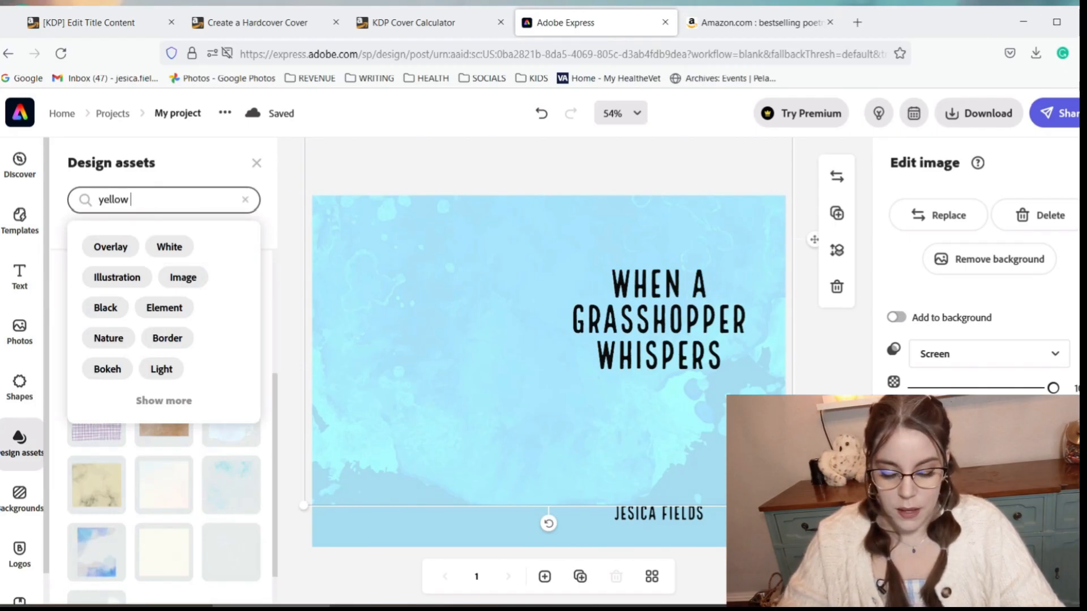
type("flower")
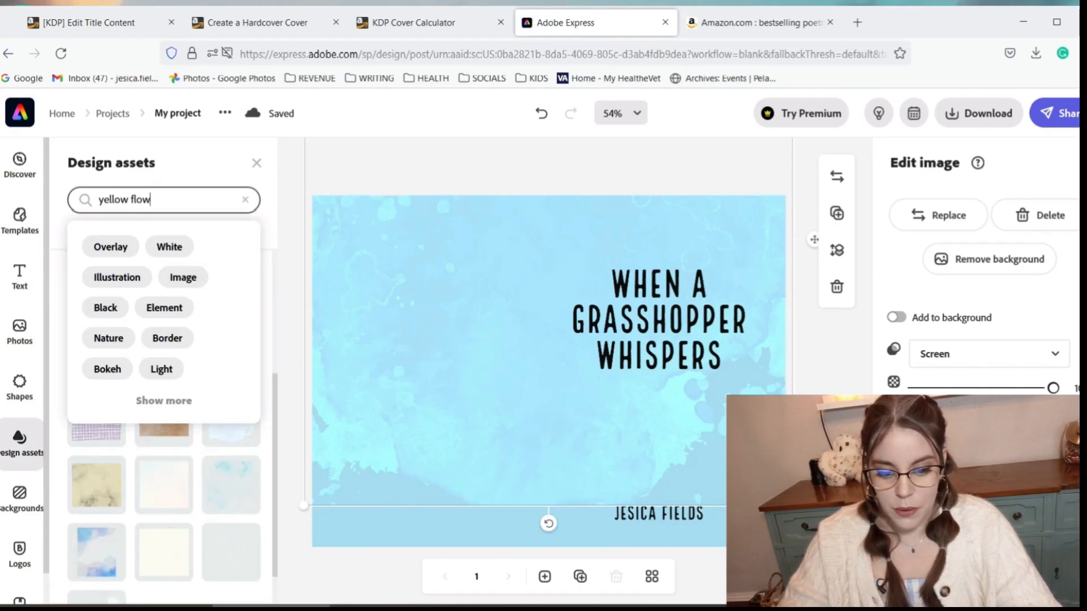
key("Return")
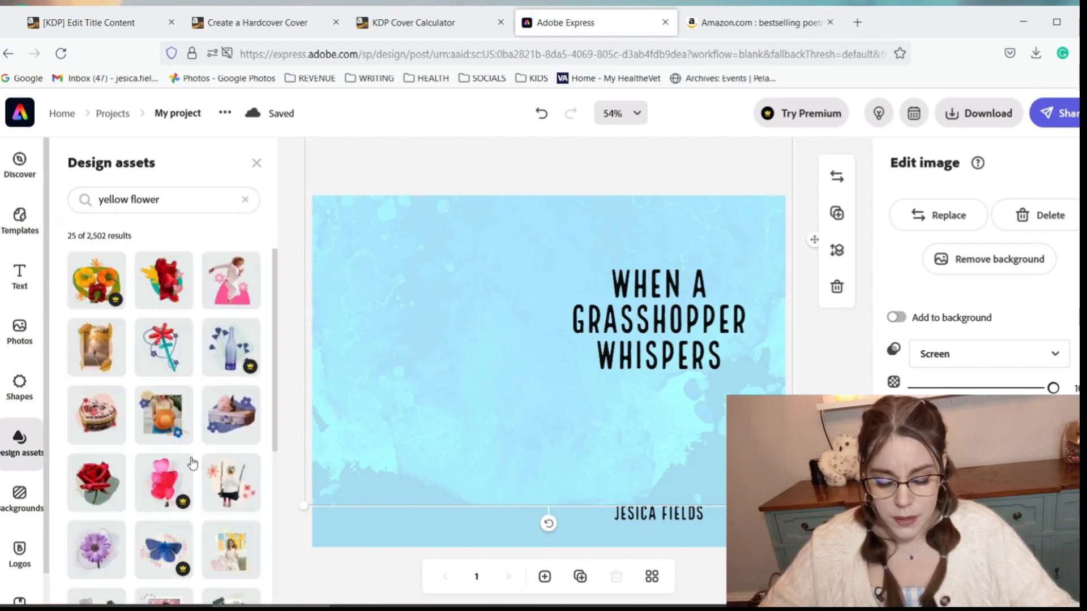
Step: Scroll through the yellow flower results until the marigold images appear
scroll(192, 463, "down", 3)
scroll(193, 464, "down", 5)
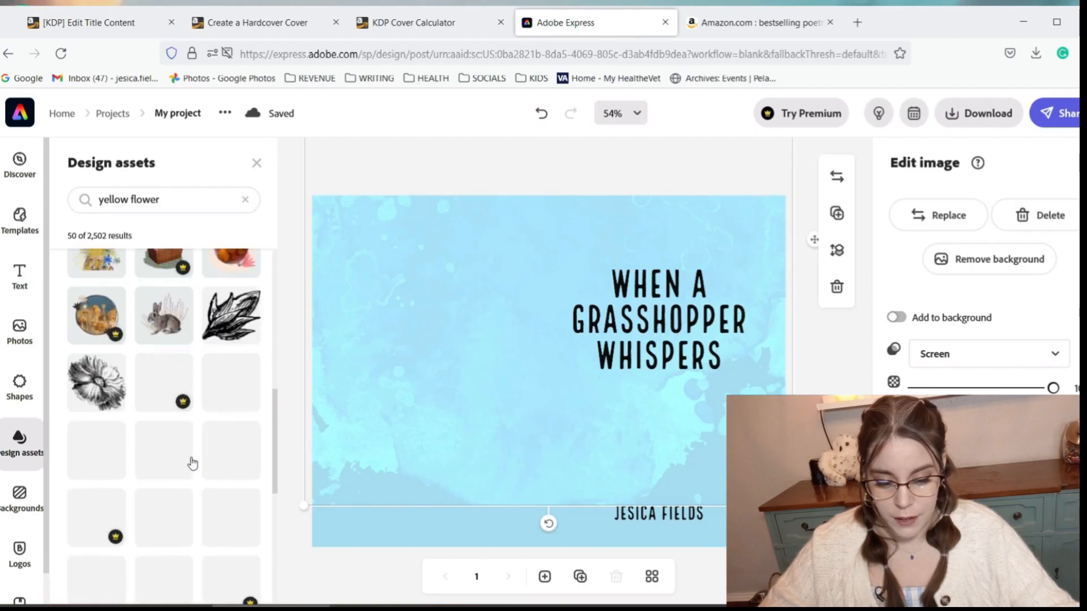
scroll(192, 463, "down", 5)
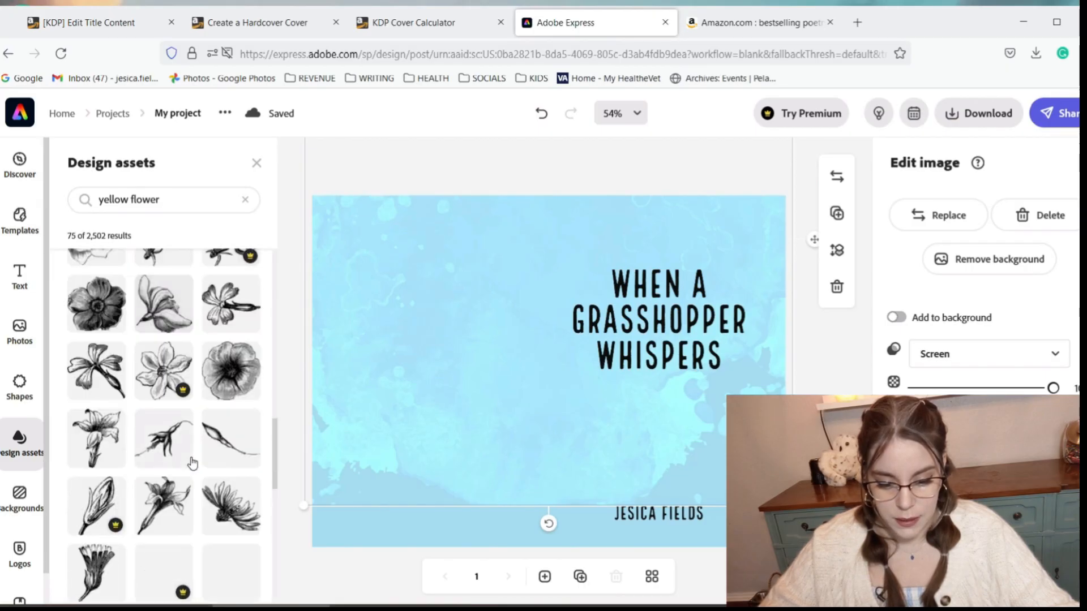
scroll(193, 463, "down", 8)
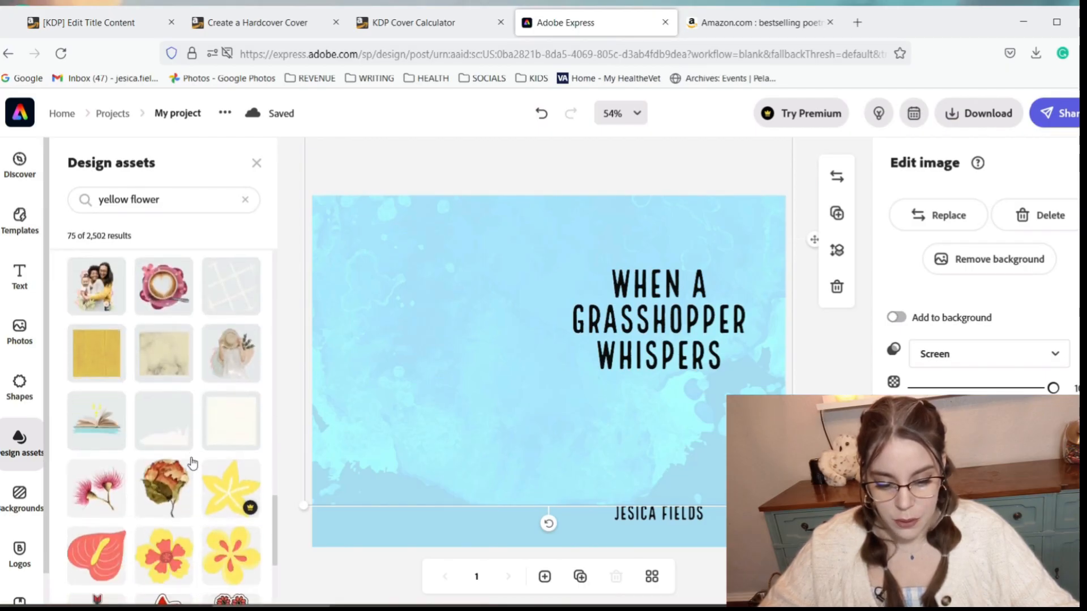
scroll(193, 463, "down", 8)
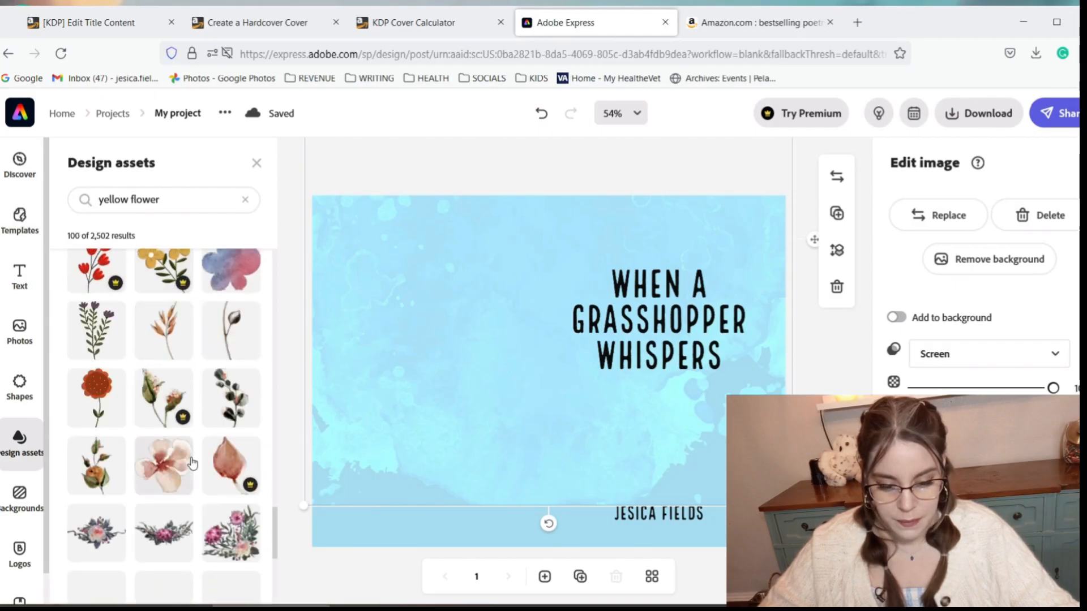
scroll(192, 463, "down", 5)
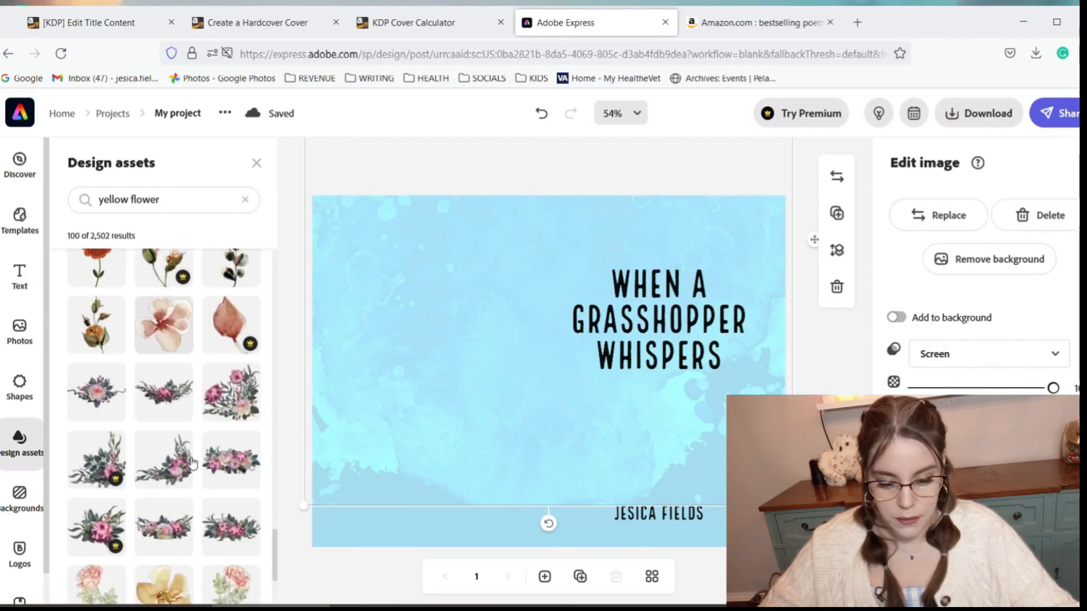
scroll(192, 463, "down", 5)
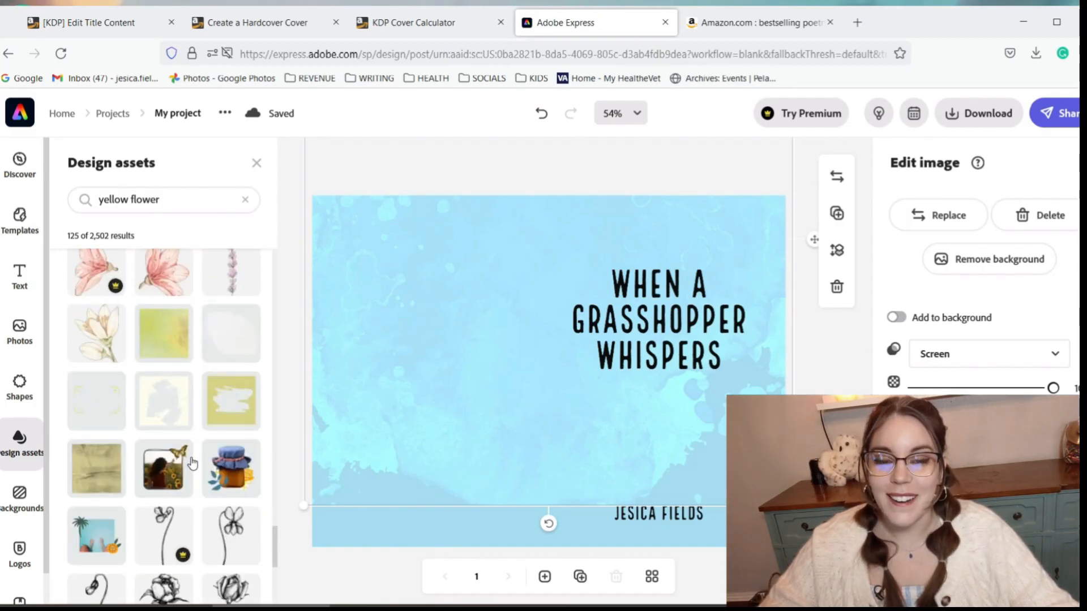
scroll(192, 463, "down", 4)
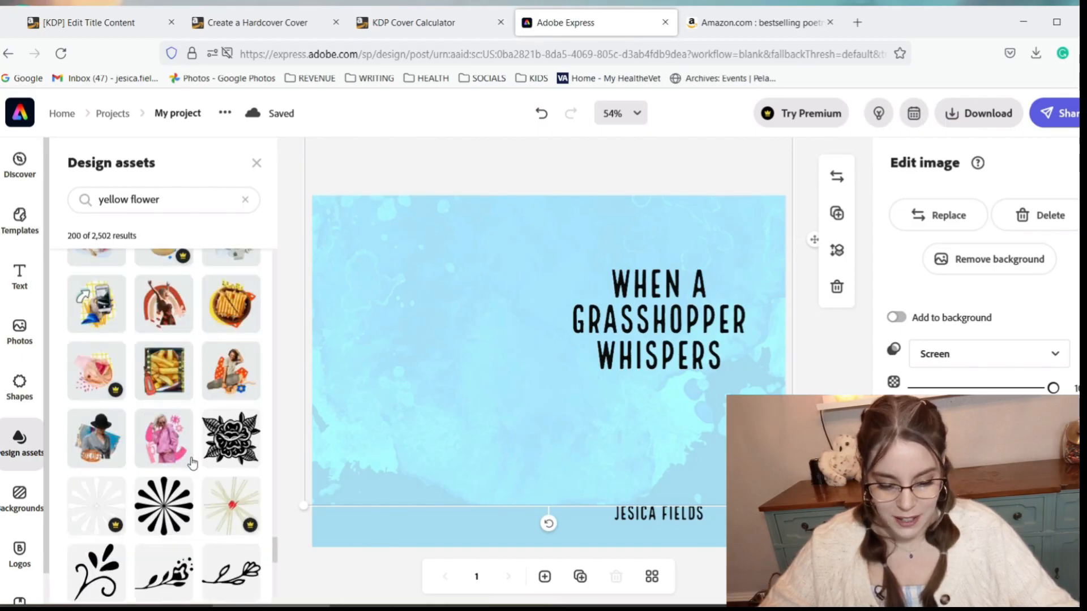
scroll(193, 463, "down", 5)
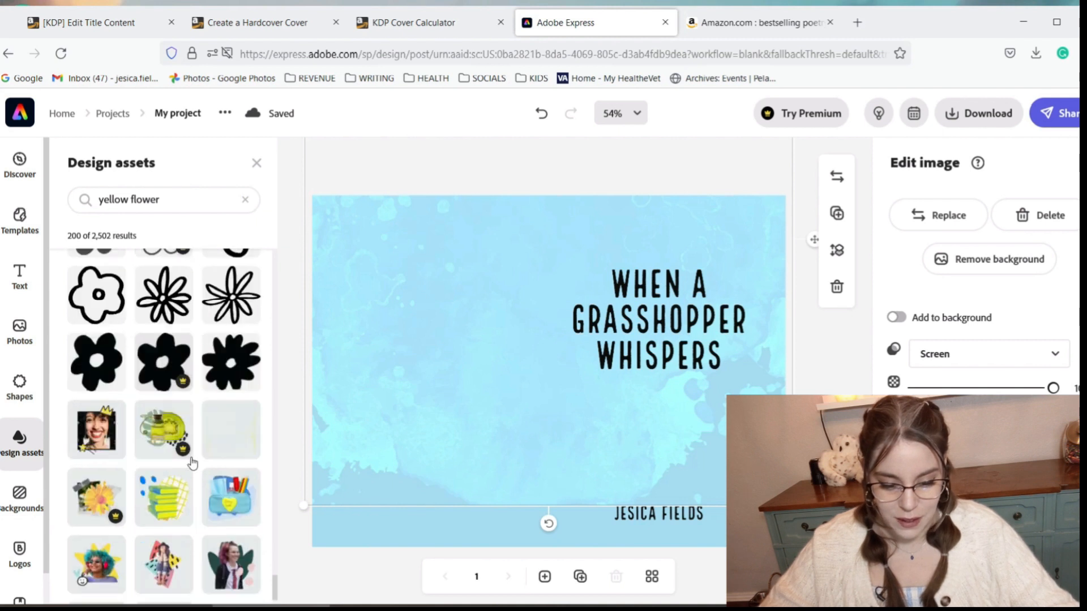
scroll(192, 463, "down", 8)
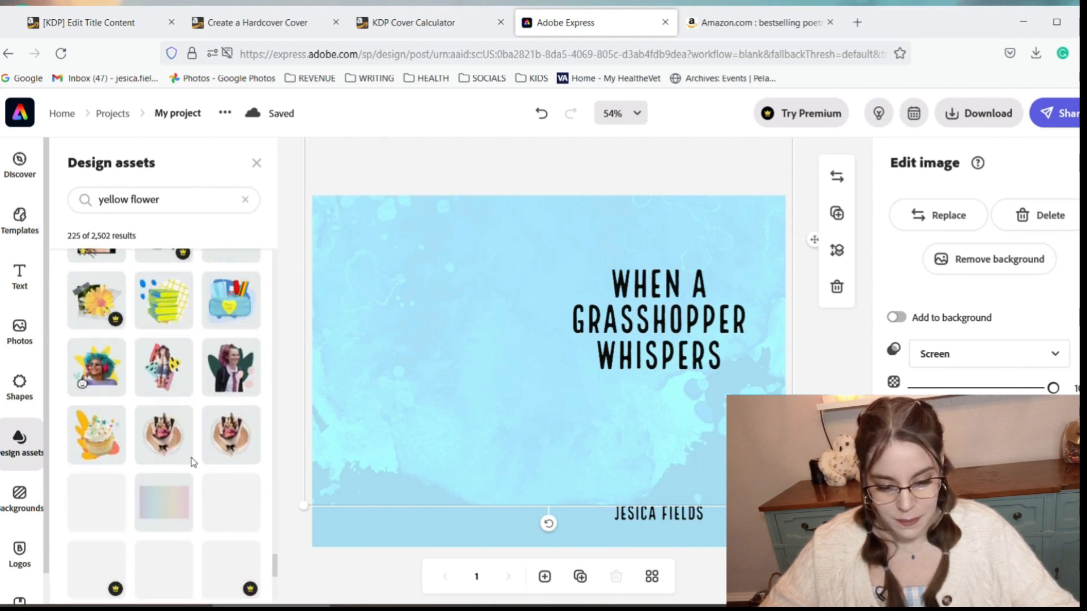
scroll(192, 463, "down", 3)
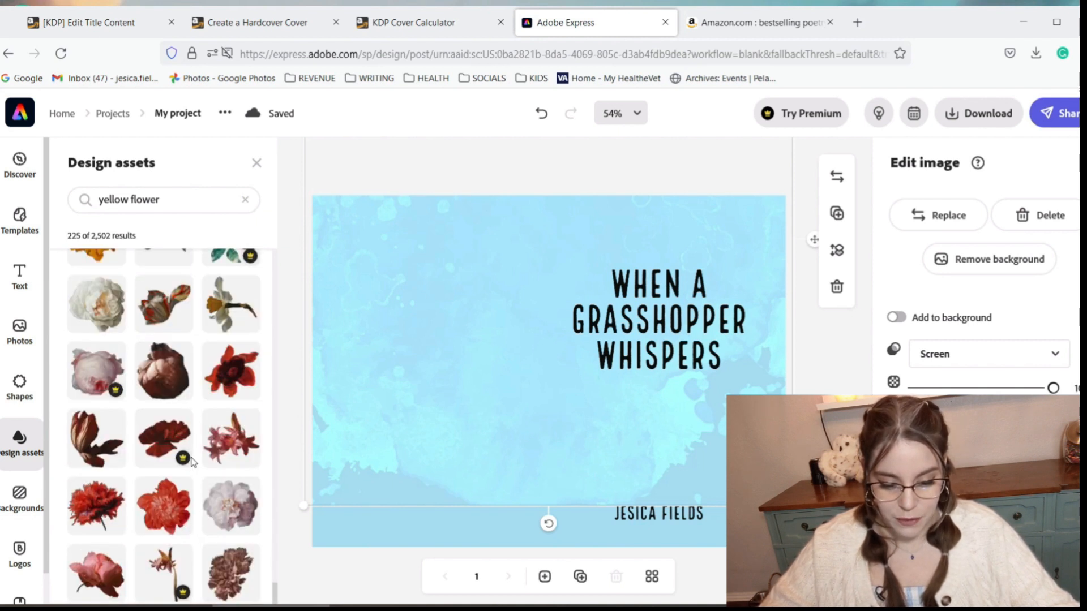
scroll(193, 463, "down", 2)
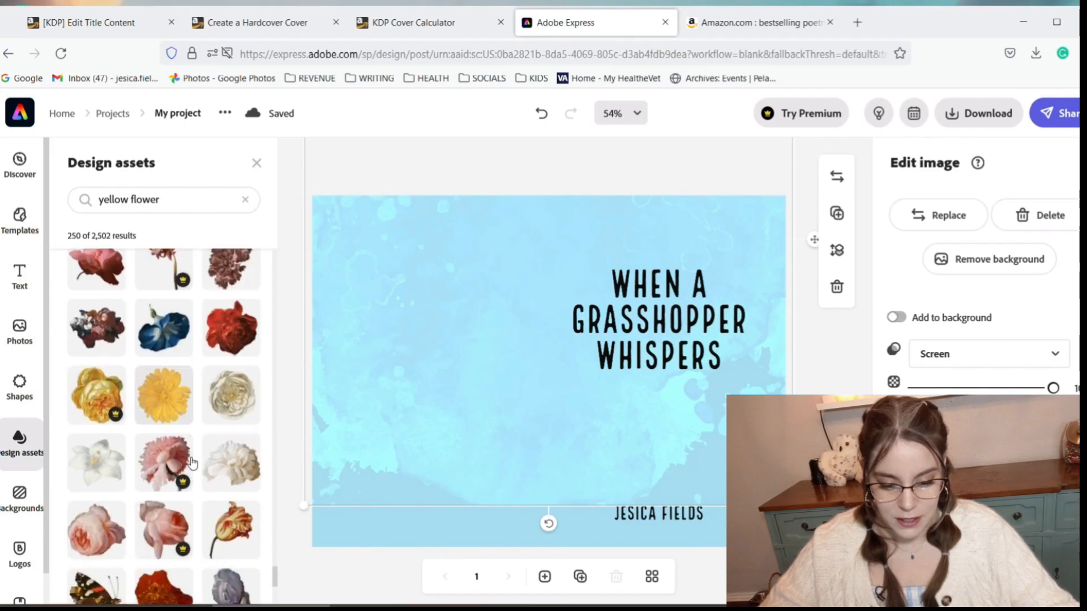
scroll(192, 463, "down", 4)
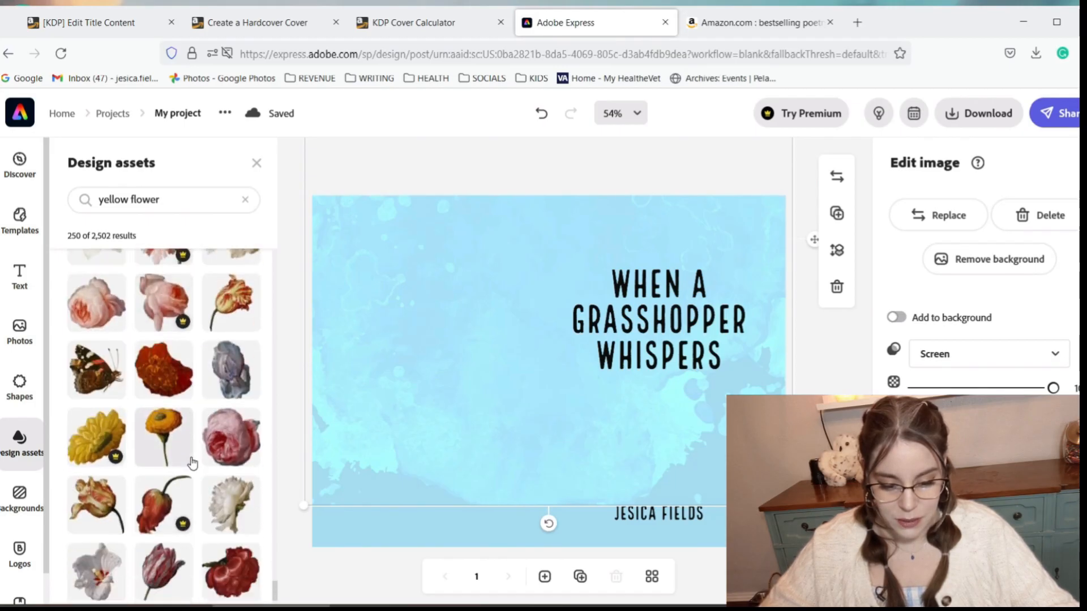
scroll(193, 463, "down", 3)
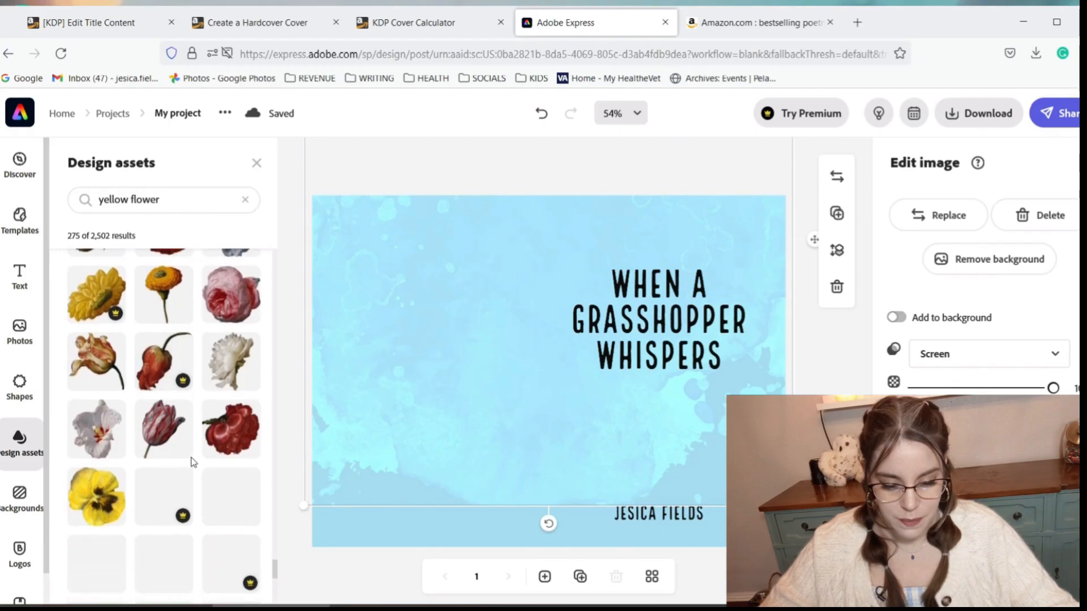
scroll(193, 463, "down", 1)
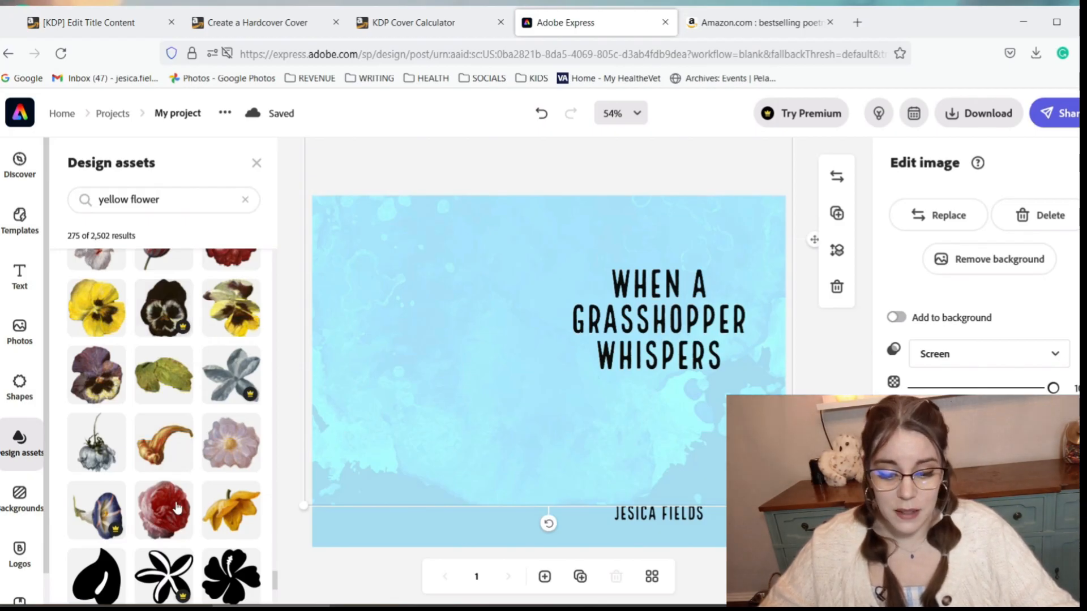
scroll(178, 508, "down", 2)
scroll(177, 508, "down", 4)
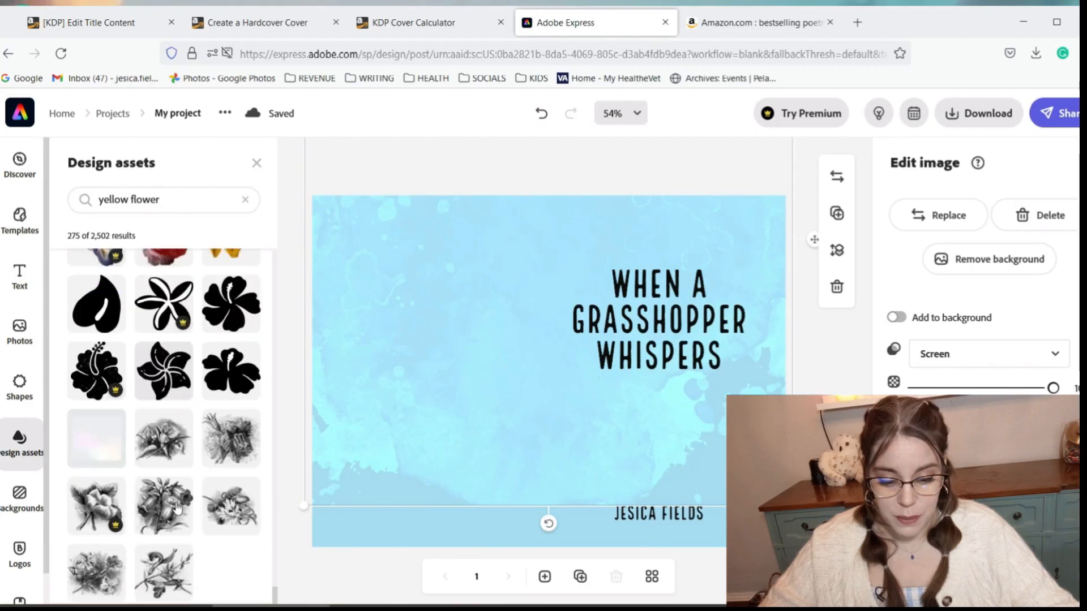
scroll(177, 505, "down", 2)
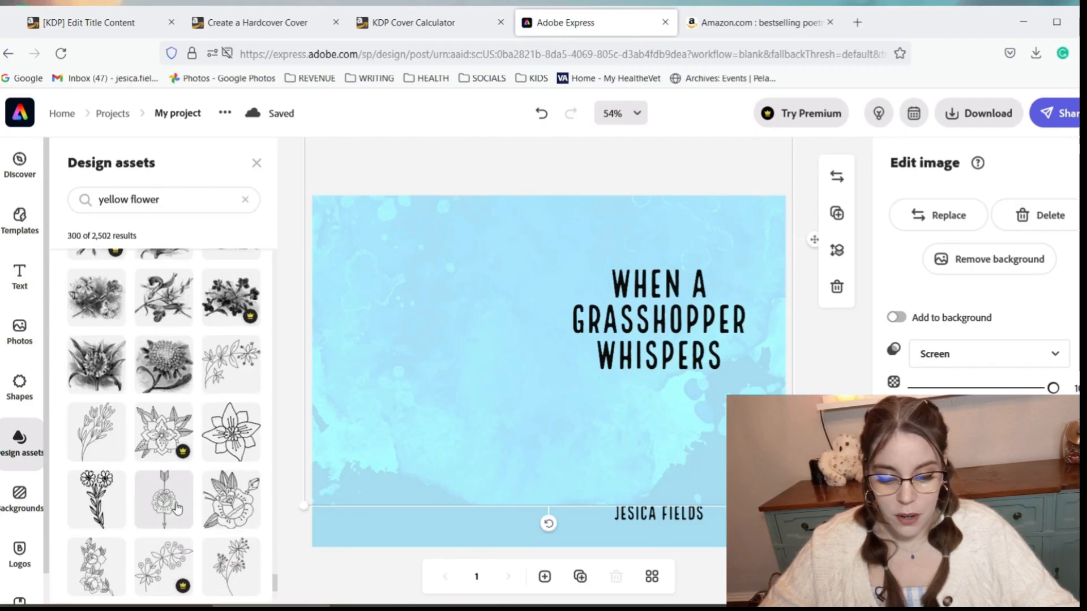
scroll(198, 514, "down", 4)
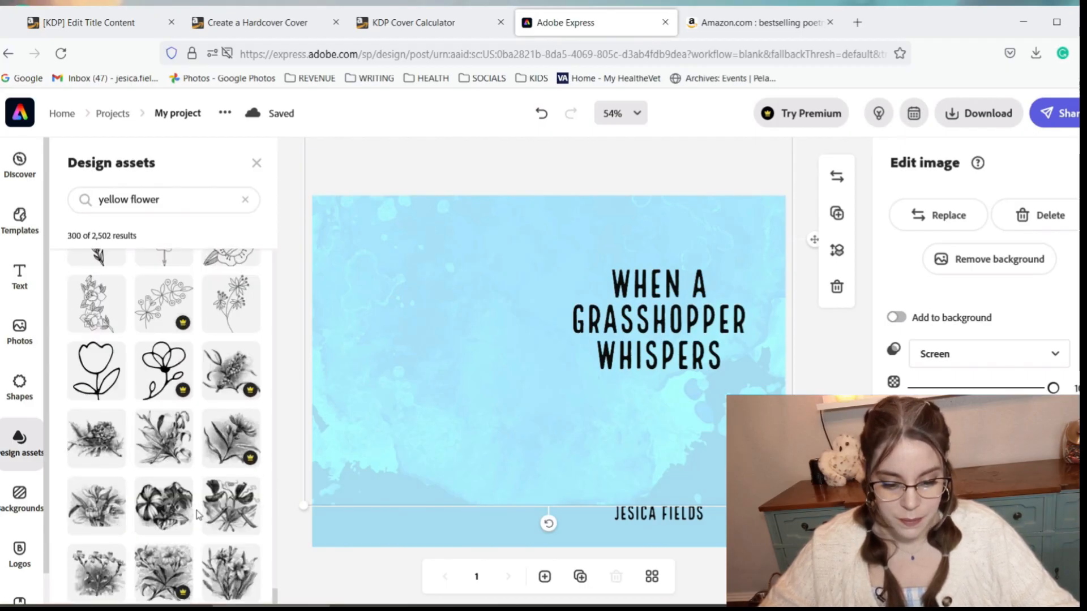
scroll(199, 514, "down", 4)
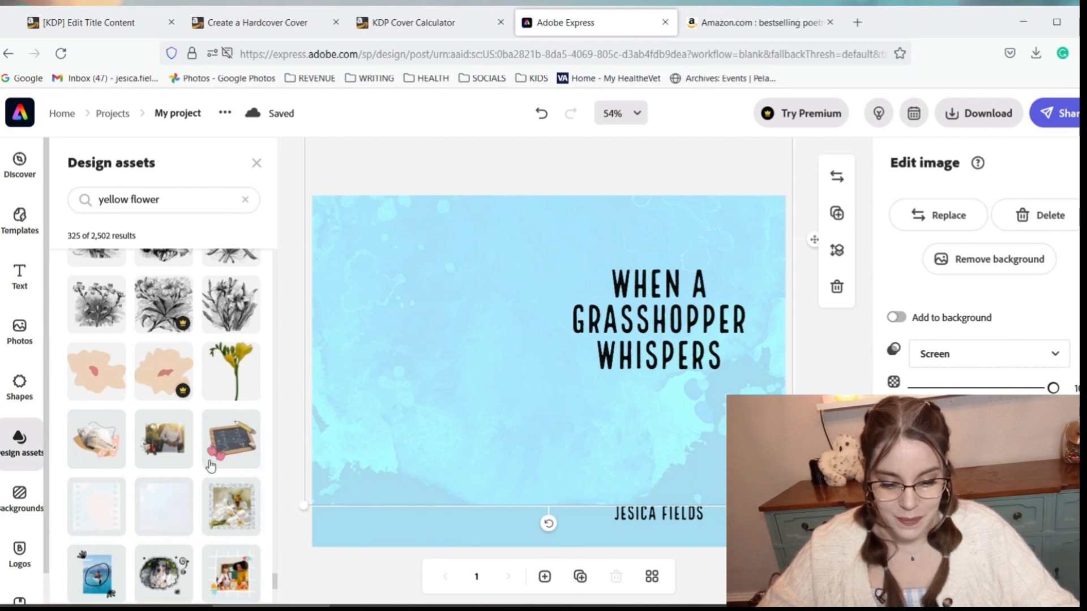
scroll(211, 466, "down", 1)
scroll(210, 465, "down", 6)
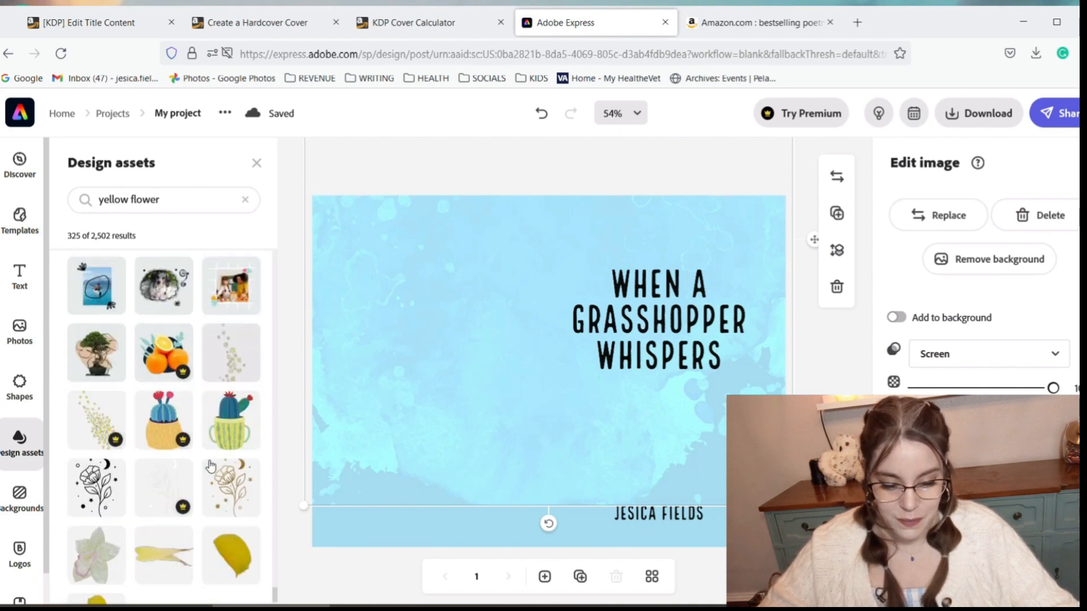
scroll(211, 466, "down", 2)
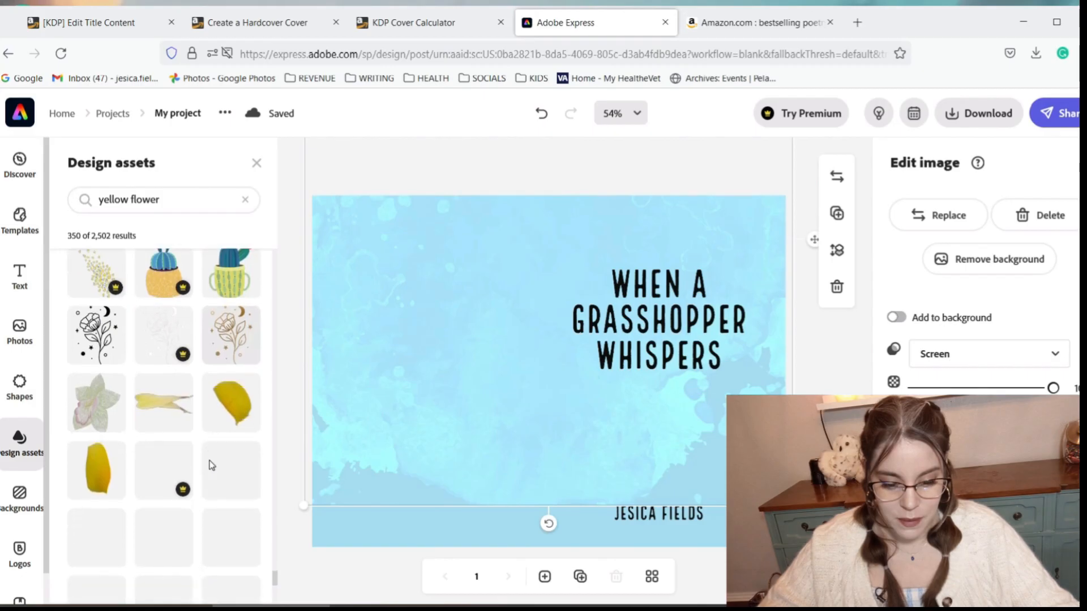
scroll(210, 466, "down", 7)
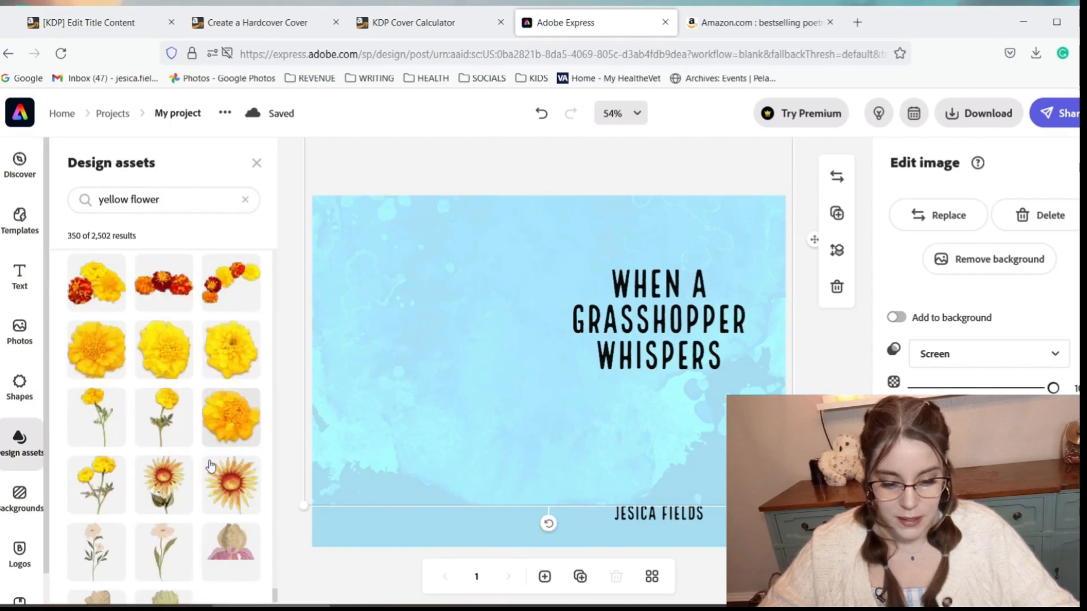
scroll(211, 465, "down", 1)
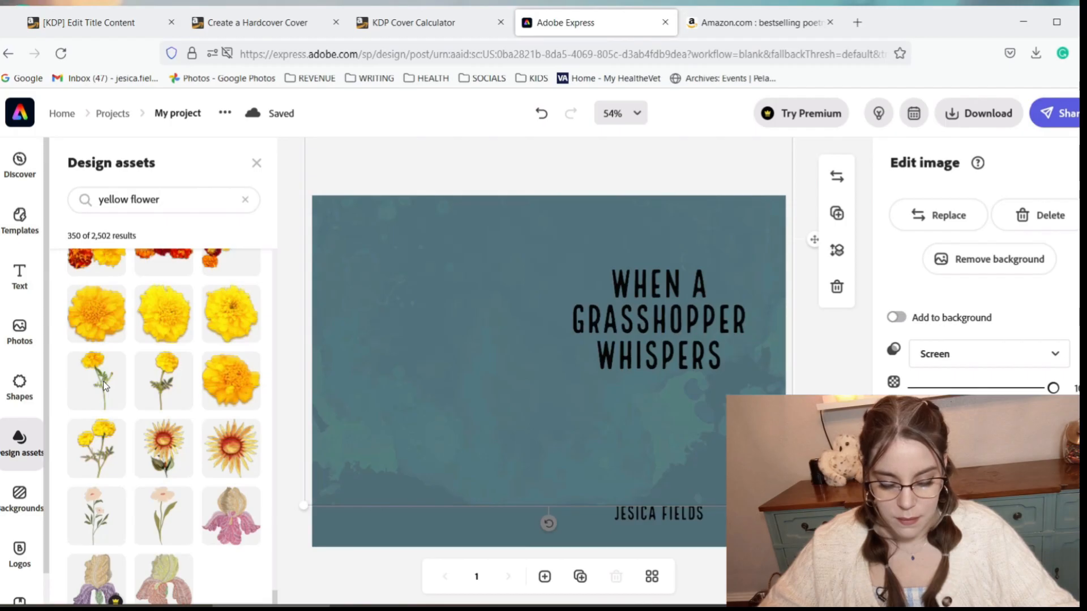
Step: Add single-stem and two-bloom marigold images to the cover at left, centre and lower right
left_click(103, 382)
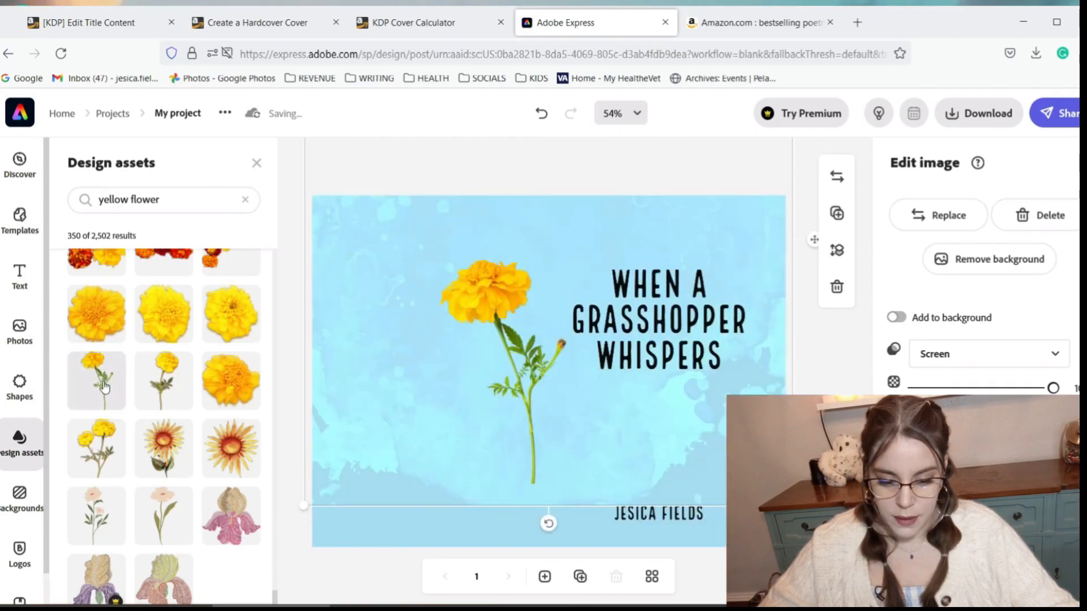
left_click(91, 463)
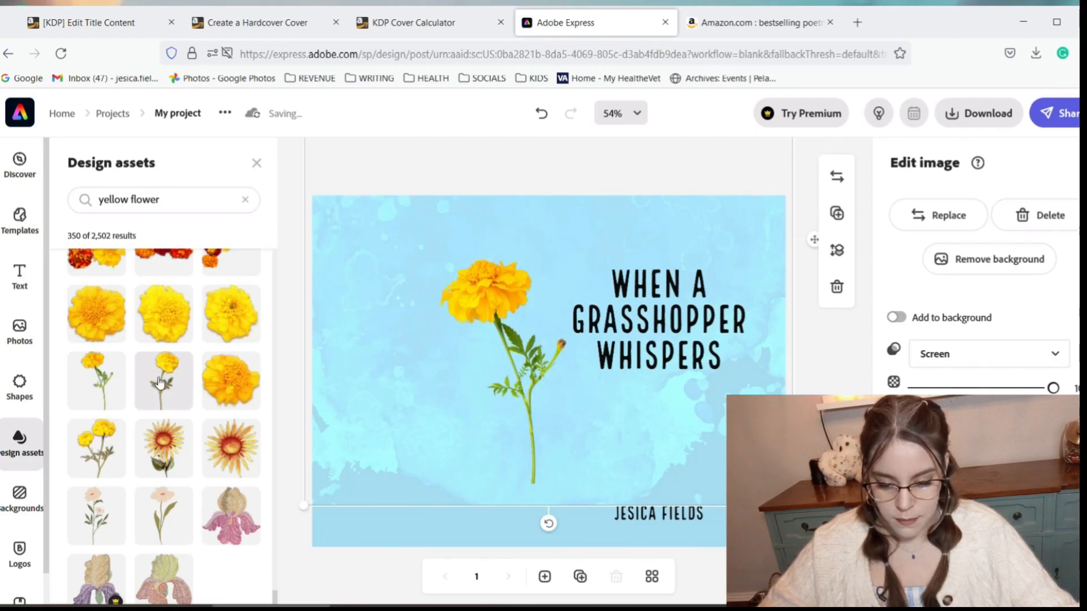
left_click(160, 383)
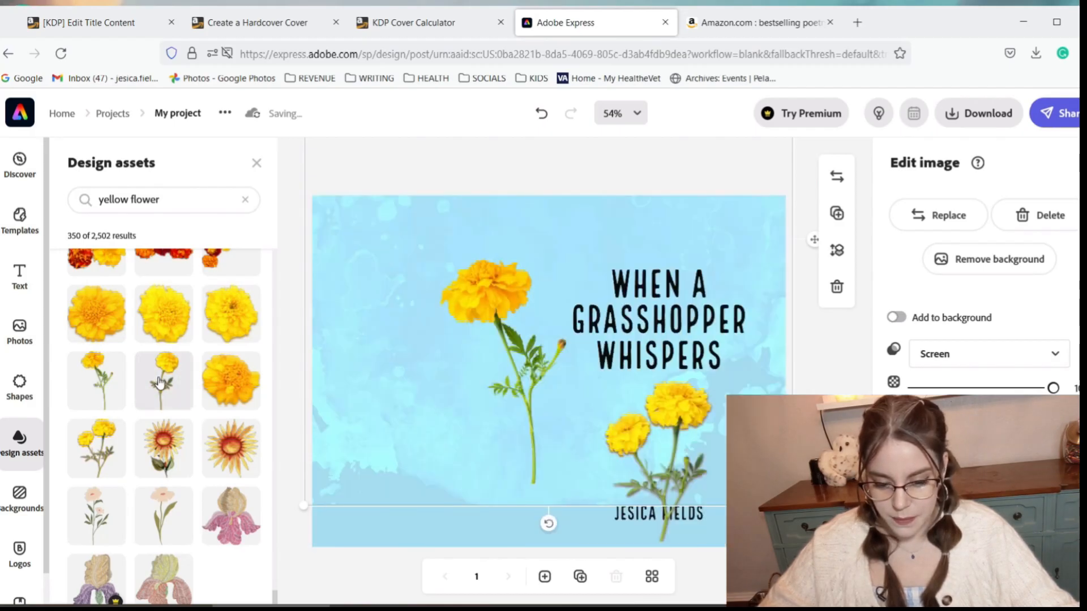
left_click(161, 383)
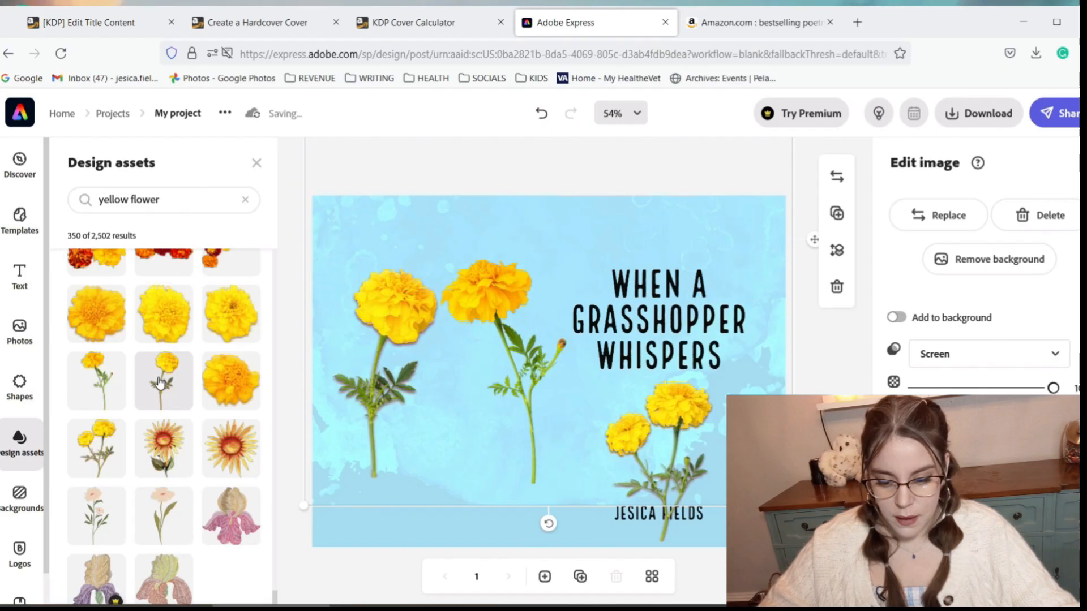
left_click(161, 200)
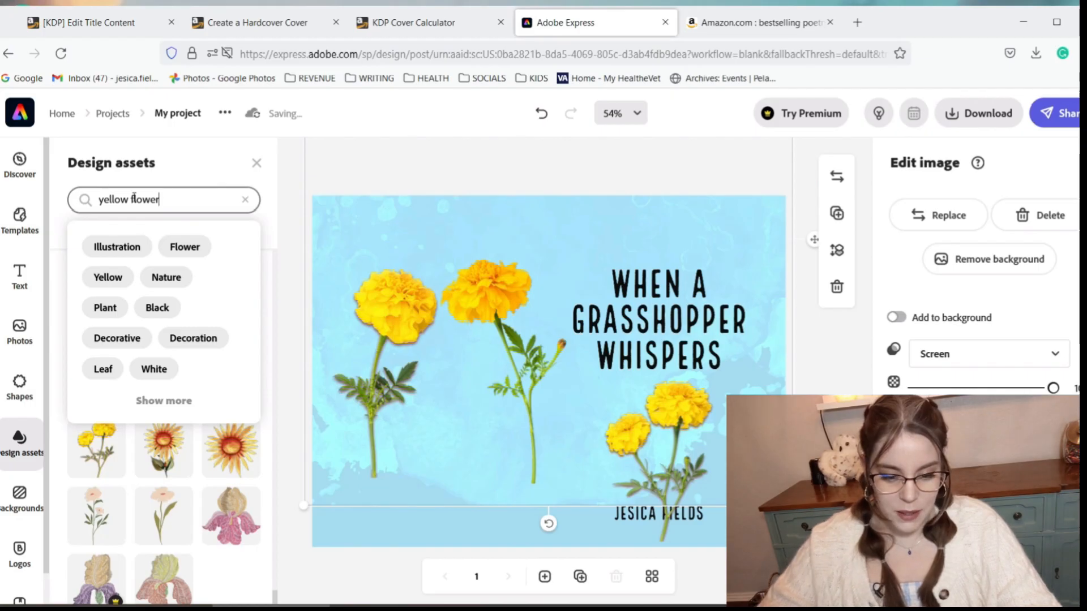
Step: Replace the asset search with 'grasshopper' to list grasshopper images
key("BackSpace")
key("BackSpace")
key("BackSpace")
key("BackSpace")
key("BackSpace")
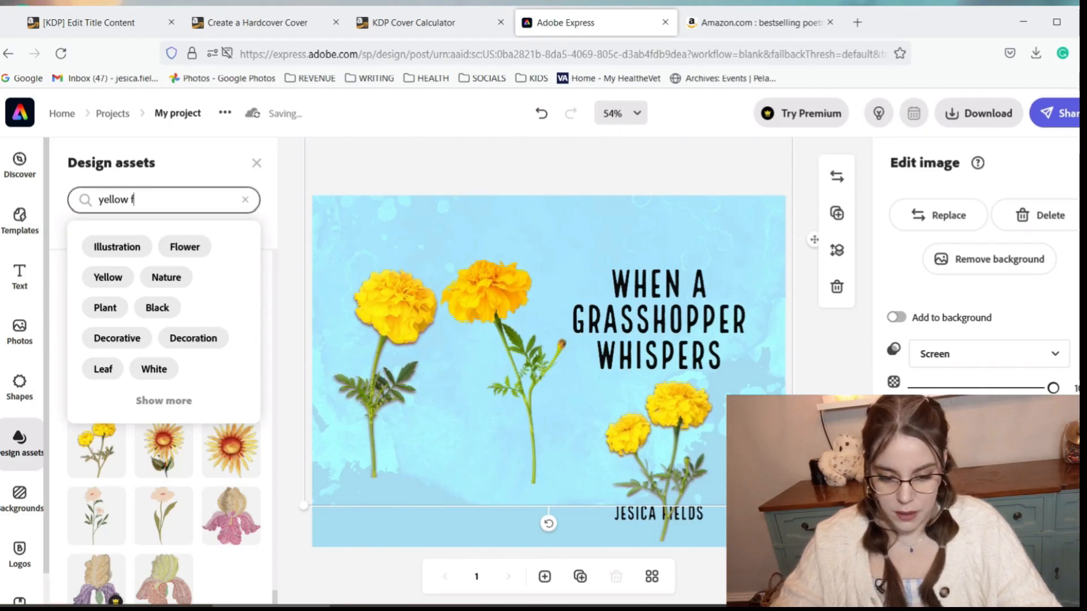
key("BackSpace")
key("BackSpace")
key("BackSpace")
key("BackSpace")
key("BackSpace")
key("BackSpace")
key("BackSpace")
key("BackSpace")
type("grasshopper")
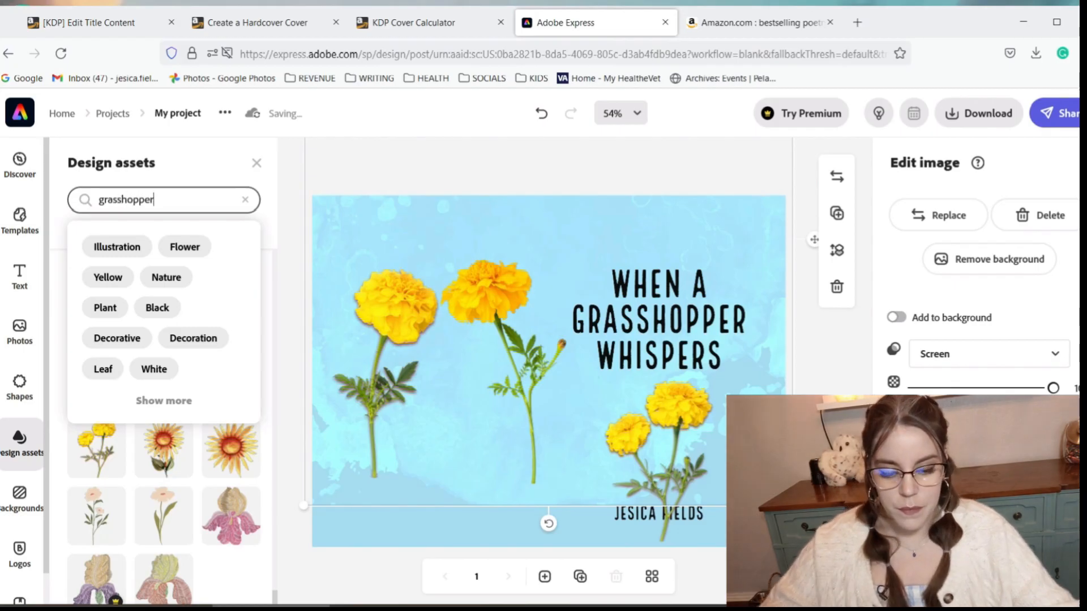
key("Return")
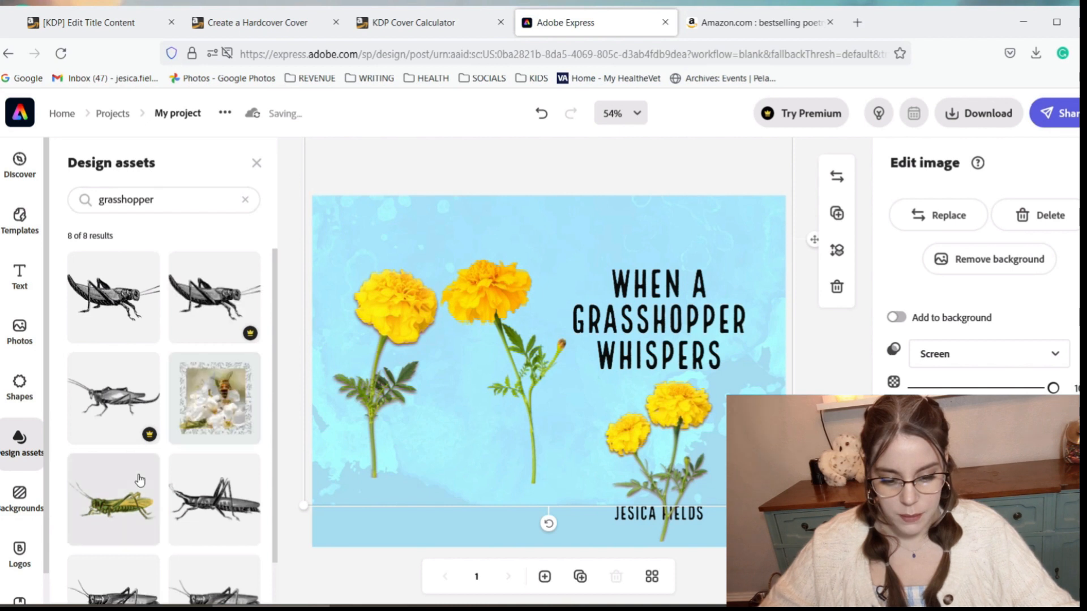
scroll(122, 480, "down", 1)
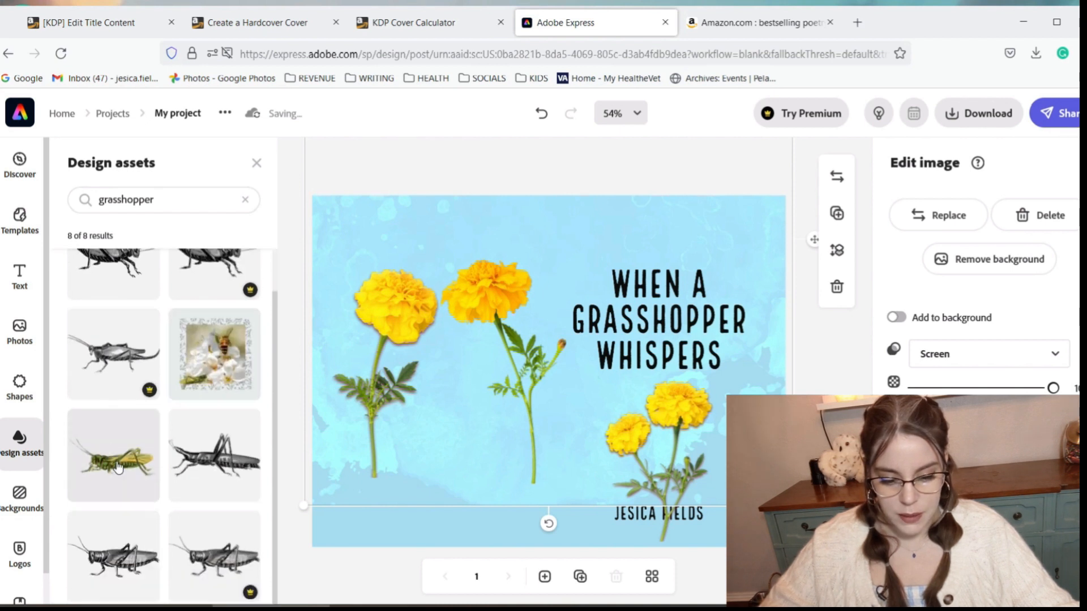
Step: Add the green grasshopper image to the cover and shrink it
left_click(117, 466)
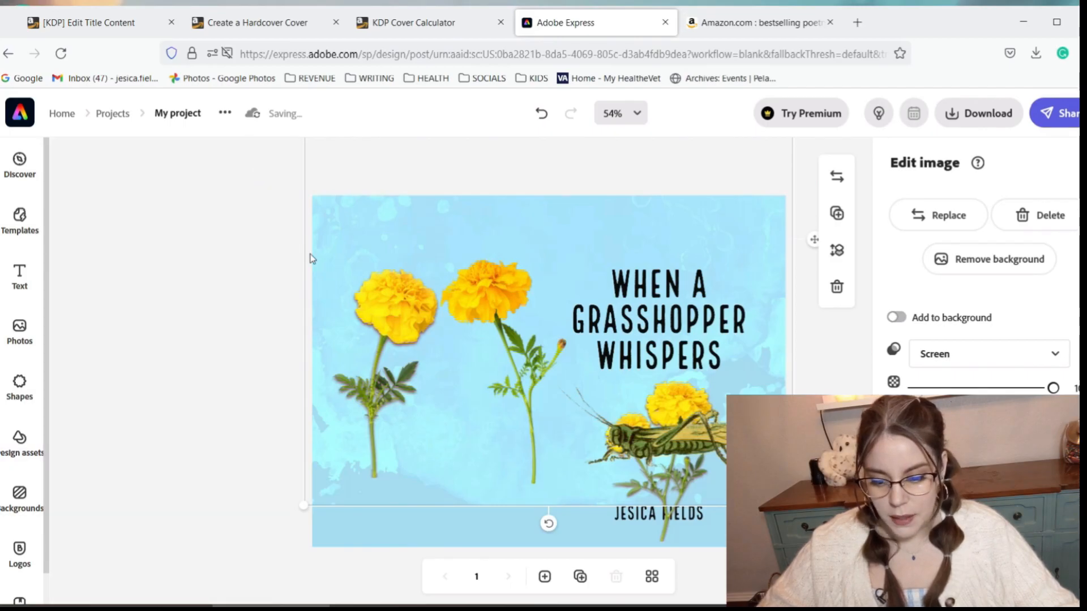
left_click(688, 436)
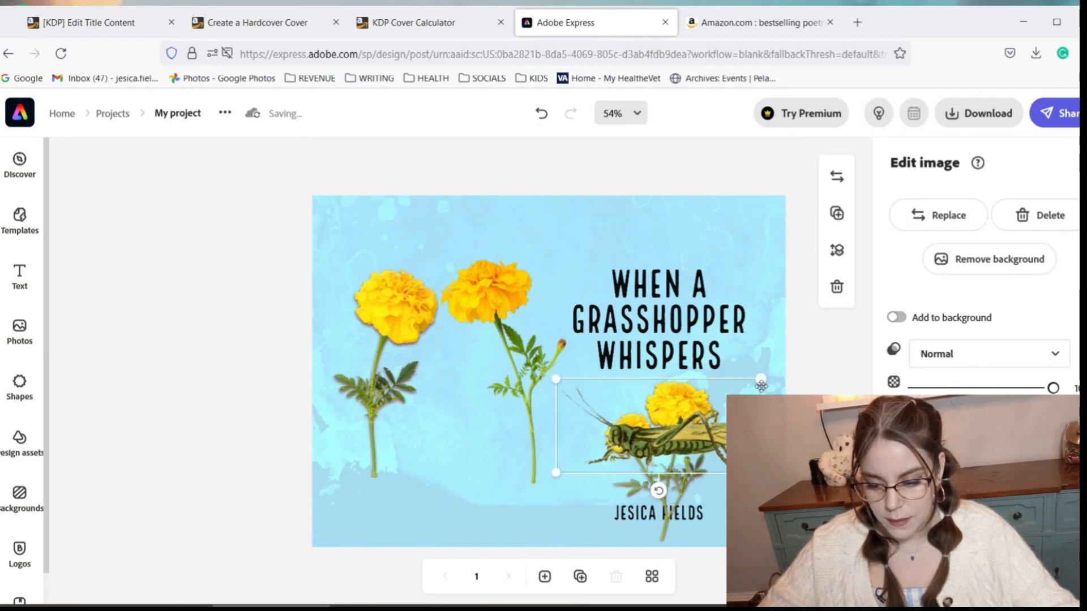
left_click_drag(761, 379, 667, 409)
Step: Enlarge the right-hand marigold and move it down-right, clear of the title
left_click(702, 412)
left_click_drag(715, 382, 801, 355)
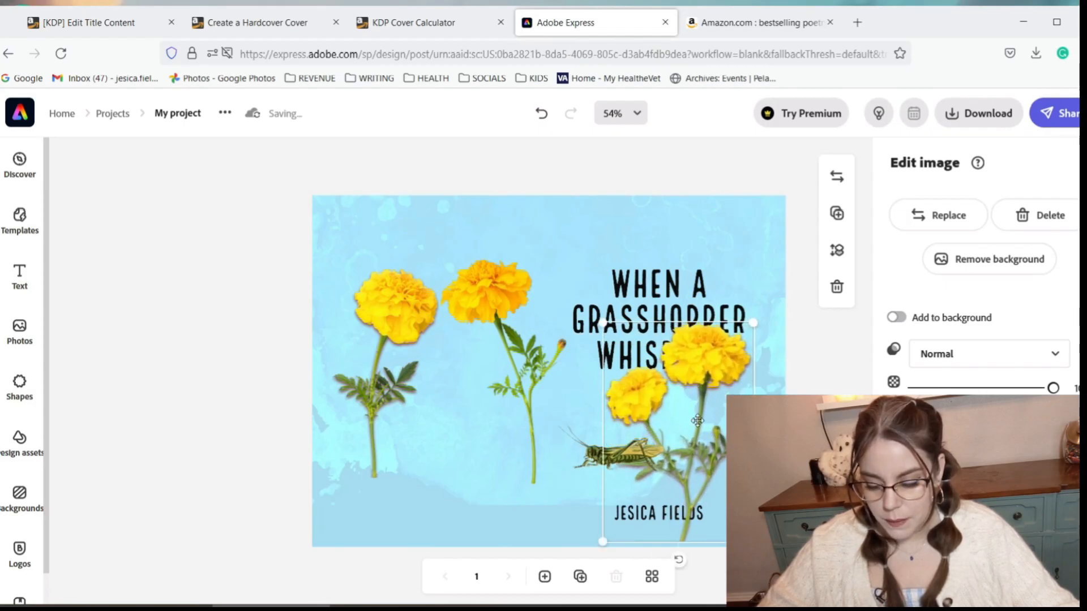
left_click_drag(692, 420, 731, 439)
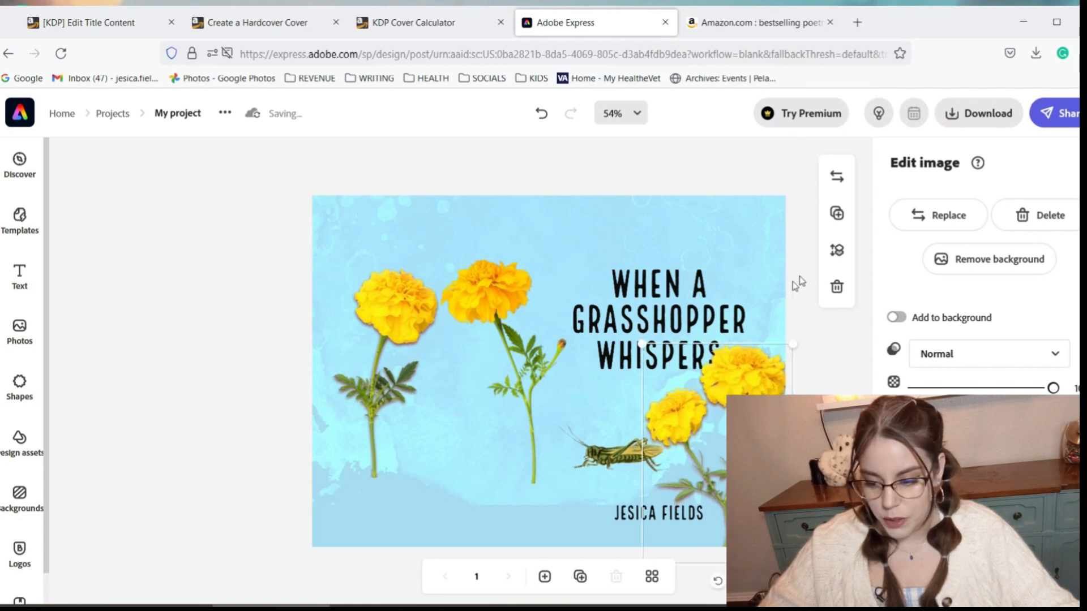
Step: Adjust the marigold's layer order so it stays in front of the background
left_click(838, 252)
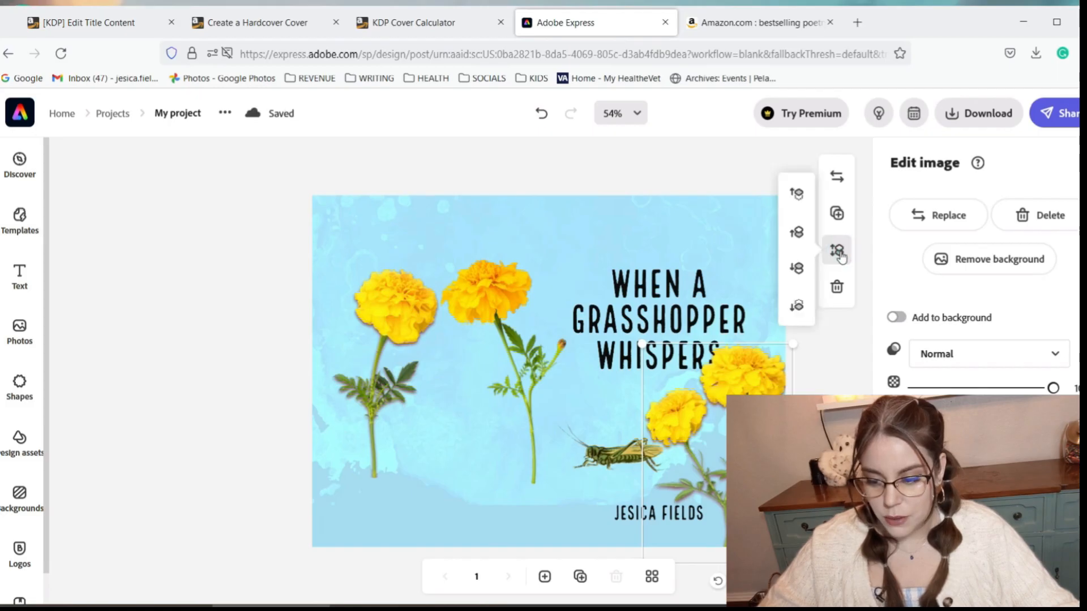
left_click(797, 270)
left_click(798, 275)
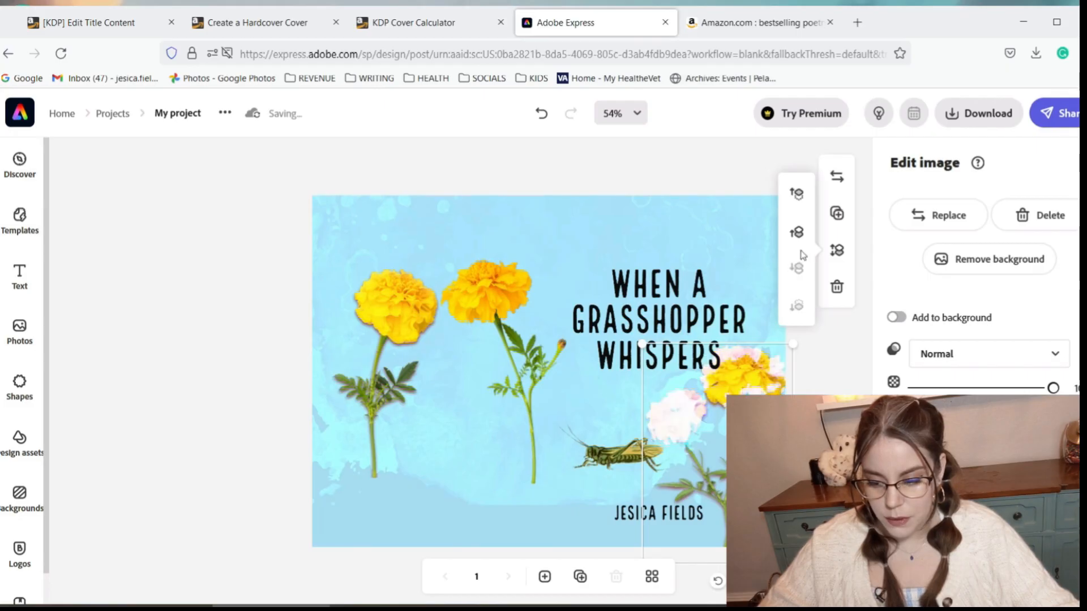
left_click(797, 232)
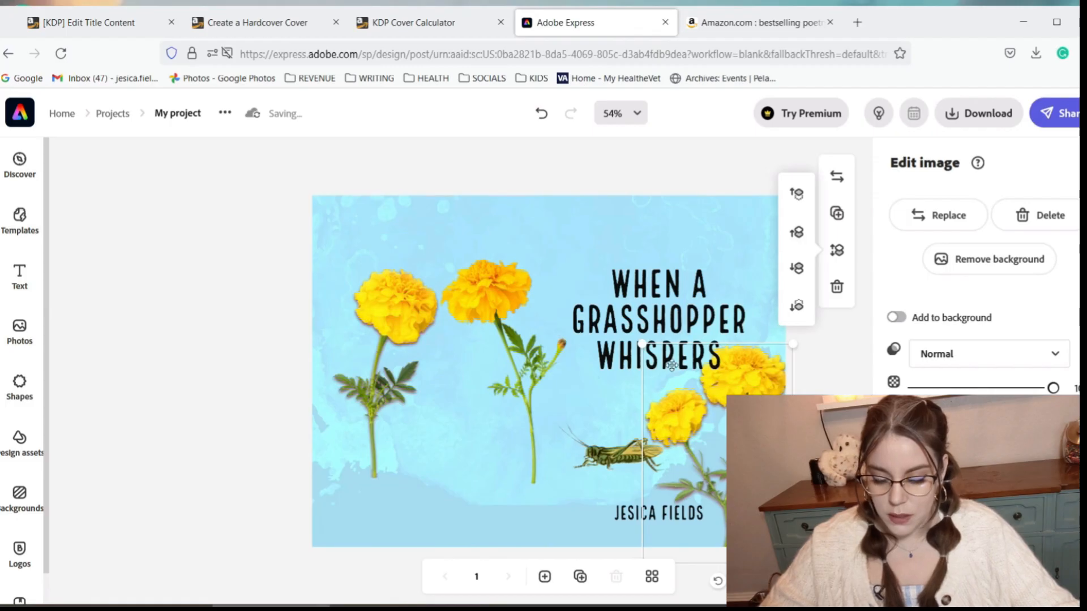
Step: Tilt the grasshopper and raise it beside the central marigold's stem
left_click(625, 460)
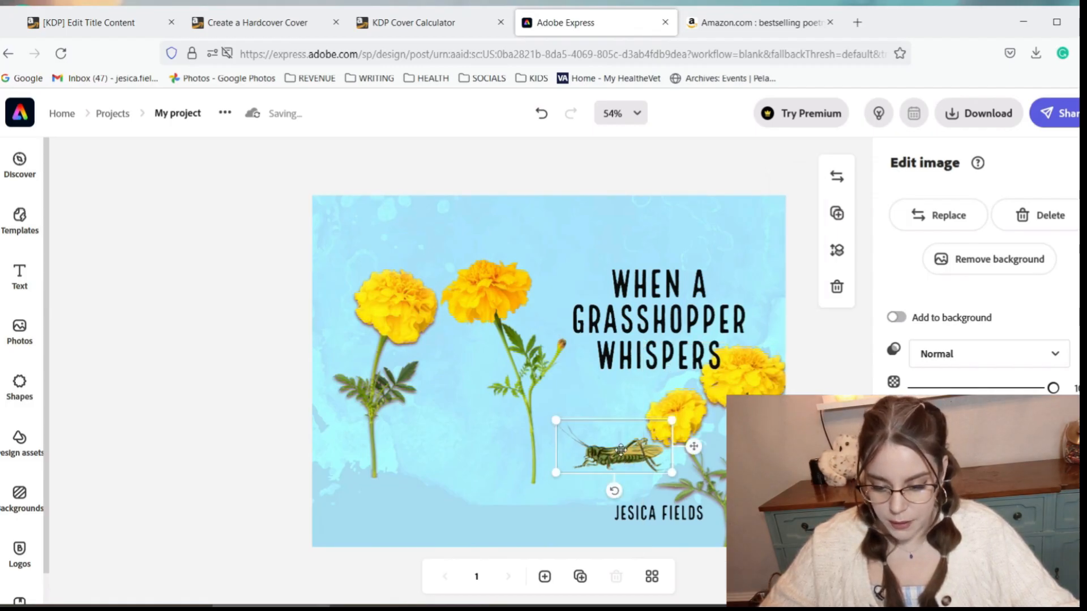
left_click_drag(616, 495, 635, 506)
left_click_drag(626, 455, 621, 407)
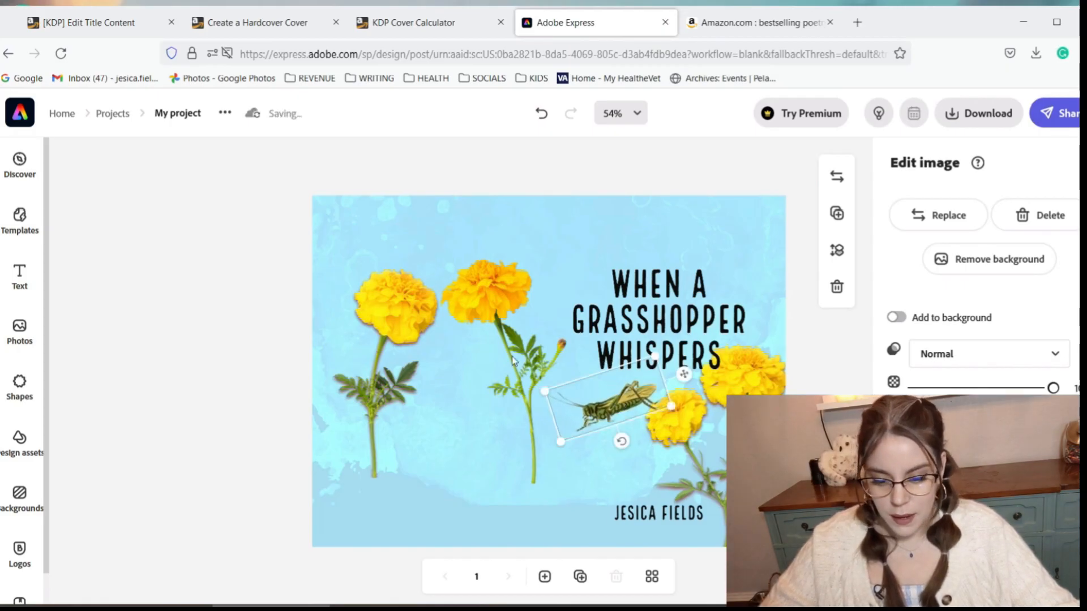
Step: Move the upper-left single-stem marigold out to the cover's left edge
left_click(374, 398)
left_click(572, 465)
left_click_drag(572, 464, 542, 464)
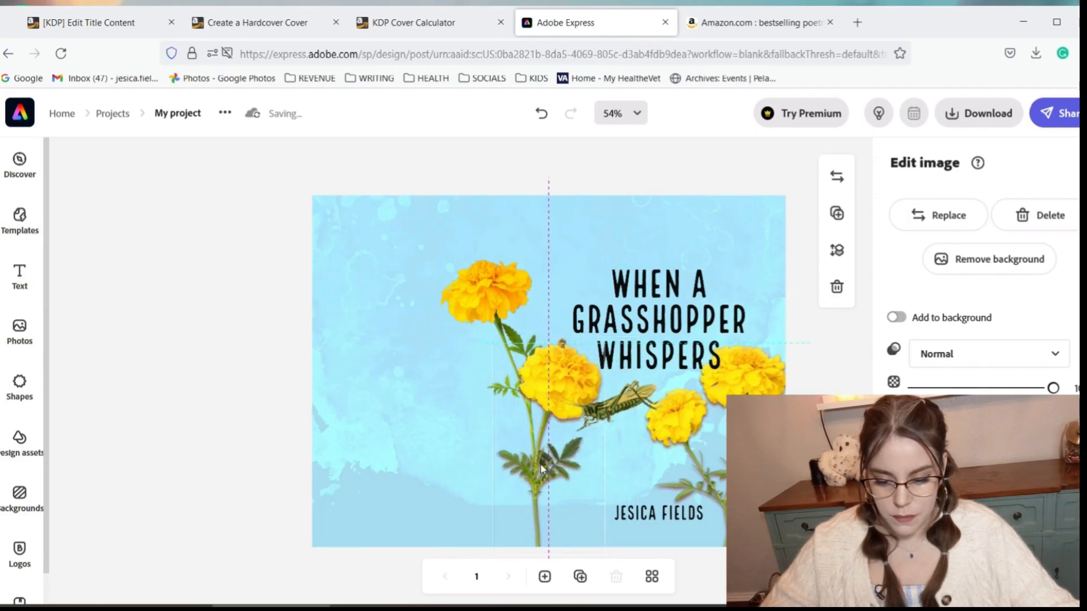
left_click(486, 294)
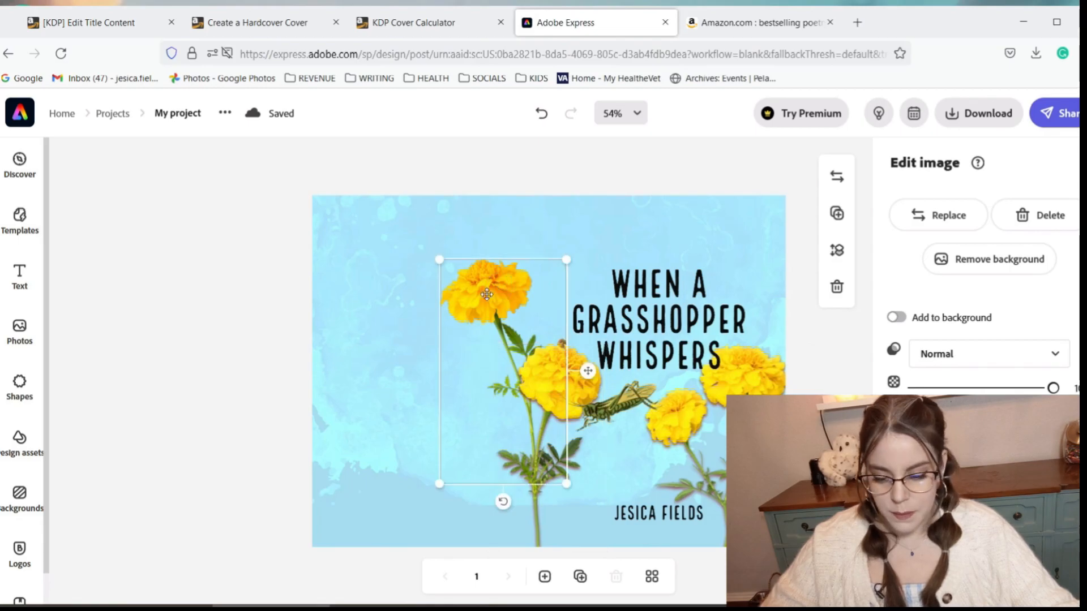
left_click_drag(487, 295, 370, 308)
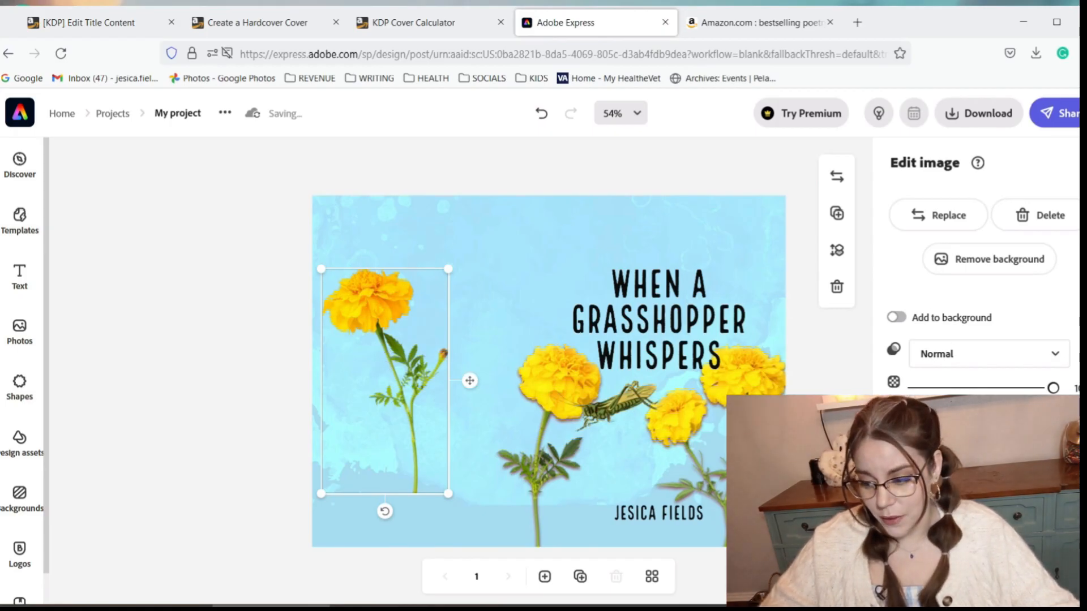
scroll(983, 291, "down", 2)
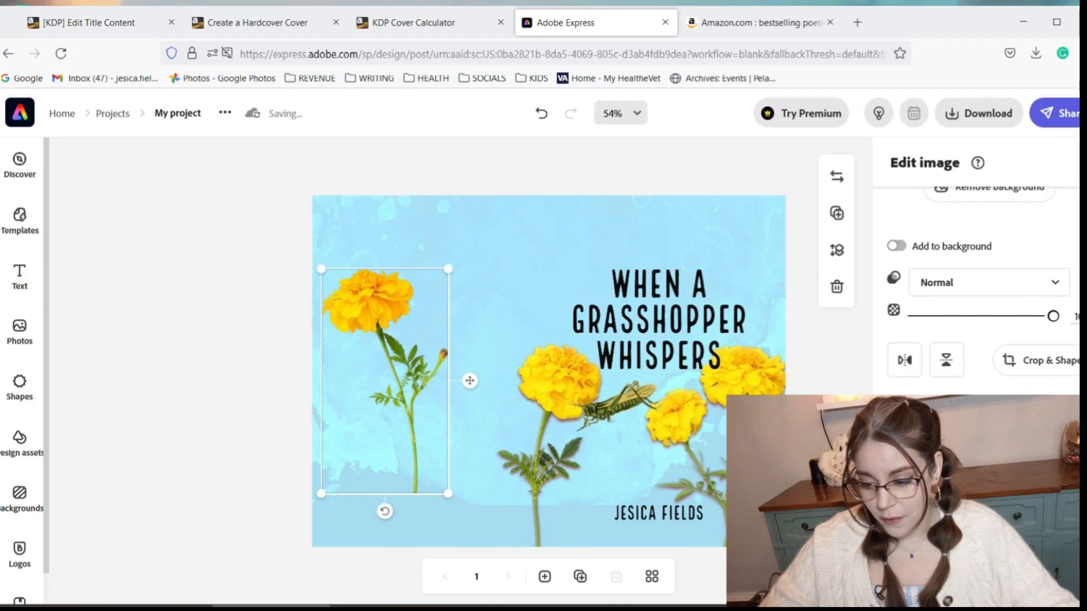
Step: Flip the left marigold horizontally, enlarge and straighten it so its stem reaches the bottom edge
left_click(906, 361)
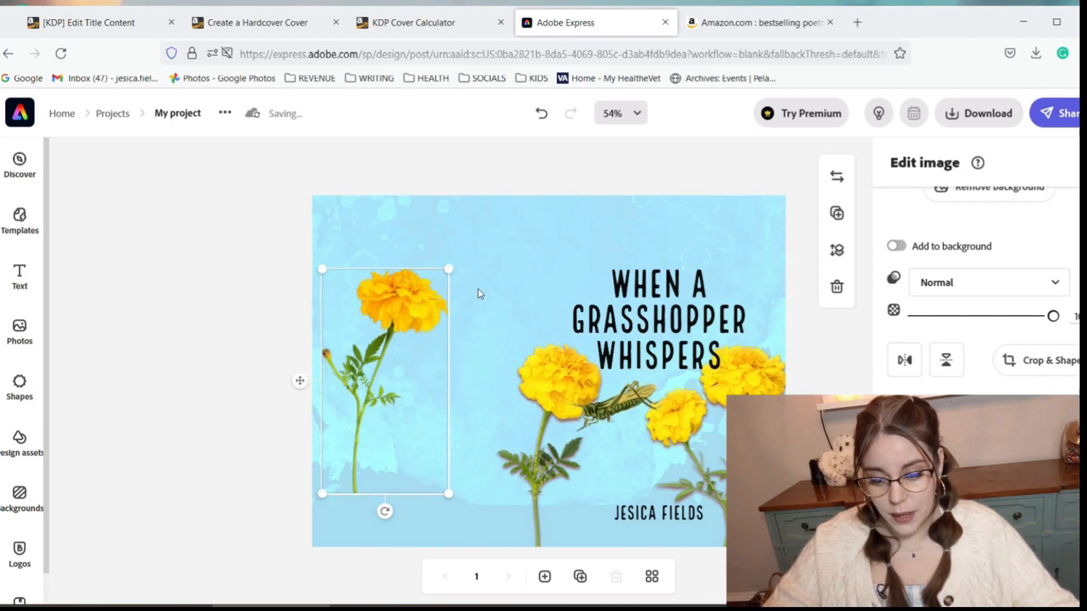
left_click_drag(447, 270, 481, 210)
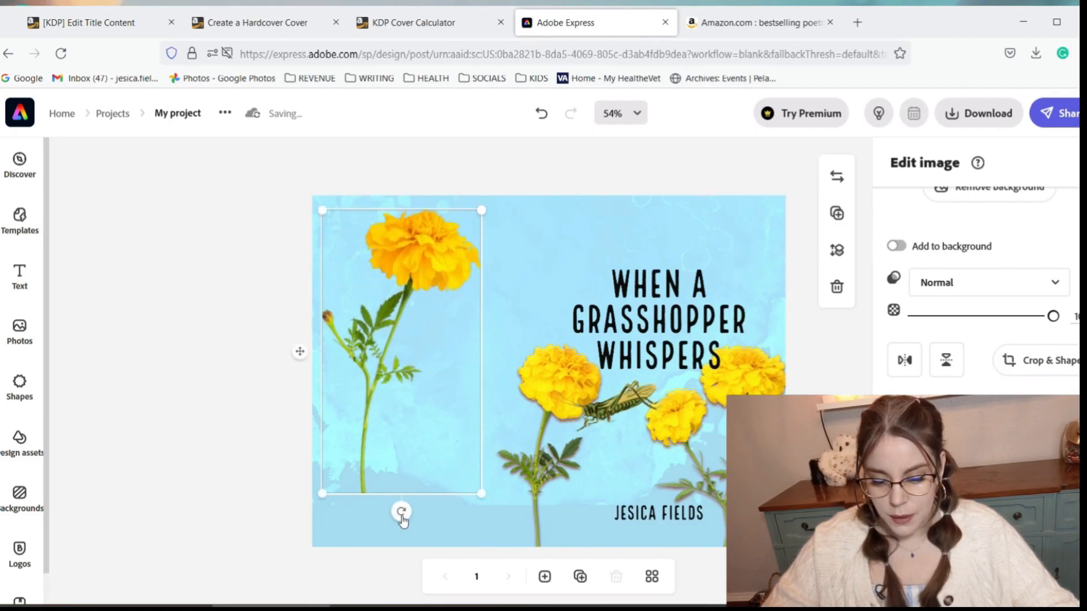
left_click_drag(401, 518, 378, 512)
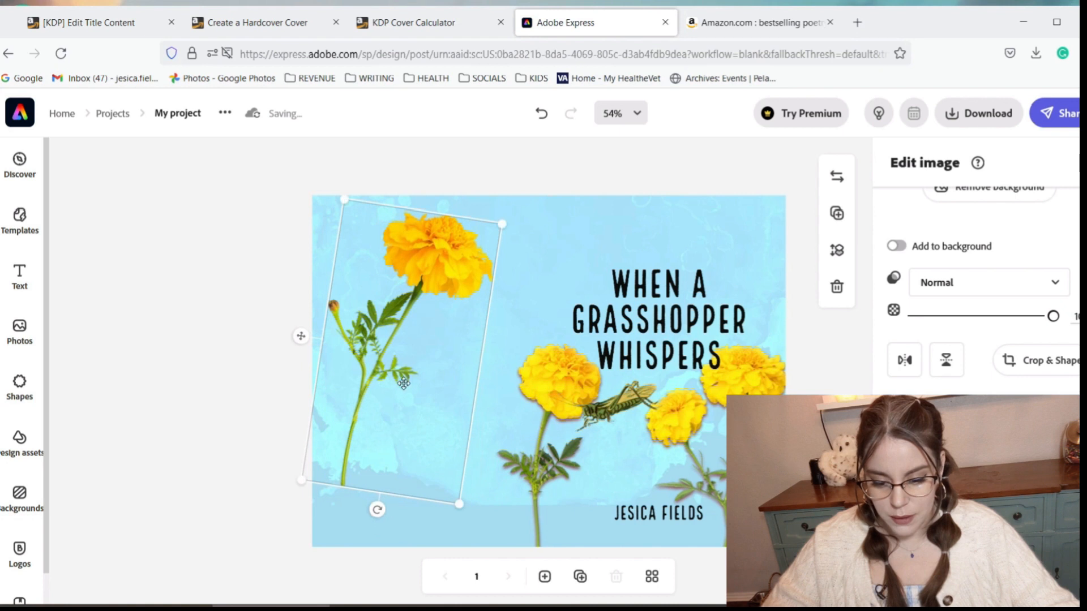
left_click_drag(385, 475, 384, 449)
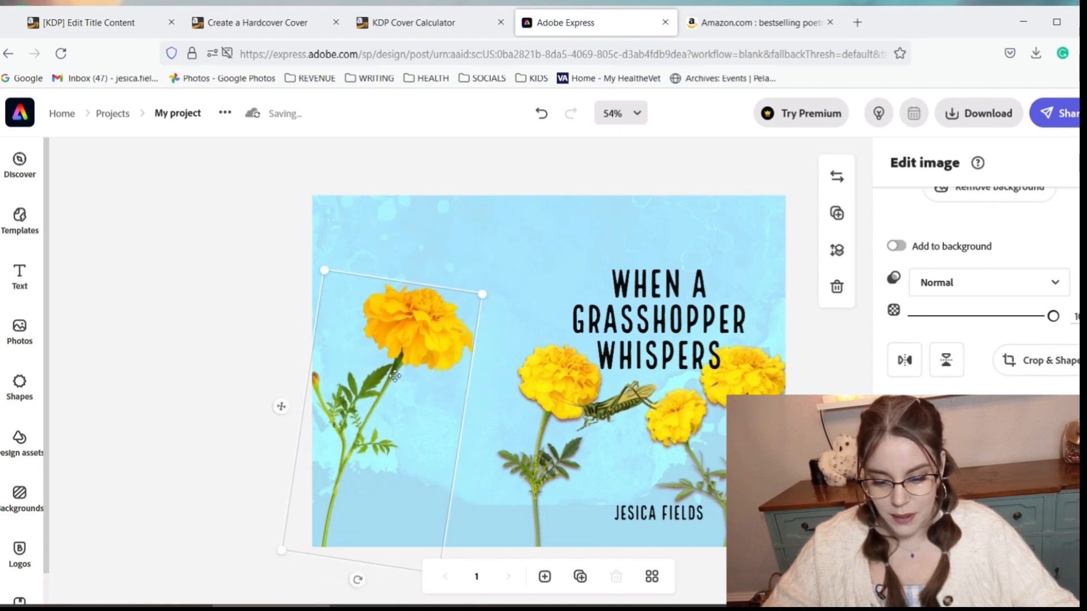
left_click_drag(393, 371, 383, 354)
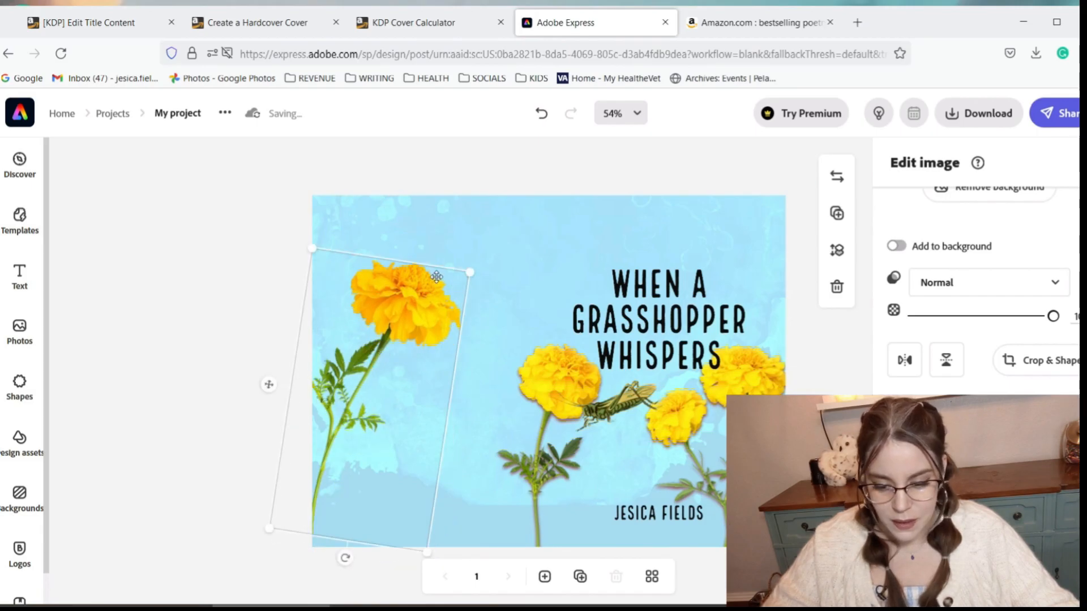
left_click_drag(506, 242, 464, 282)
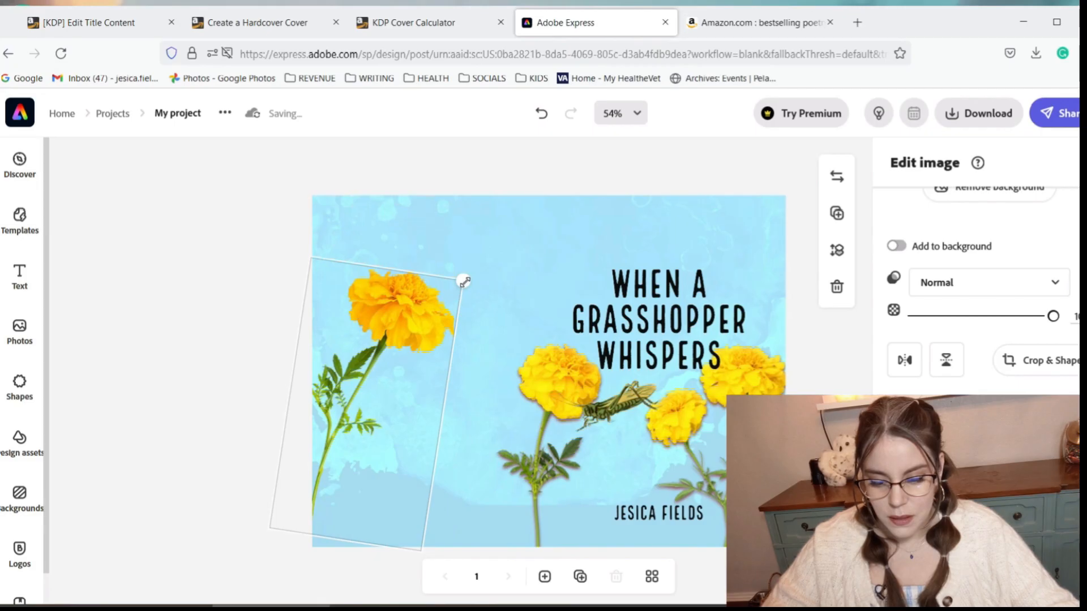
left_click_drag(342, 561, 359, 563)
left_click_drag(345, 483, 370, 490)
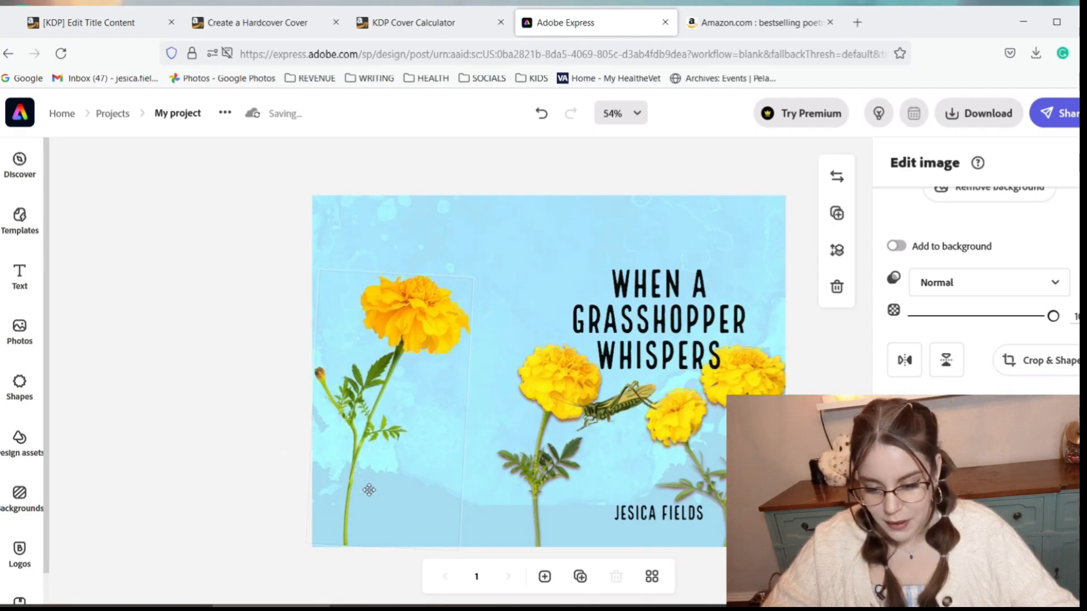
left_click(542, 219)
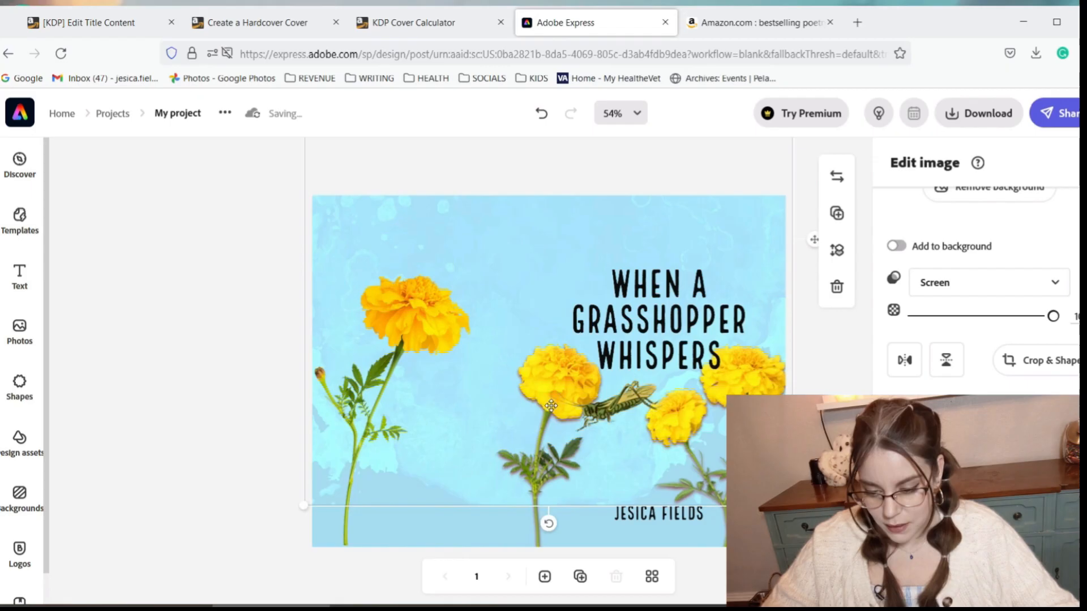
Step: Flip the middle marigold horizontally and move it right, behind the grasshopper
left_click(547, 467)
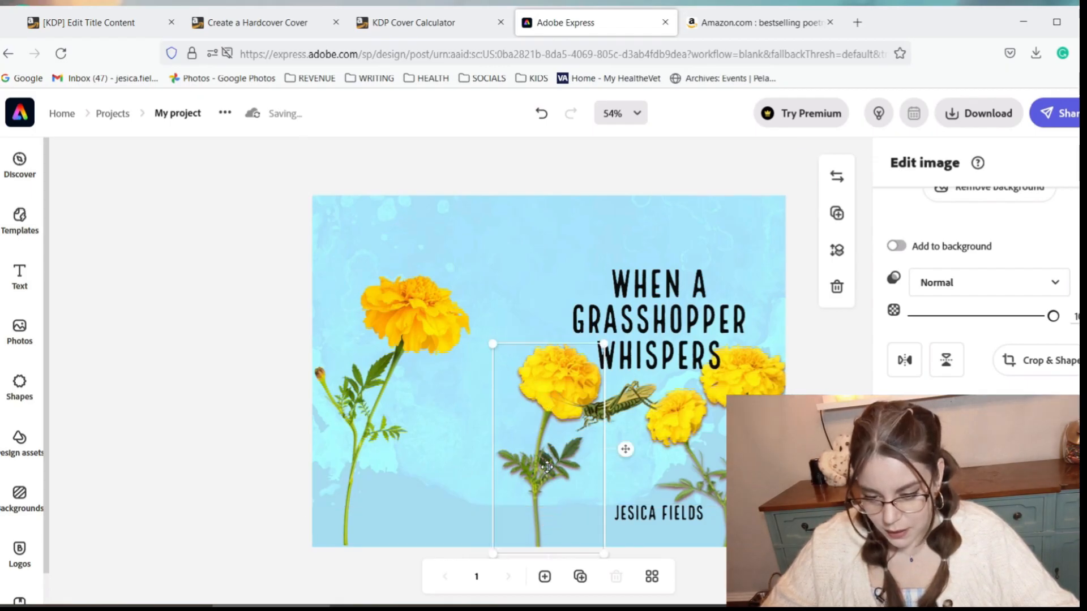
left_click(905, 361)
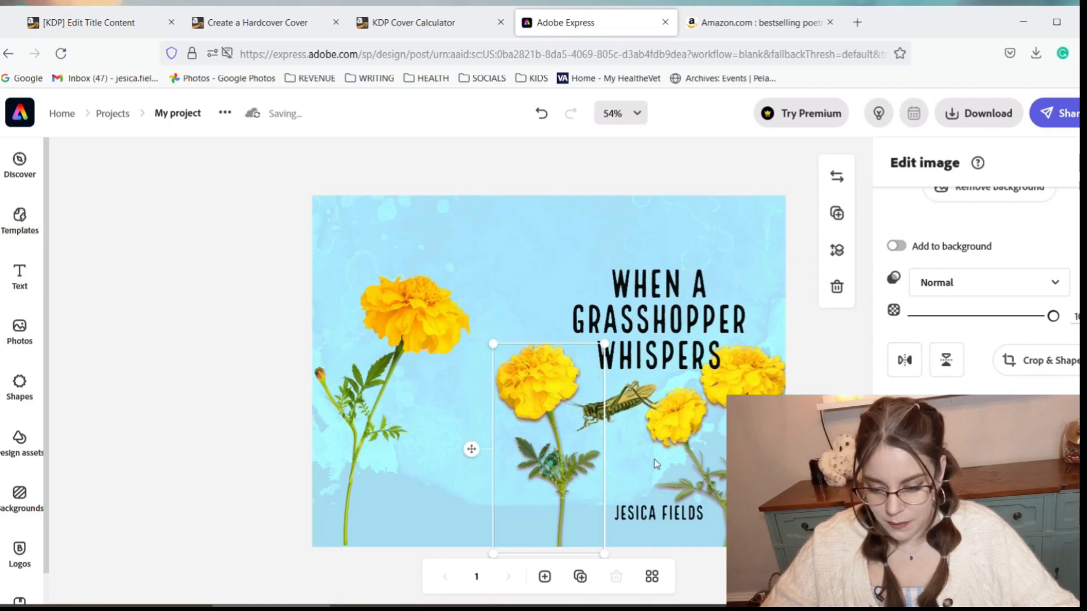
left_click_drag(551, 459, 737, 461)
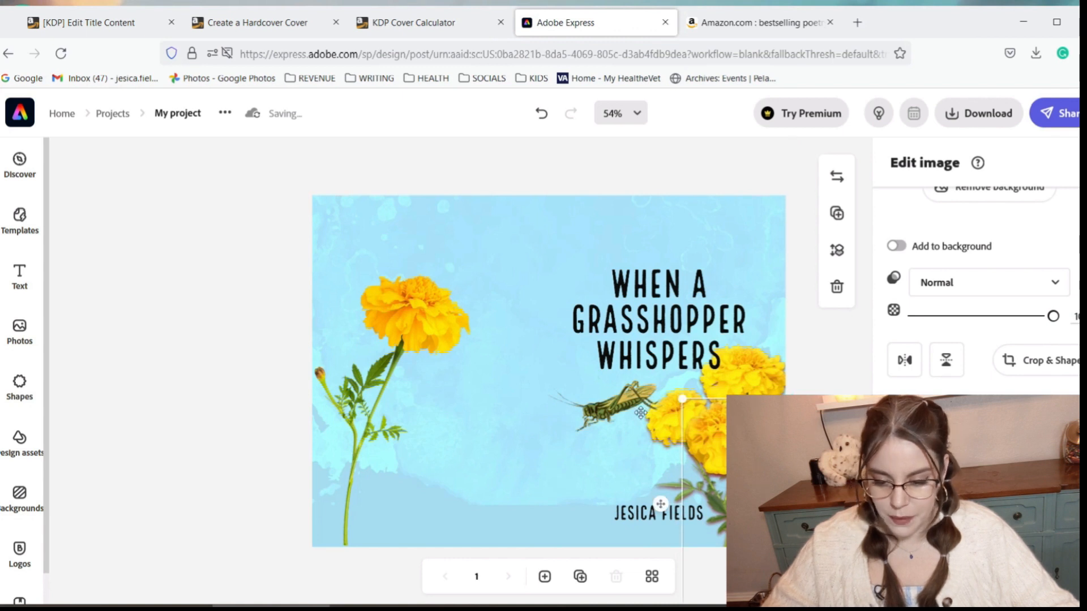
Step: Deselect everything on the cover and reopen the Design assets library
left_click(614, 436)
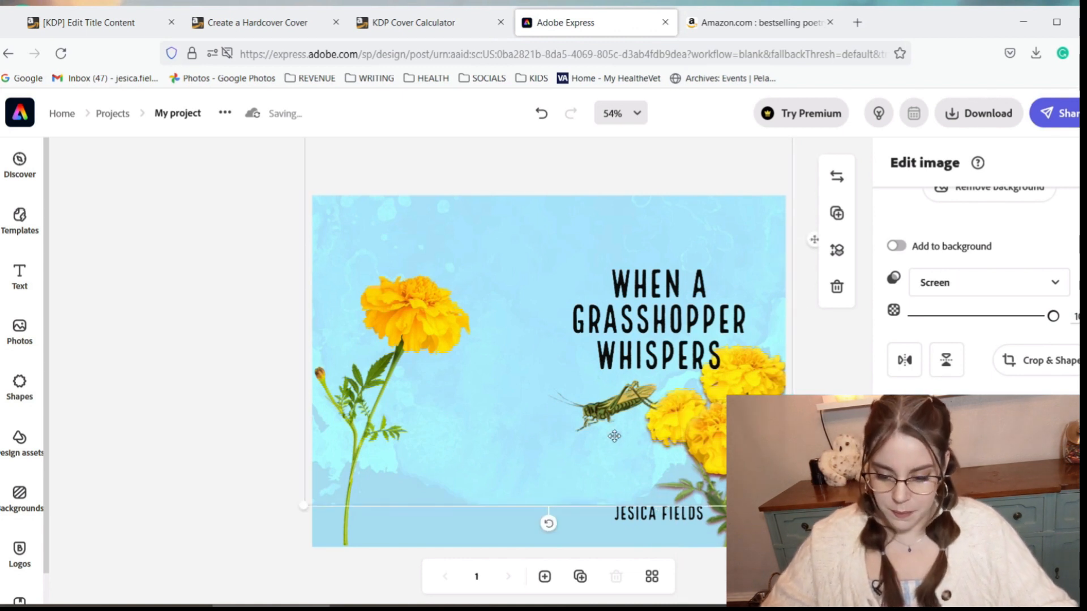
left_click(135, 406)
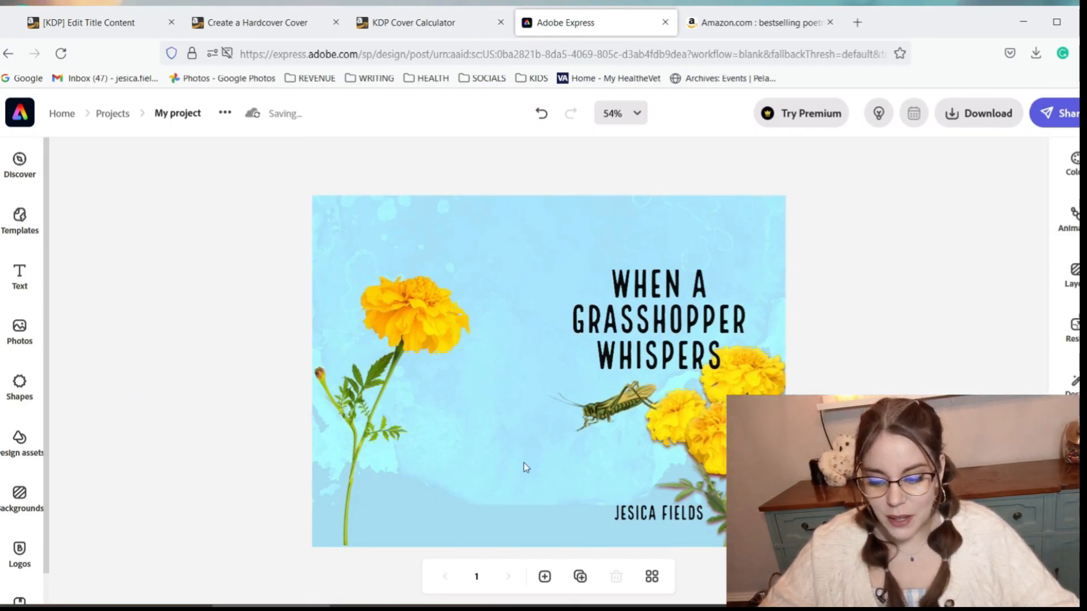
left_click(19, 439)
Step: Replace the grasshopper asset search with 'overlay'
scroll(94, 324, "down", 1)
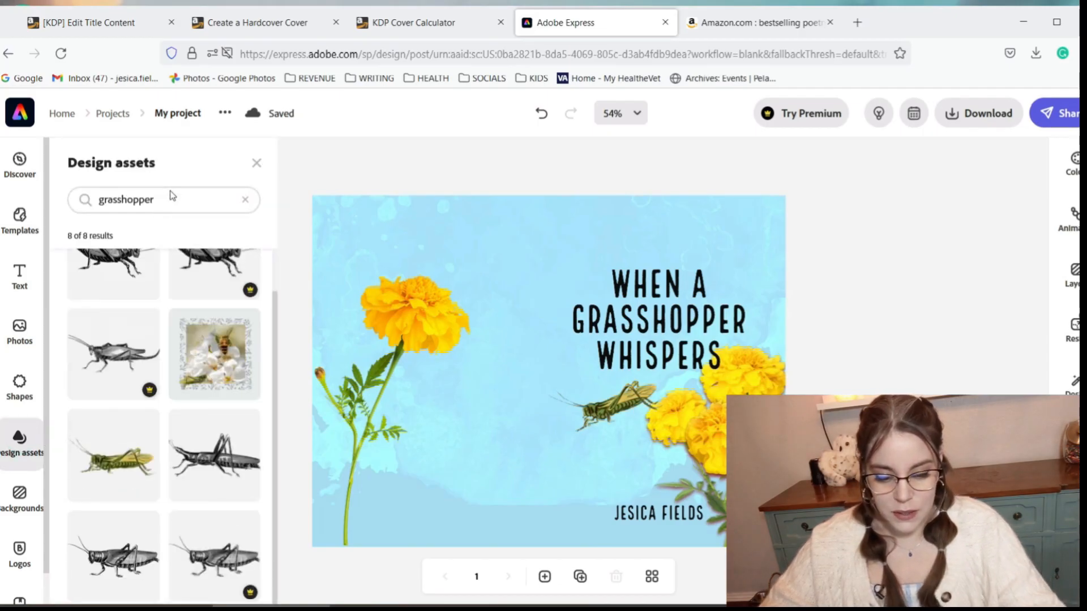
left_click(171, 195)
key("BackSpace")
key("BackSpace")
key("BackSpace")
key("BackSpace")
key("BackSpace")
key("BackSpace")
key("BackSpace")
key("BackSpace")
key("BackSpace")
type("overlay")
key("Return")
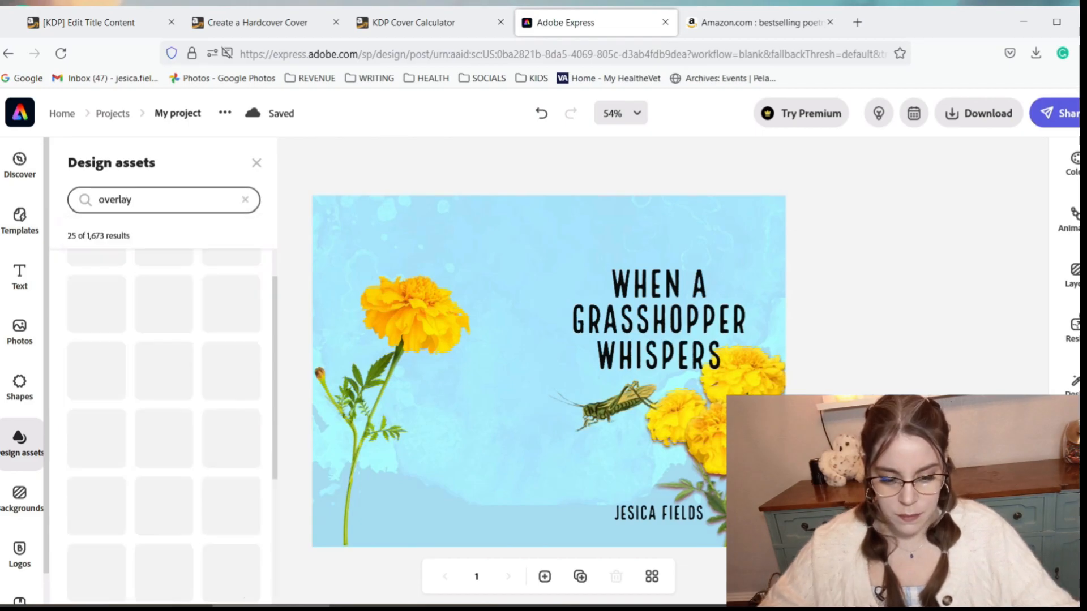
Step: Add the soft green circle overlay from the results to the cover
scroll(204, 339, "down", 10)
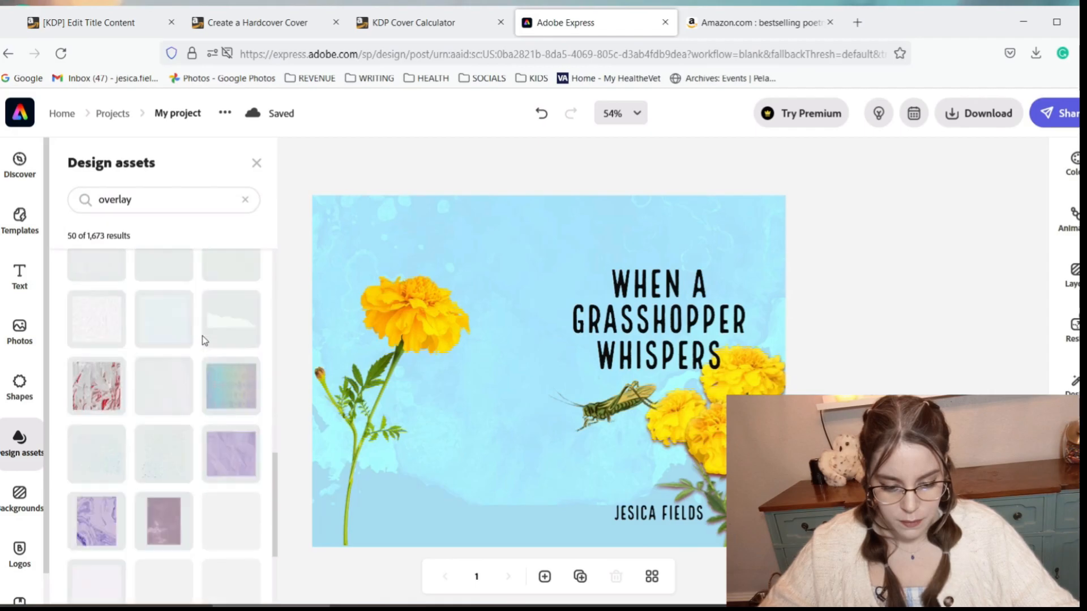
scroll(202, 335, "down", 3)
scroll(202, 335, "down", 8)
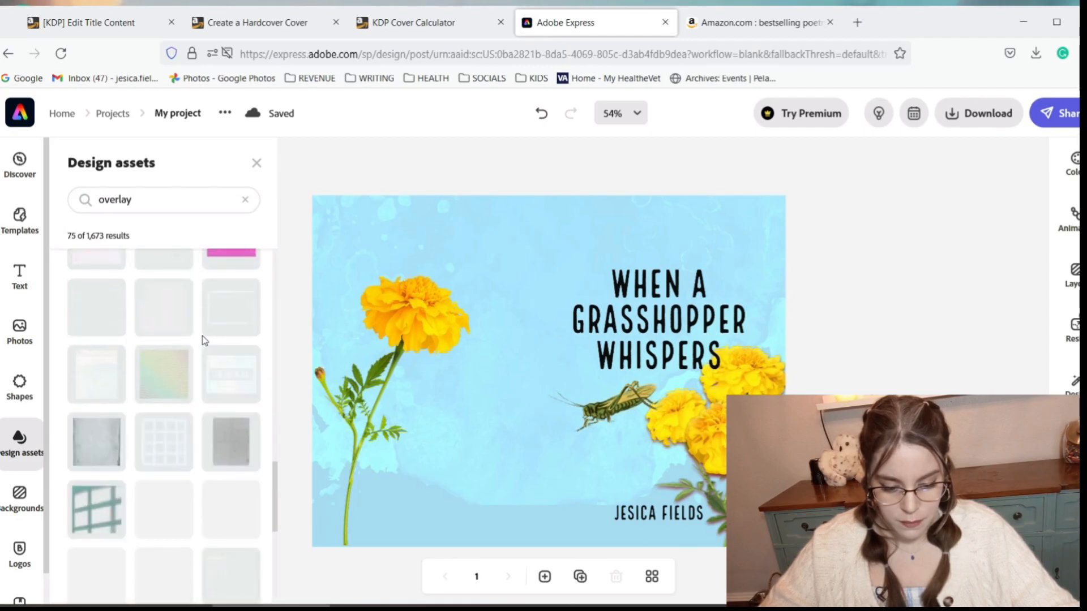
scroll(202, 335, "down", 5)
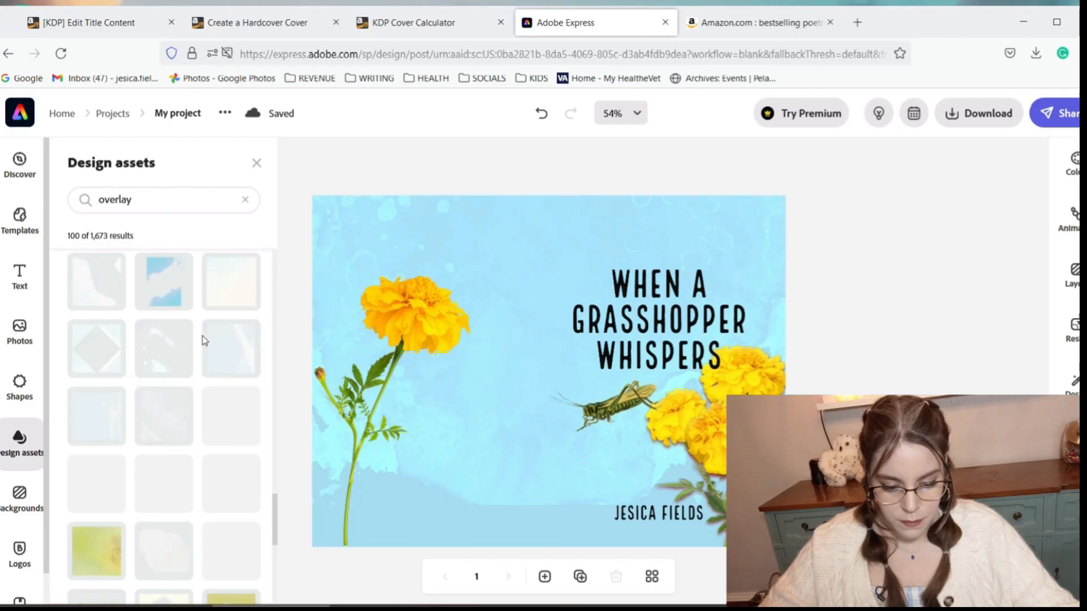
scroll(202, 335, "down", 3)
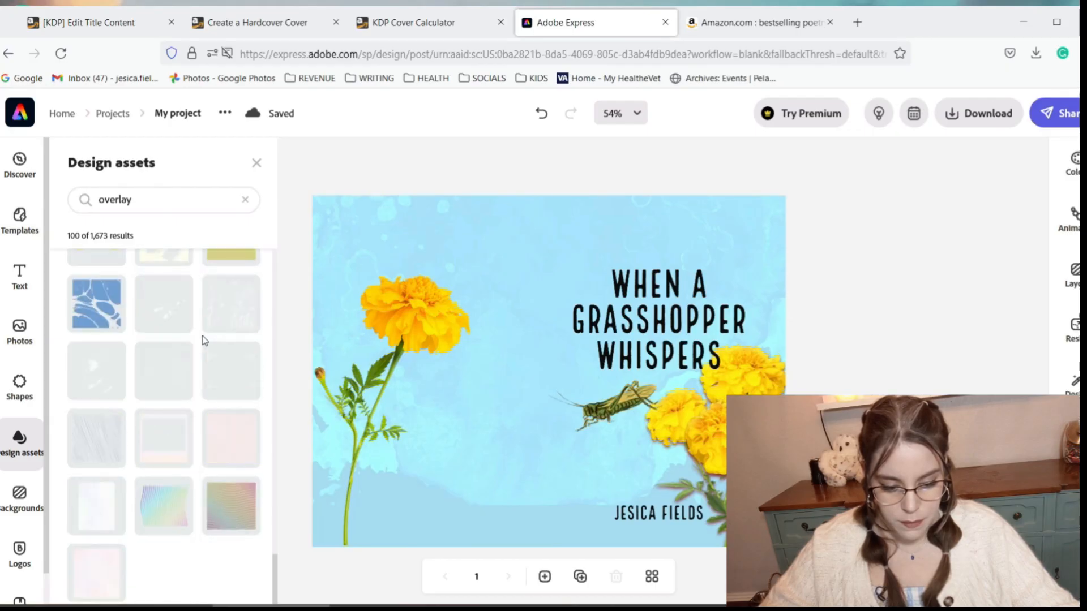
scroll(202, 335, "down", 4)
scroll(202, 338, "down", 8)
scroll(202, 335, "down", 5)
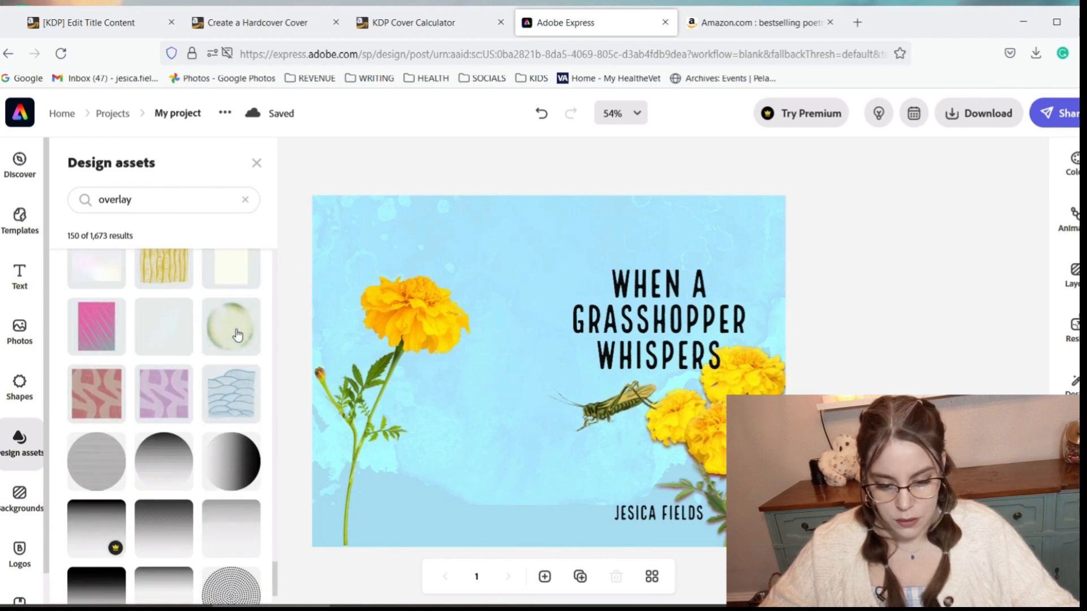
left_click(237, 335)
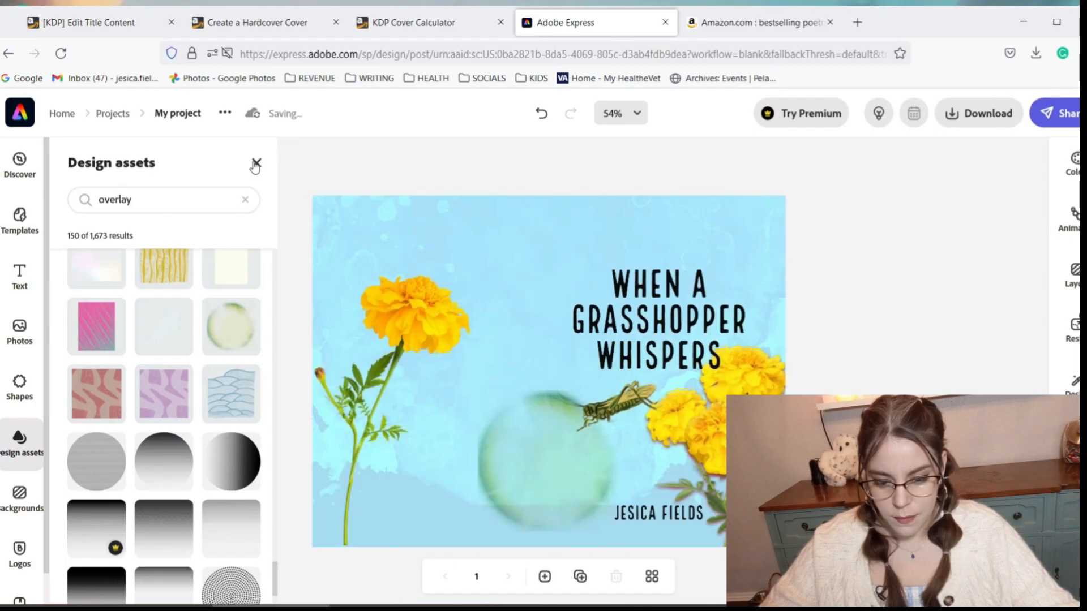
Step: Move the green circle behind the grasshopper, then shrink the grasshopper slightly and centre it in the circle
left_click(256, 165)
left_click_drag(559, 488, 627, 431)
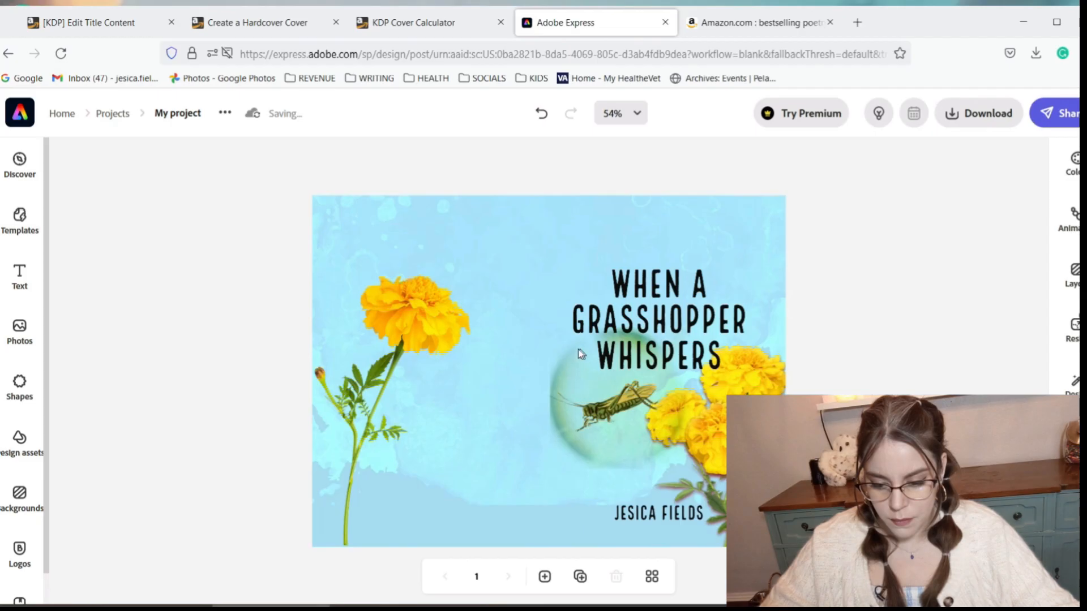
left_click(614, 398)
left_click_drag(691, 326, 688, 375)
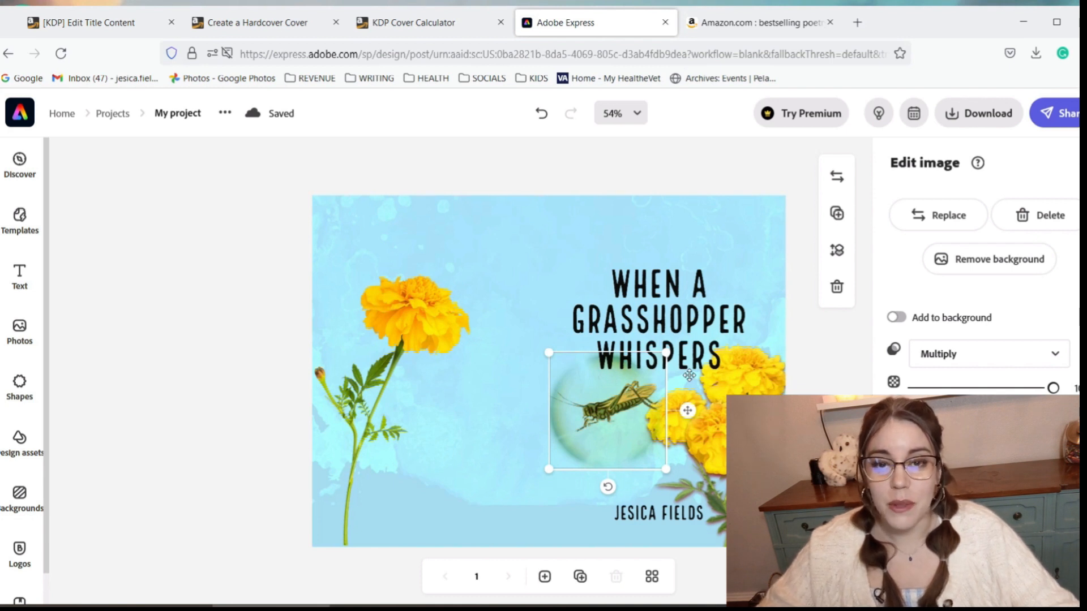
mouse_move(619, 377)
left_mouse_down()
mouse_move(637, 384)
mouse_move(624, 371)
mouse_move(625, 383)
left_mouse_up()
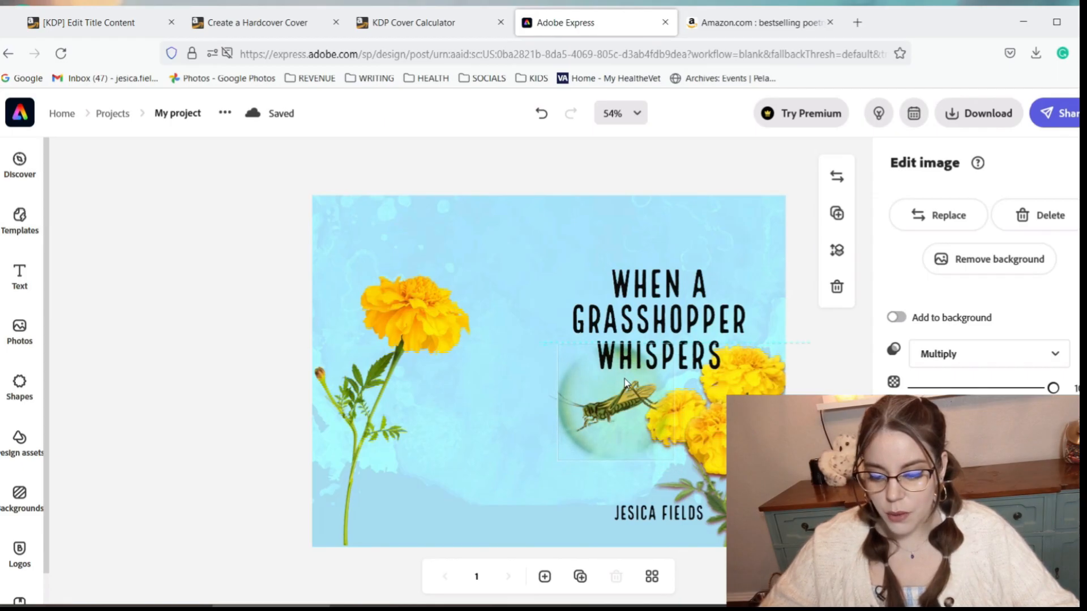
left_click(719, 236)
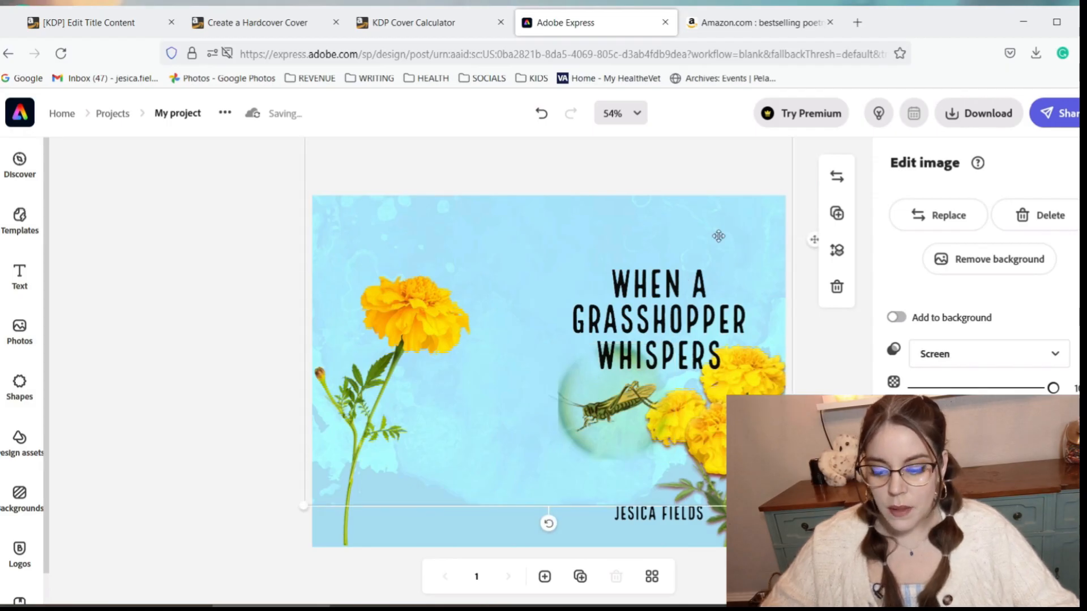
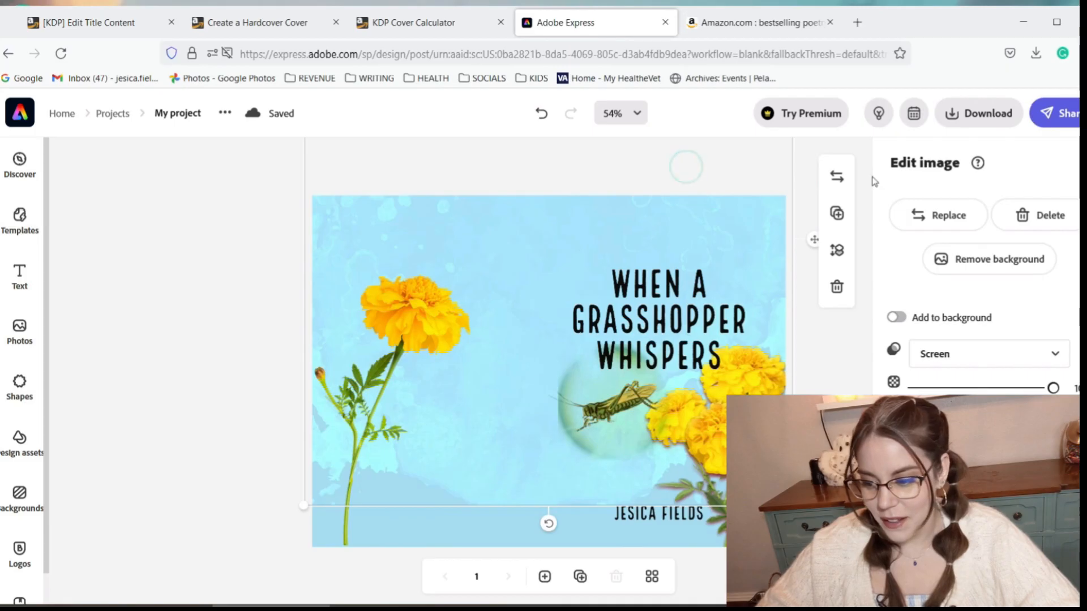
Step: Add a plain square from Basic shapes to the cover
left_click(1084, 163)
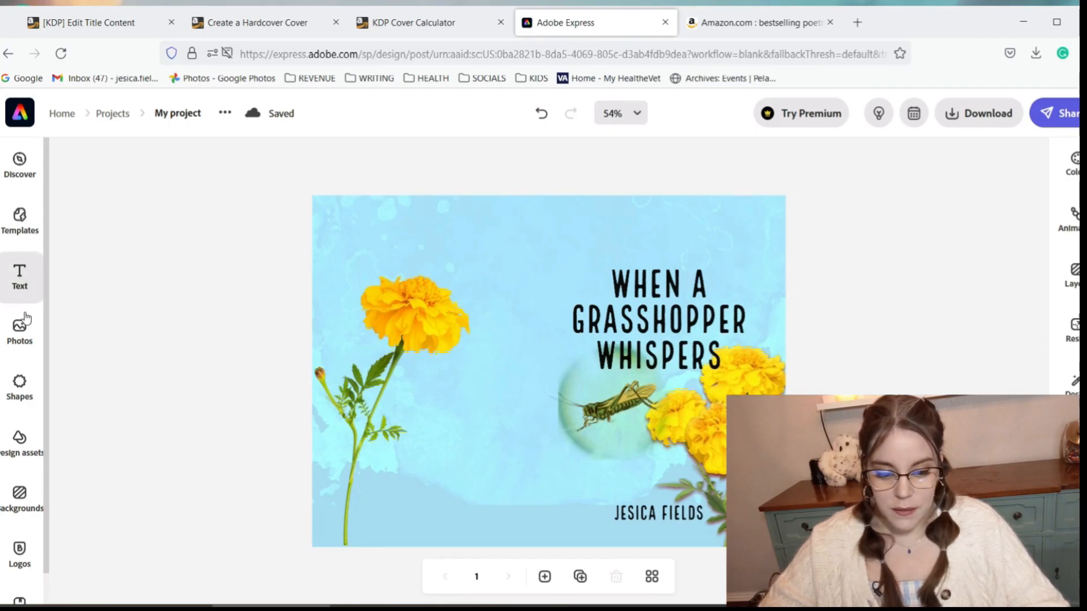
left_click(21, 388)
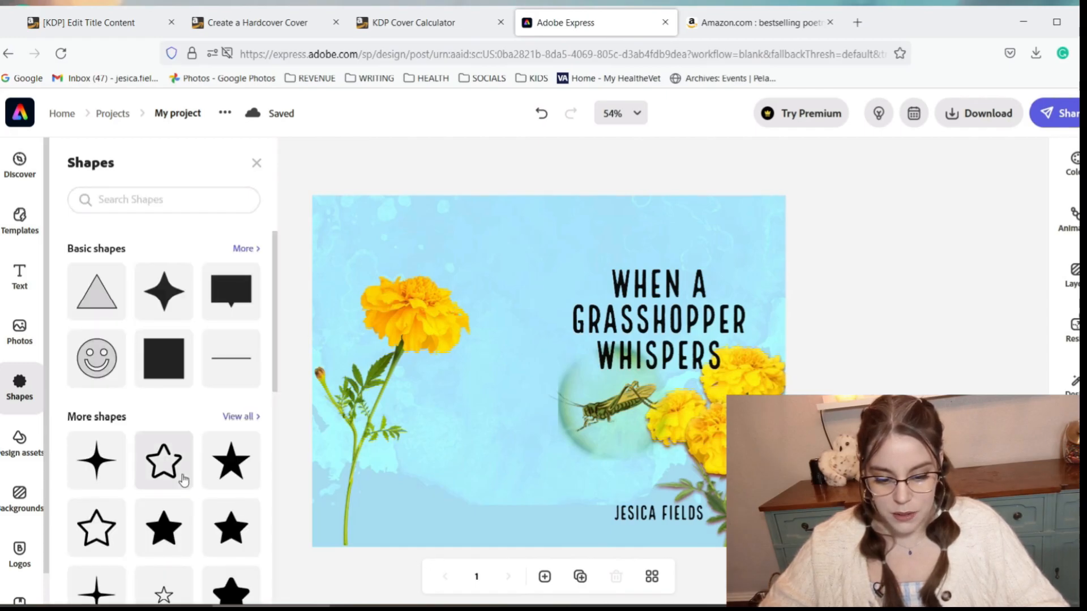
scroll(182, 476, "down", 2)
scroll(182, 478, "up", 1)
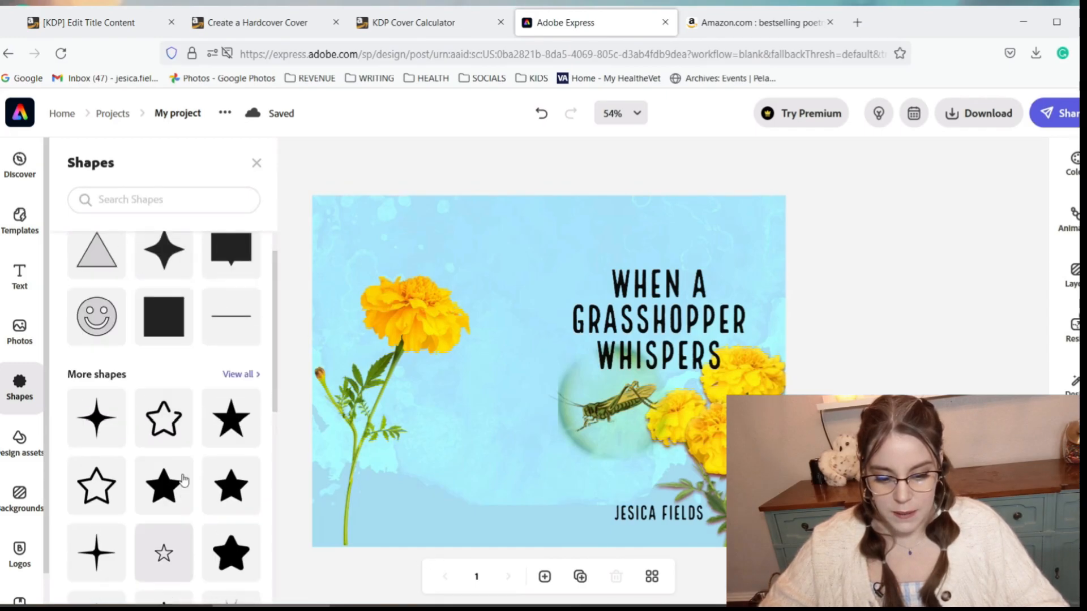
left_click(170, 324)
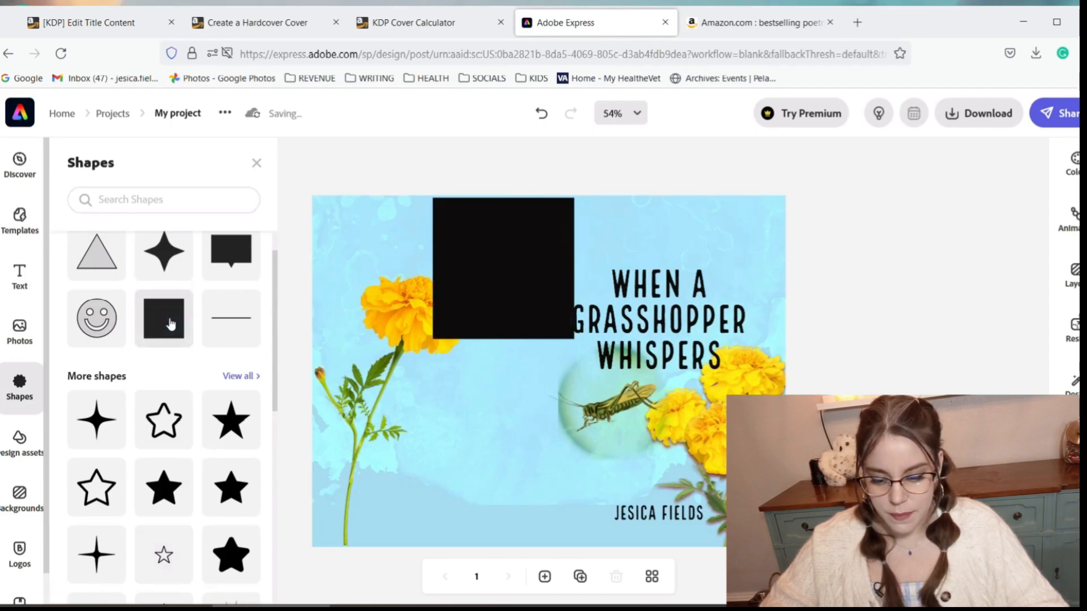
Step: Fill the square with the suggested yellow swatch and move it just below the left marigold
left_click(518, 274)
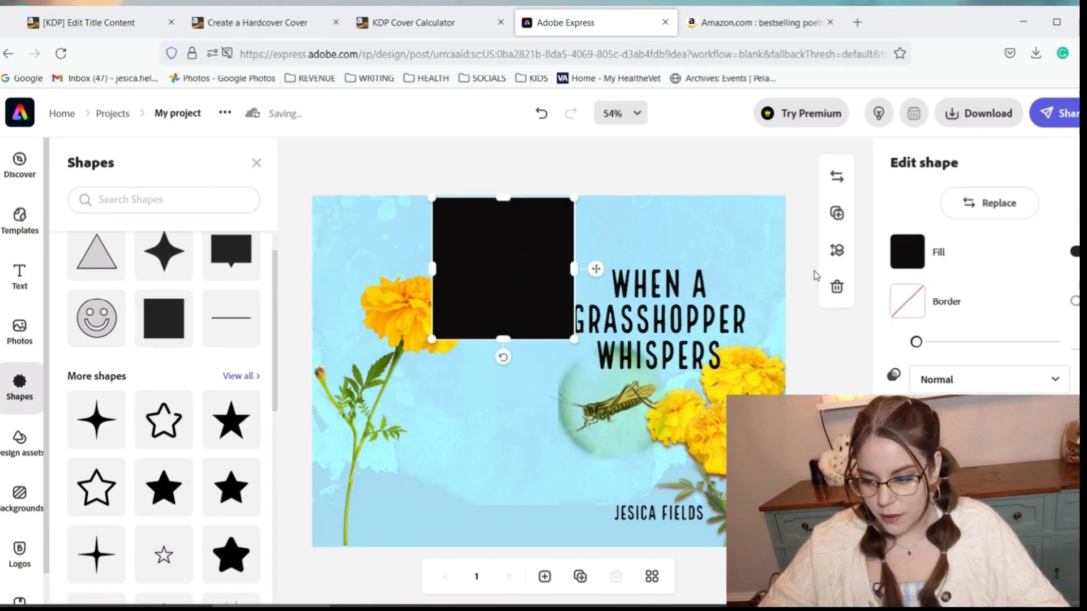
left_click(907, 253)
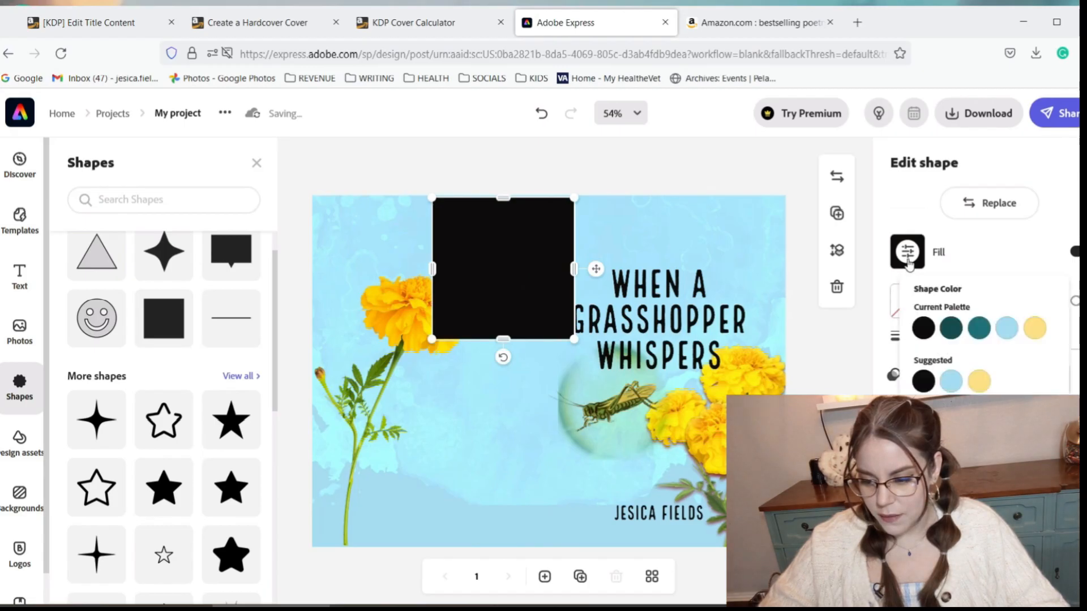
left_click(980, 384)
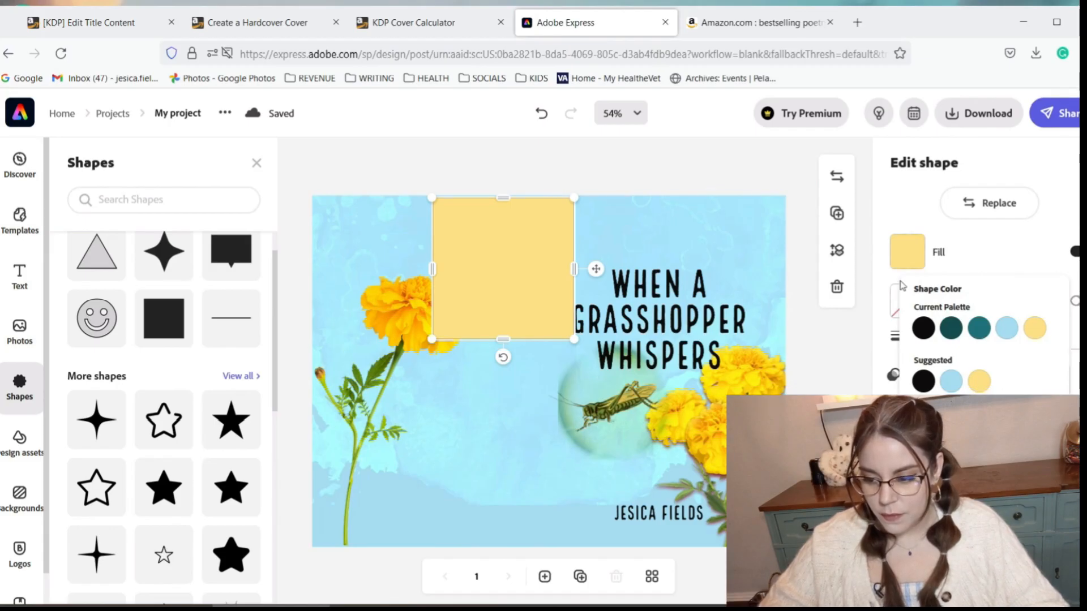
left_click(1079, 166)
left_click(513, 280)
left_click_drag(505, 299, 452, 435)
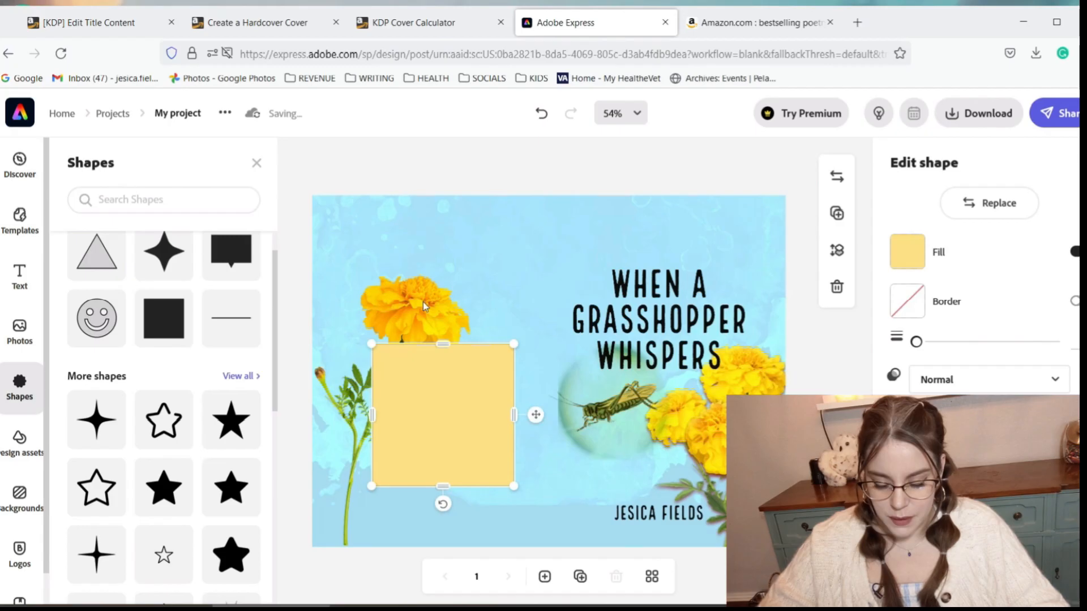
left_click(468, 269)
Step: Enlarge the left marigold upward and show all the additional shapes
left_click_drag(473, 276, 504, 219)
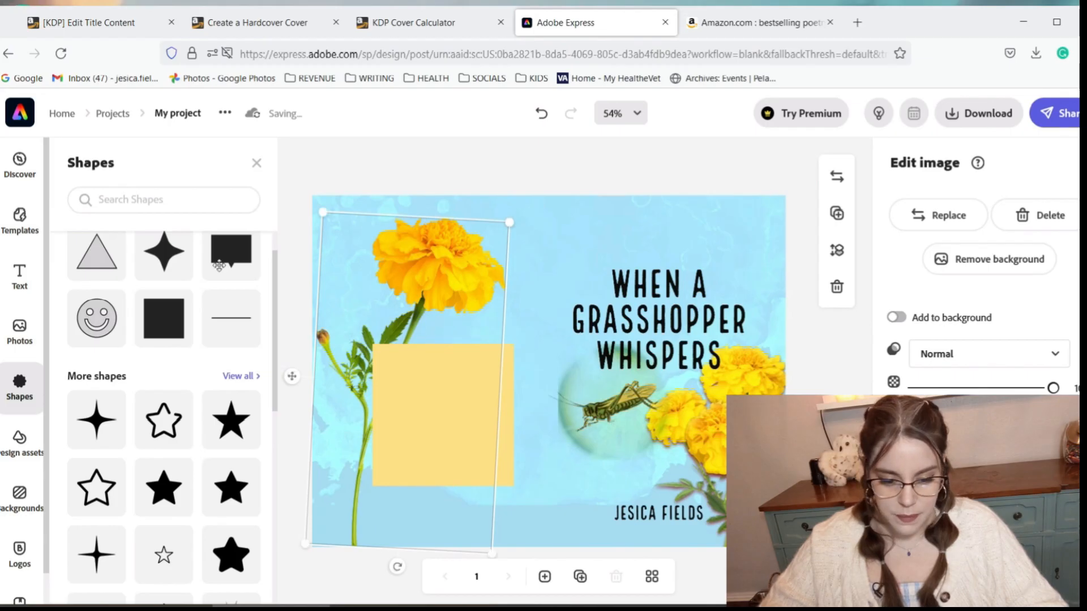
left_click(186, 198)
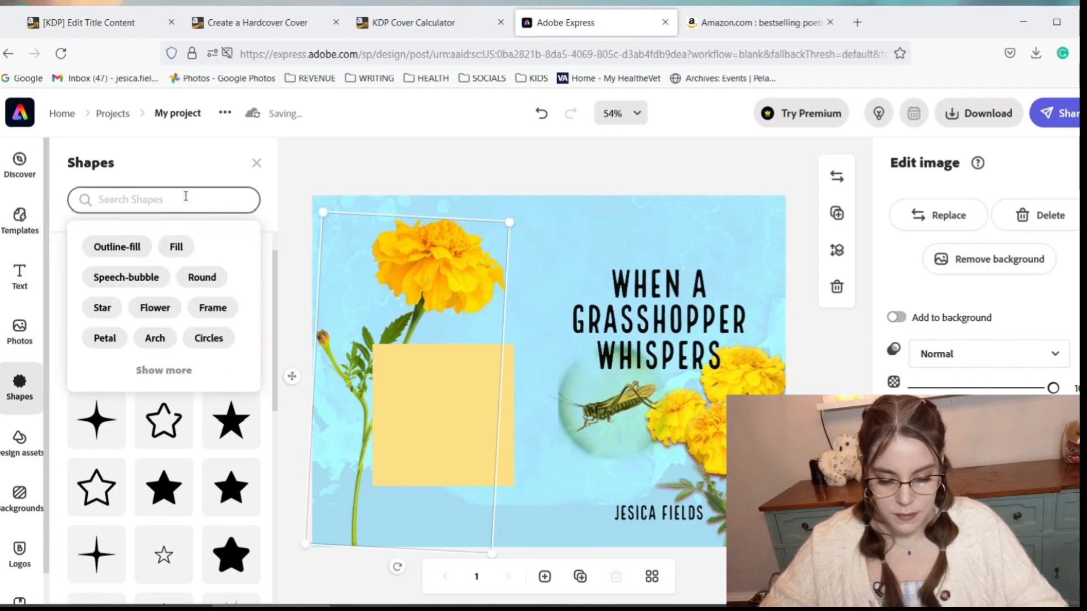
left_click(224, 176)
scroll(266, 389, "down", 5)
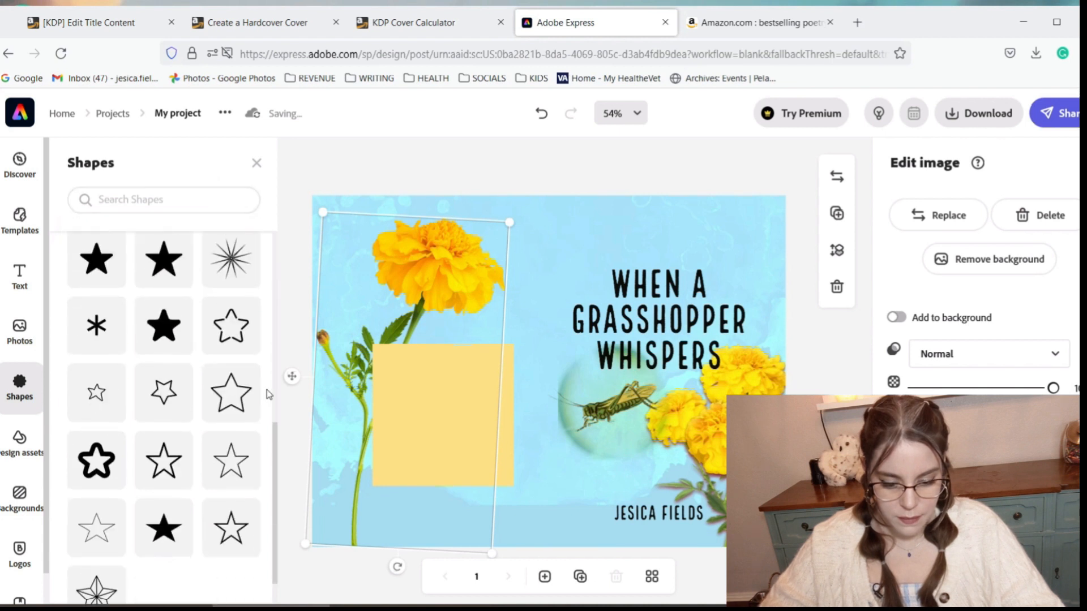
scroll(267, 389, "up", 10)
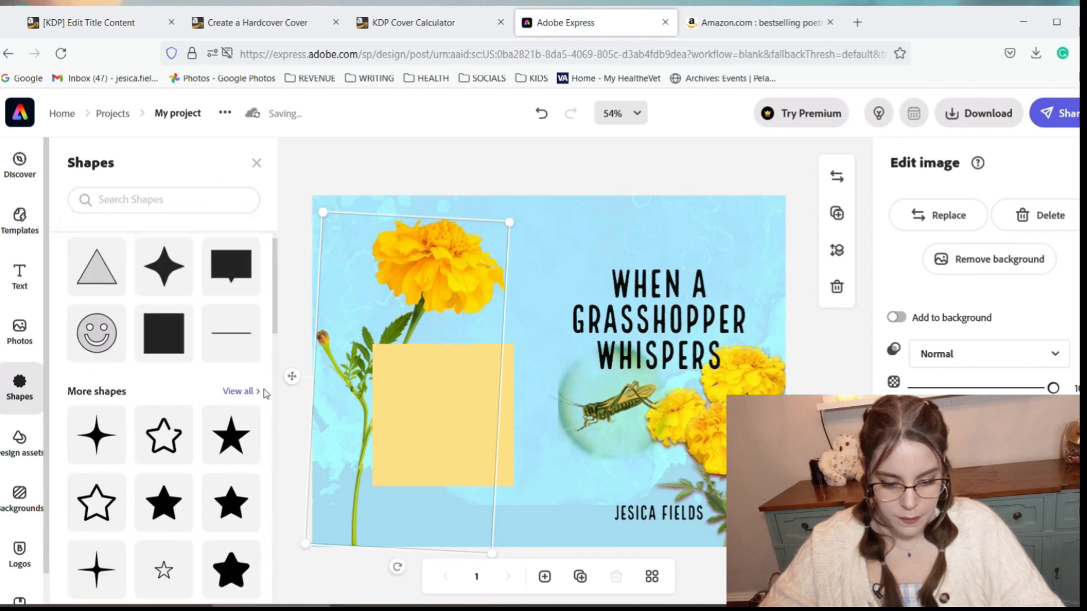
left_click(242, 391)
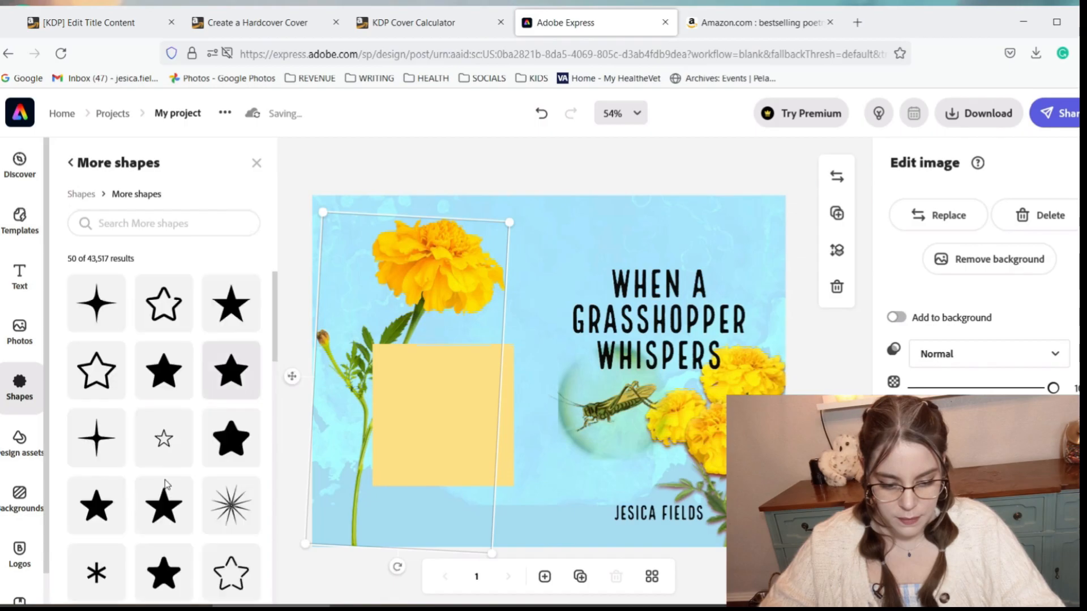
scroll(165, 485, "down", 10)
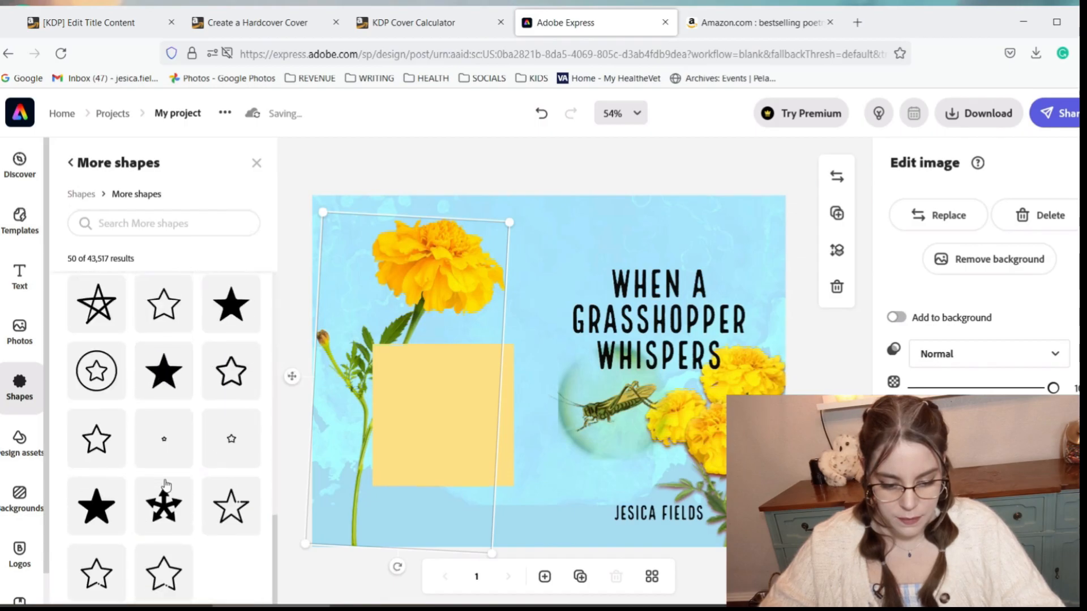
scroll(166, 483, "down", 10)
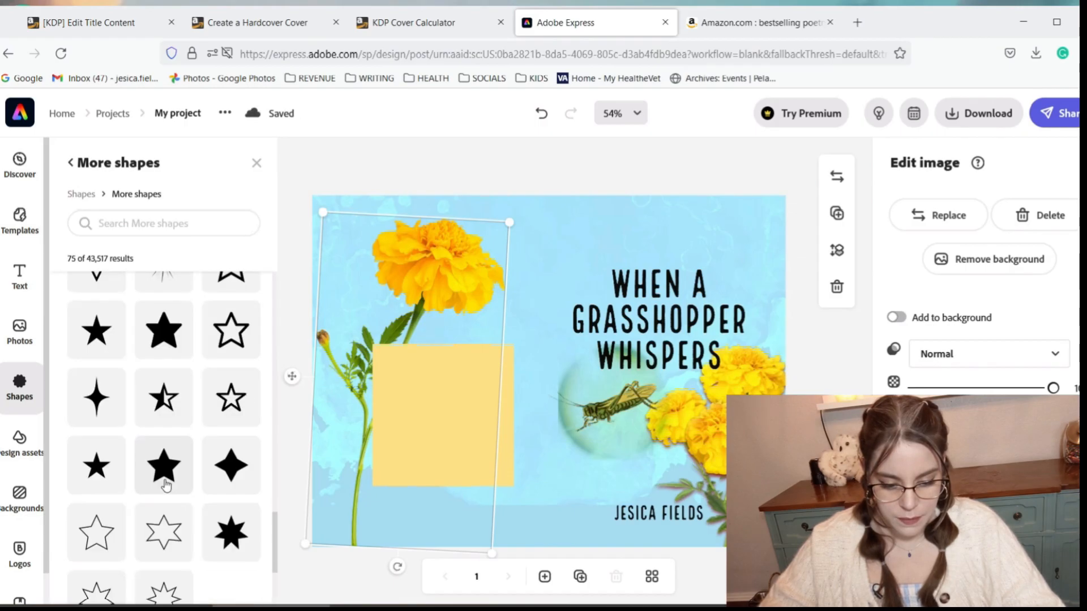
Step: Search the shapes for 'square' and add a square outline to the cover
left_click(141, 223)
type("square")
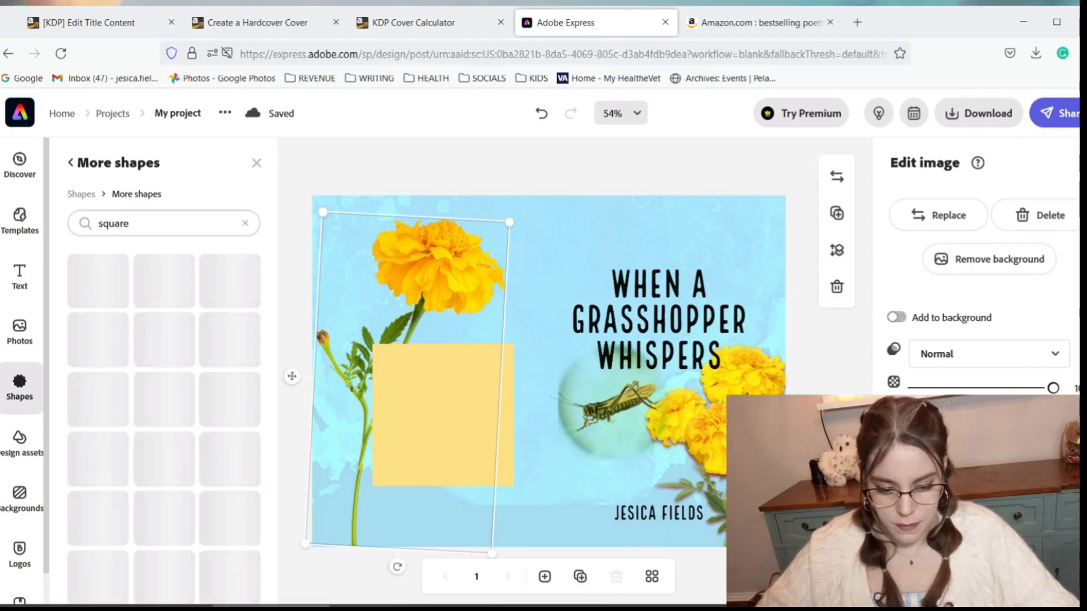
scroll(223, 456, "down", 1)
scroll(223, 456, "down", 3)
scroll(222, 455, "up", 2)
scroll(223, 456, "down", 3)
scroll(226, 445, "up", 5)
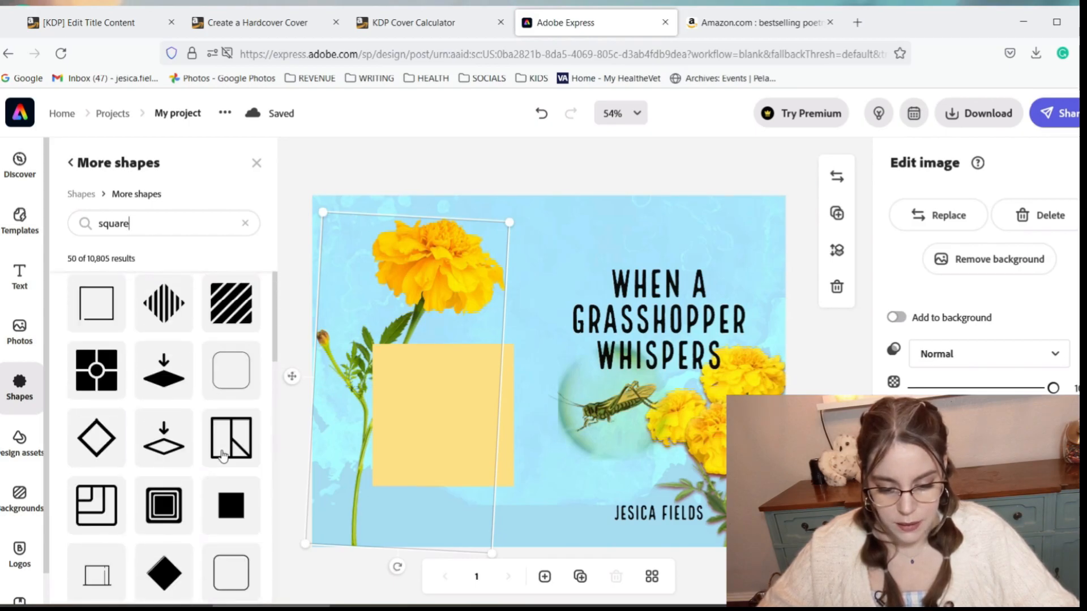
left_click(100, 317)
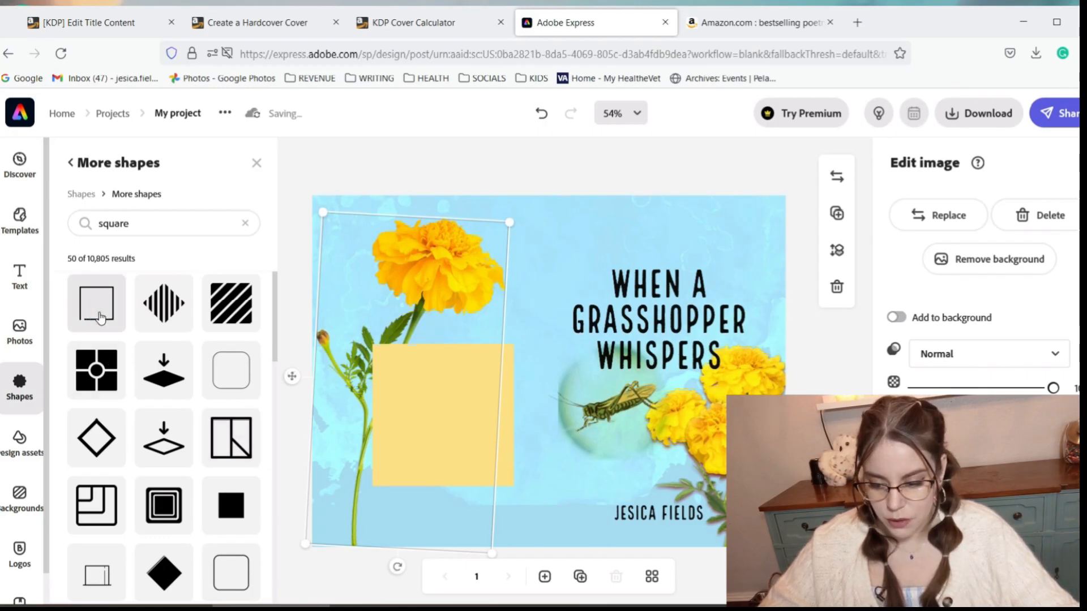
Step: Make the square outline black, enlarge it and position it around the yellow square
left_click(552, 206)
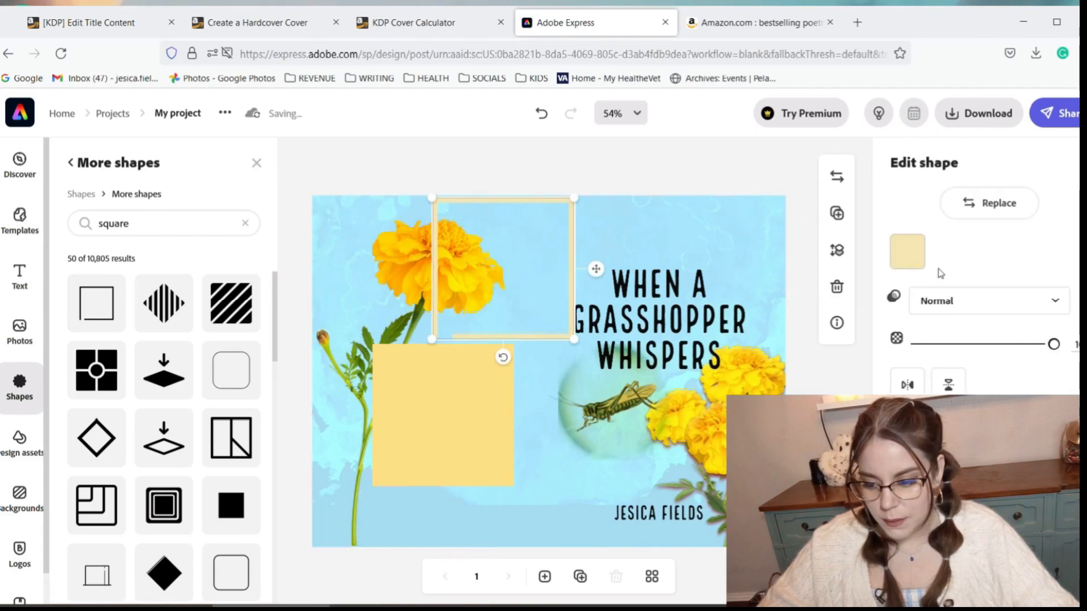
left_click(908, 256)
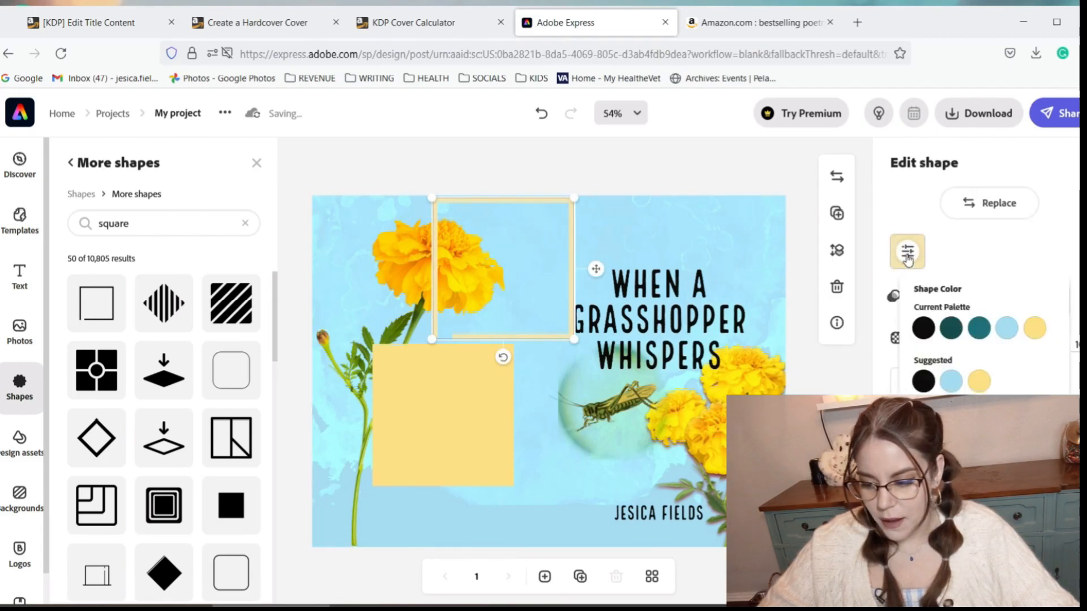
left_click(924, 329)
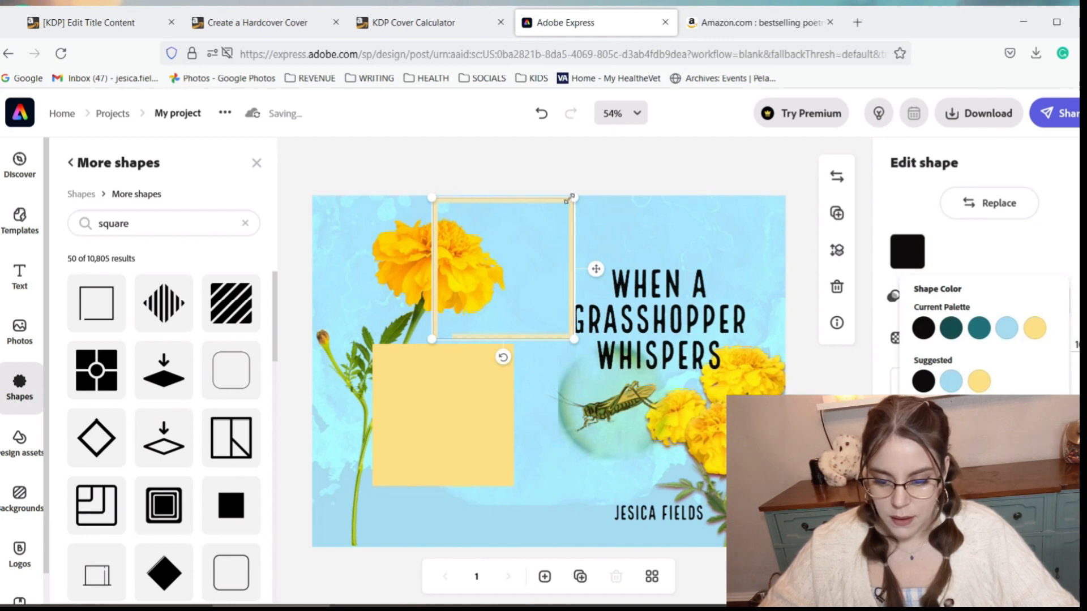
left_click_drag(575, 198, 624, 191)
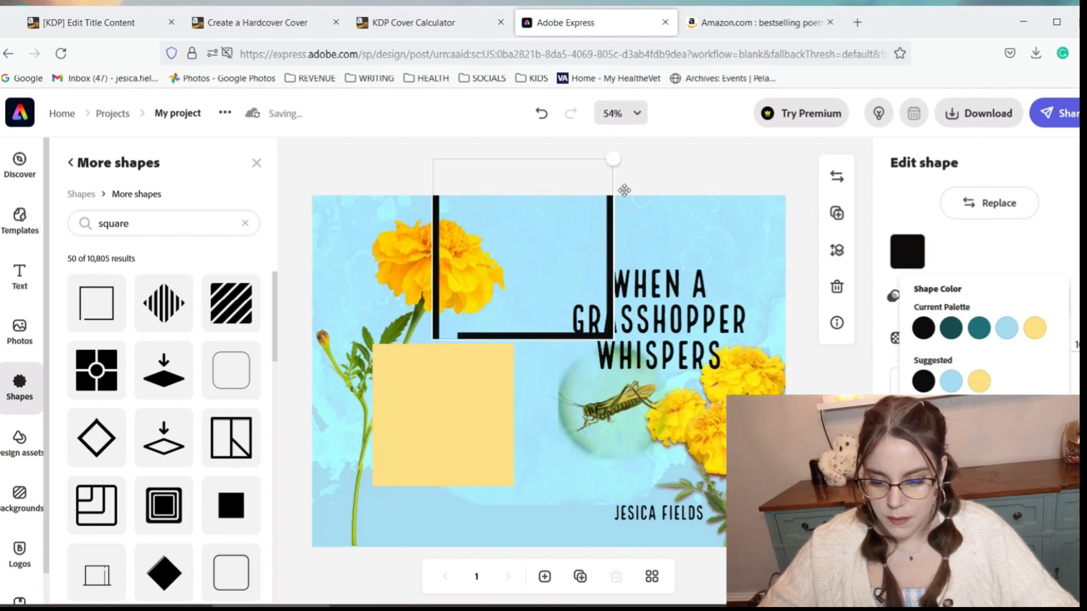
left_click(578, 239)
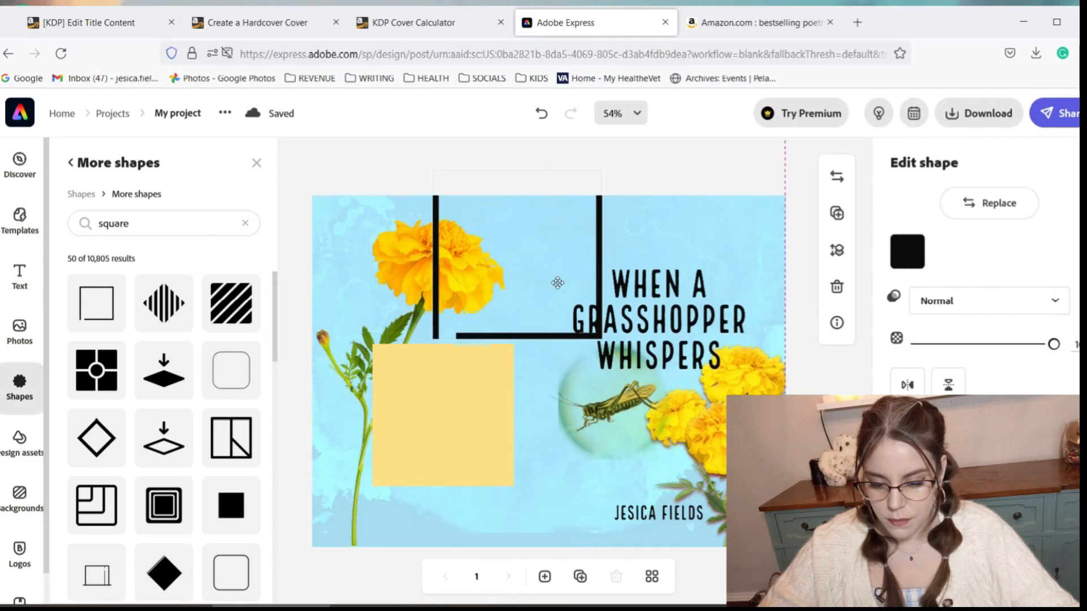
left_click(472, 178)
left_click_drag(426, 262, 402, 341)
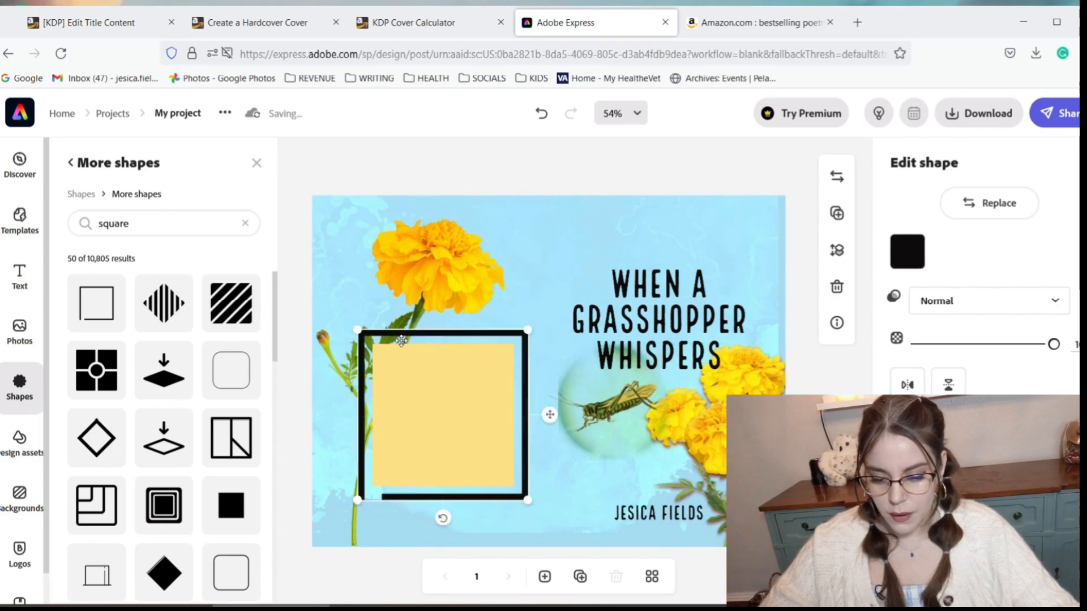
left_click(451, 391)
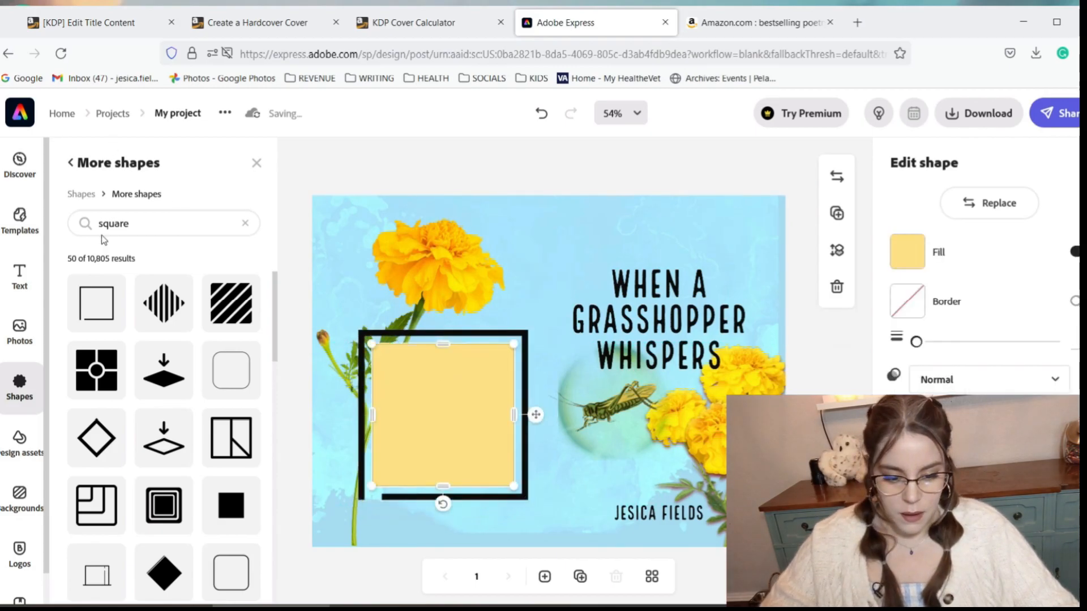
left_click(23, 274)
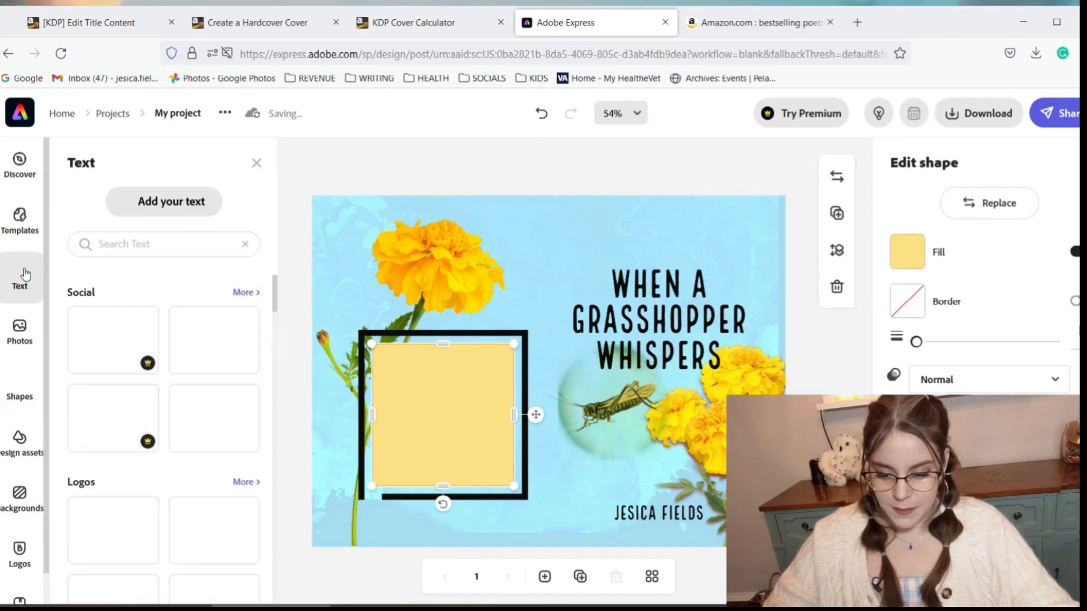
Step: Add a white text box and delete its 'Double click to edit' placeholder wording
left_click(185, 206)
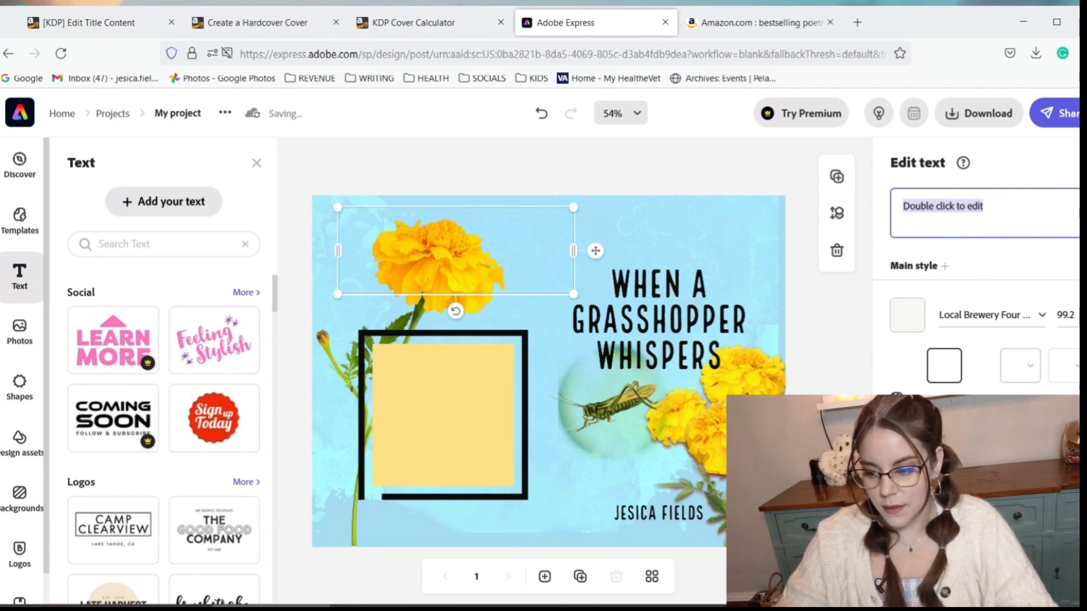
key("Escape")
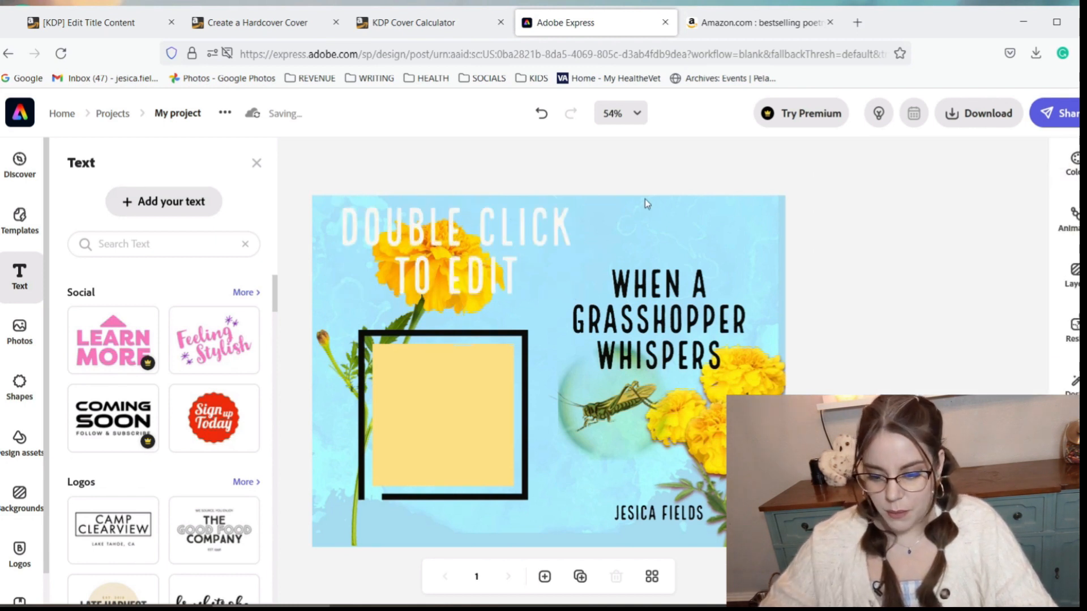
left_click(538, 219)
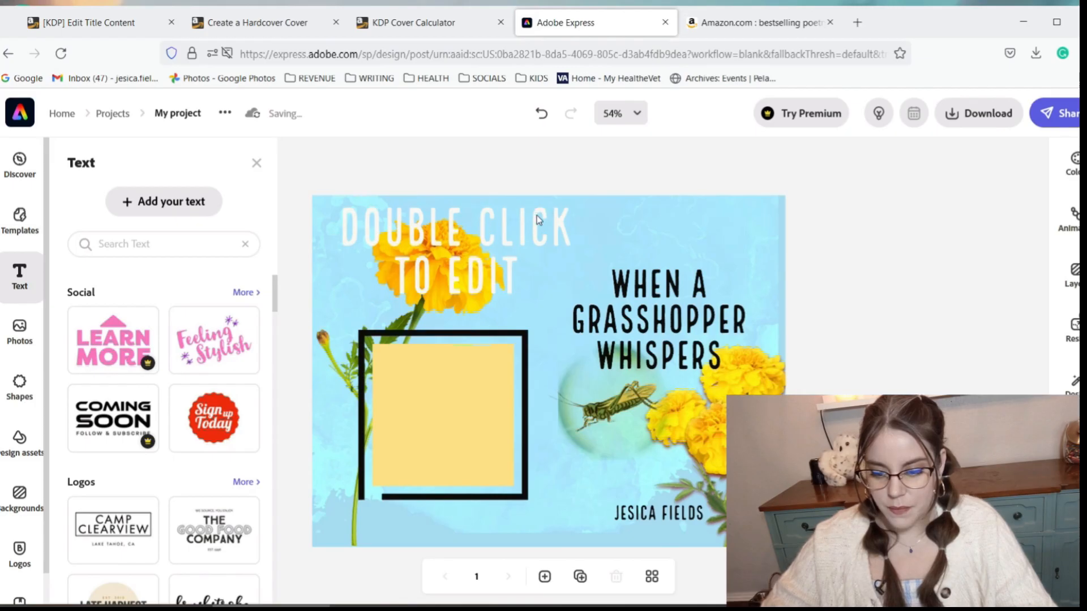
left_click(487, 232)
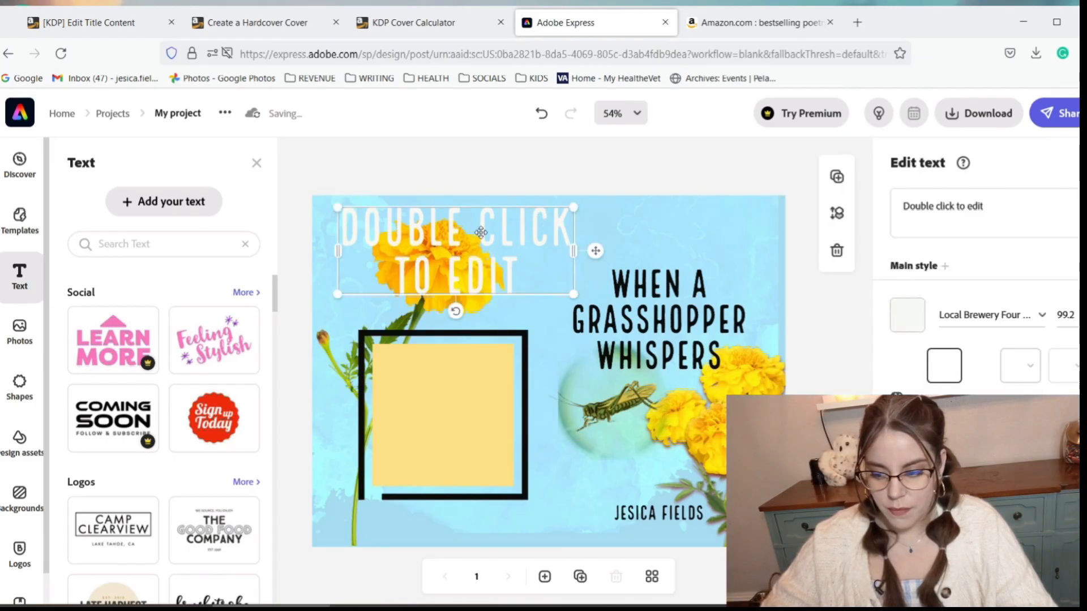
left_click(984, 205)
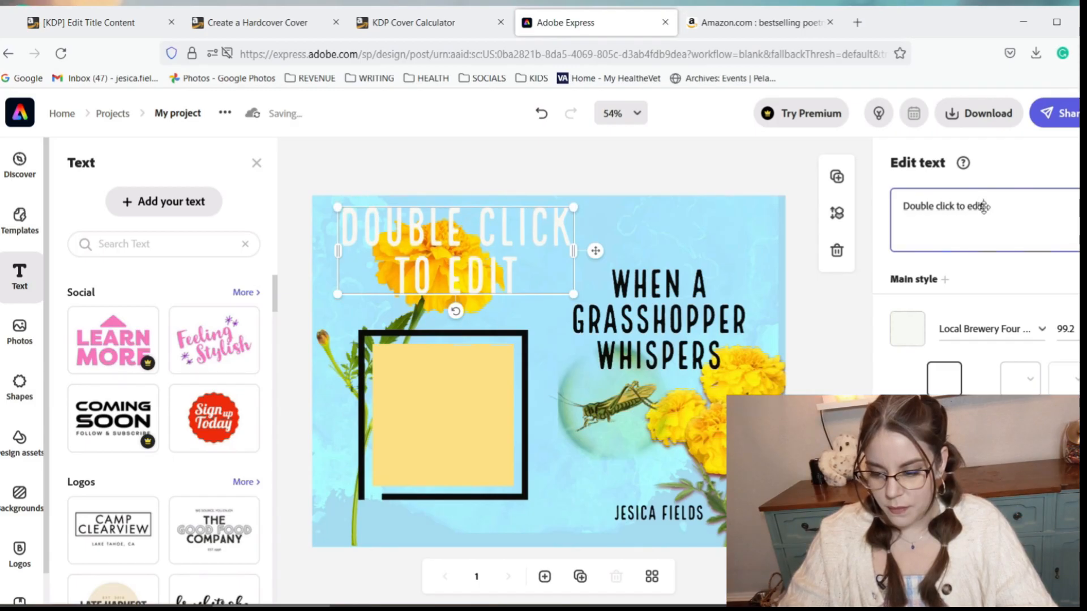
key("BackSpace")
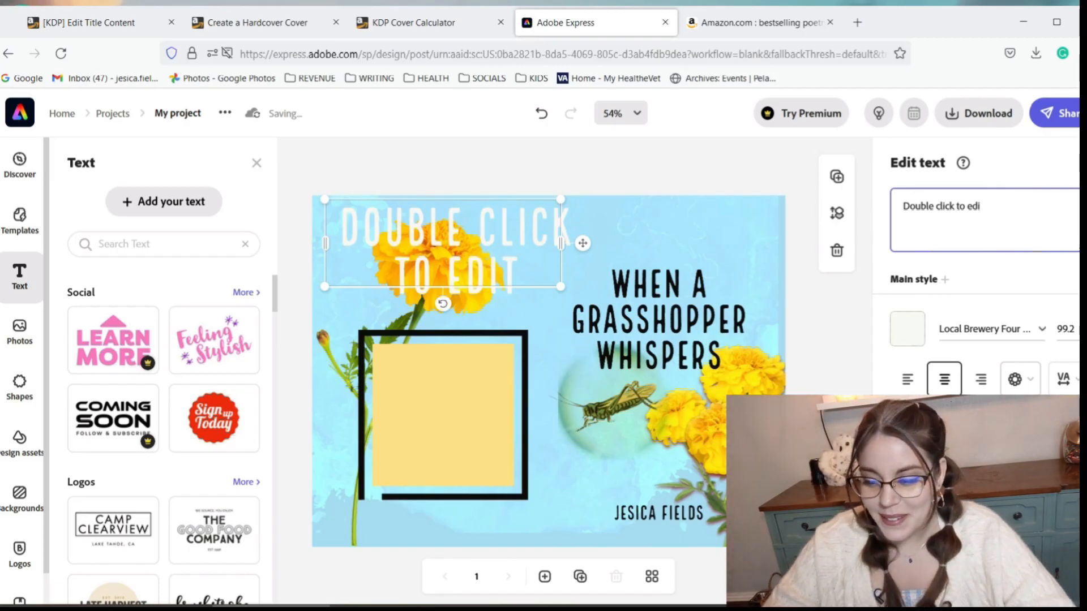
key("BackSpace")
key("BackSpace")
key("BackSpace")
key("BackSpace")
key("BackSpace")
key("BackSpace")
key("BackSpace")
key("BackSpace")
key("BackSpace")
key("BackSpace")
key("BackSpace")
key("BackSpace")
key("BackSpace")
key("BackSpace")
key("BackSpace")
key("BackSpace")
key("BackSpace")
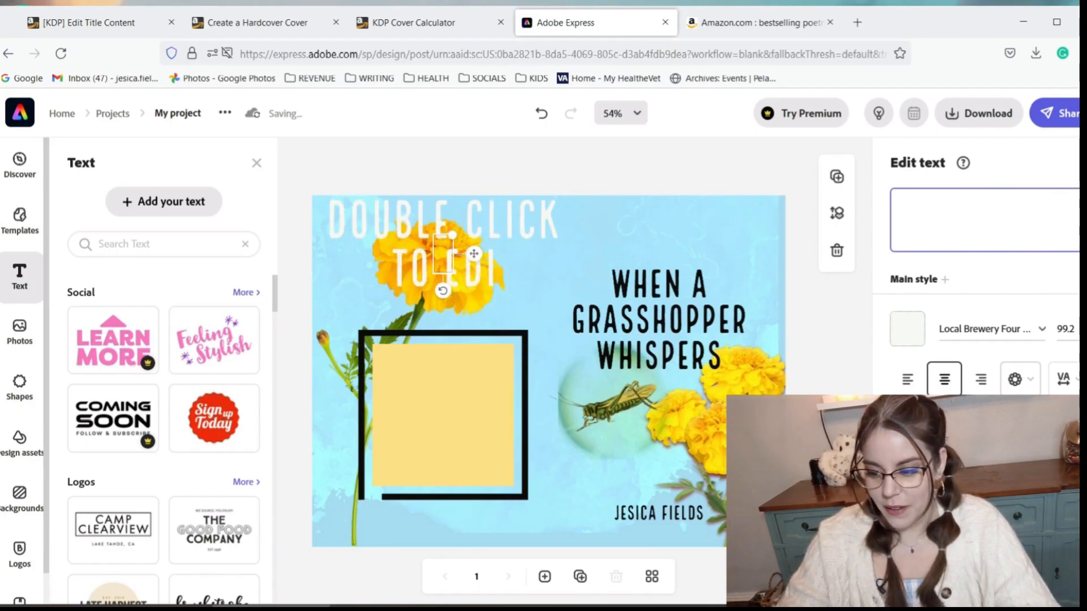
Step: Enter 'This is what my book is about.' as the heading and pick black for its colour
type("This is what")
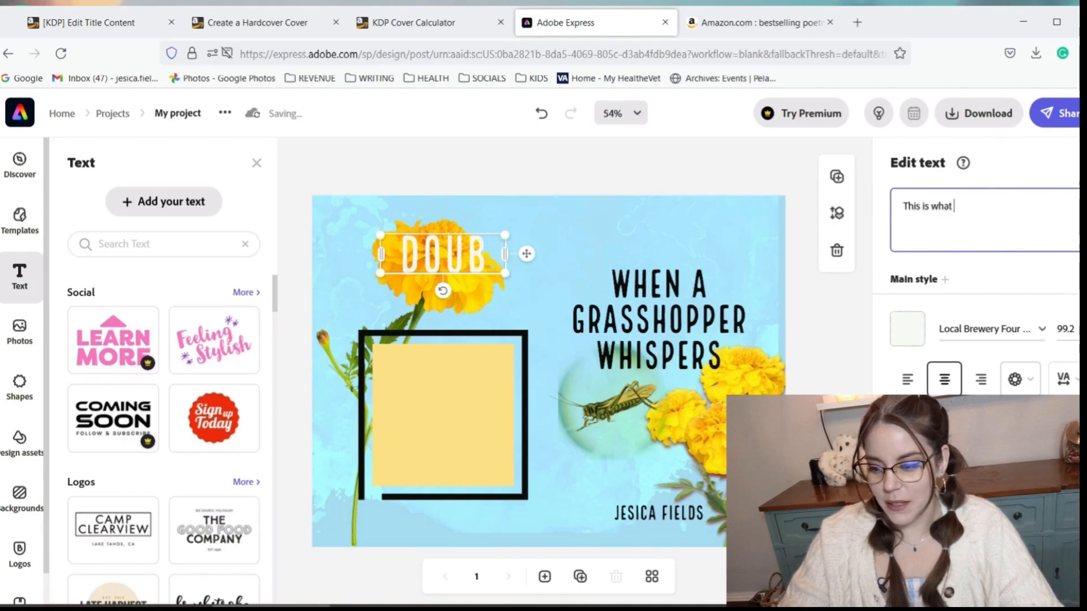
type(" my book ")
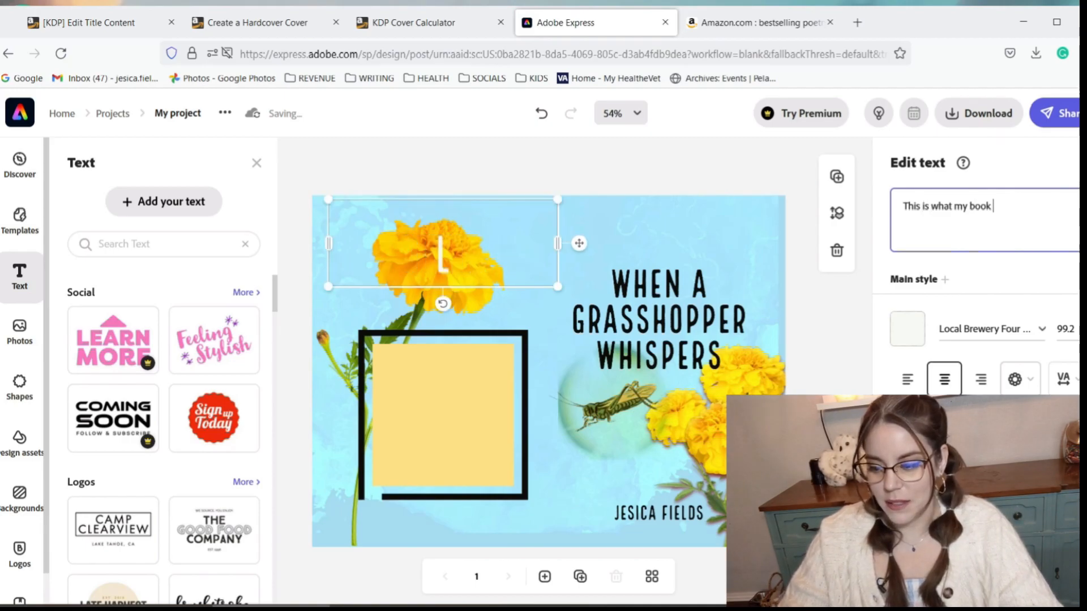
type("is about.")
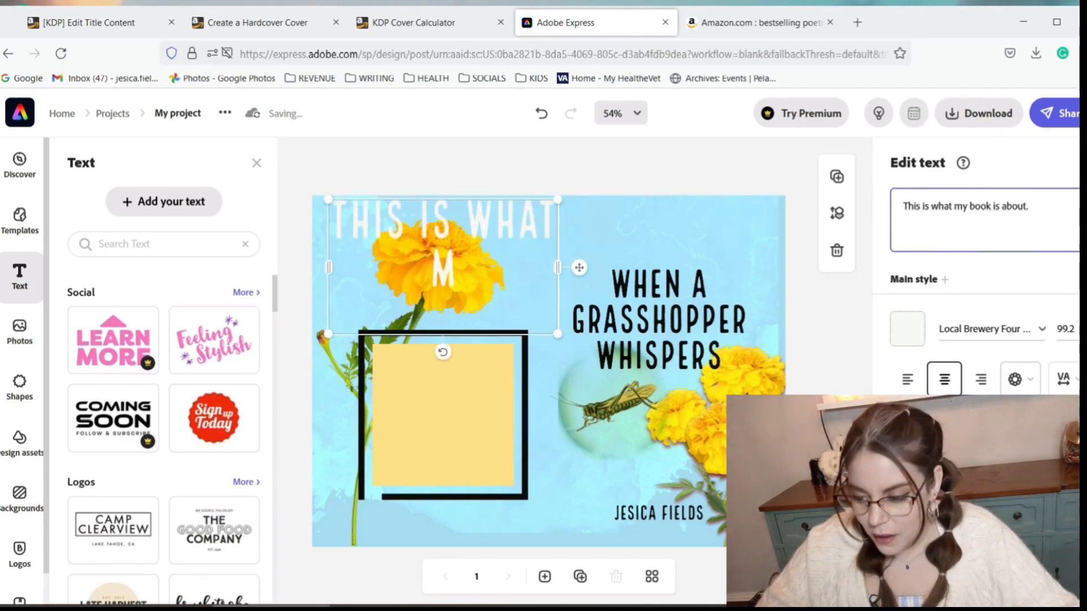
left_click(909, 331)
left_click(728, 229)
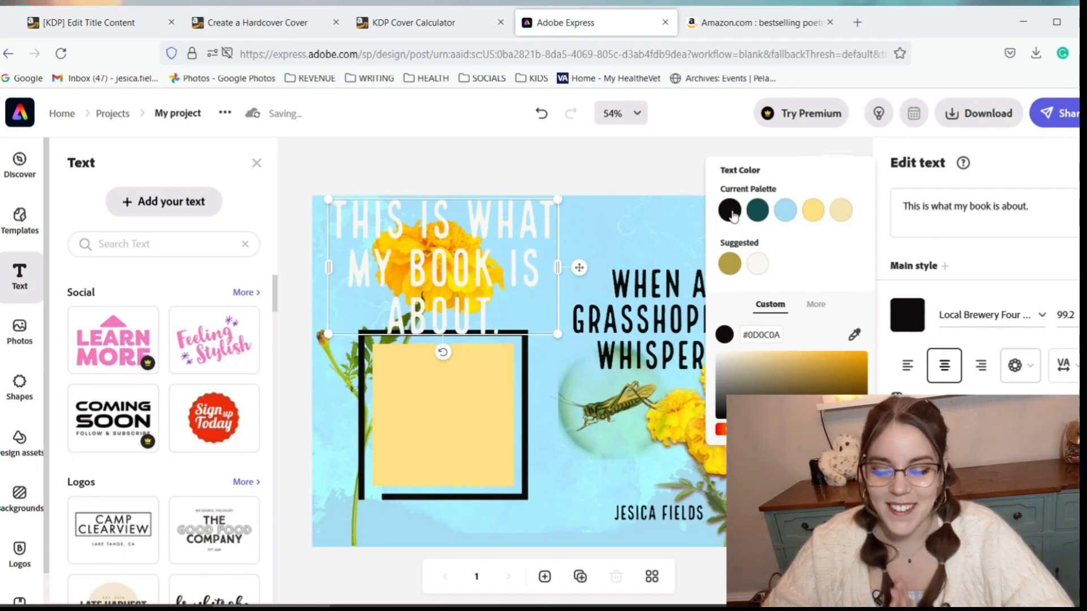
Step: Apply black to 'This is what my book is about.', shrink it, and drag it into the framed square
left_click(731, 212)
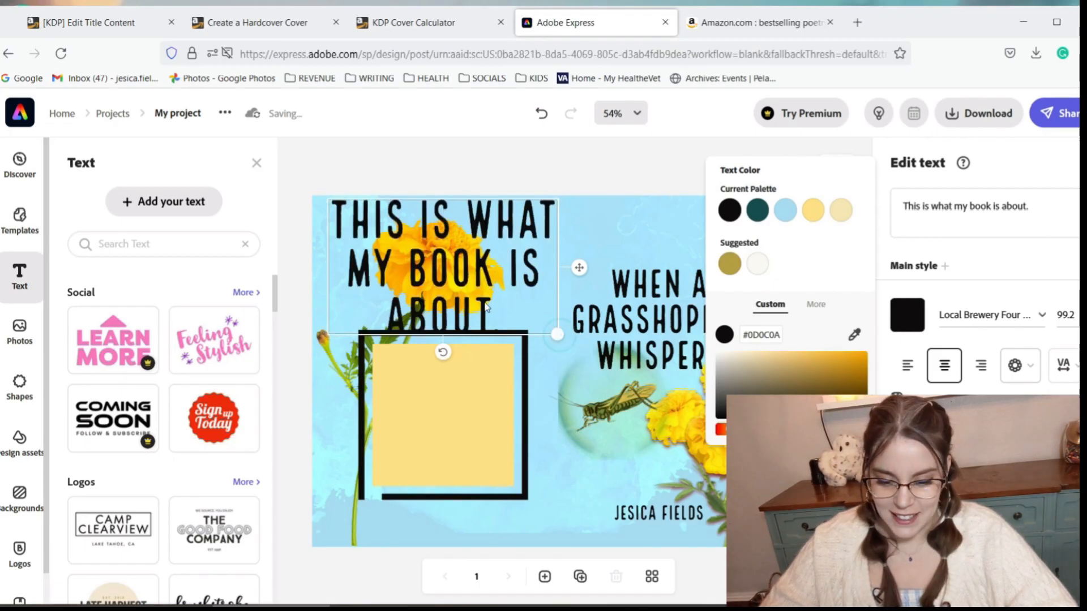
left_click_drag(558, 335, 427, 254)
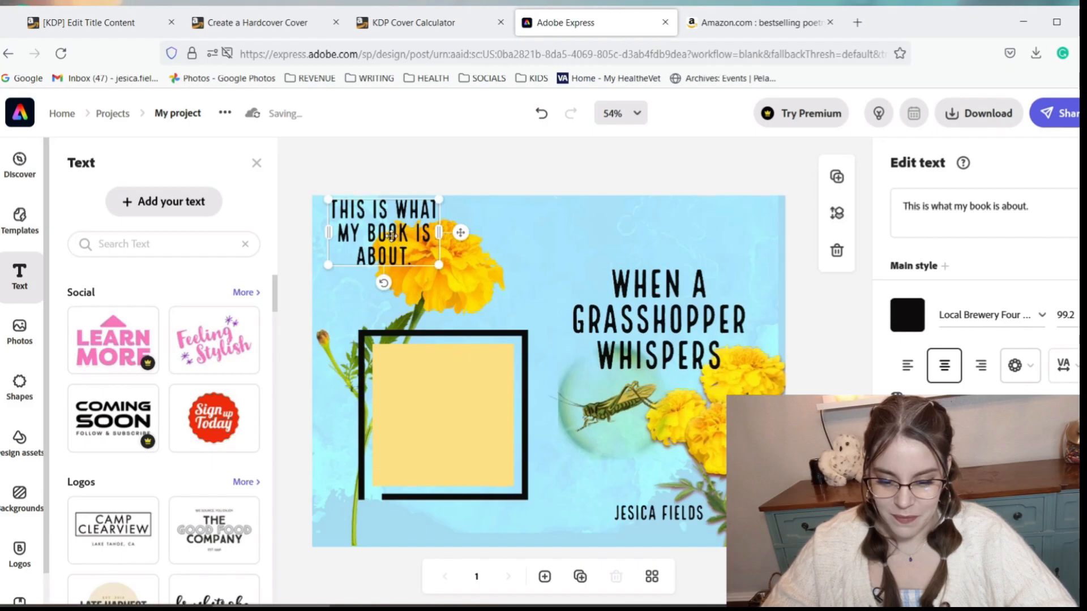
left_click_drag(463, 412, 463, 419)
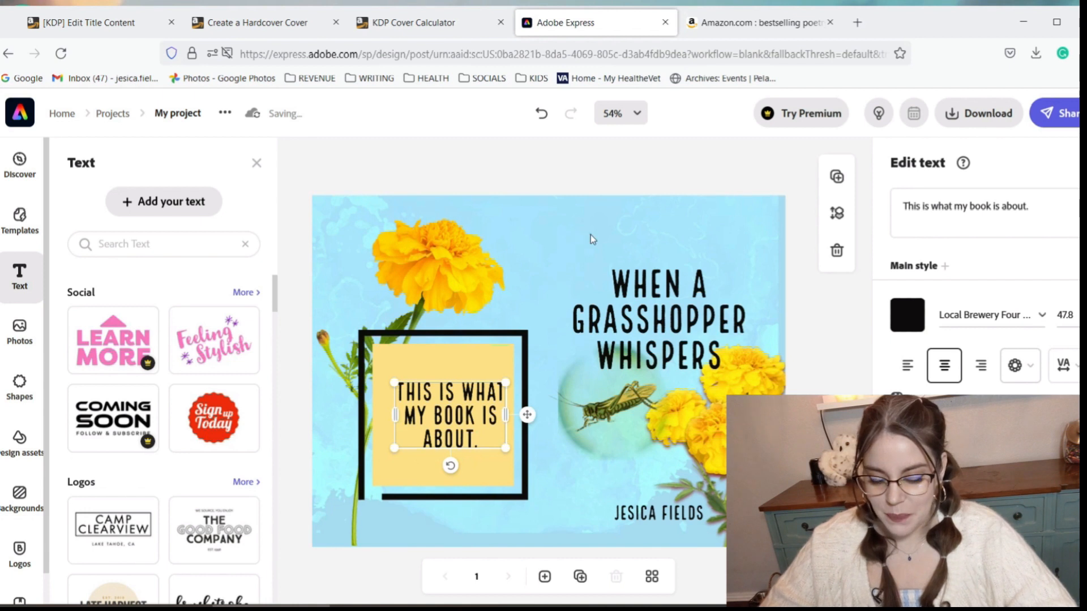
left_click(735, 161)
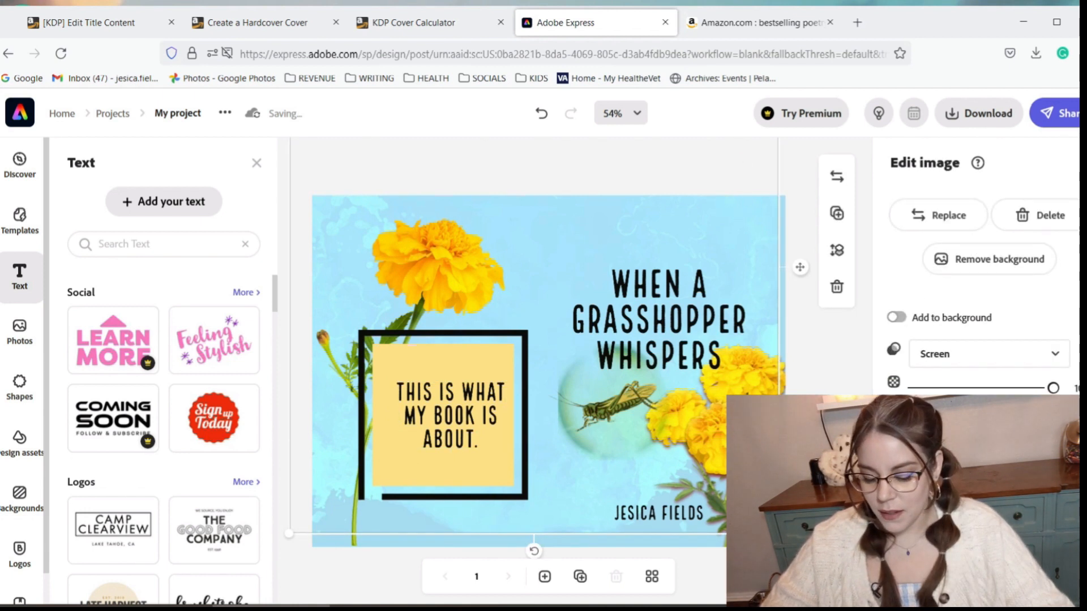
key("Escape")
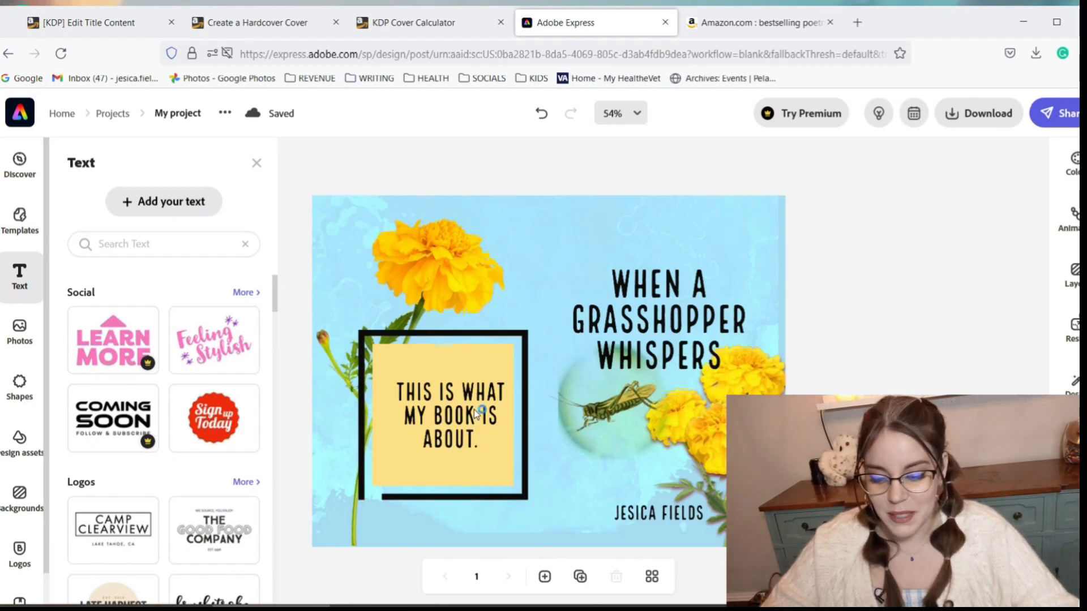
Step: Download the cover as a PDF file, My project-9.pdf
left_click(256, 163)
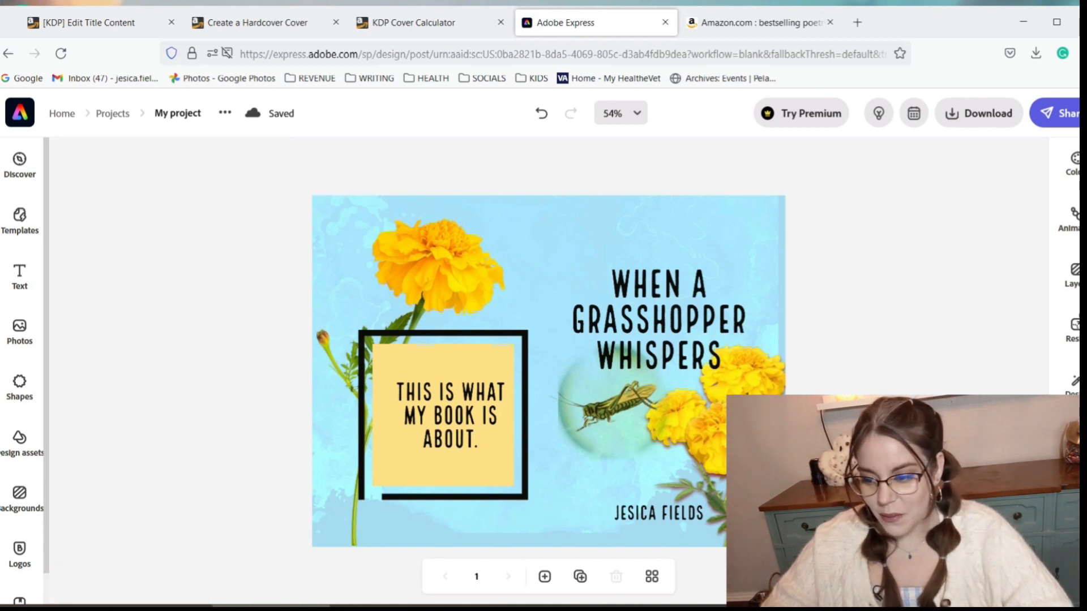
left_click(974, 123)
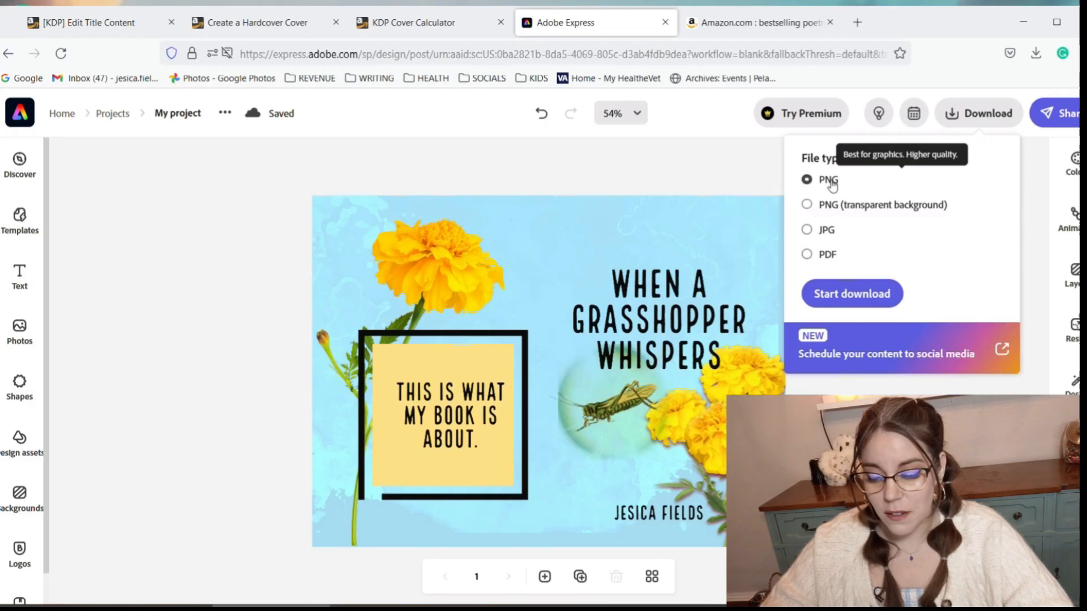
left_click(807, 255)
left_click(869, 298)
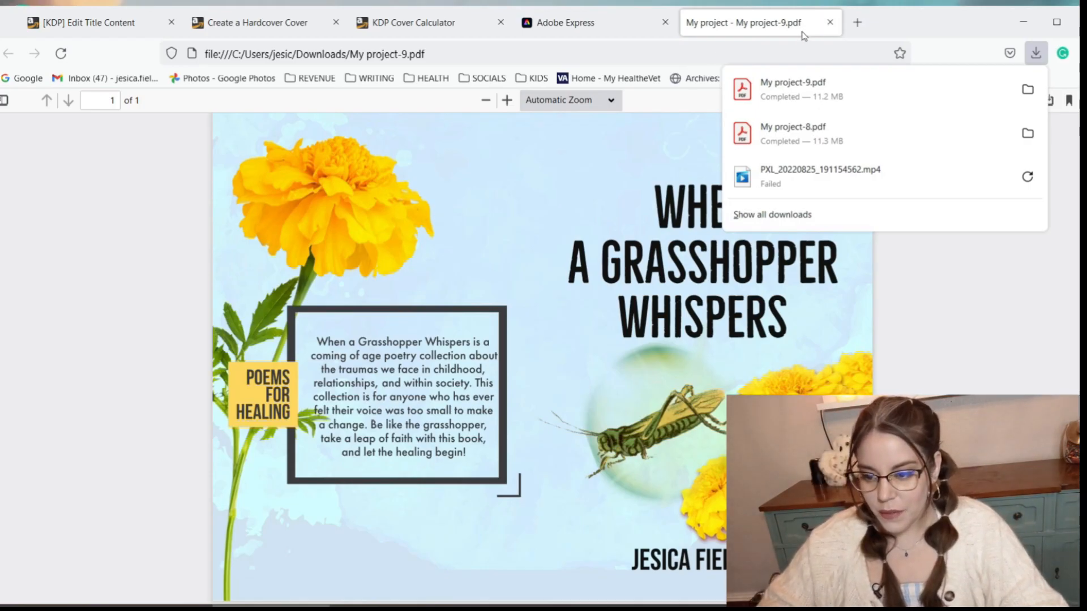
Step: Close the PDF, KDP Cover Calculator and hardcover help tabs, returning to the KDP title page
left_click(829, 22)
left_click(830, 23)
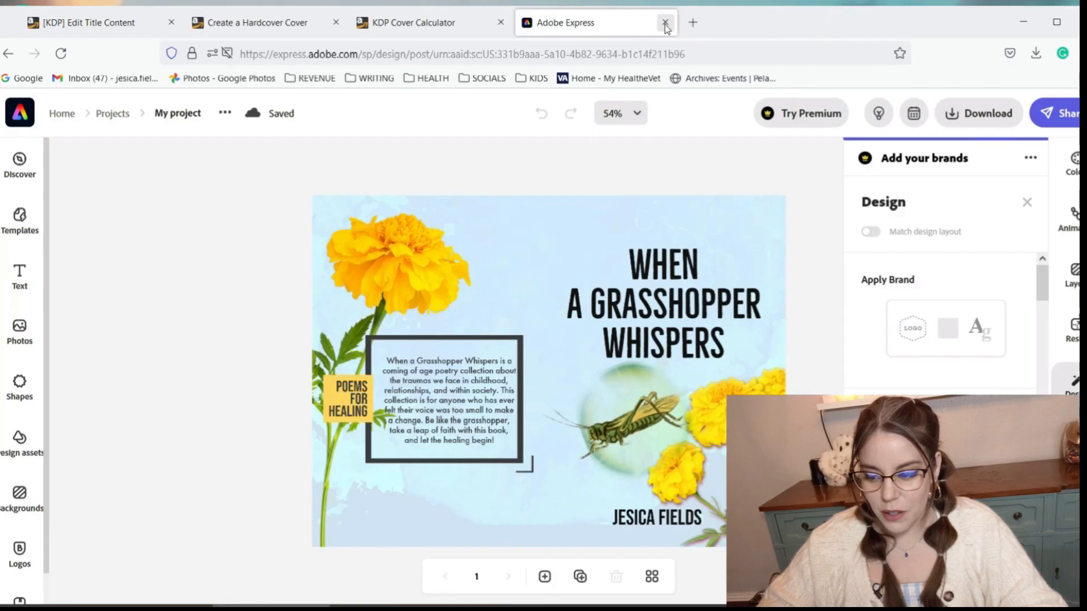
left_click(457, 32)
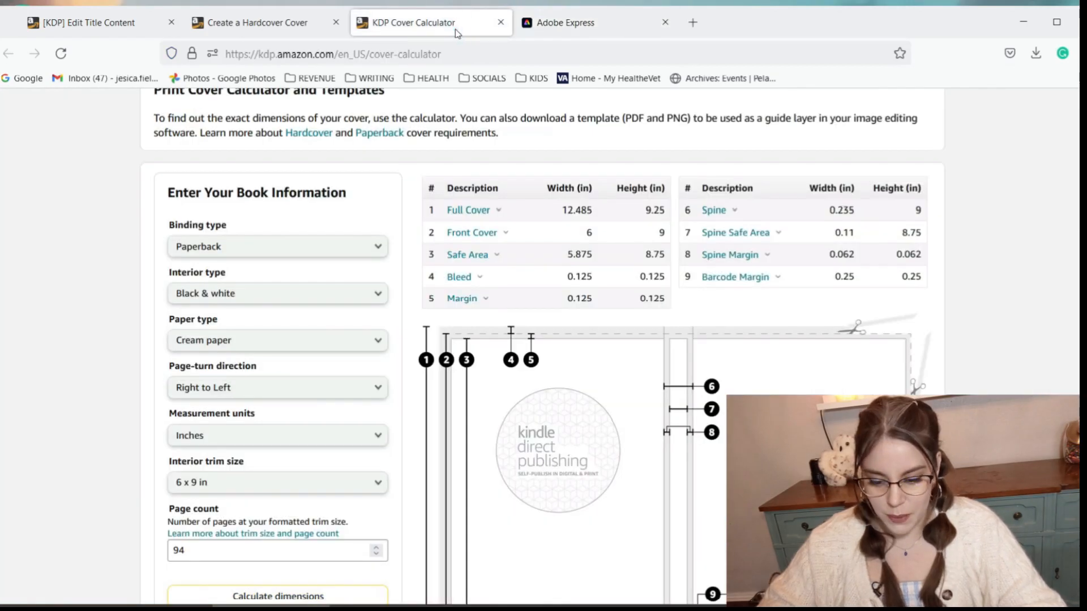
left_click(501, 24)
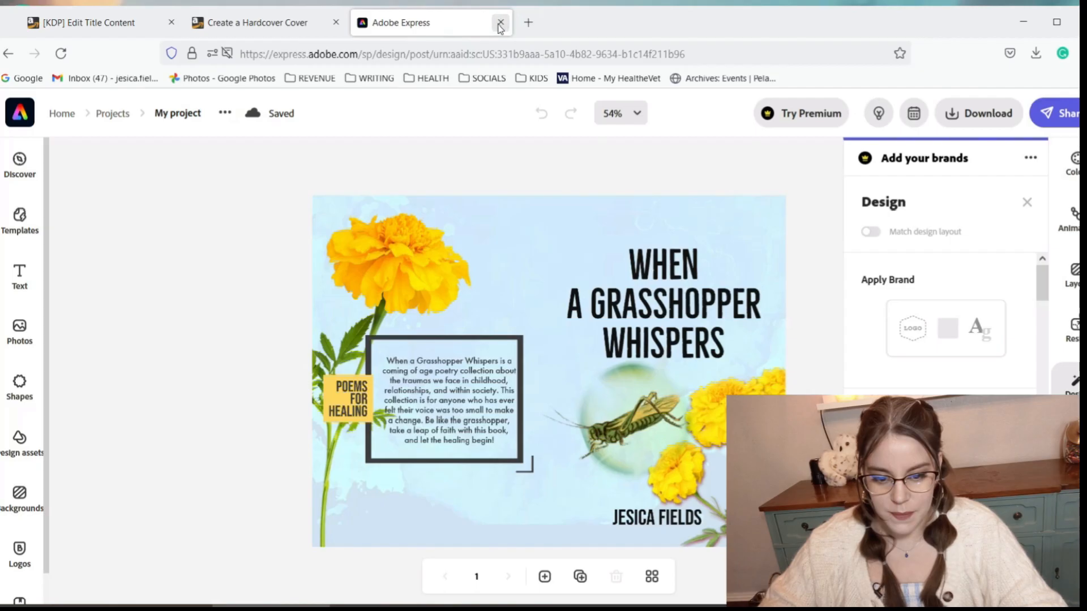
left_click(270, 32)
left_click(336, 22)
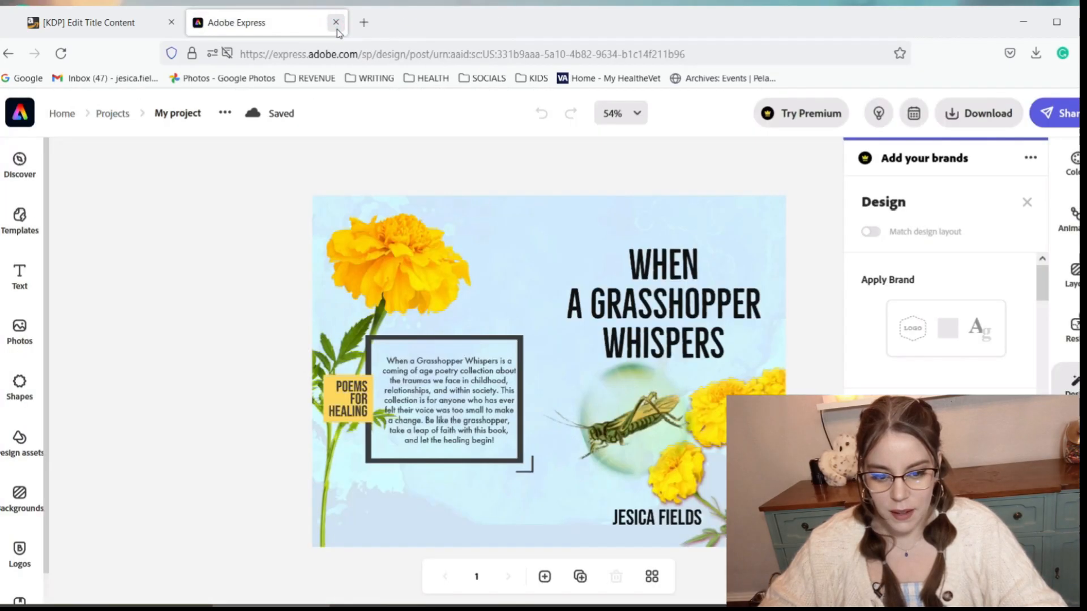
left_click(140, 29)
Step: Upload My project-9.pdf from Downloads as the KDP cover and launch the previewer
scroll(474, 440, "down", 2)
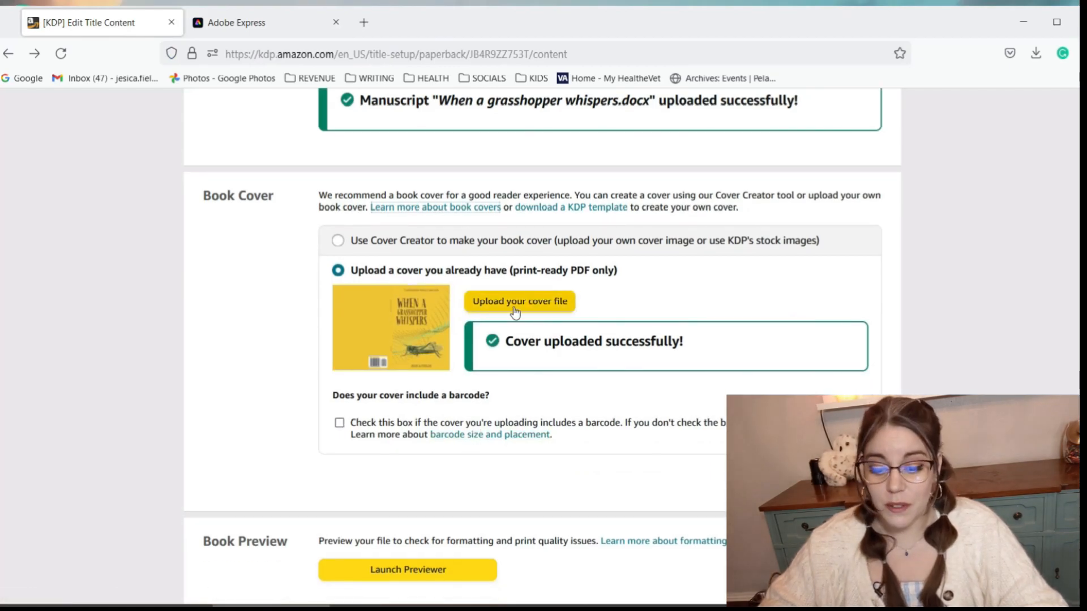
left_click(515, 306)
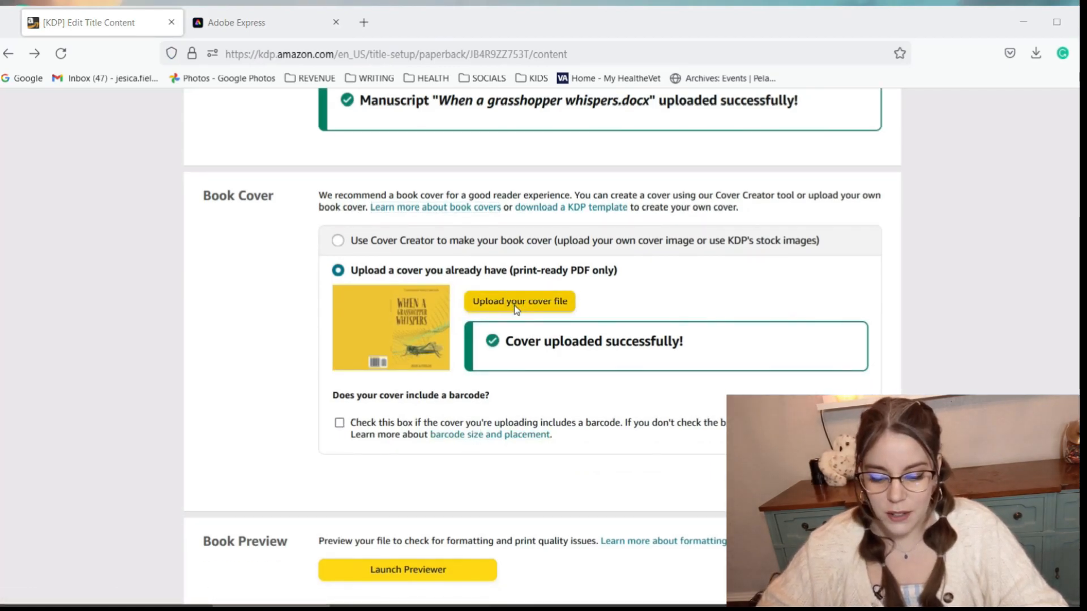
left_click(59, 196)
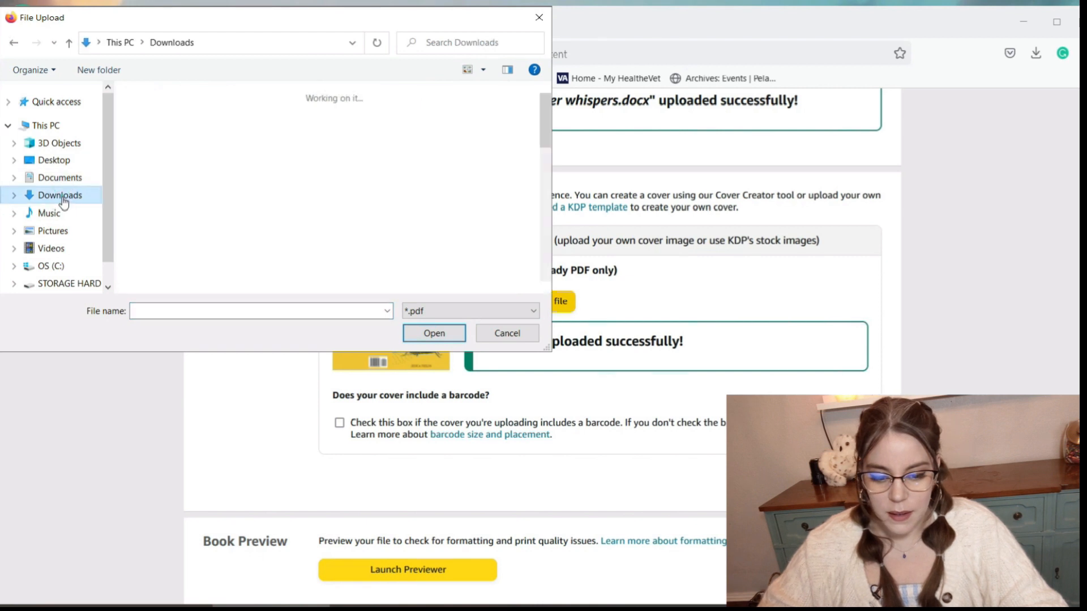
left_click(179, 133)
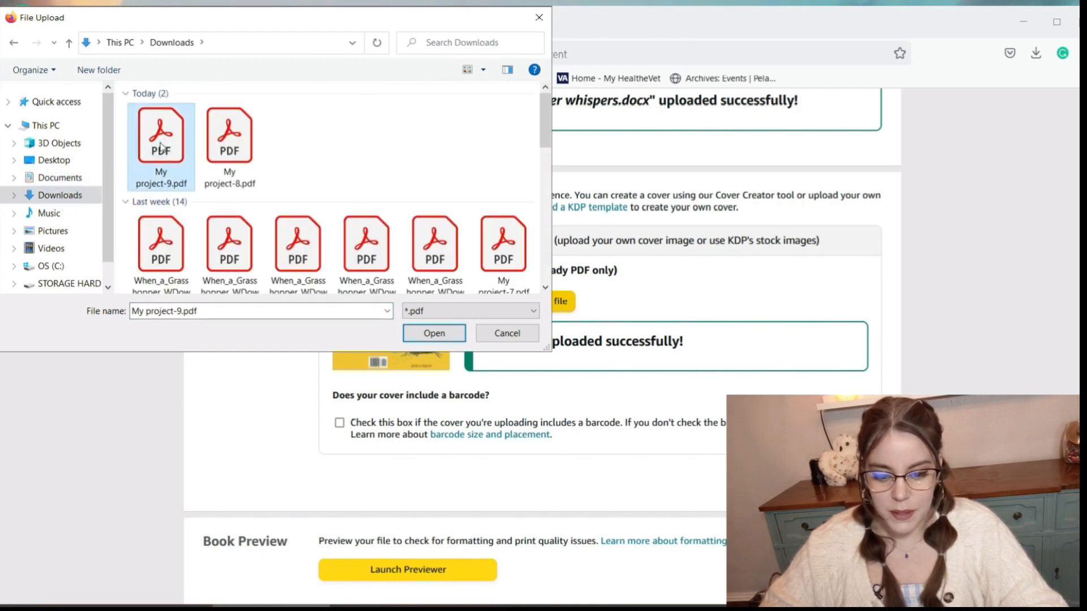
left_click(434, 334)
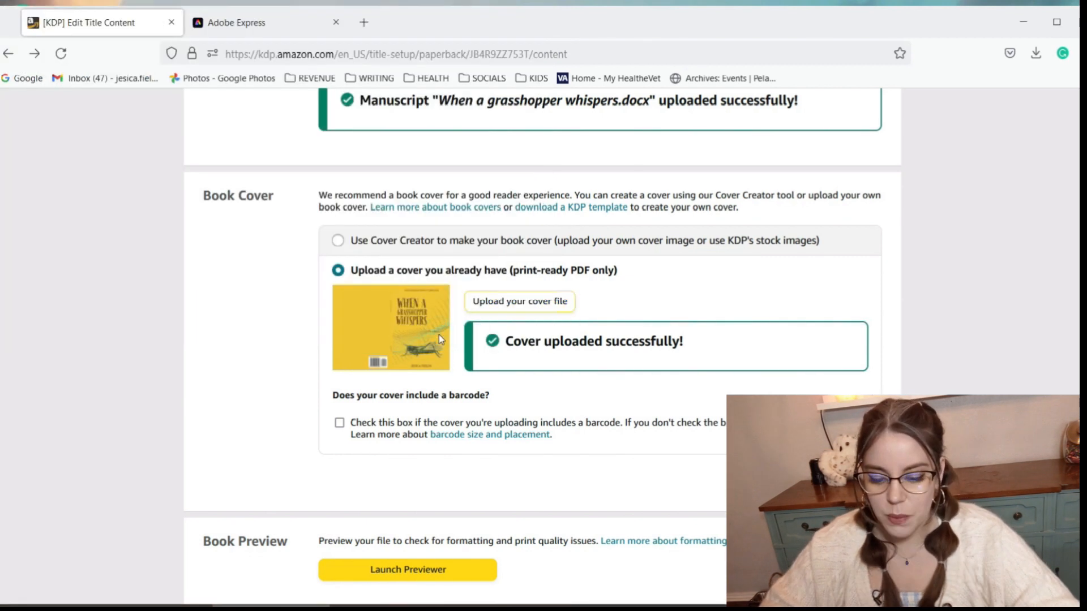
scroll(419, 501, "down", 1)
left_click(419, 501)
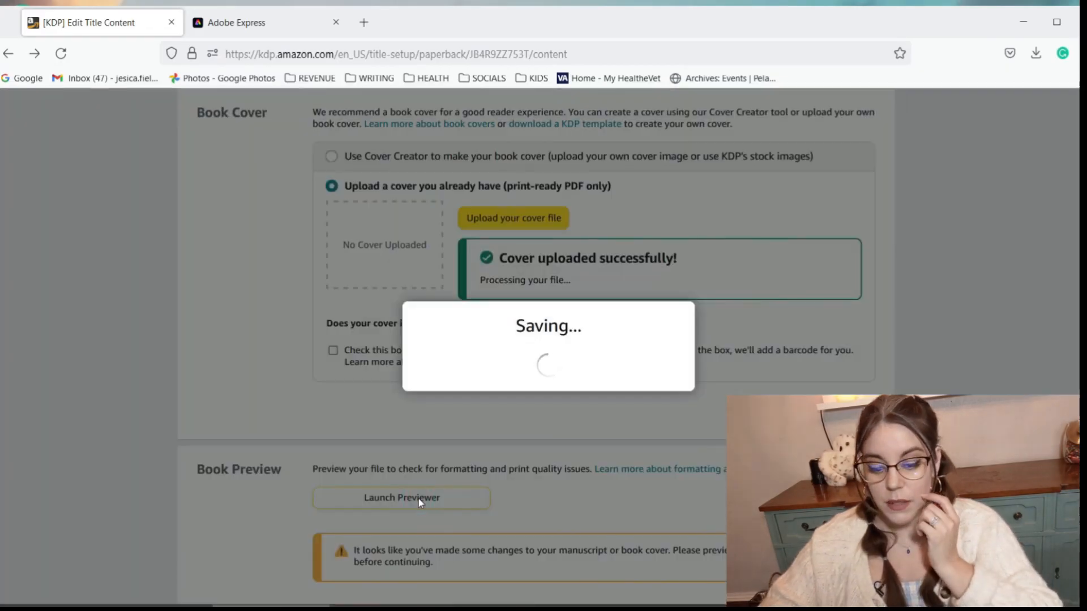